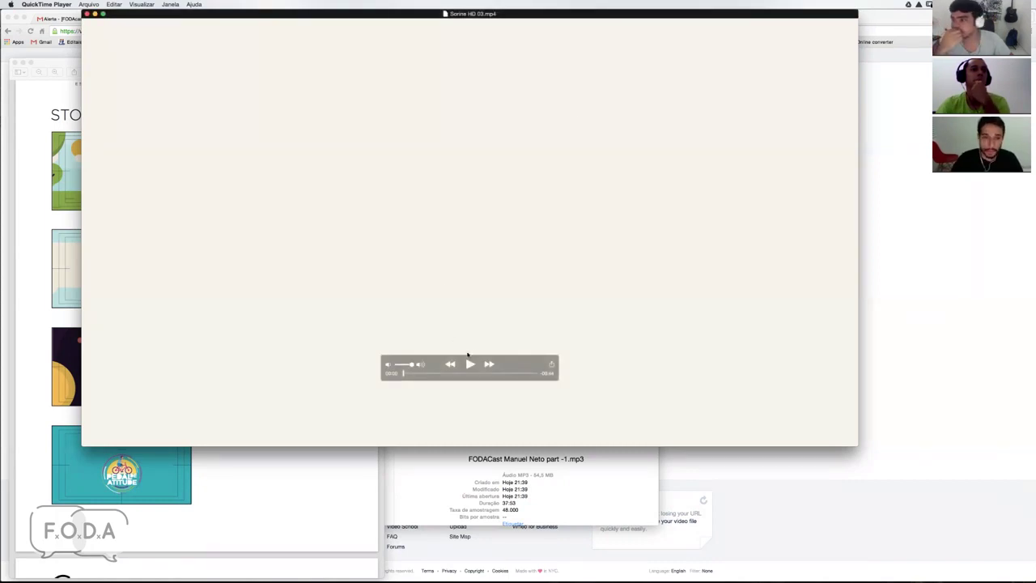
Step: Reposition the Sorine HD 03.mp4 window and its playback controls, then play the video
drag(388, 23, 388, 52)
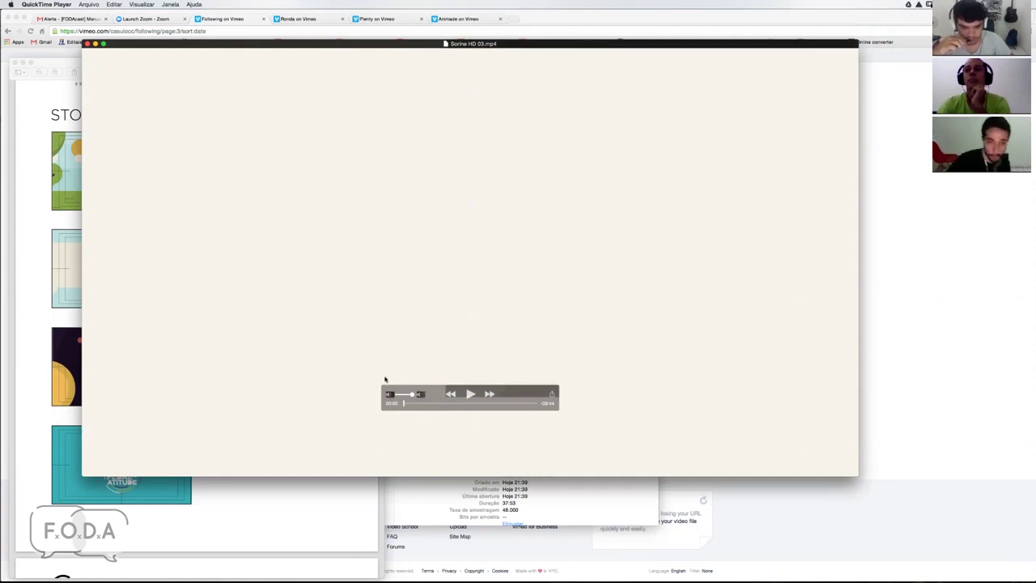
mouse_move(483, 393)
mouse_down()
mouse_move(495, 320)
mouse_move(481, 386)
mouse_move(499, 459)
mouse_up()
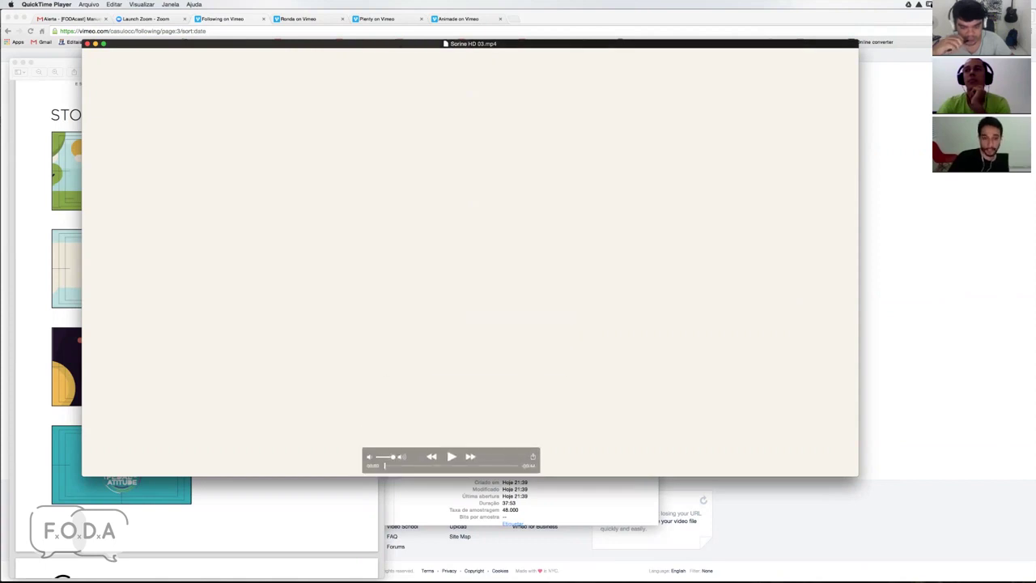
key(space)
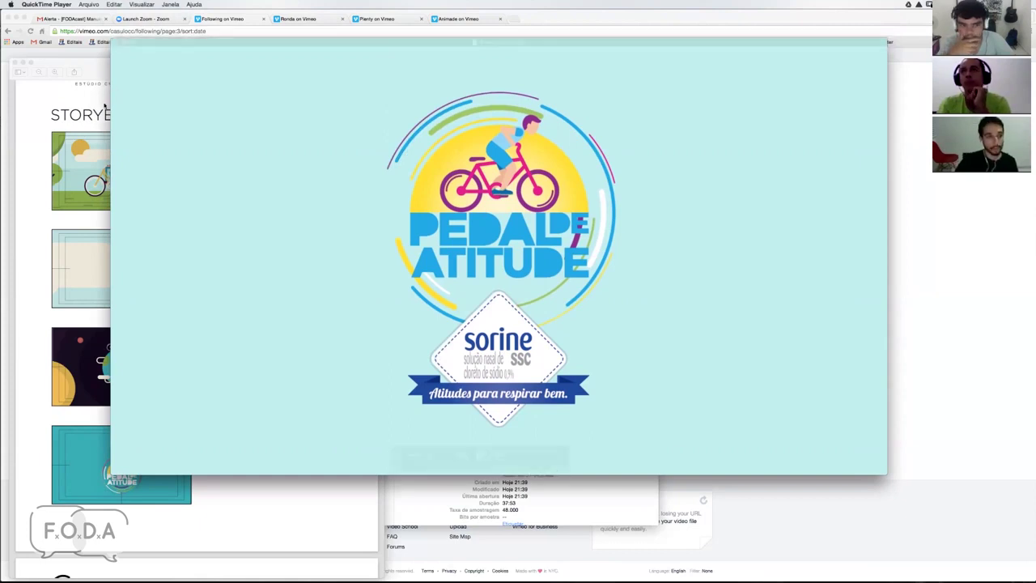
Step: Bring the StoryboardSORINE.pdf window in front of the video and resize it to fit the page
drag(96, 74, 151, 63)
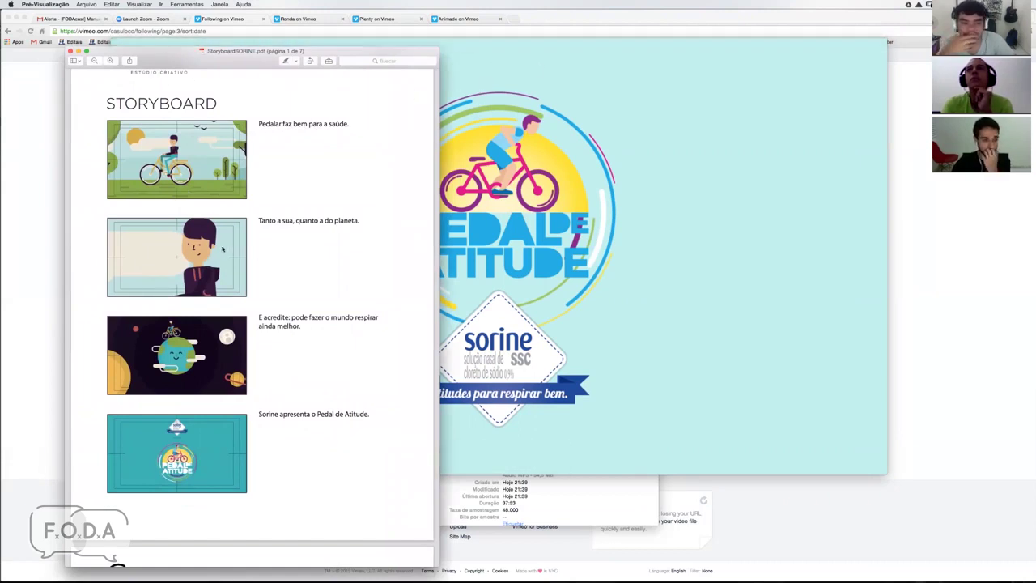
drag(106, 103, 247, 102)
click(289, 102)
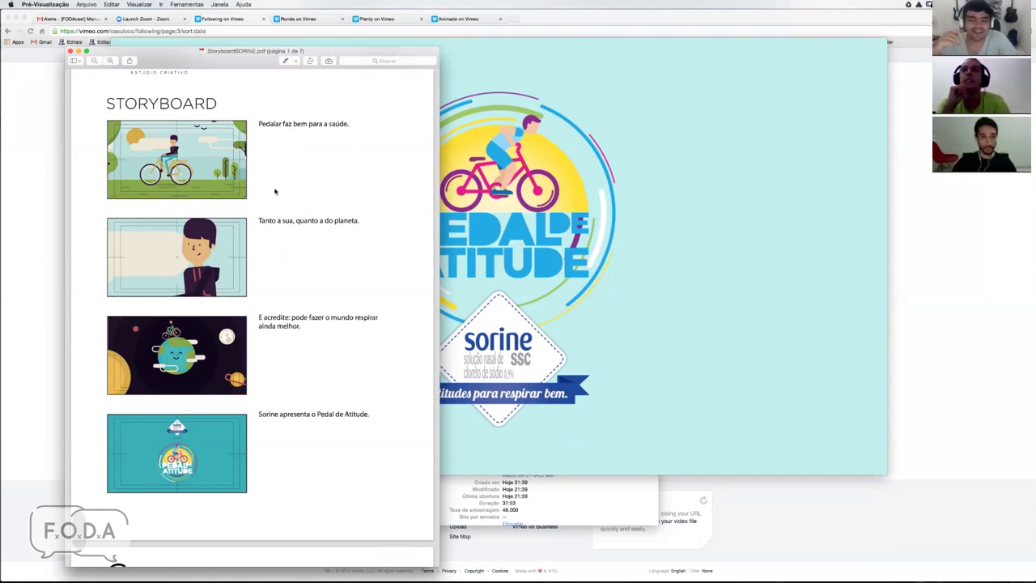
drag(250, 59, 298, 52)
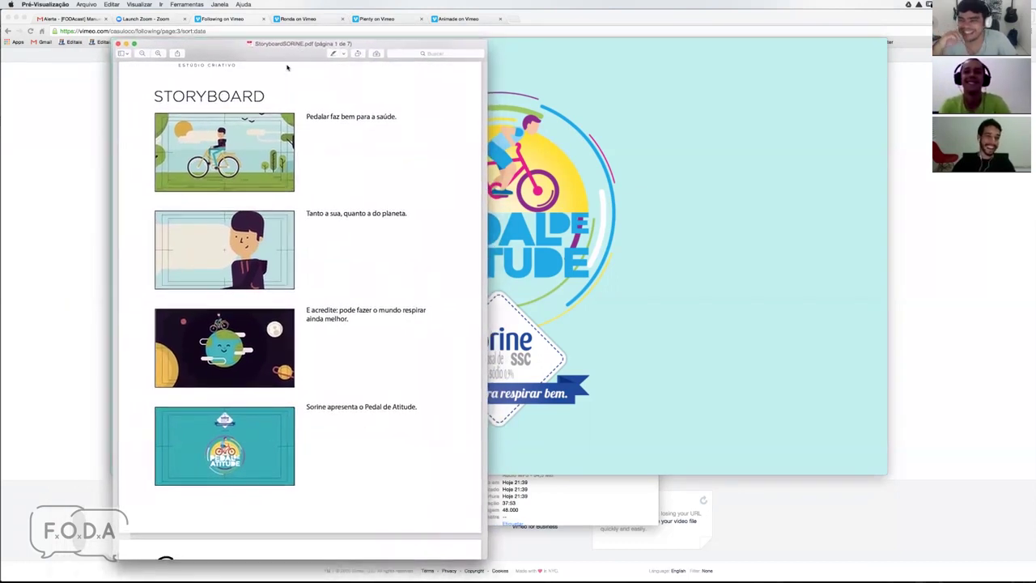
mouse_move(583, 240)
mouse_down()
mouse_move(474, 223)
mouse_move(470, 235)
mouse_up()
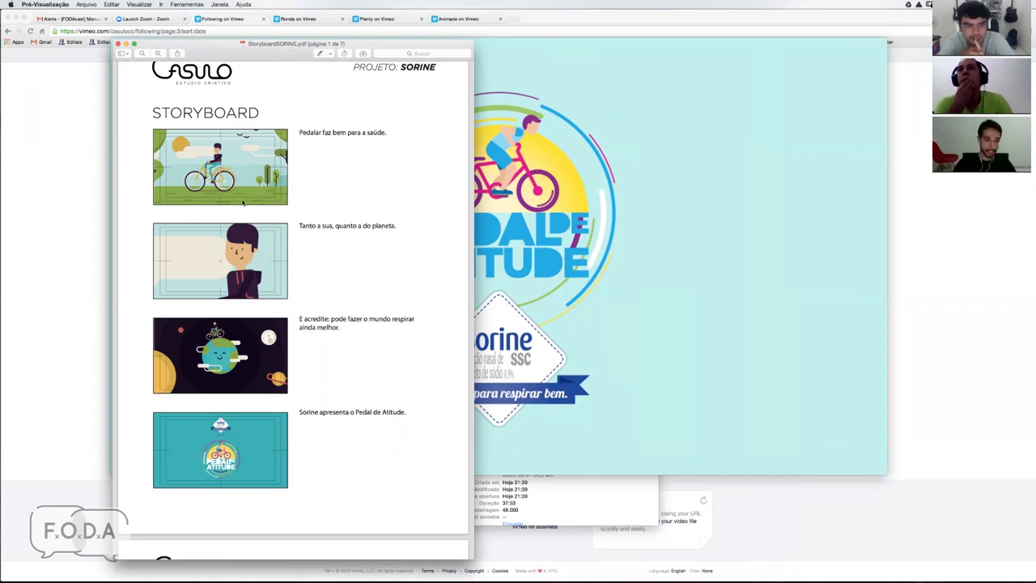
Step: Scroll up and down through the storyboard PDF pages to review the frames
scroll(243, 204, down, 1)
scroll(218, 176, down, 3)
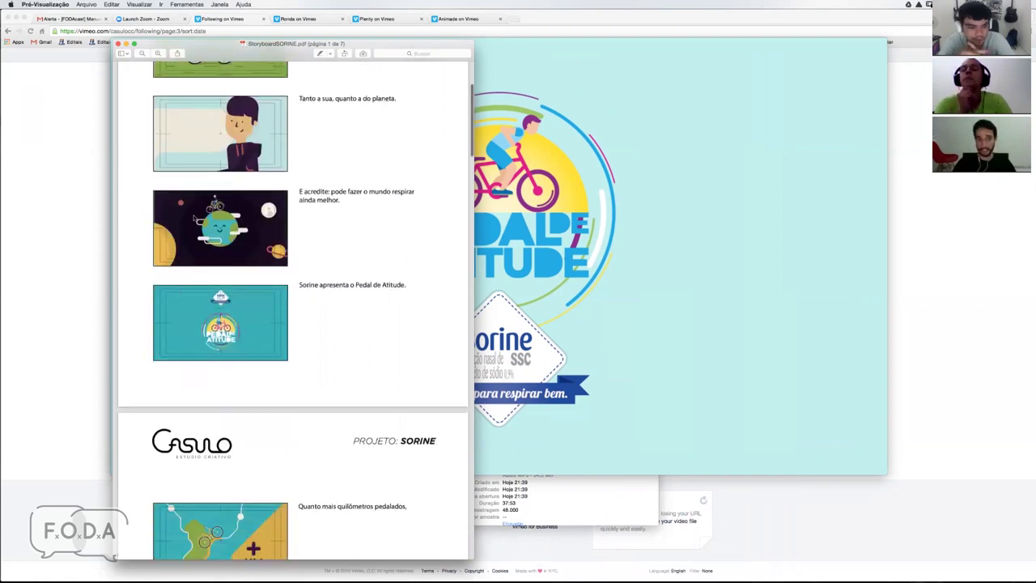
scroll(194, 218, down, 5)
scroll(186, 249, down, 7)
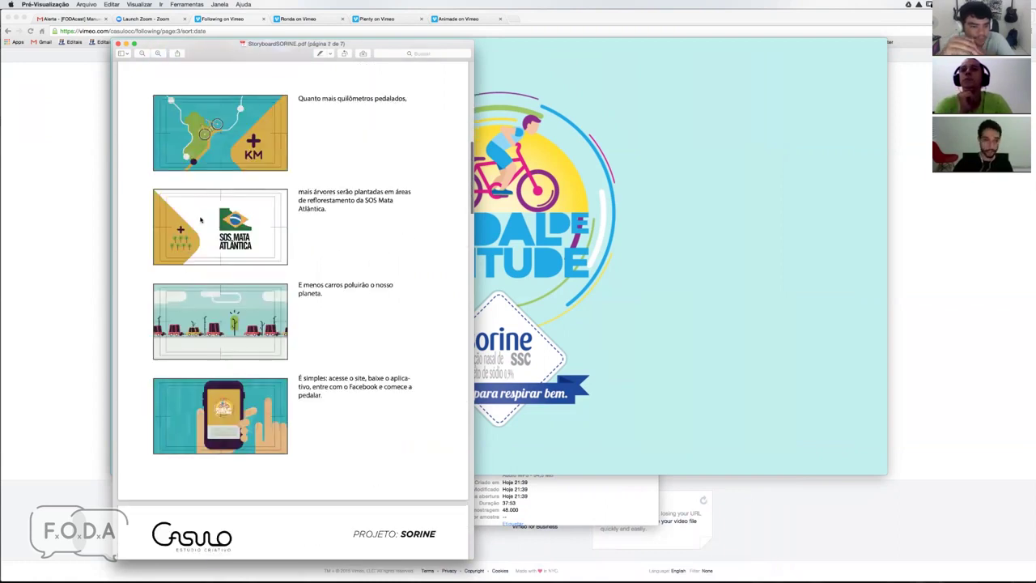
scroll(200, 219, down, 5)
scroll(201, 243, down, 3)
scroll(201, 283, down, 4)
scroll(200, 334, up, 9)
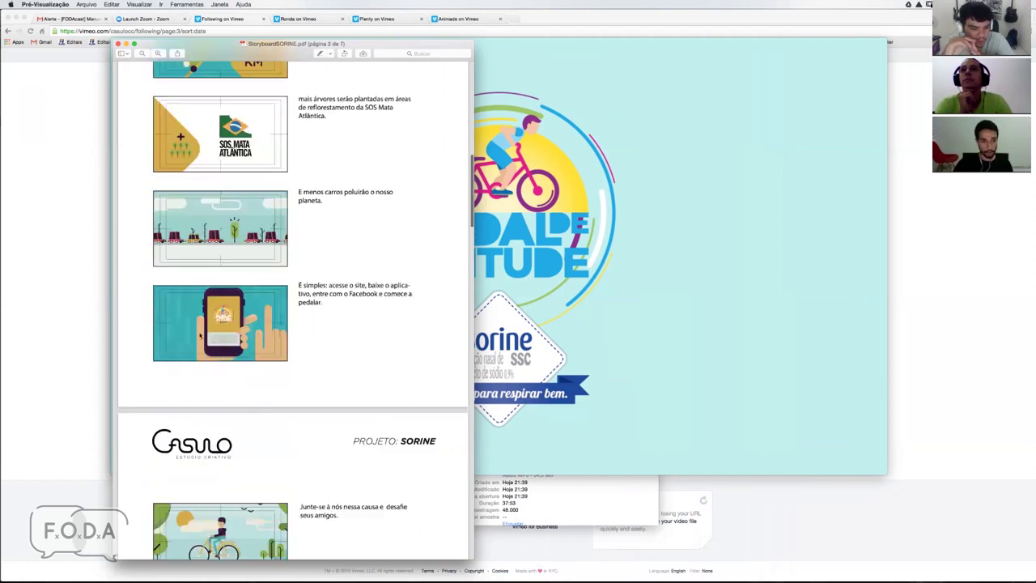
scroll(200, 335, up, 10)
scroll(198, 299, up, 7)
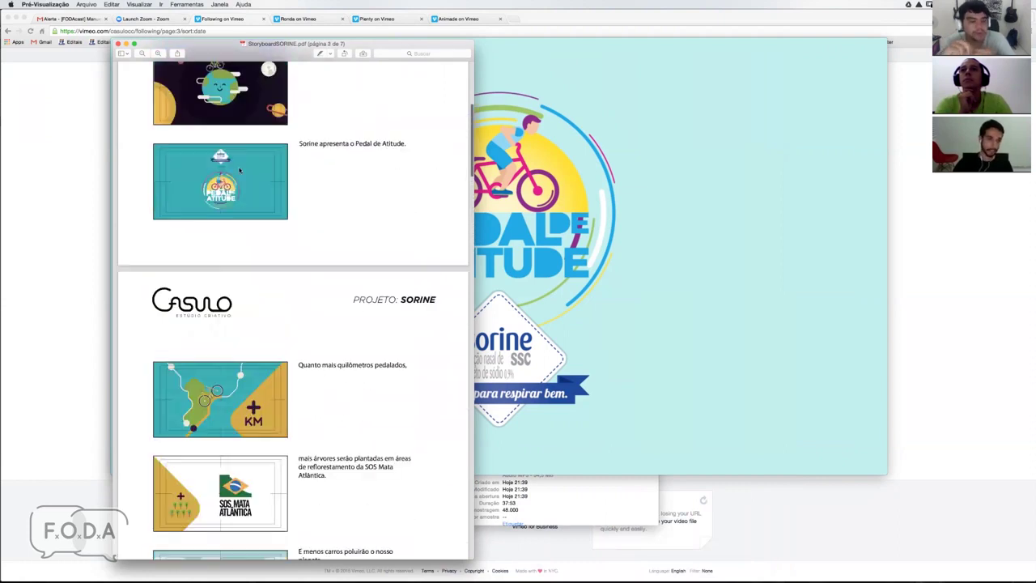
scroll(234, 274, up, 5)
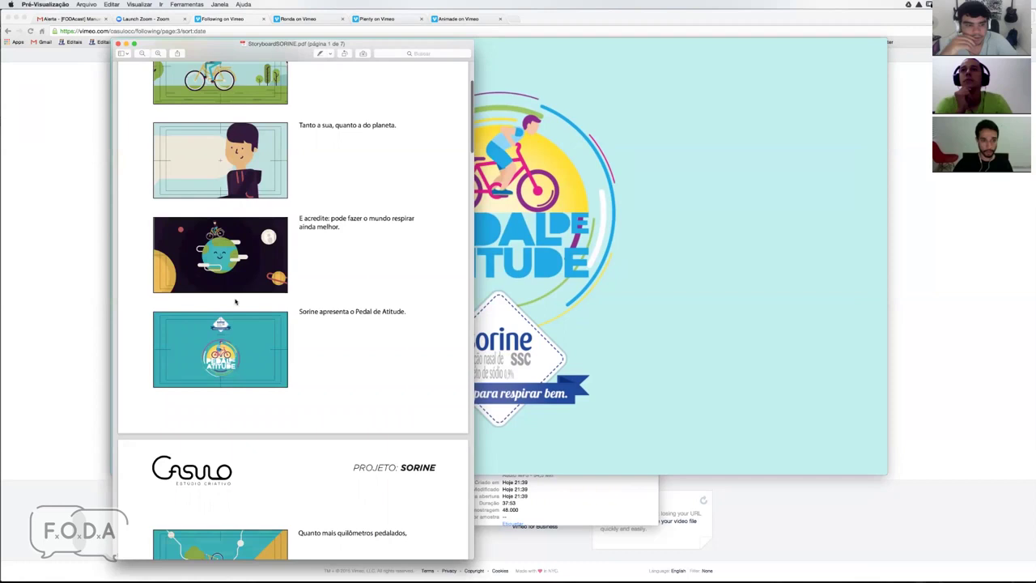
scroll(207, 132, up, 4)
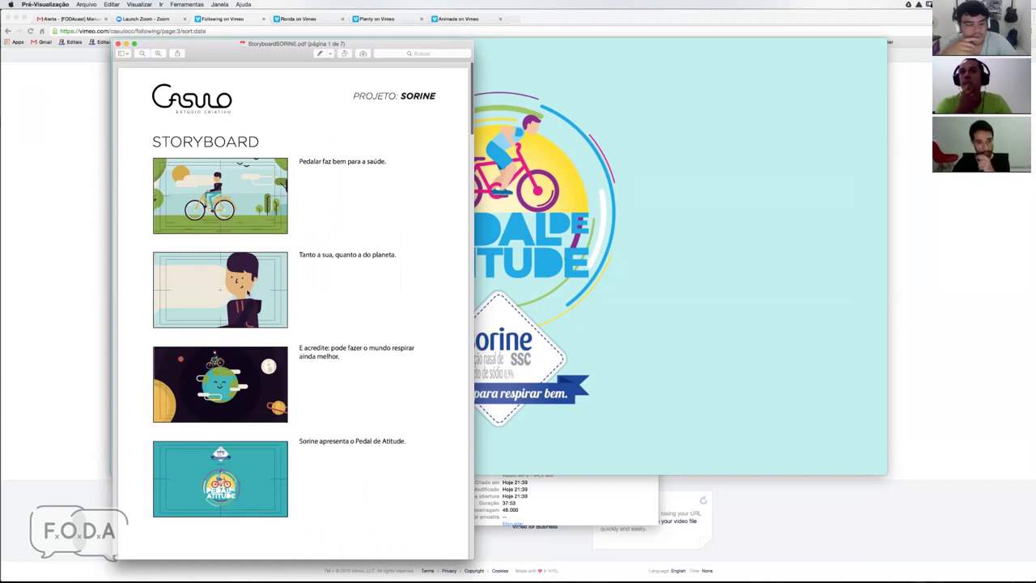
scroll(202, 295, down, 3)
scroll(203, 296, down, 5)
scroll(201, 279, down, 5)
scroll(205, 189, down, 1)
scroll(204, 188, down, 4)
scroll(206, 220, down, 5)
scroll(207, 277, down, 5)
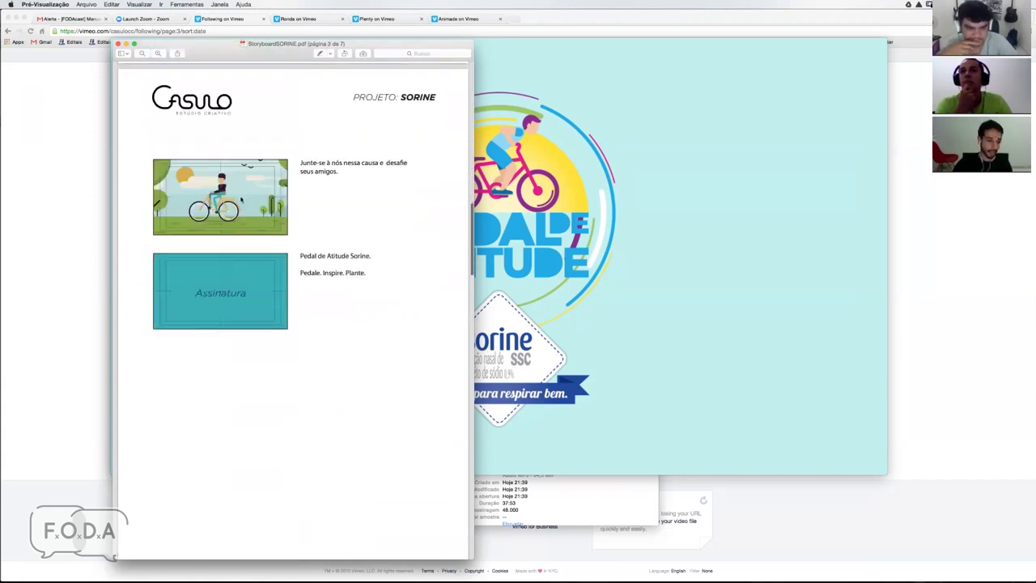
scroll(208, 242, up, 8)
scroll(212, 211, up, 8)
scroll(186, 227, up, 5)
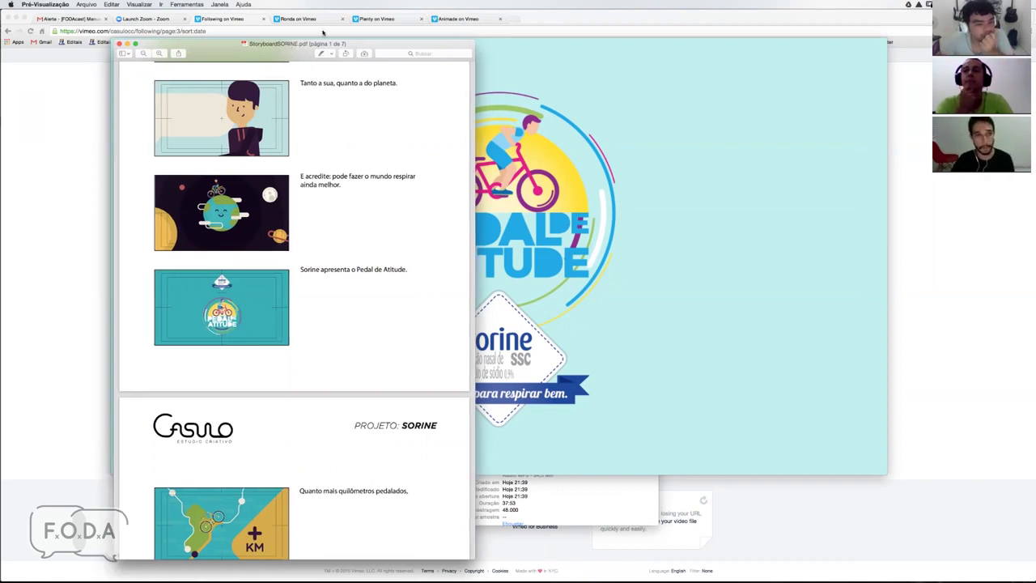
drag(265, 54, 318, 35)
scroll(285, 164, up, 3)
scroll(285, 164, up, 2)
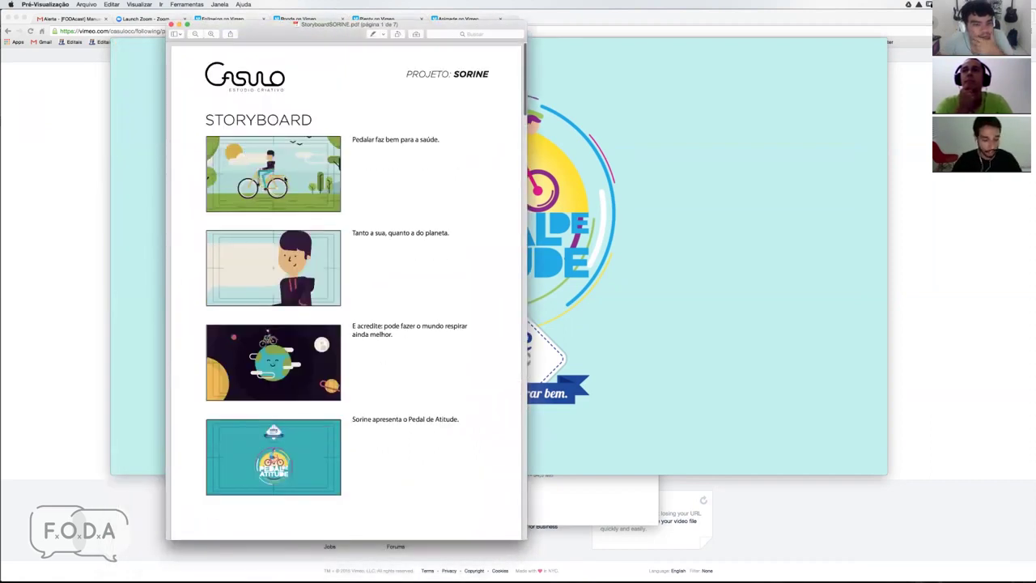
Step: Switch to Illustrator's Personagem 01.ai and select the character with the grey shapes
key(super+Tab)
key(super+Tab)
key(super+Tab)
key(super+Tab)
drag(232, 92, 495, 466)
key(super+Tab)
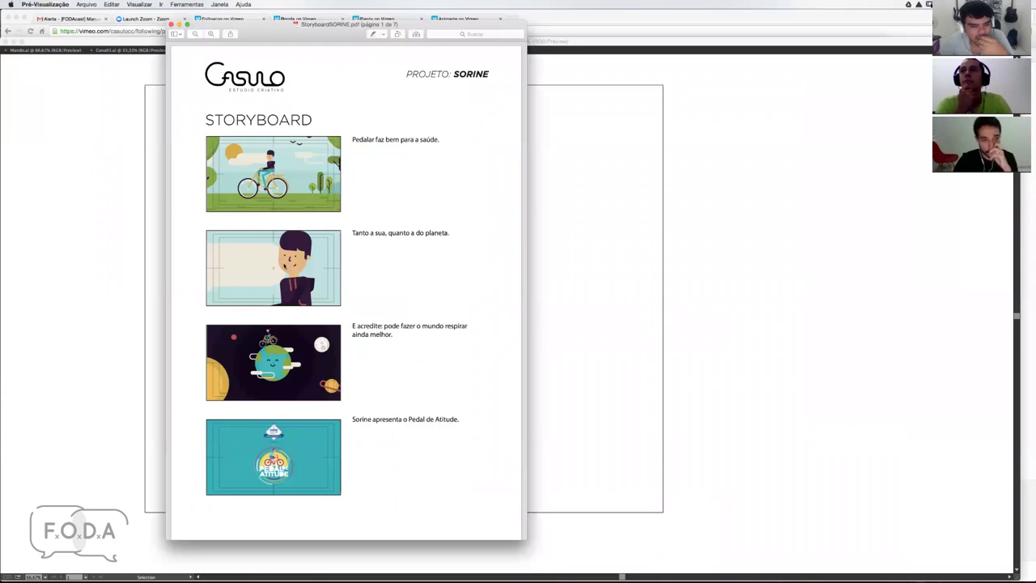
scroll(251, 283, down, 5)
scroll(275, 226, down, 5)
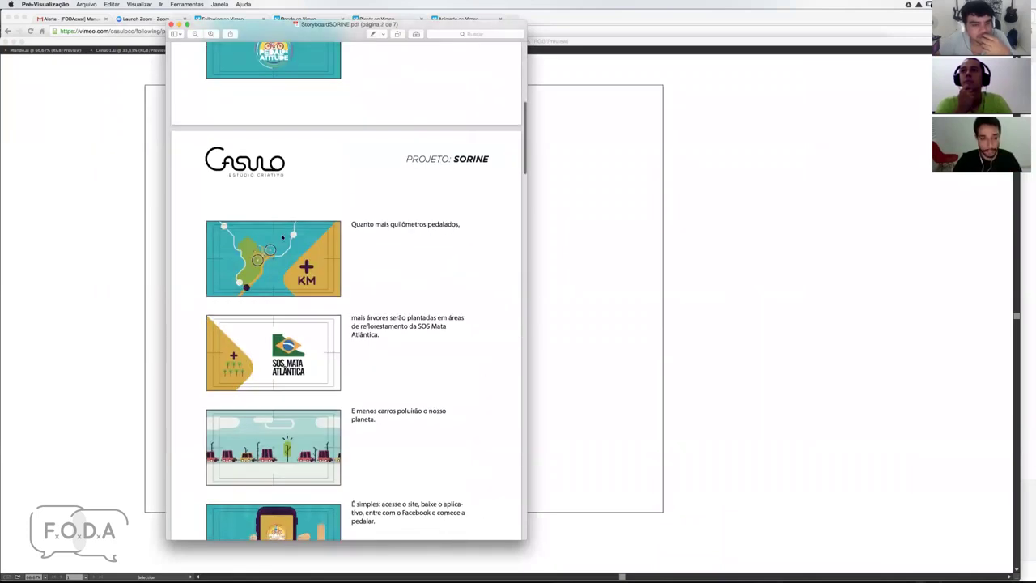
scroll(282, 202, down, 4)
key(super+Tab)
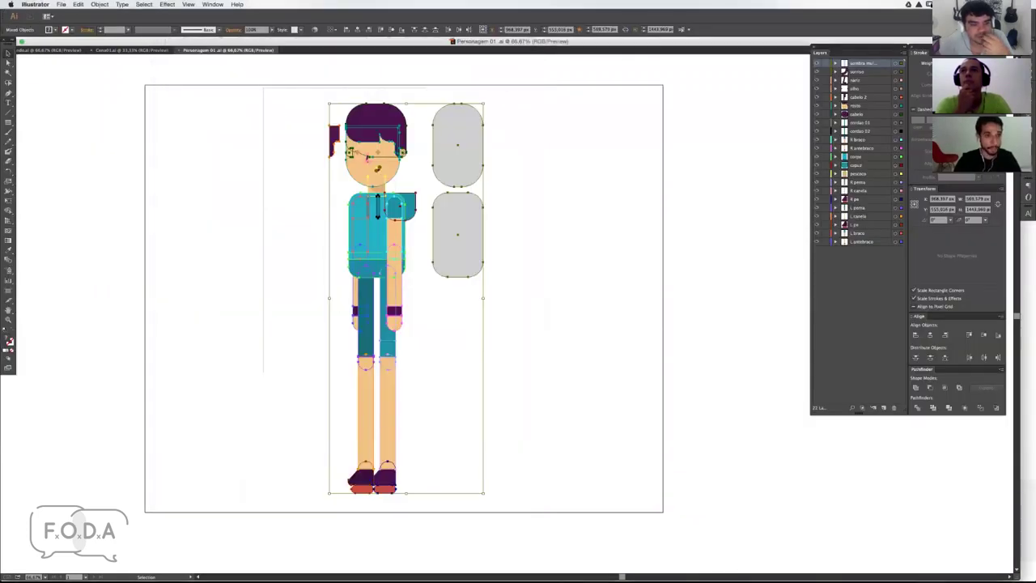
Step: Select the whole character and grey shapes in Personagem 01, then deselect everything
click(280, 249)
mouse_move(259, 92)
mouse_down()
mouse_move(500, 500)
mouse_move(261, 92)
mouse_move(527, 500)
mouse_up()
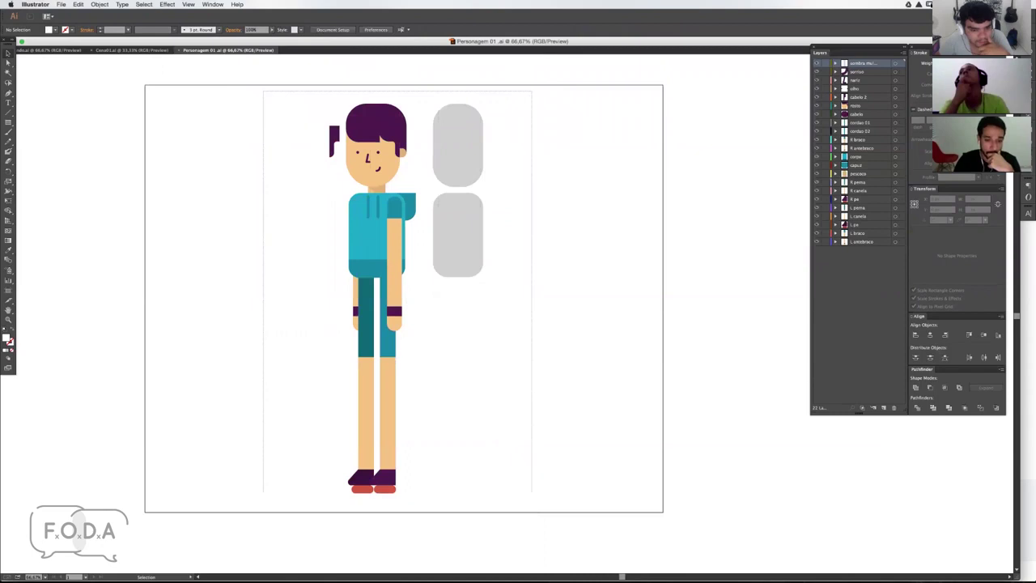
click(286, 129)
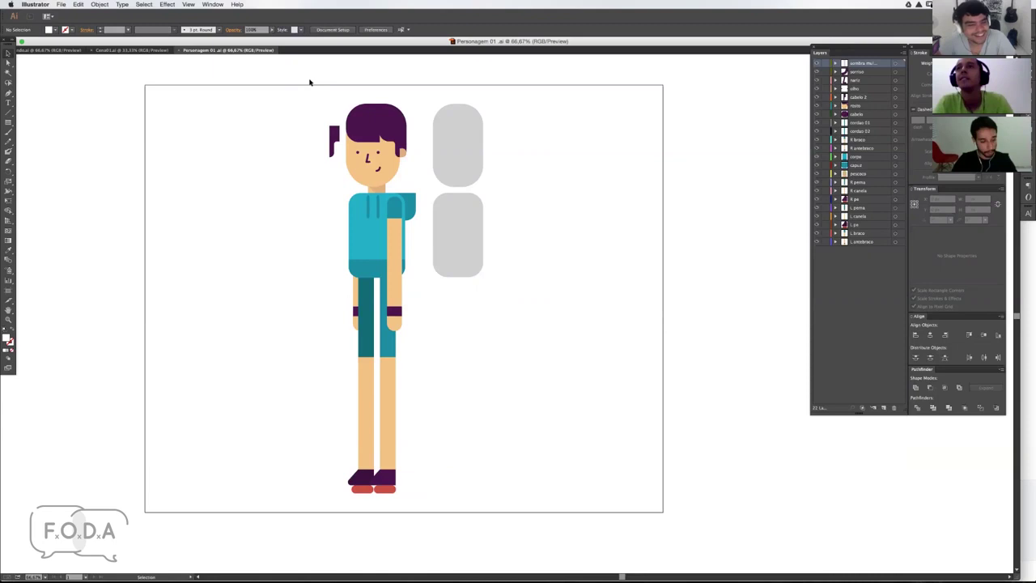
Step: Cycle through the Canal1, Mundo and Personagem documents, ending on Mundo.ai
click(135, 51)
click(65, 51)
click(222, 51)
click(129, 50)
click(70, 51)
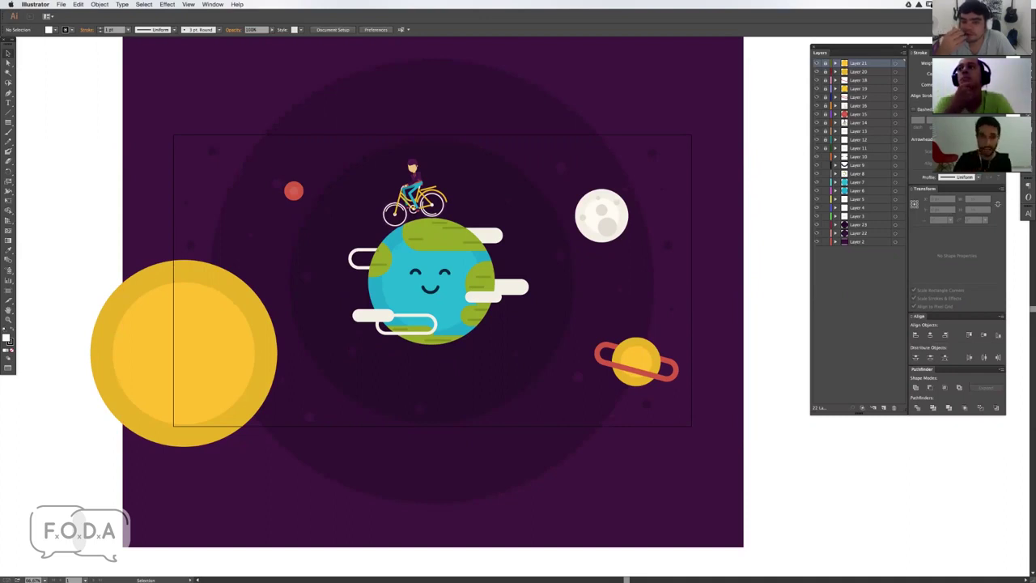
Step: Select and inspect the space scene artwork, including the dark circle and purple background
drag(49, 95, 781, 449)
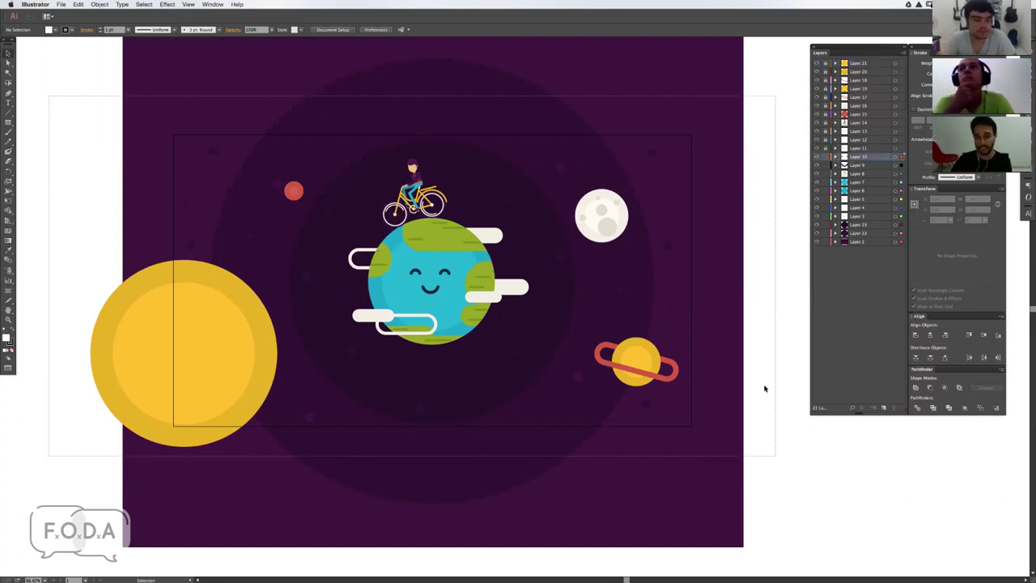
drag(766, 107, 88, 451)
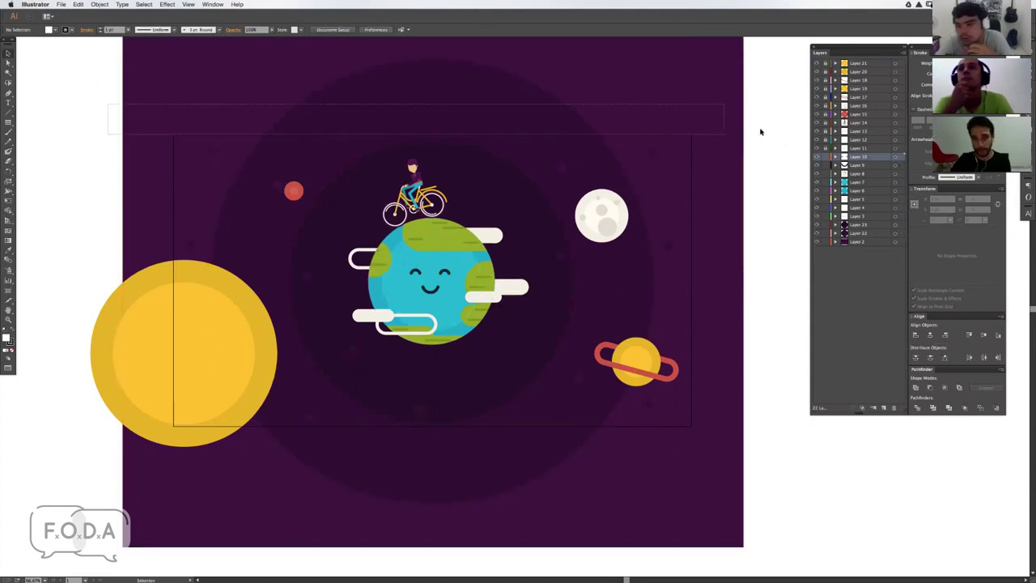
drag(525, 131, 763, 136)
mouse_move(756, 99)
mouse_down()
mouse_move(768, 126)
mouse_move(81, 469)
mouse_up()
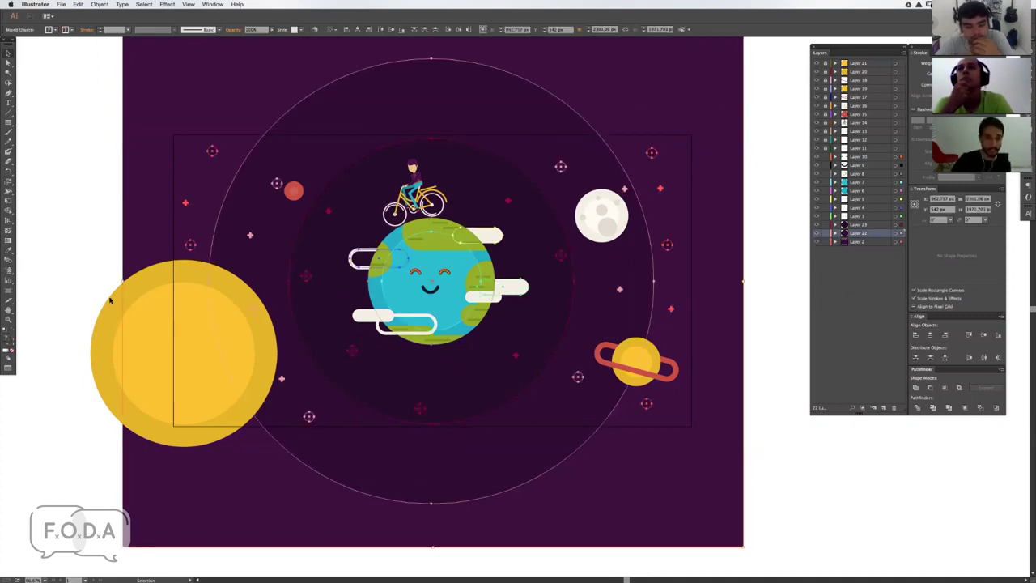
click(44, 296)
click(150, 131)
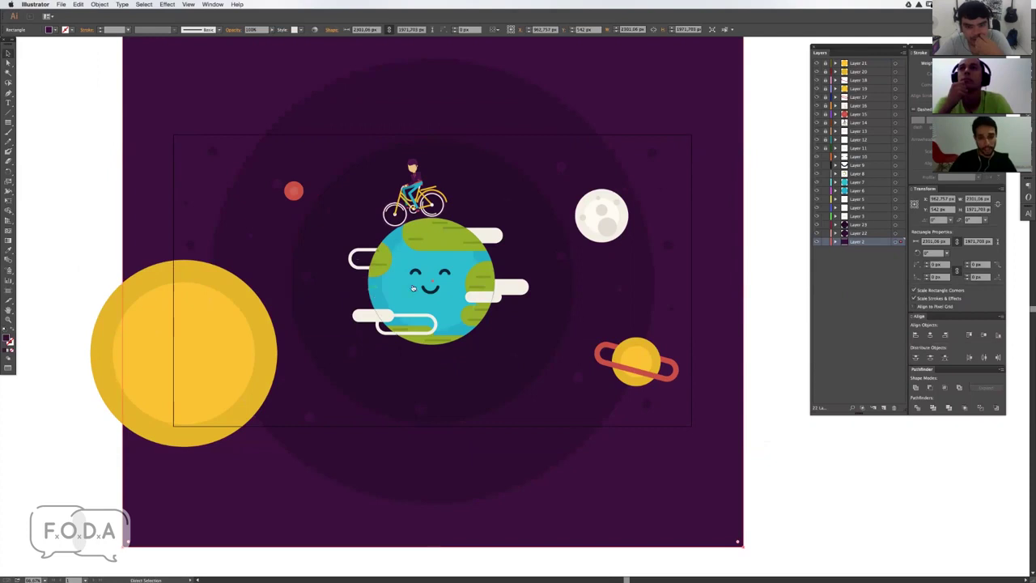
key(super+Tab)
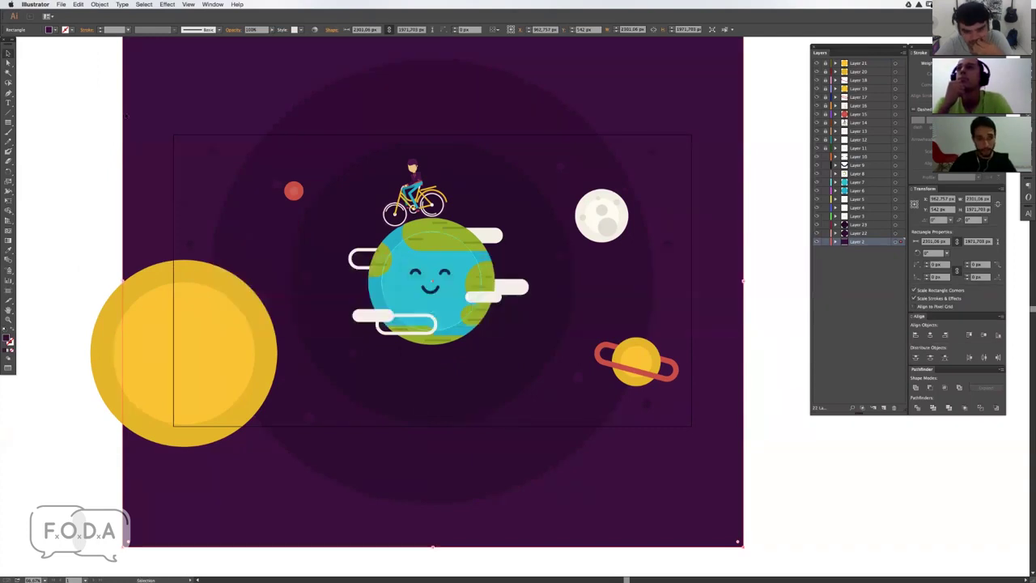
click(646, 362)
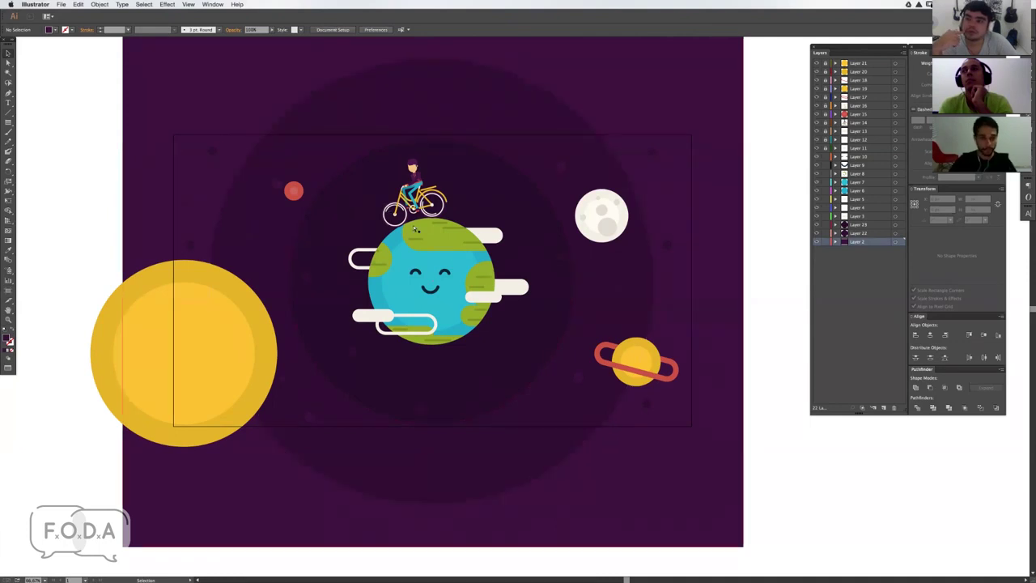
Step: Switch away from Illustrator and back, then cycle to the character drawing document
key(super+Tab)
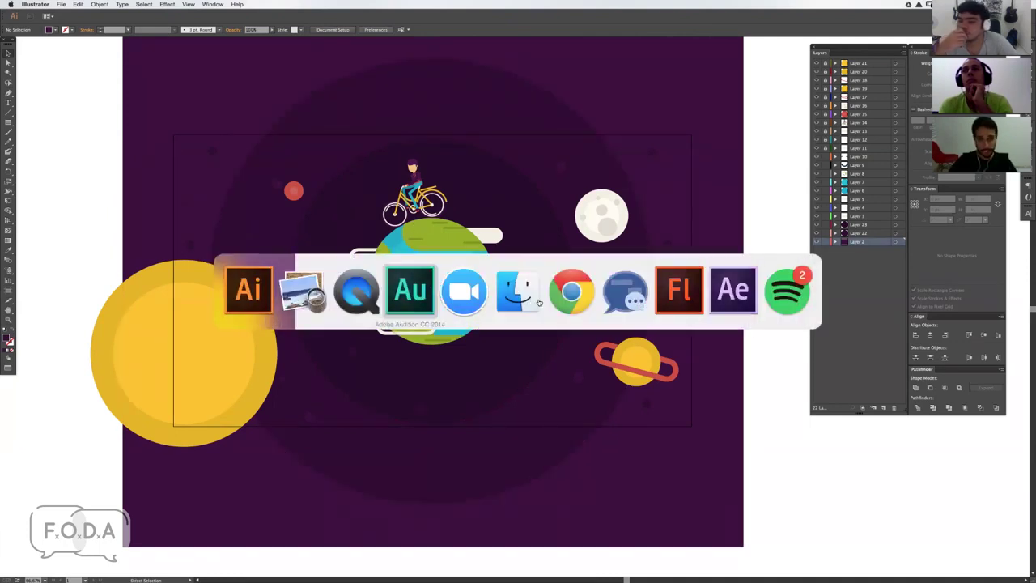
key(super+Tab)
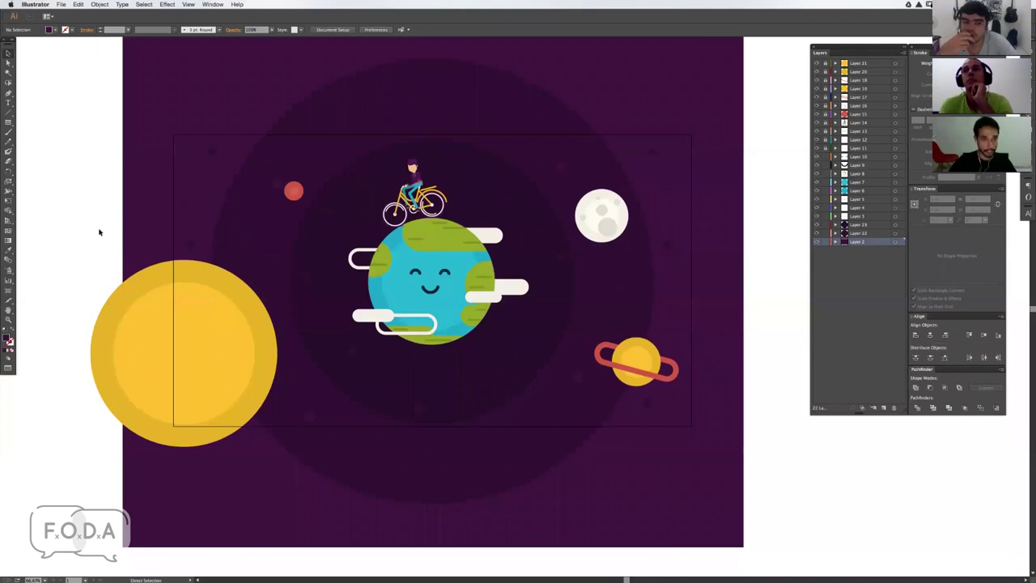
key(super+grave)
key(super+grave)
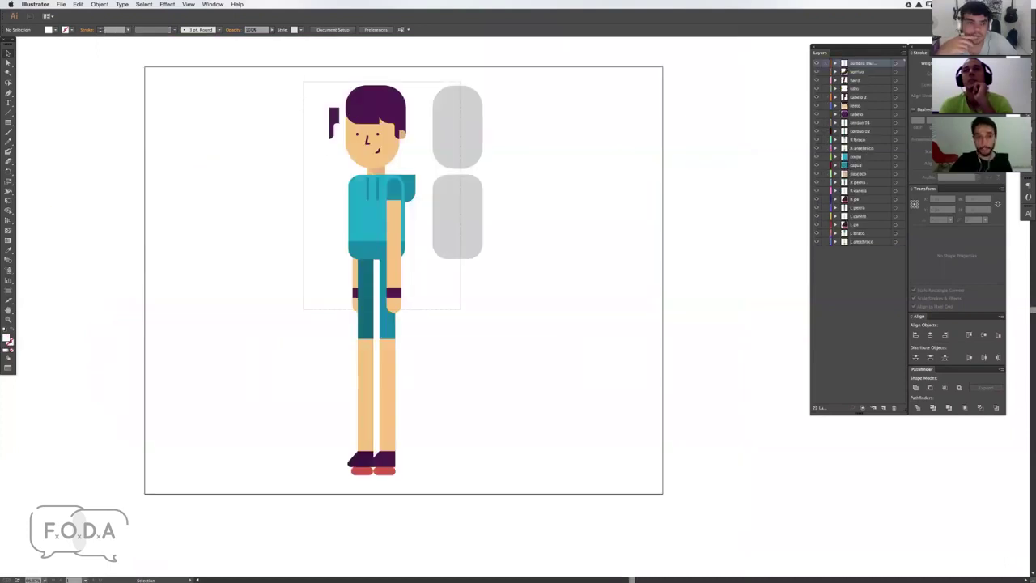
click(330, 117)
click(291, 79)
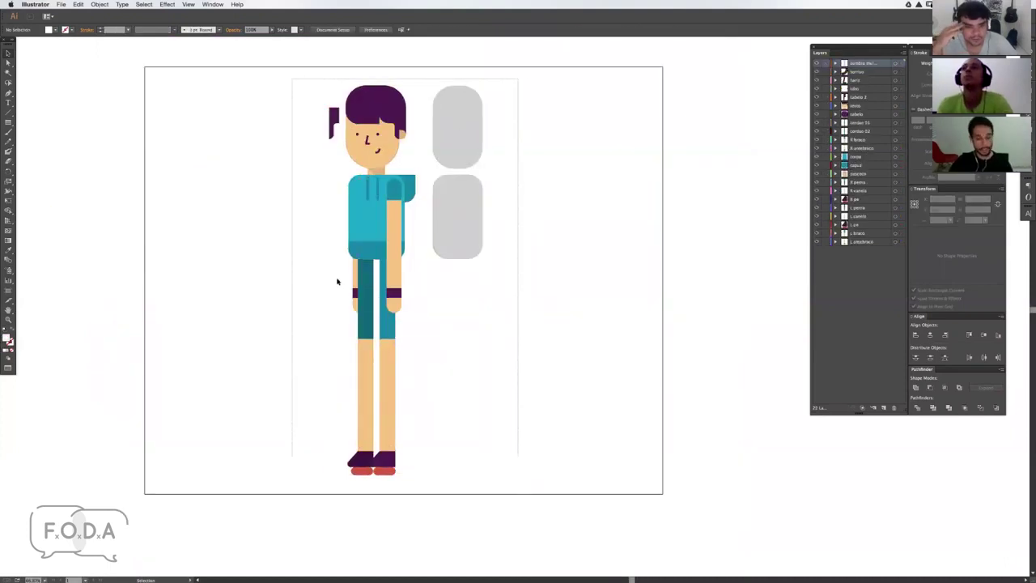
key(super+a)
key(super+grave)
key(super+grave)
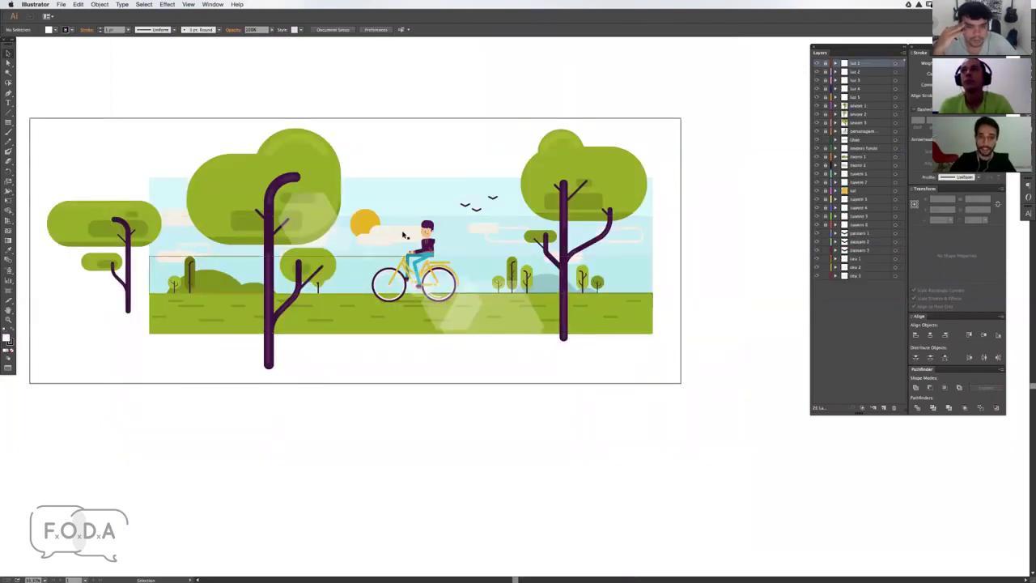
key(super+grave)
key(super+grave)
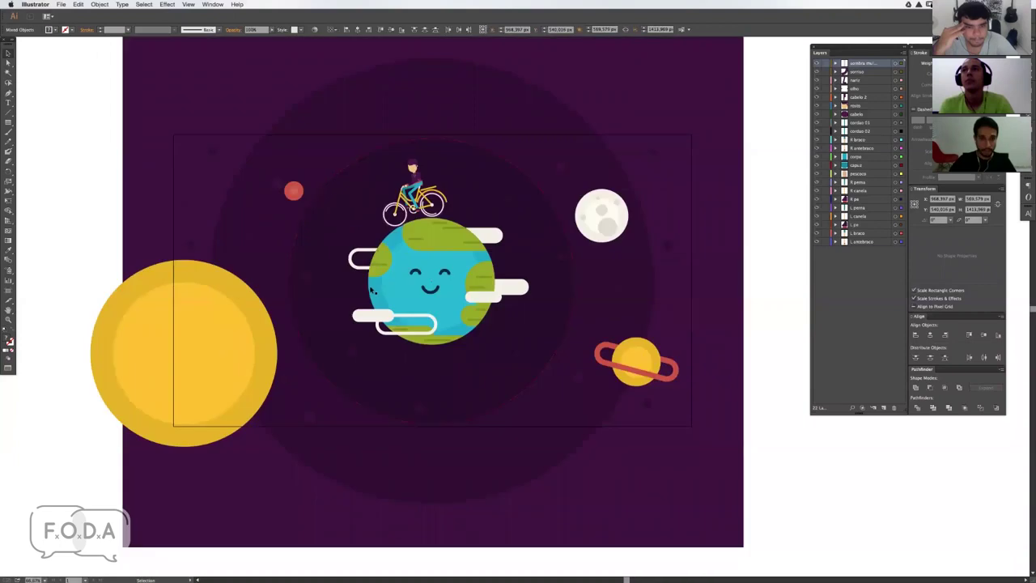
key(super+grave)
key(super+grave)
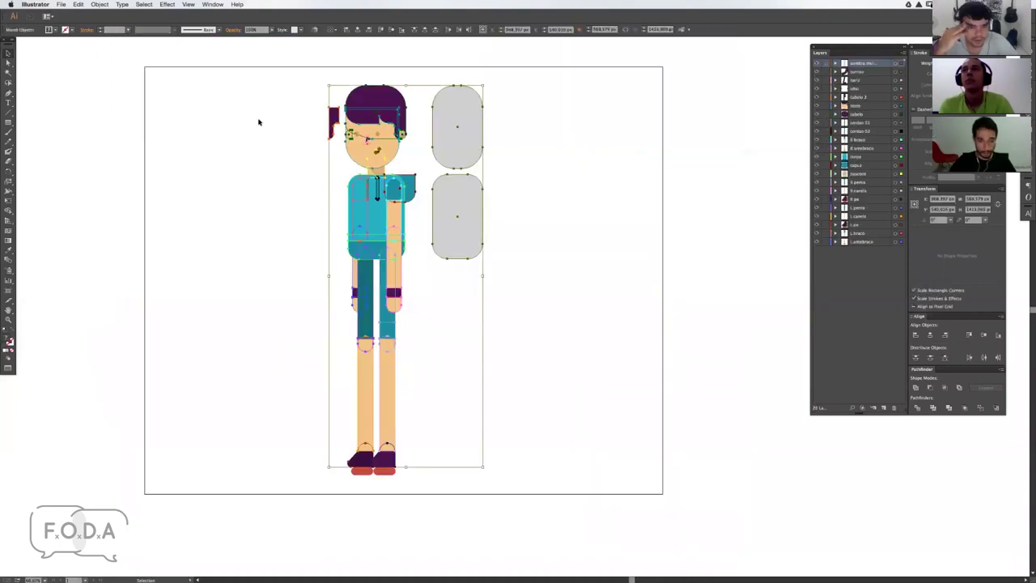
drag(253, 62, 296, 138)
drag(296, 89, 593, 492)
click(319, 232)
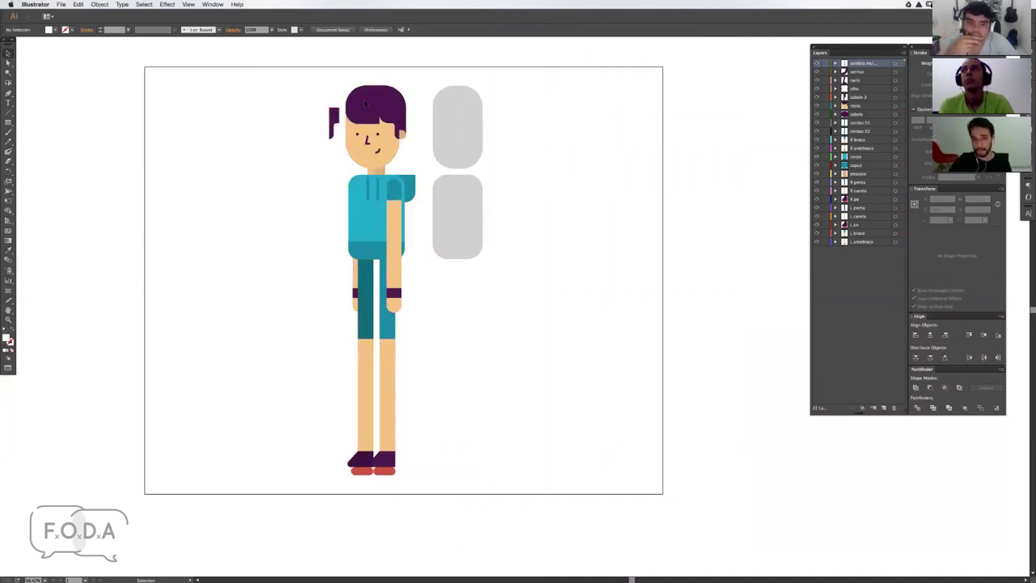
drag(301, 65, 535, 495)
mouse_move(510, 79)
mouse_down()
mouse_move(434, 165)
mouse_move(296, 484)
mouse_up()
mouse_move(280, 76)
mouse_down()
mouse_move(392, 243)
mouse_move(516, 490)
mouse_up()
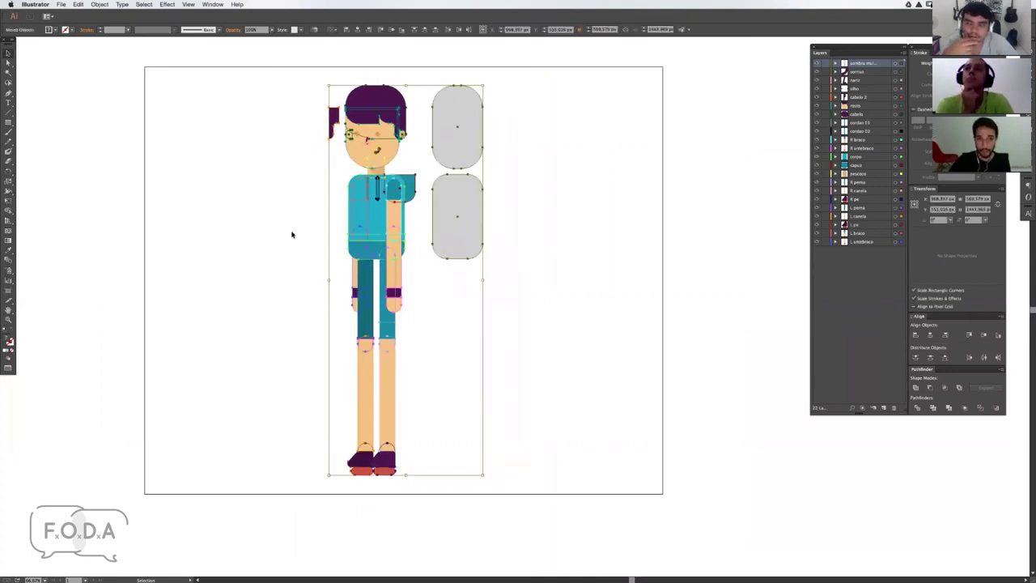
click(285, 86)
drag(297, 73, 305, 112)
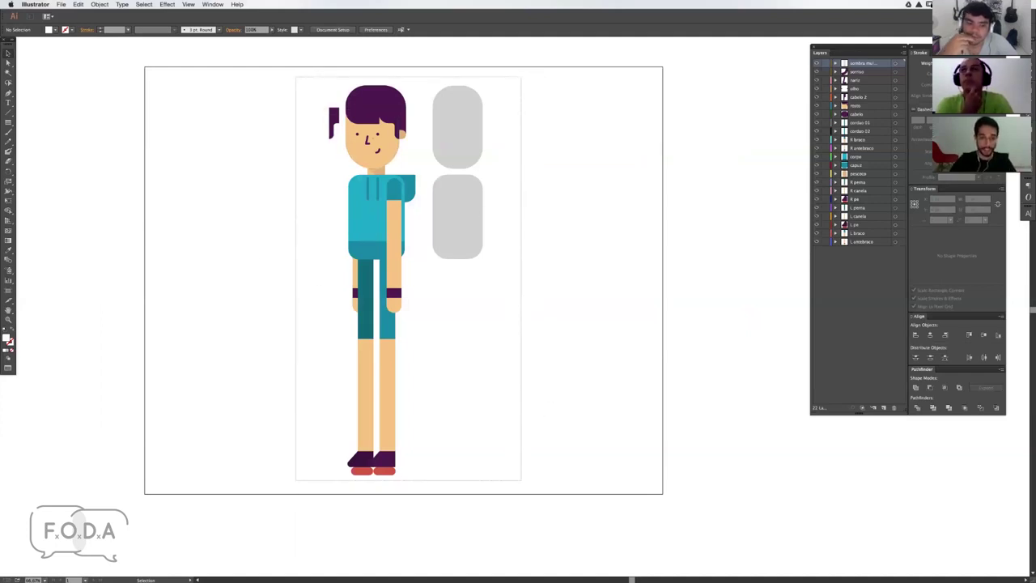
drag(554, 326, 526, 482)
click(262, 265)
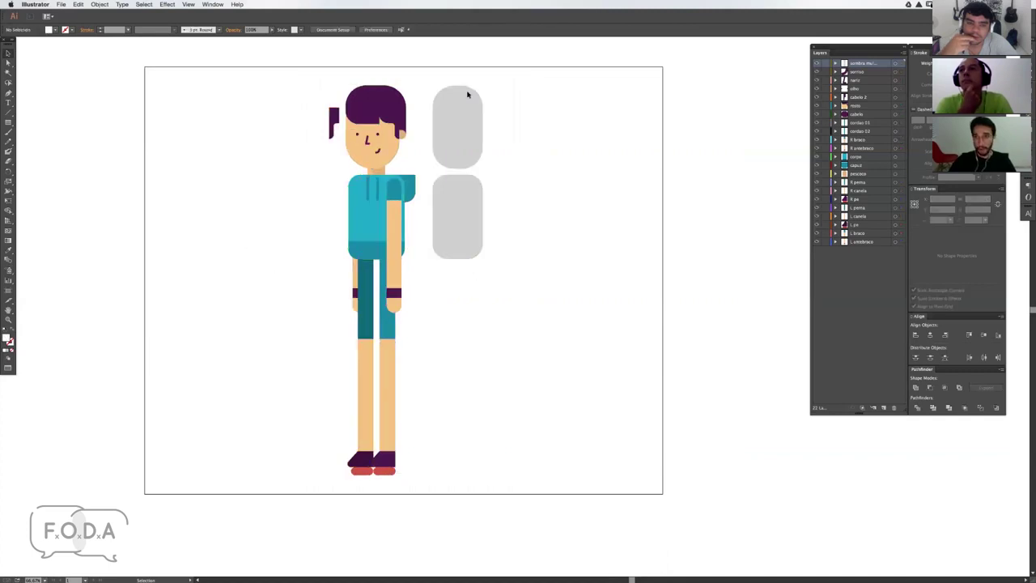
key(super+Tab)
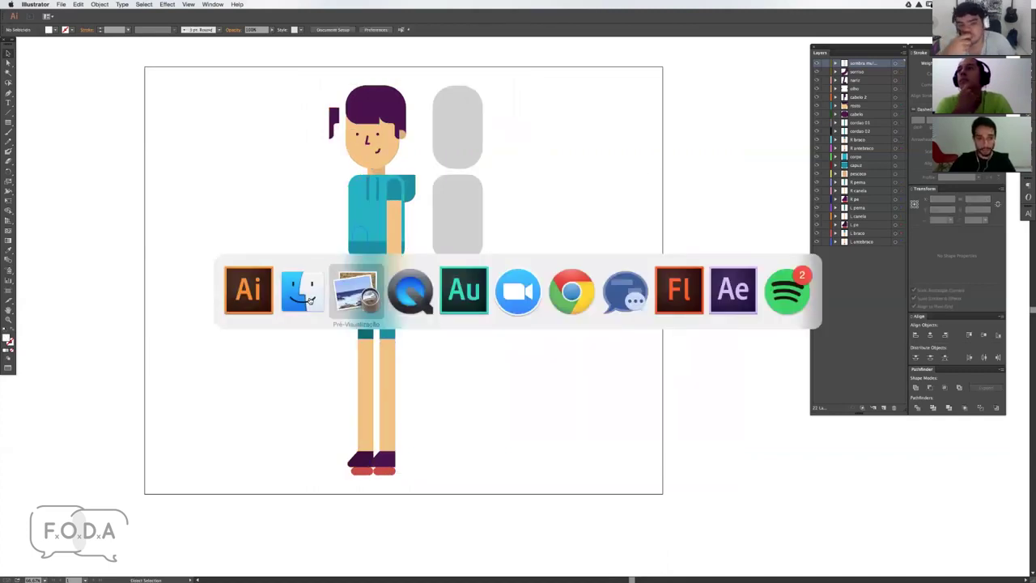
click(732, 290)
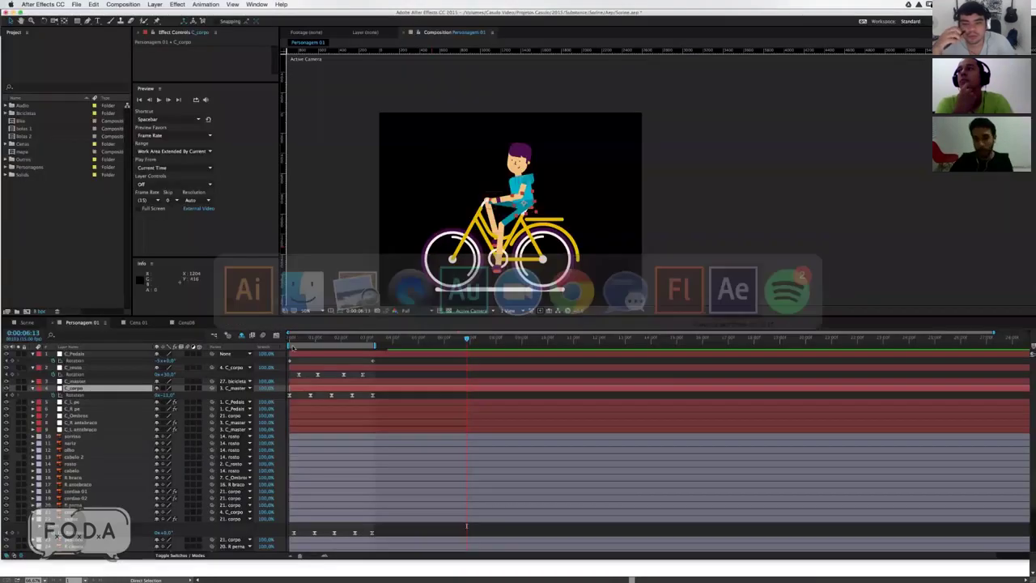
drag(333, 340, 351, 340)
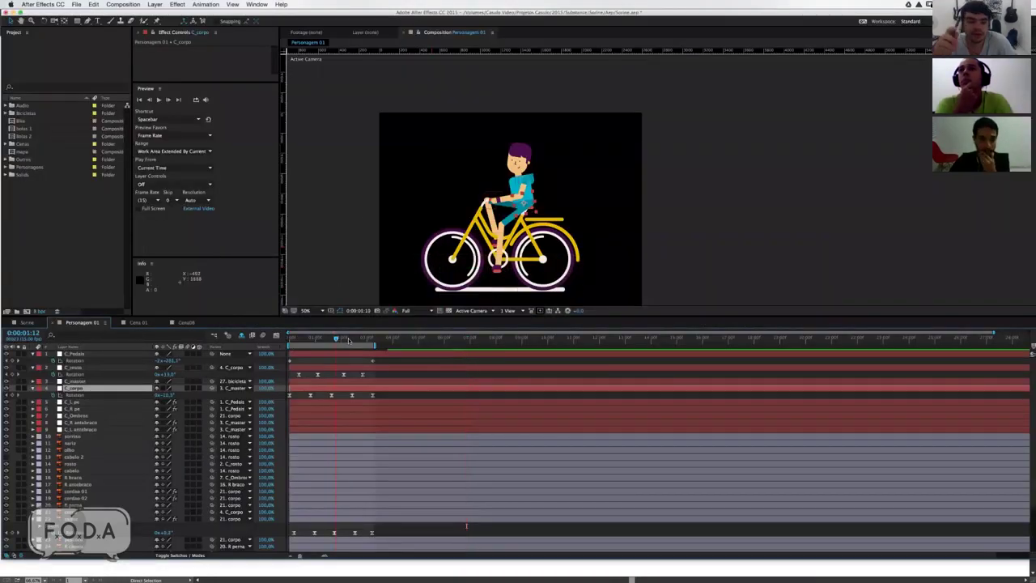
key(super+Tab)
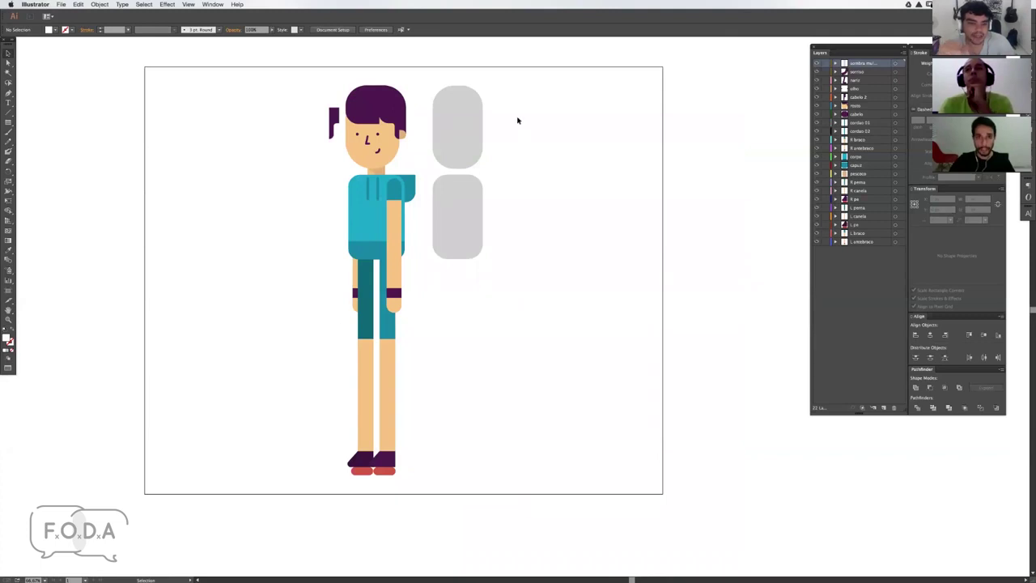
Step: Move the two grey rounded rectangles over the character and back beside it
drag(518, 119, 450, 235)
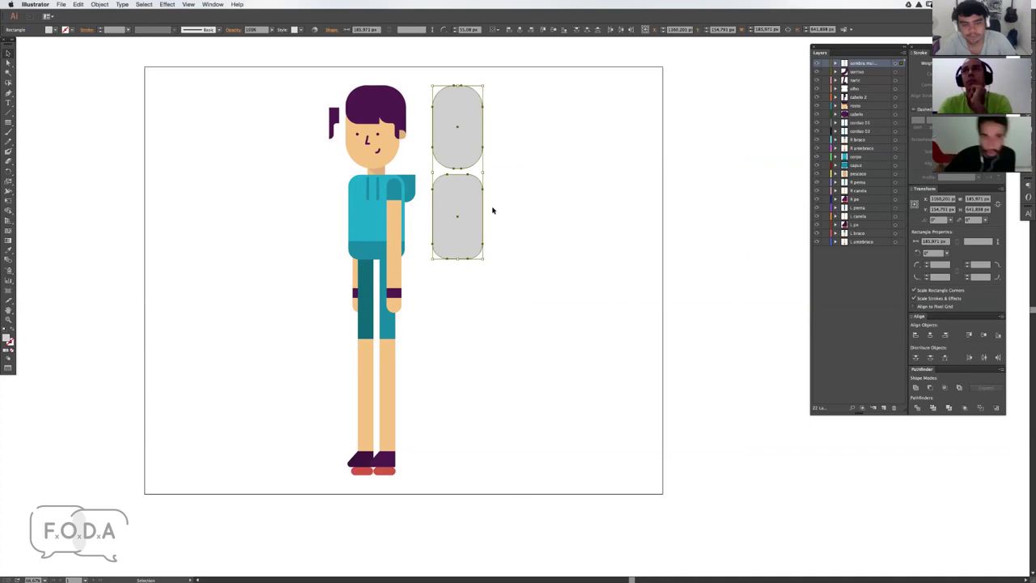
drag(461, 149, 366, 149)
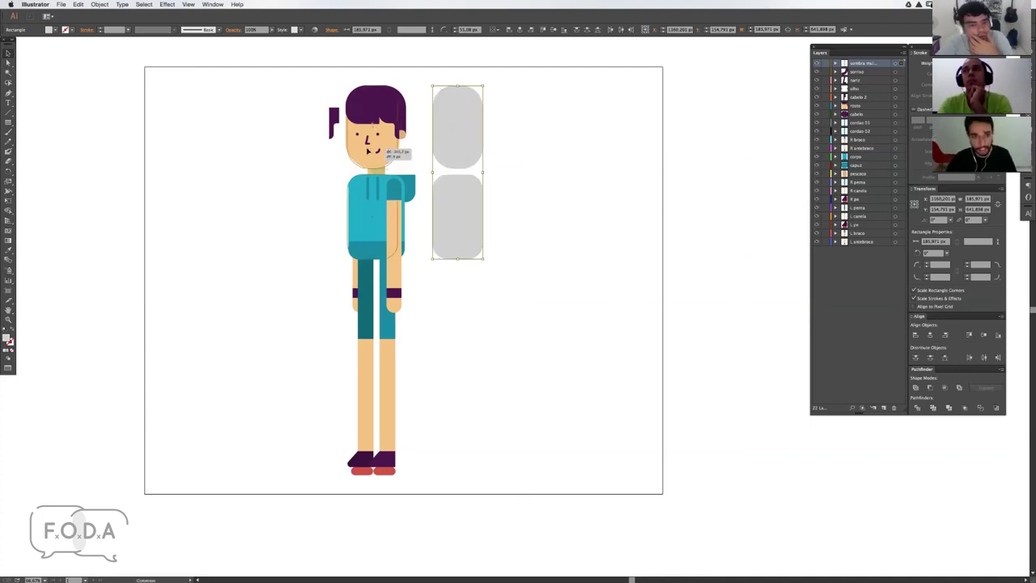
click(324, 166)
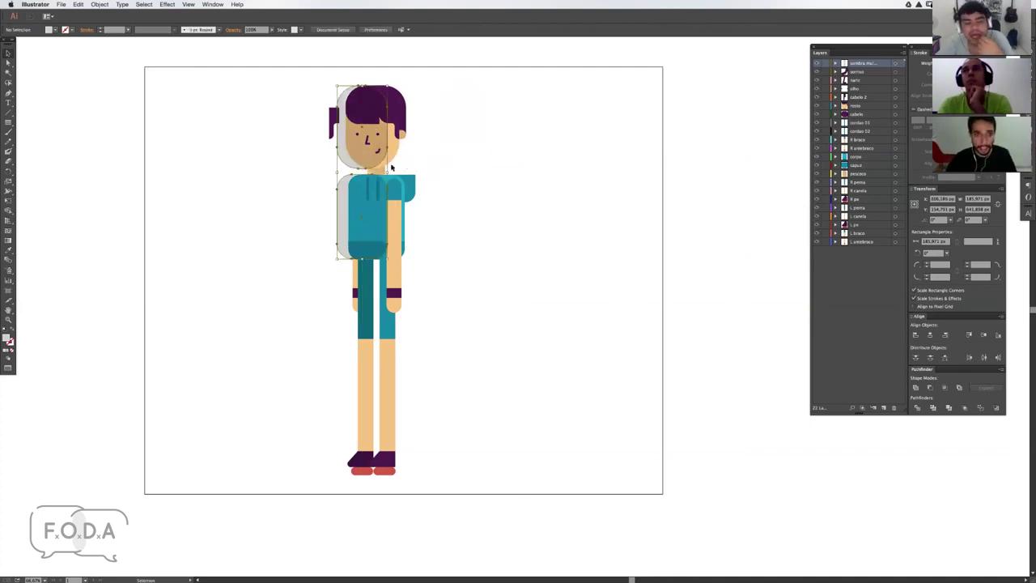
drag(346, 184, 416, 161)
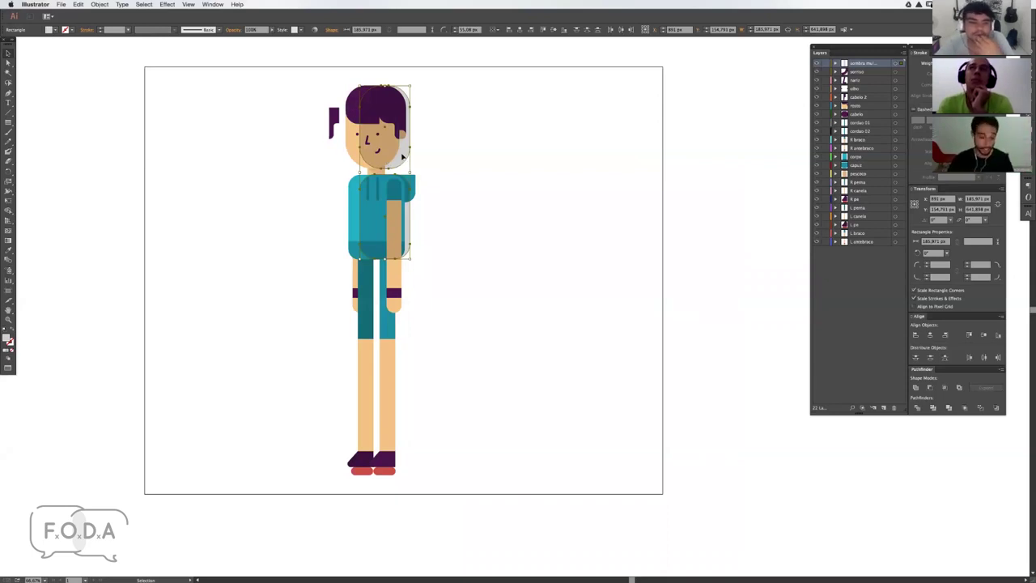
drag(435, 156, 515, 160)
click(497, 166)
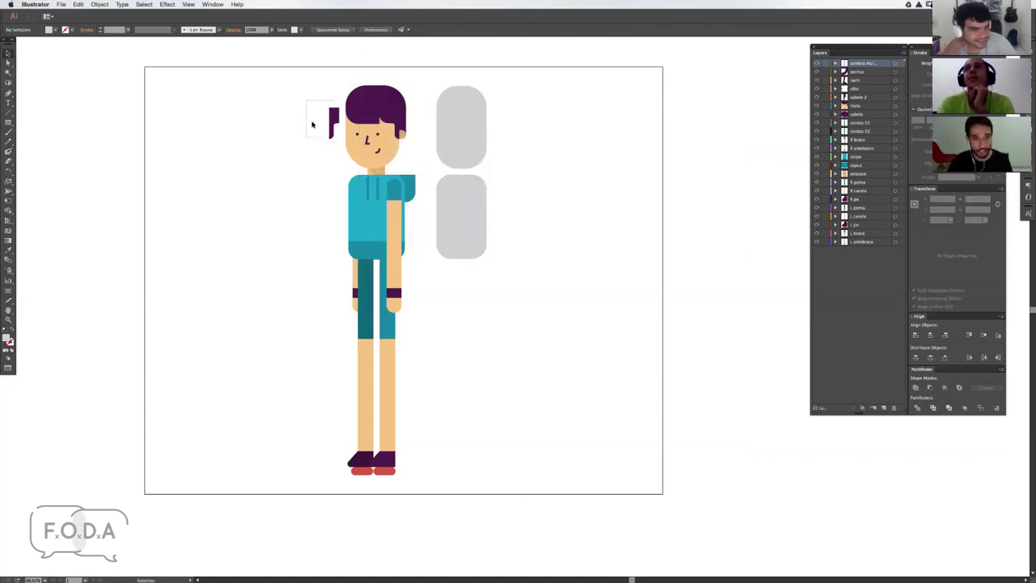
Step: Delete the hair piece left of the head together with both grey rectangles
click(333, 122)
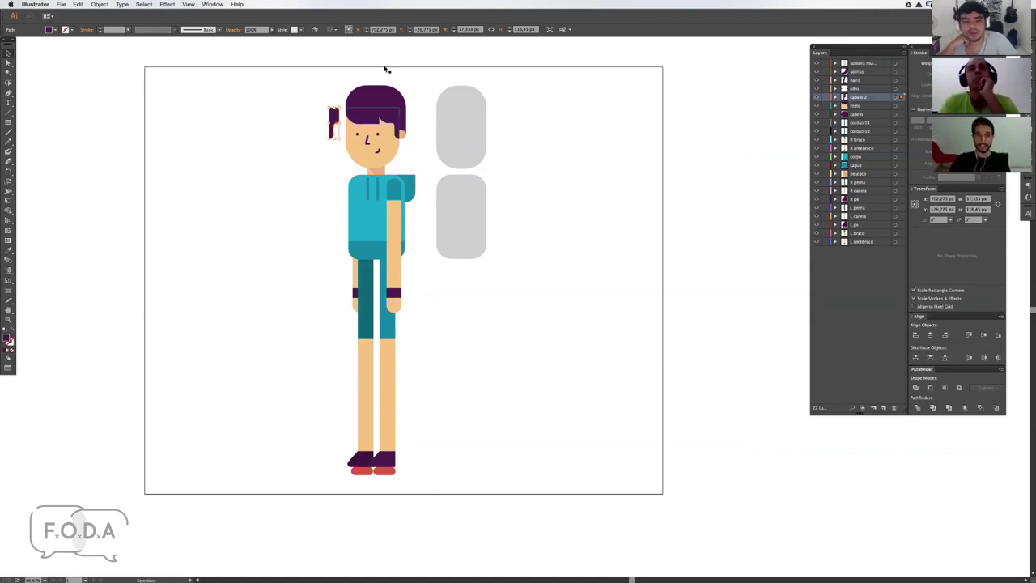
mouse_move(300, 80)
mouse_down()
mouse_move(537, 467)
mouse_move(529, 490)
mouse_up()
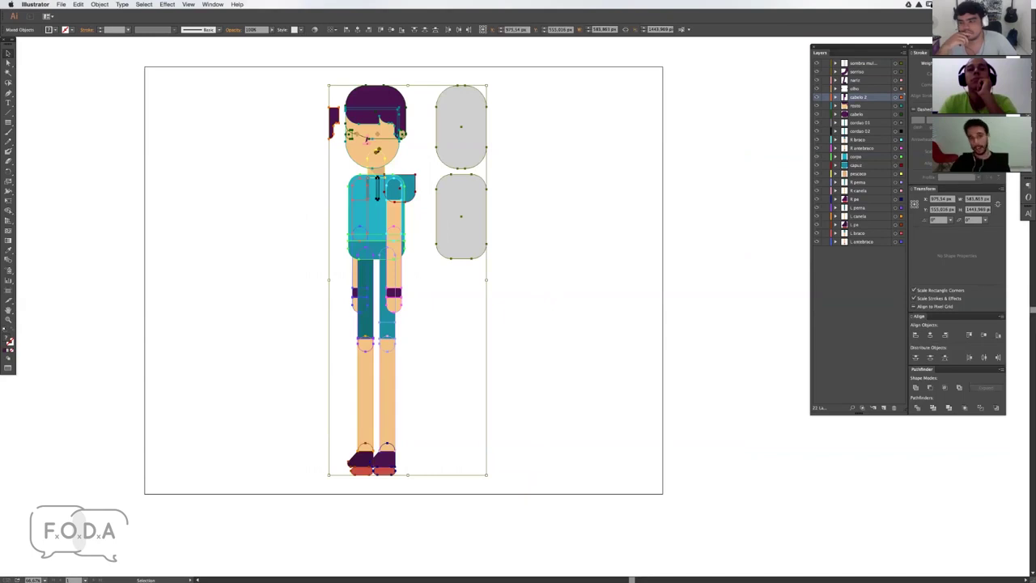
click(277, 68)
drag(283, 65, 510, 485)
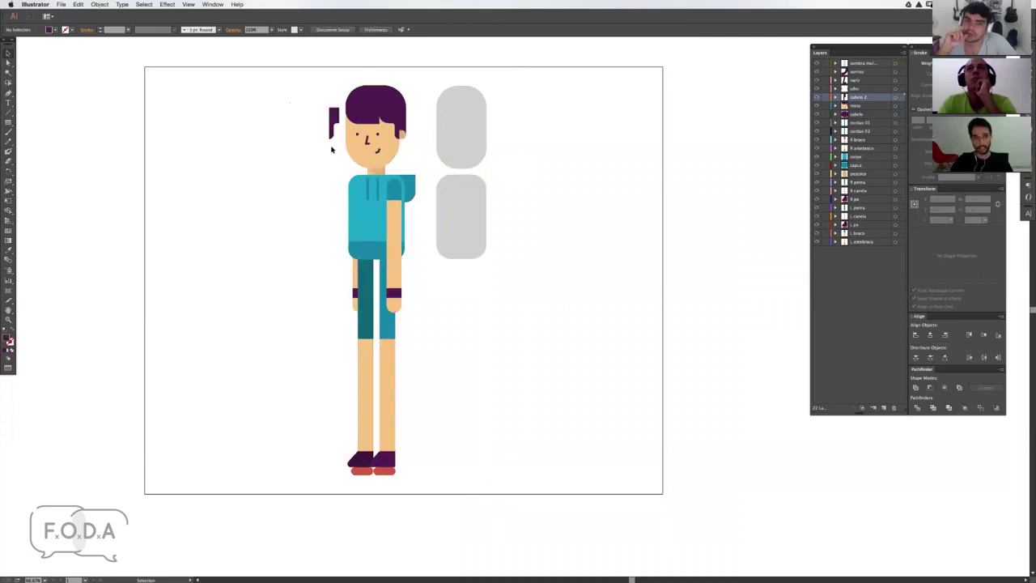
drag(290, 101, 335, 146)
shift+click(467, 247)
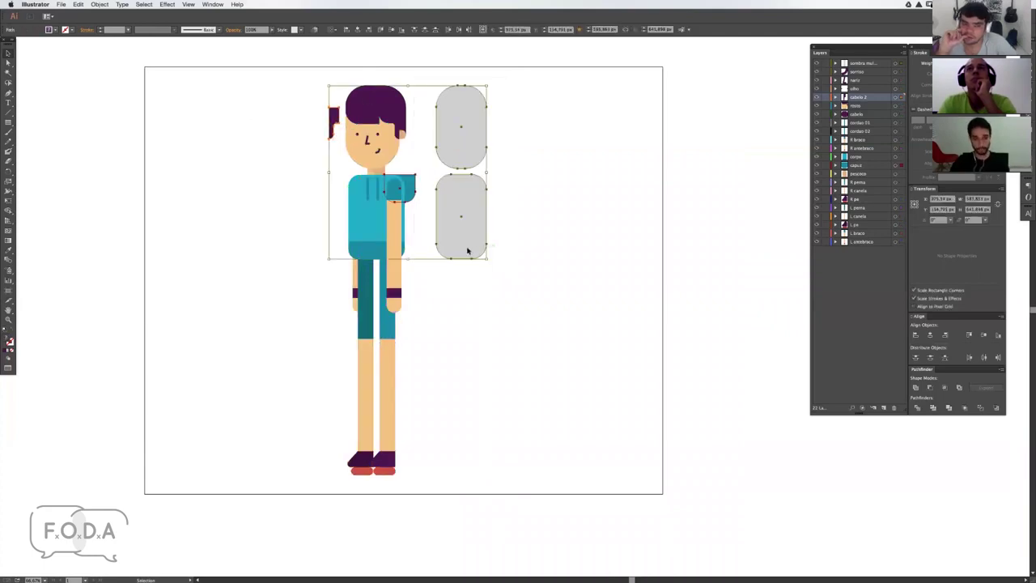
key(Delete)
key(ctrl+a)
click(251, 234)
Step: Select the whole character and zoom in on it for a closer look
click(369, 200)
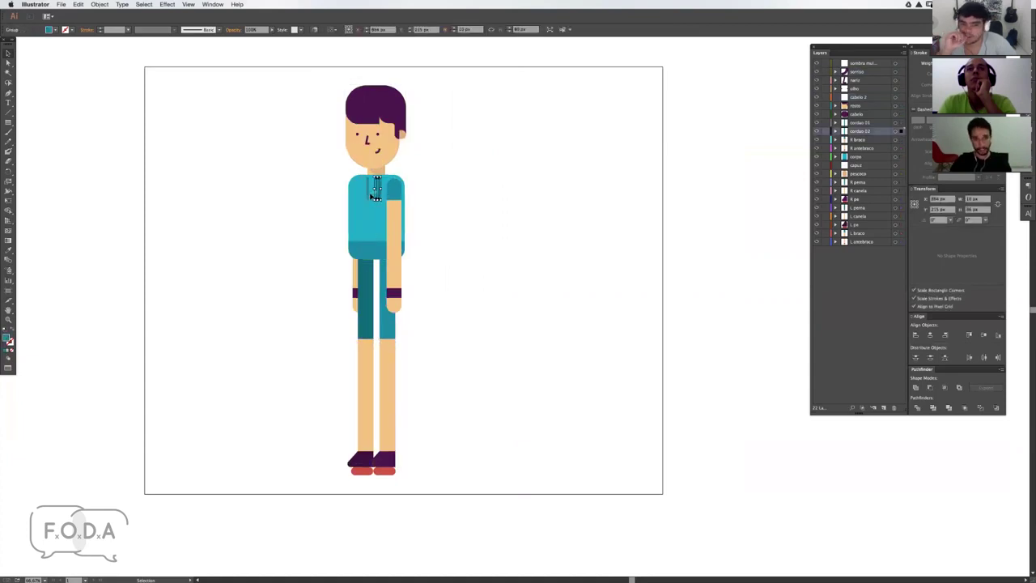
click(306, 107)
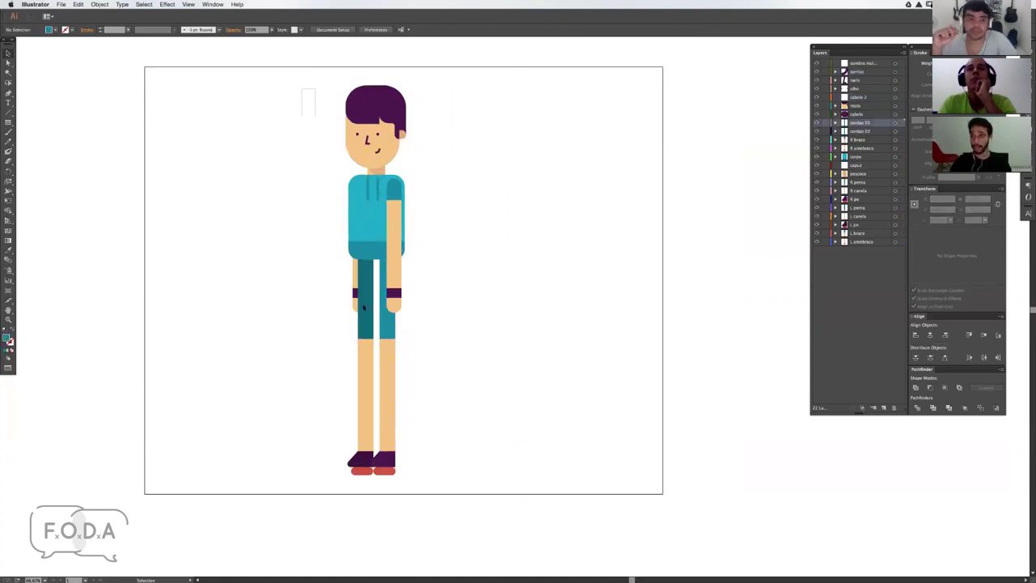
drag(315, 117, 432, 445)
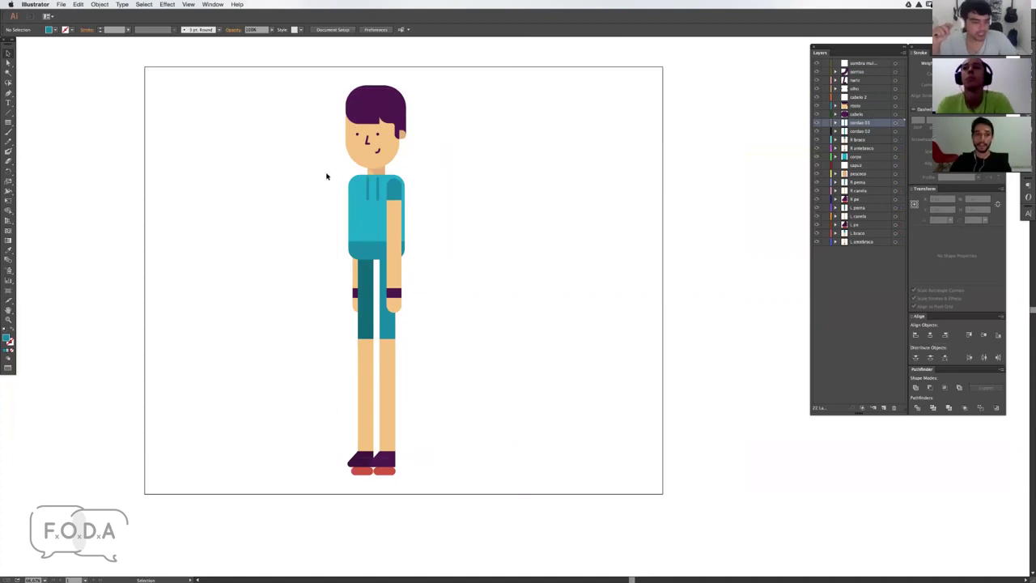
click(325, 227)
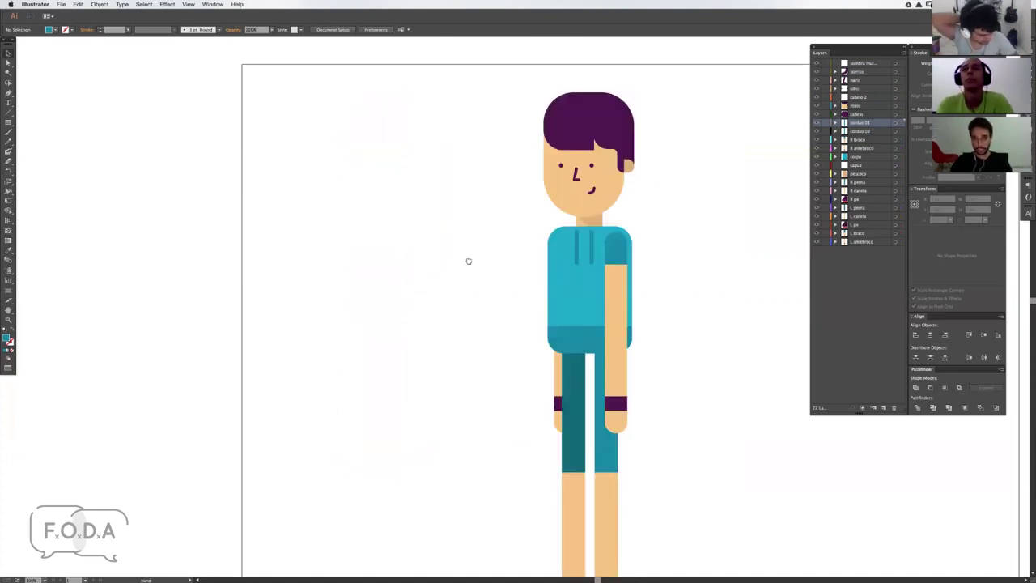
drag(467, 258, 400, 262)
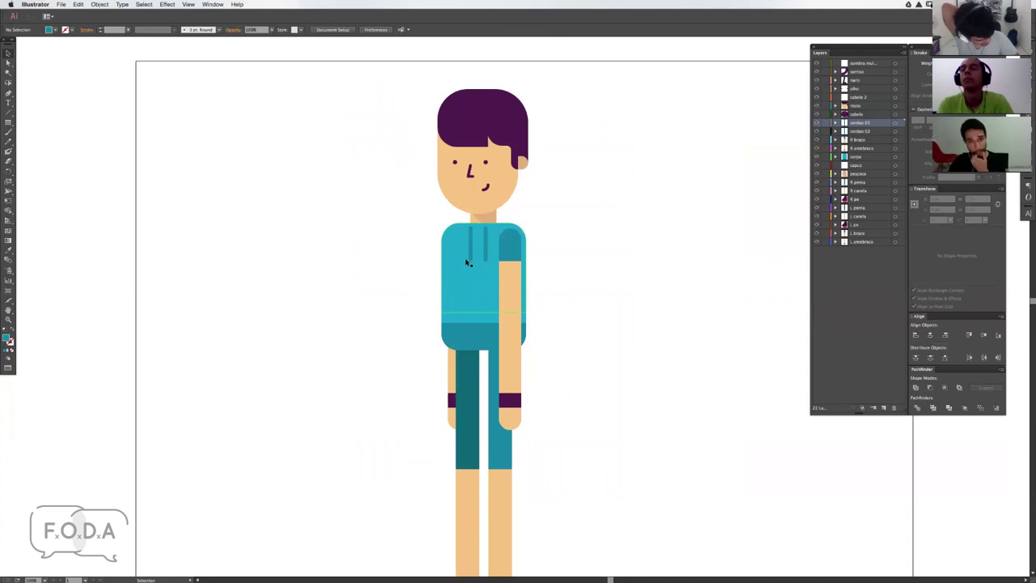
drag(397, 81, 343, 261)
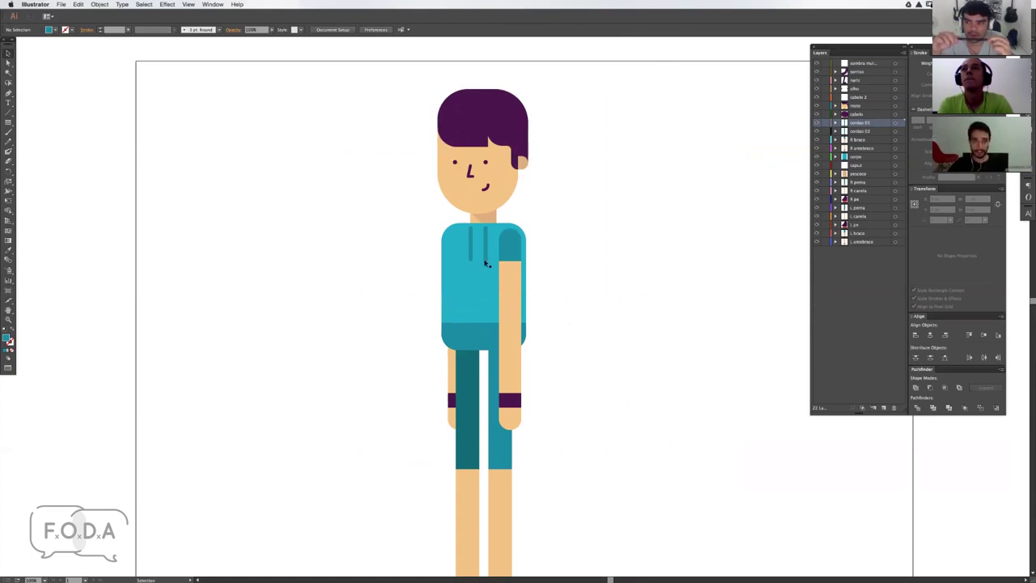
Step: Select just the character's torso group, separate from the rest of the figure
drag(397, 71, 440, 275)
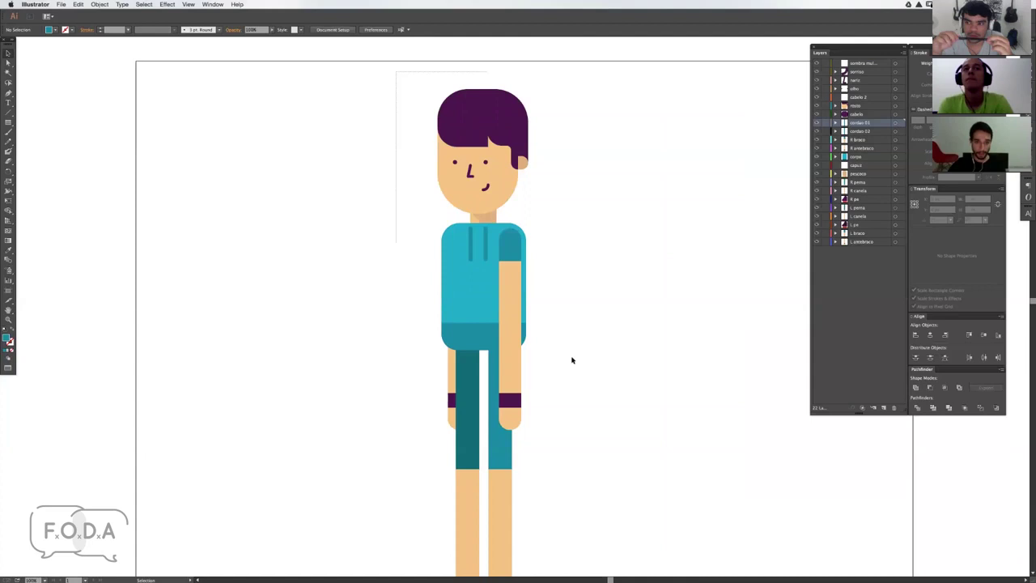
click(438, 275)
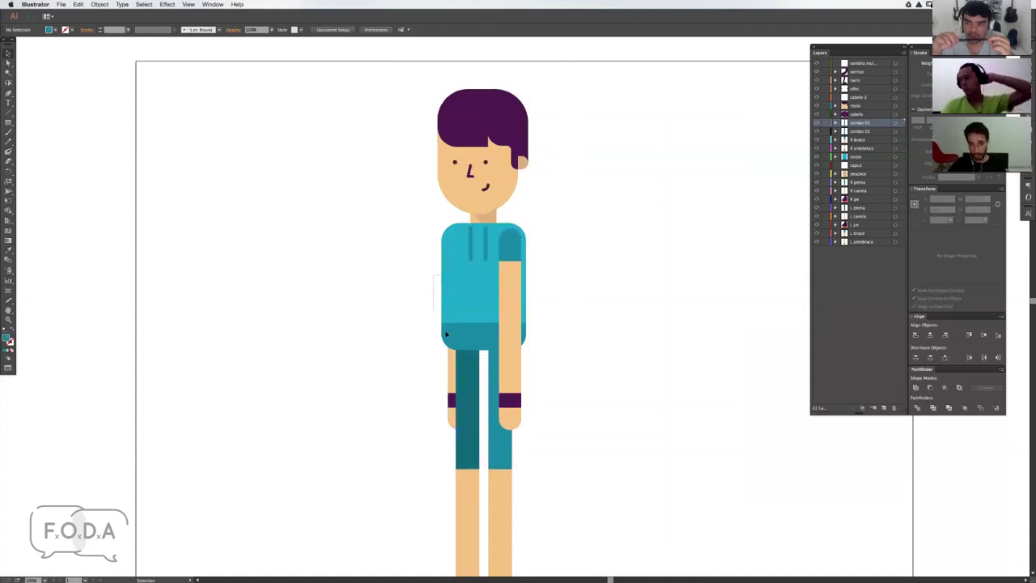
click(524, 256)
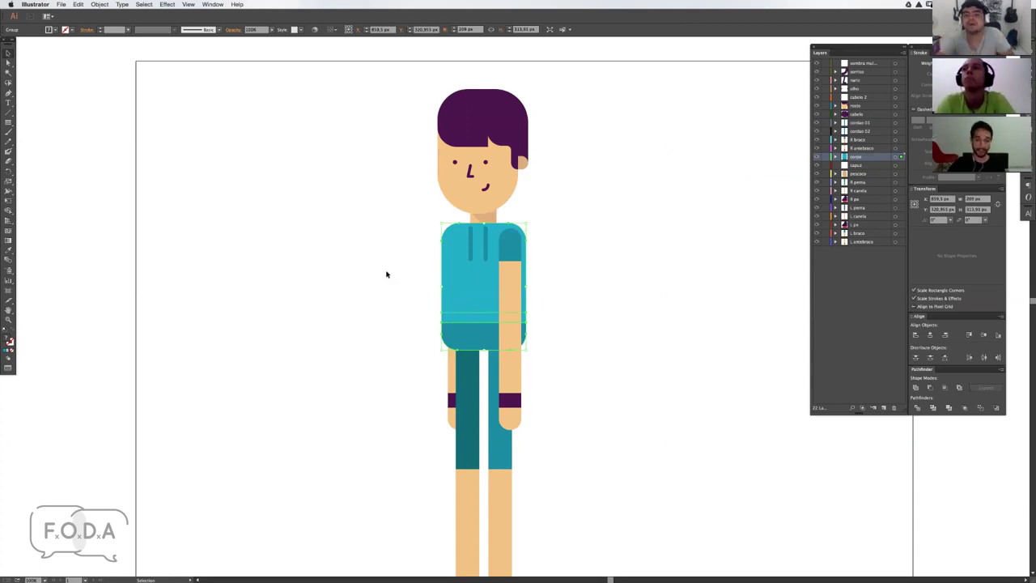
scroll(365, 257, down, 3)
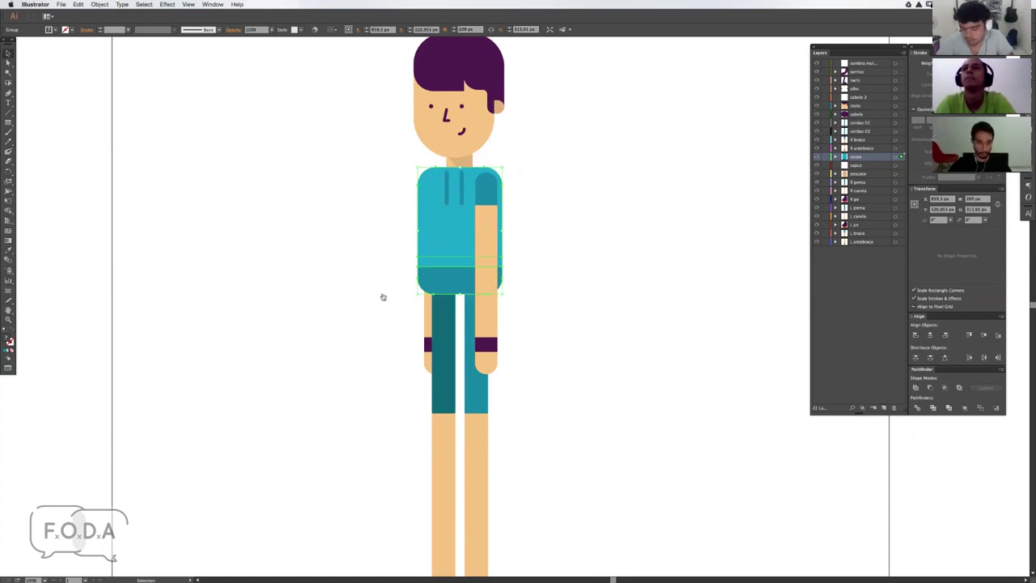
key(super+Tab)
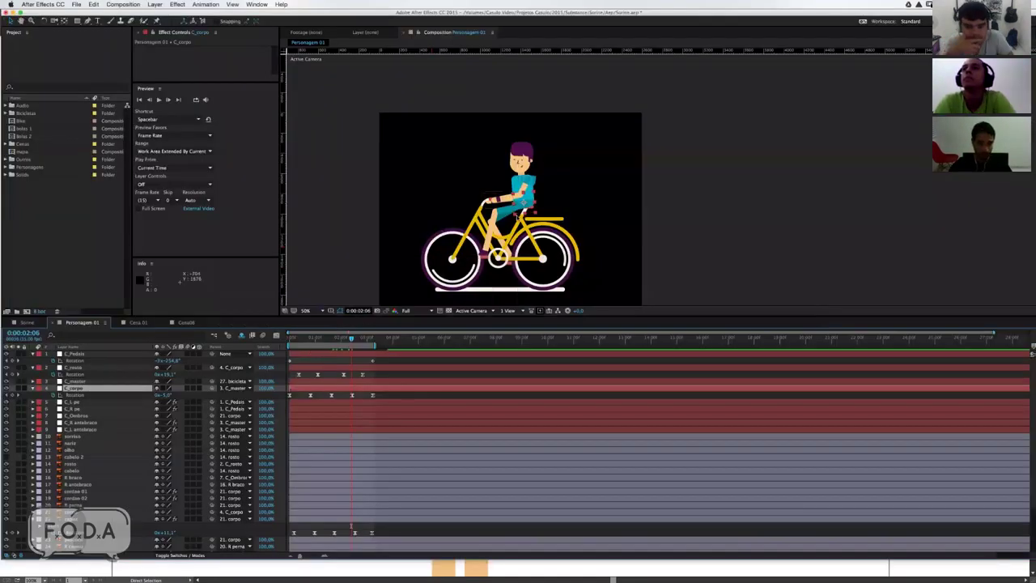
Step: Lean the C_corpo torso and head forward over the handlebars, then preview the animation
scroll(601, 176, up, 2)
mouse_move(440, 176)
mouse_down()
mouse_move(634, 180)
mouse_move(650, 197)
mouse_up()
mouse_move(585, 154)
mouse_down()
mouse_move(576, 160)
mouse_move(593, 141)
mouse_move(592, 156)
mouse_move(590, 133)
mouse_up()
drag(534, 159, 536, 161)
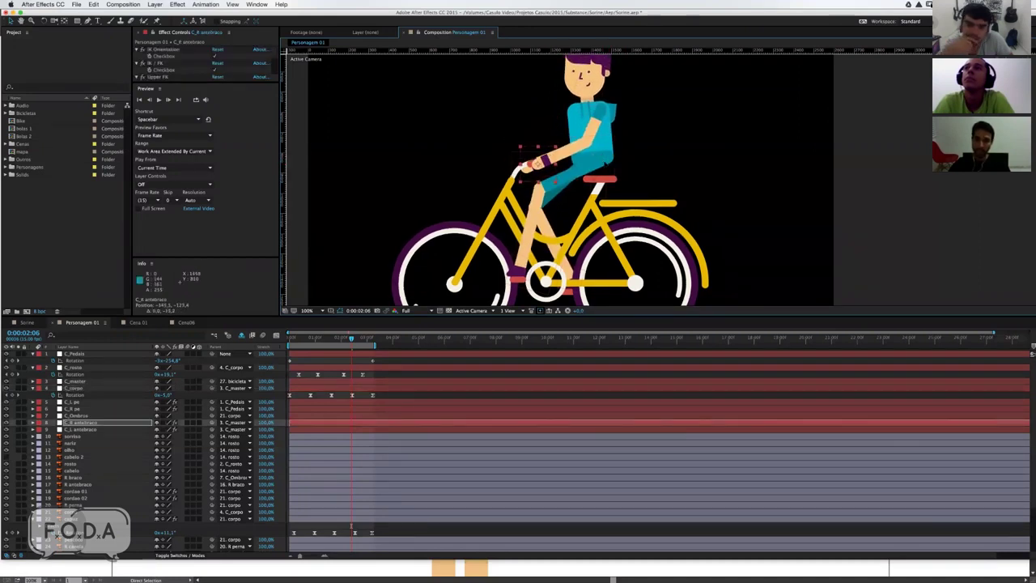
drag(603, 157, 548, 167)
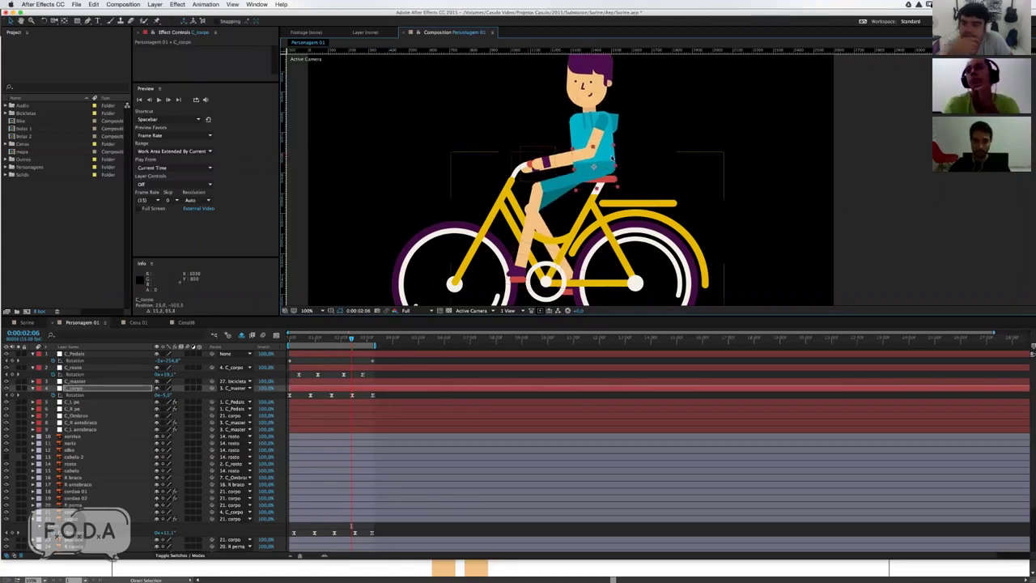
drag(593, 166, 585, 160)
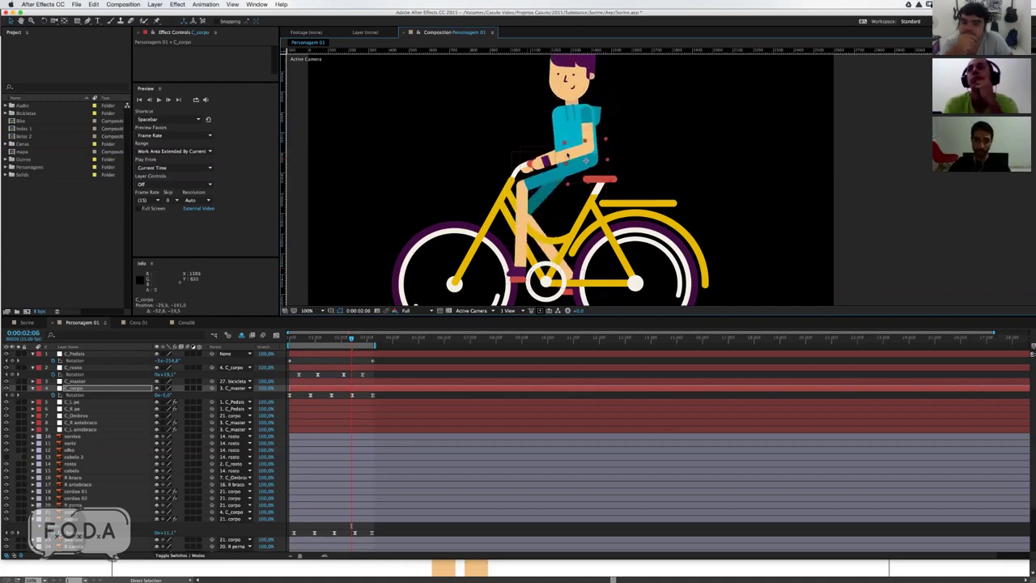
drag(585, 161, 597, 170)
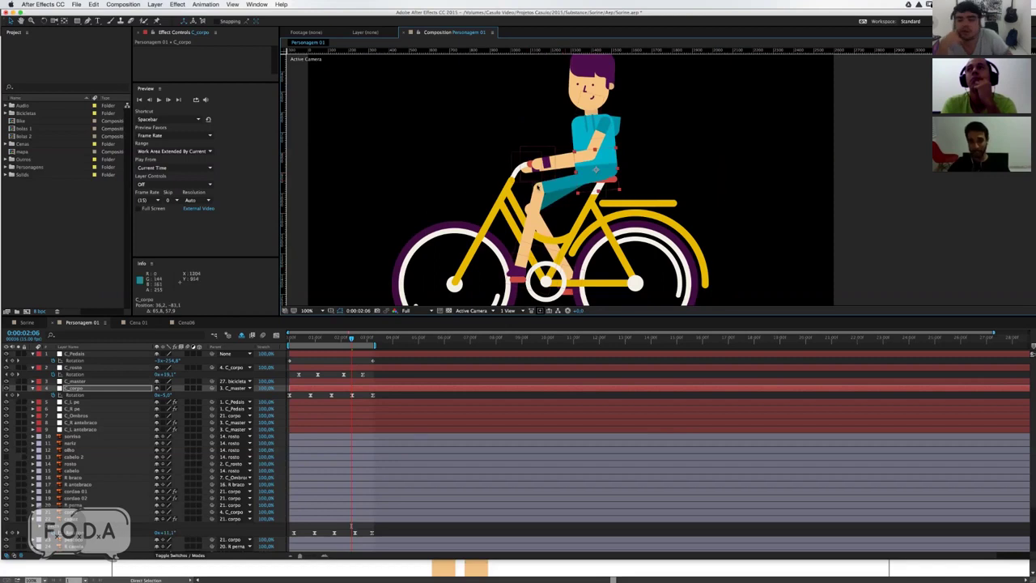
key(space)
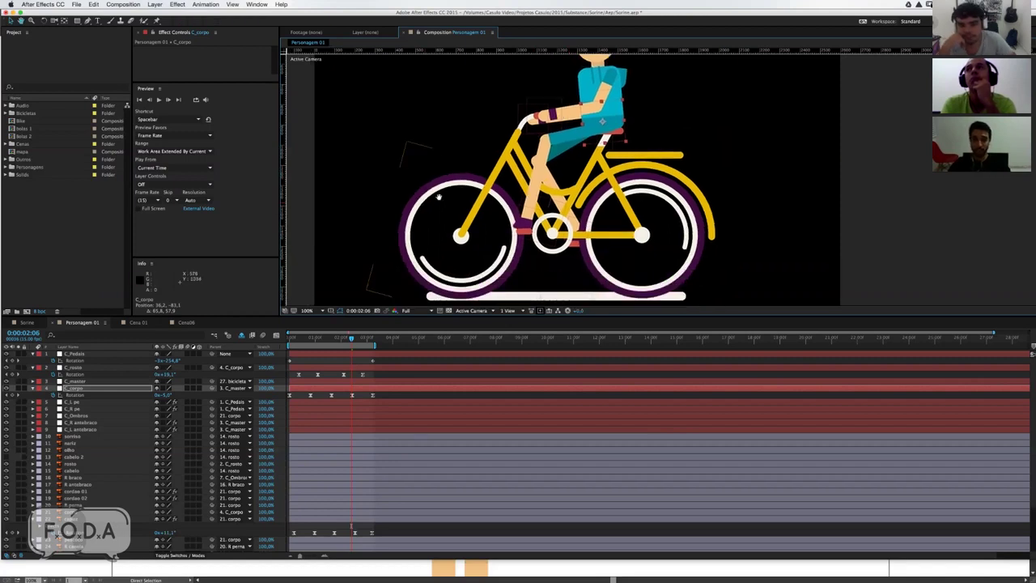
key(space)
drag(461, 191, 478, 199)
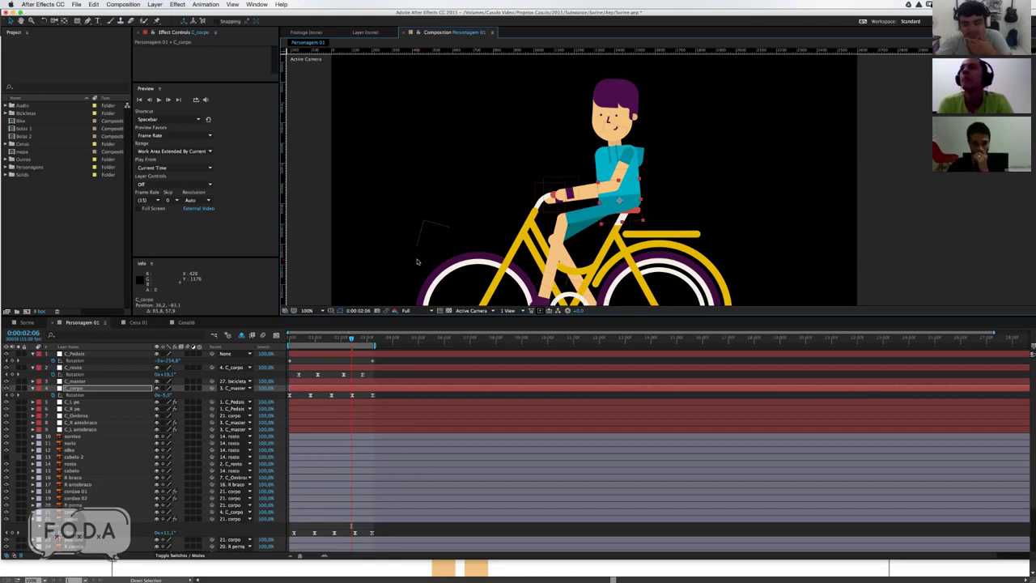
Step: Preview the pedalling from 0:00:01:00 and 0:00:00:13, checking the forearm and torso layers
drag(512, 243, 631, 150)
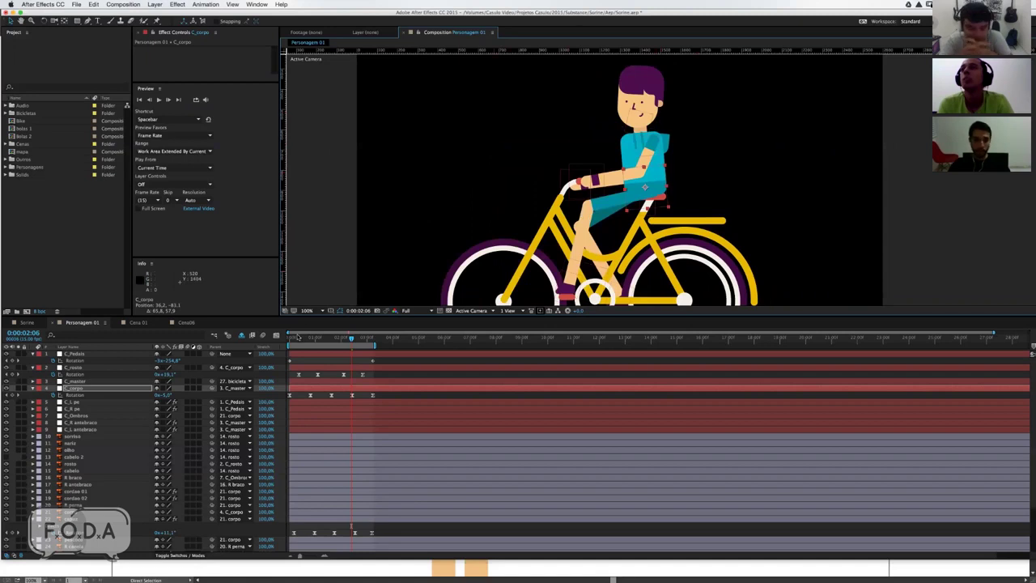
click(314, 338)
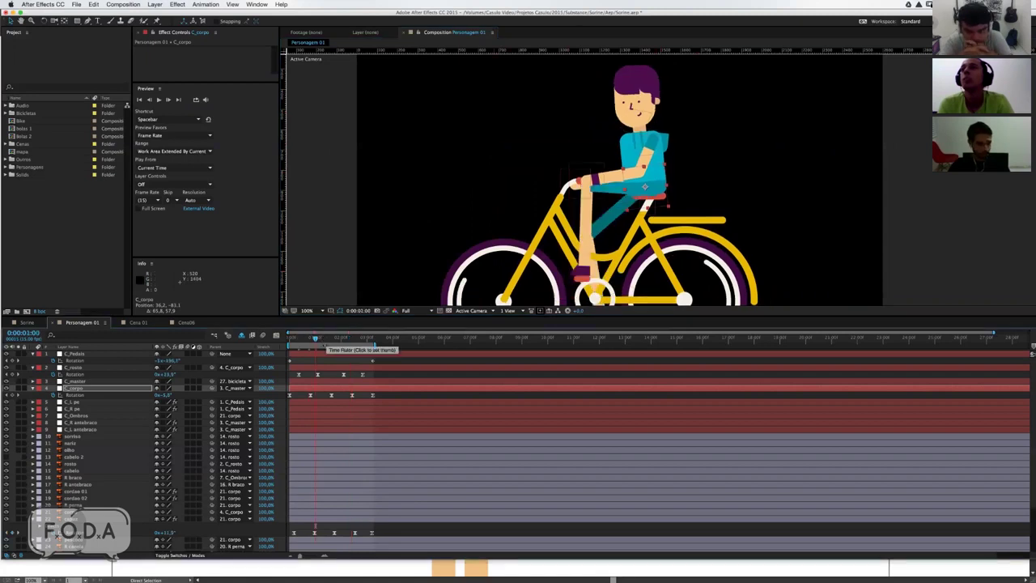
key(space)
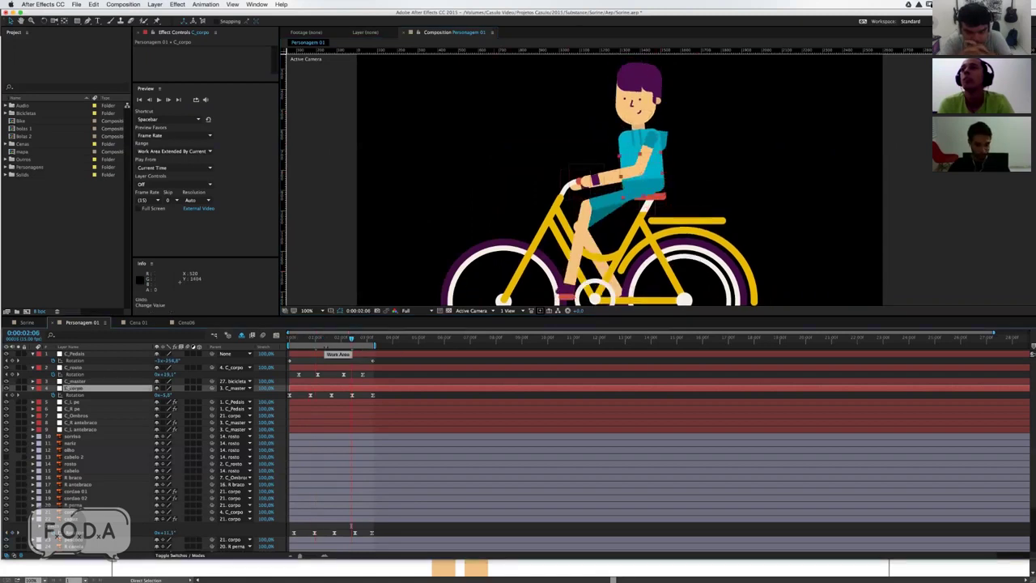
key(KP_8)
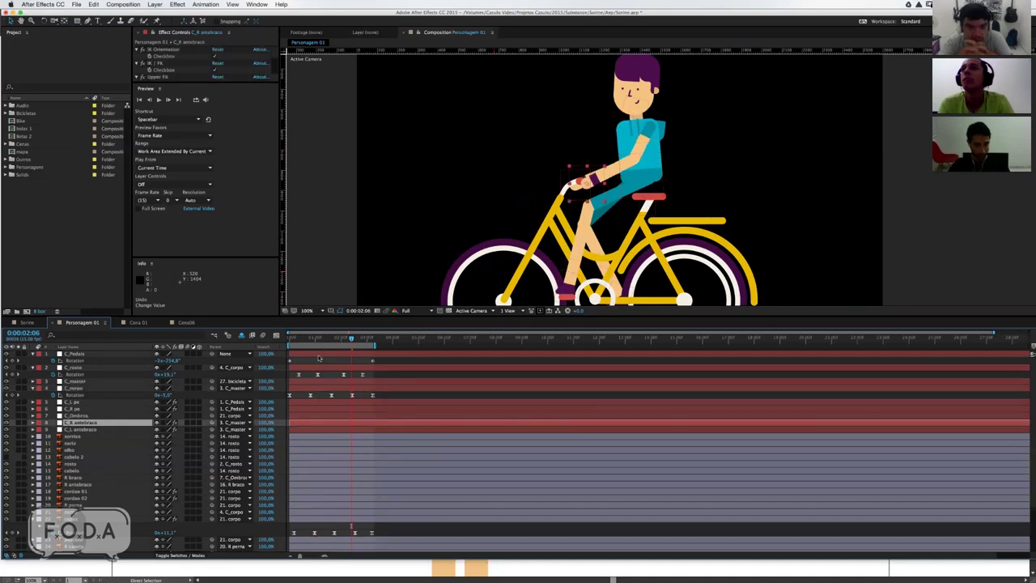
key(KP_4)
click(309, 340)
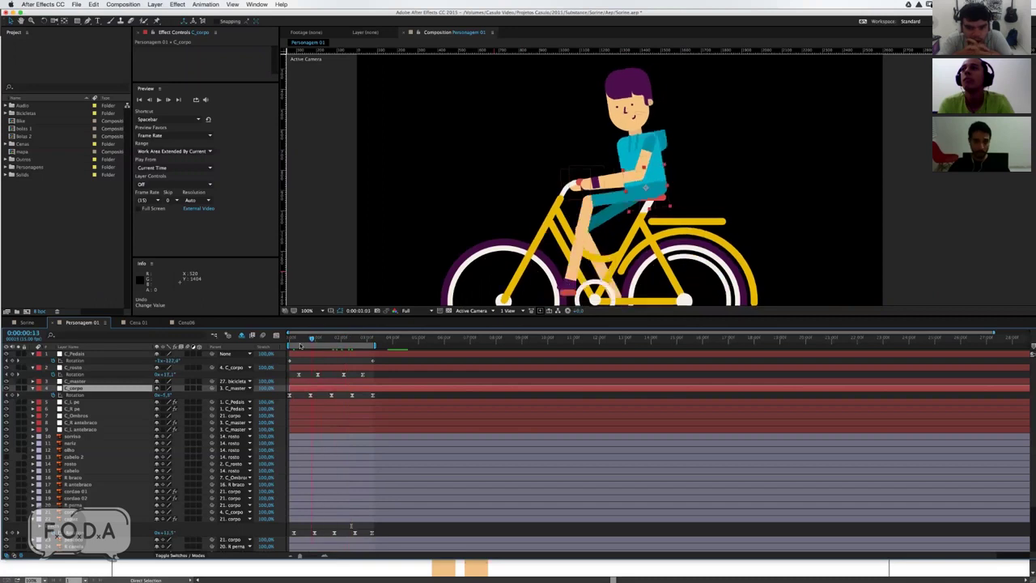
key(space)
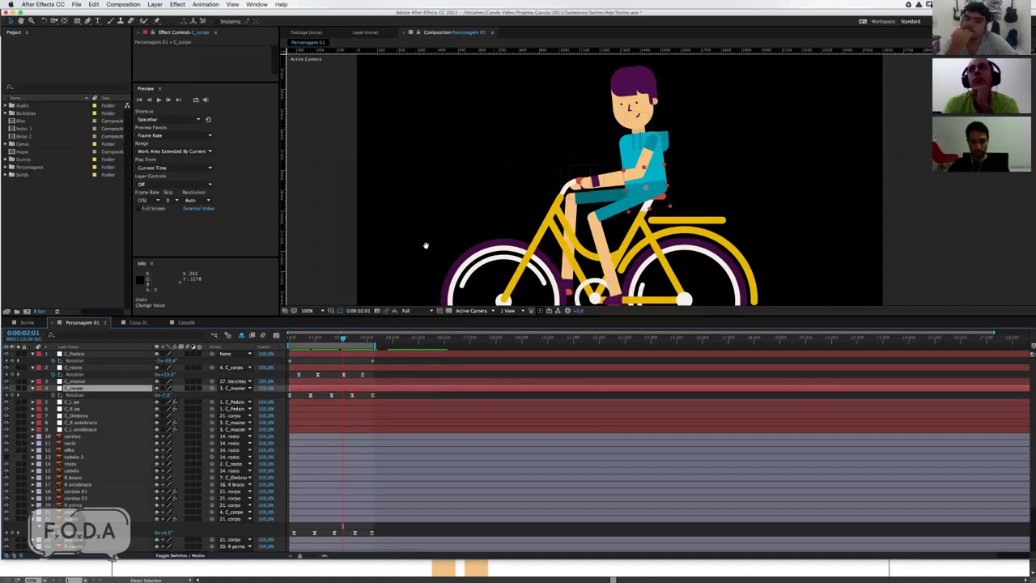
Step: Replay the pedalling from 0:00:00:04, then view the character's feet in Illustrator
drag(425, 245, 431, 183)
click(322, 338)
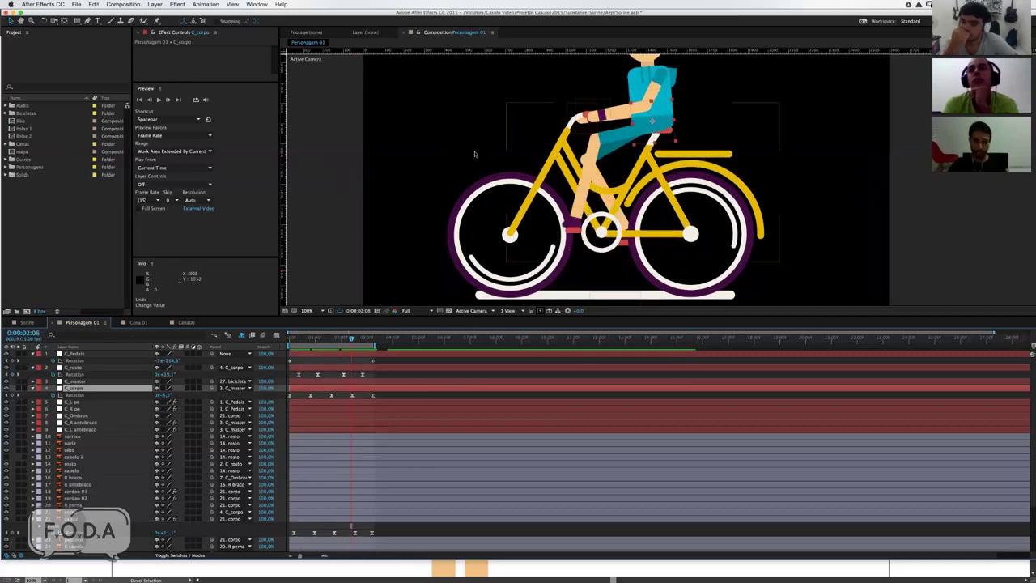
click(301, 338)
drag(301, 338, 296, 338)
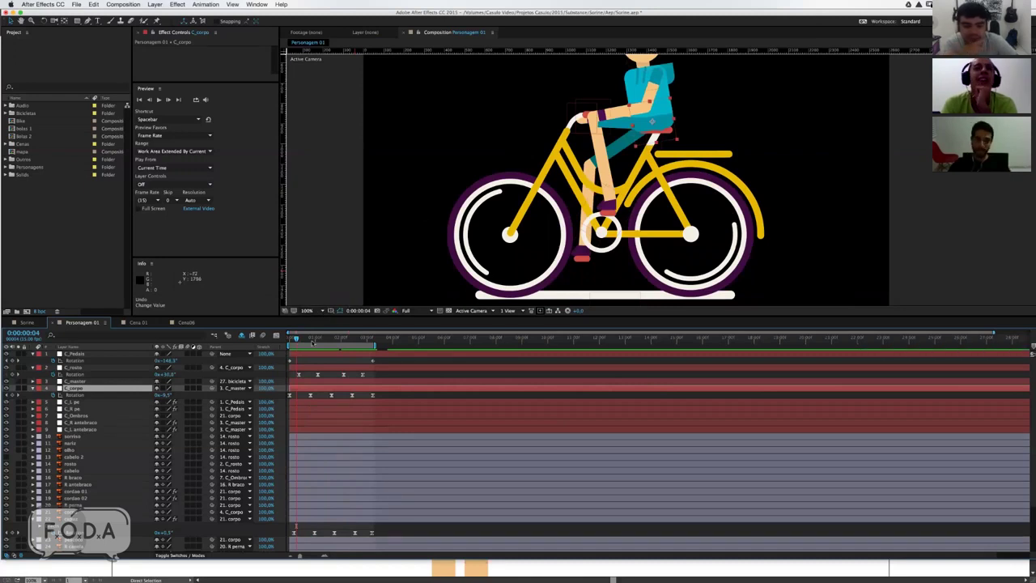
key(space)
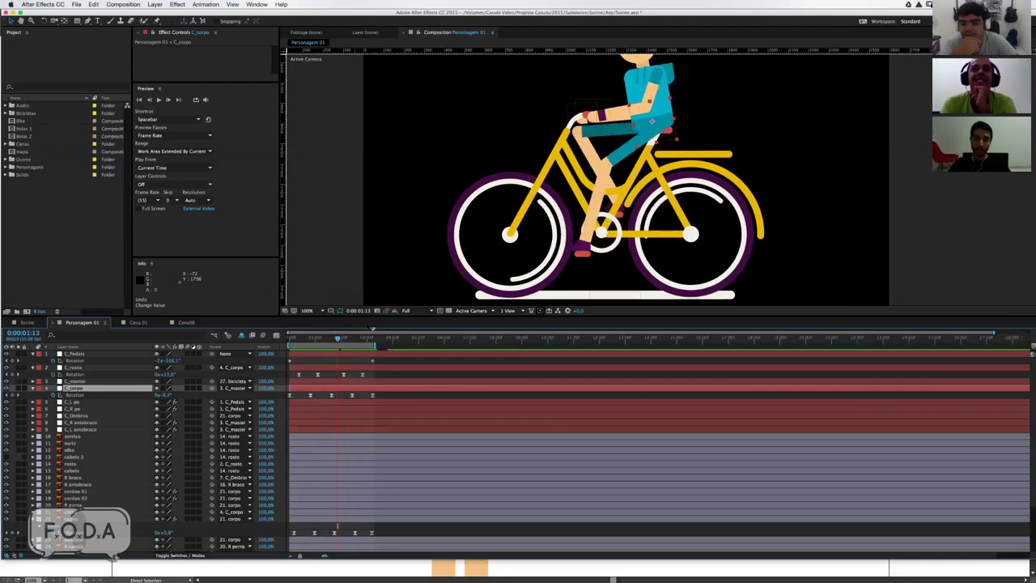
key(super+Tab)
scroll(353, 242, down, 5)
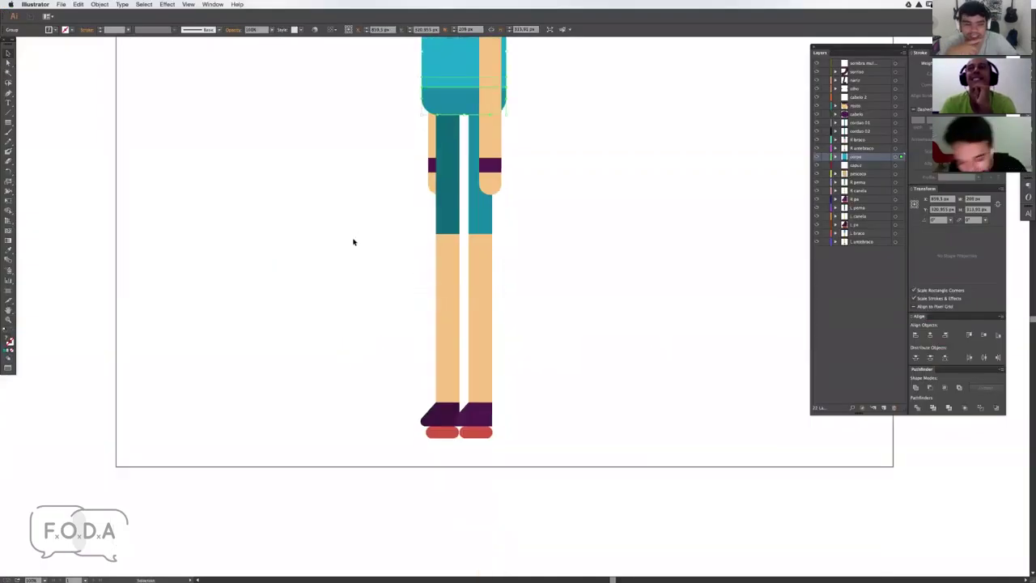
Step: Replay the bicycle animation, deselect the foot in Illustrator, and move After Effects to 0:00:02:02
key(super+Tab)
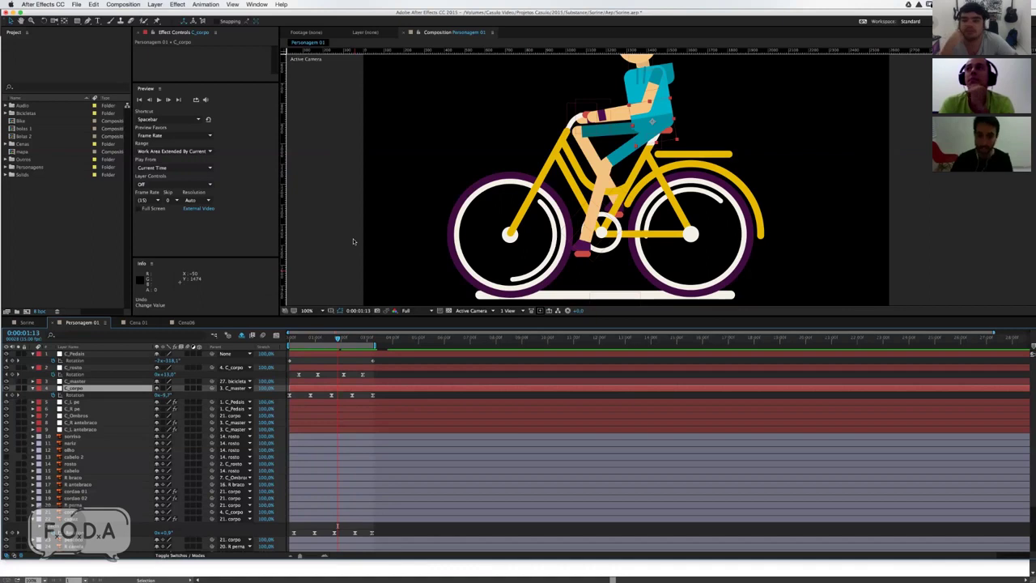
key(space)
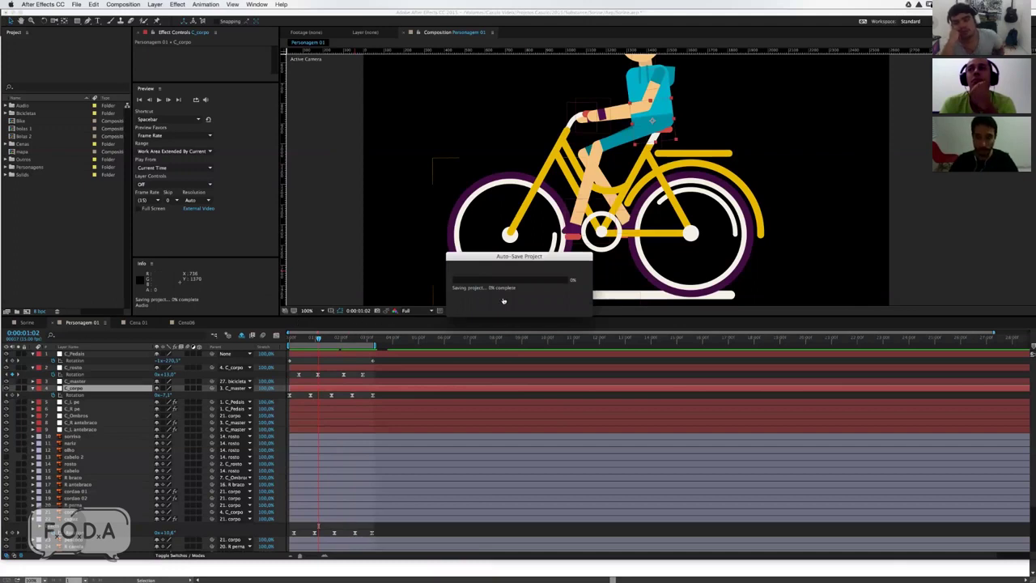
key(super+Tab)
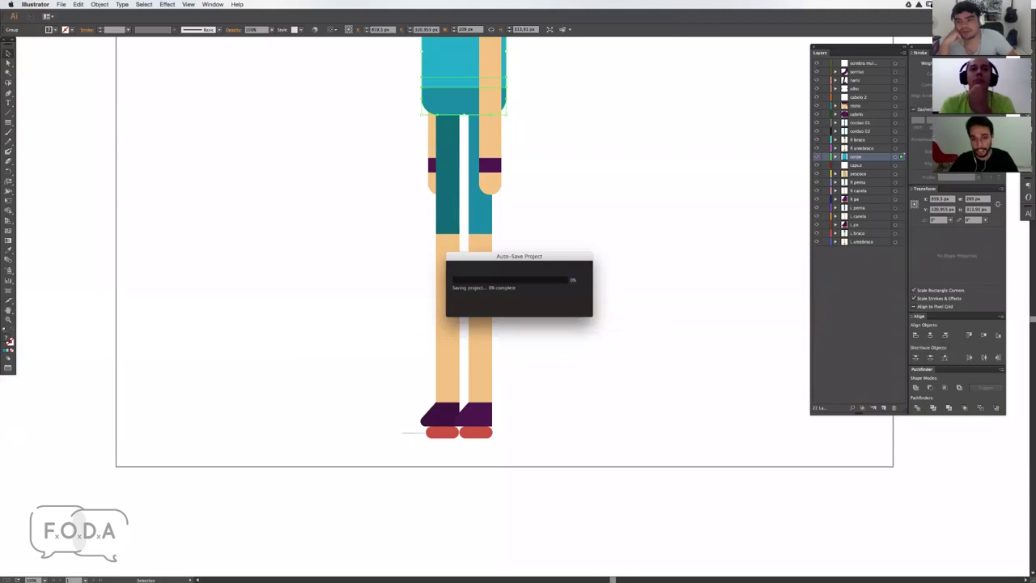
click(442, 432)
click(377, 402)
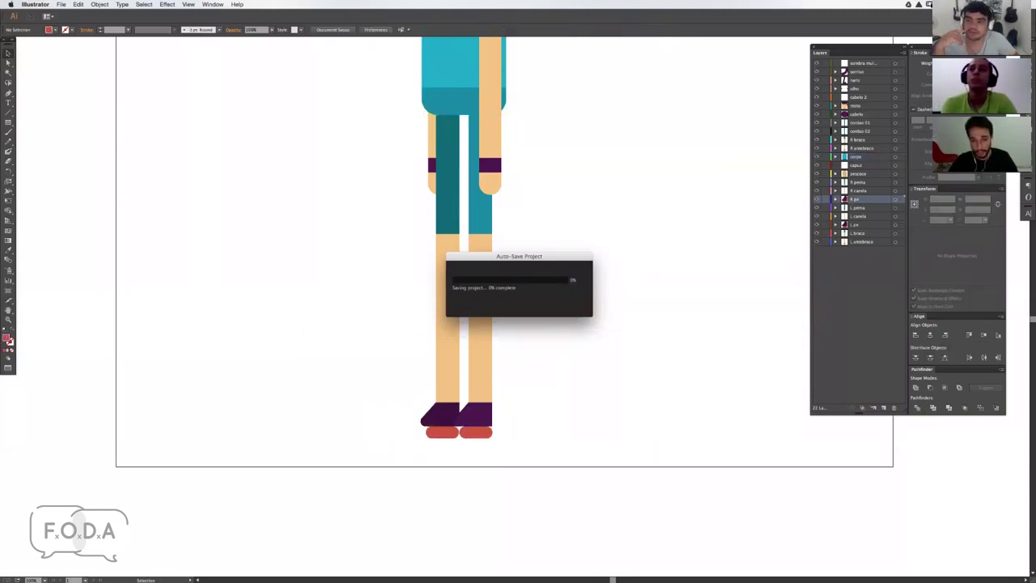
key(super+Tab)
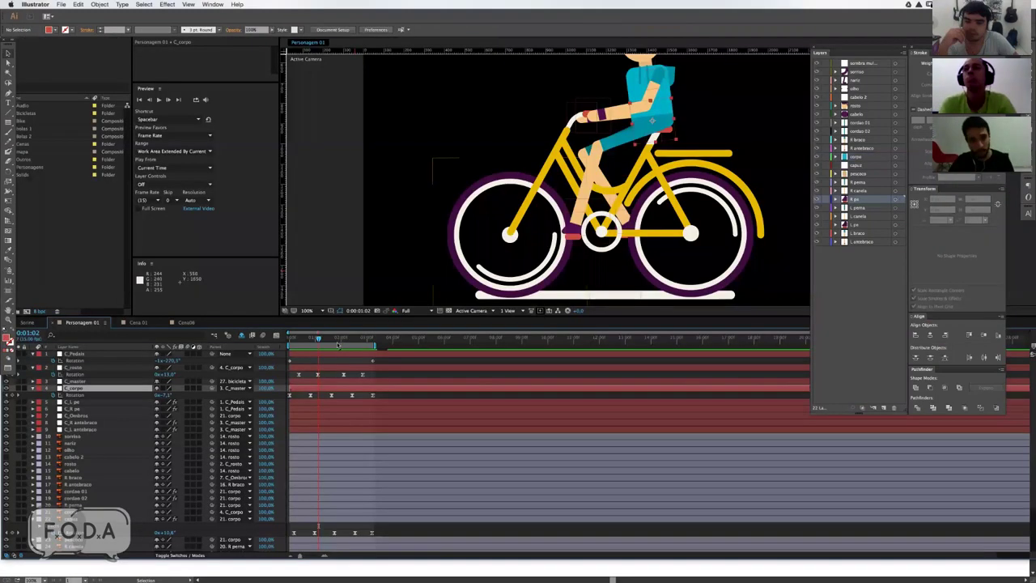
click(343, 339)
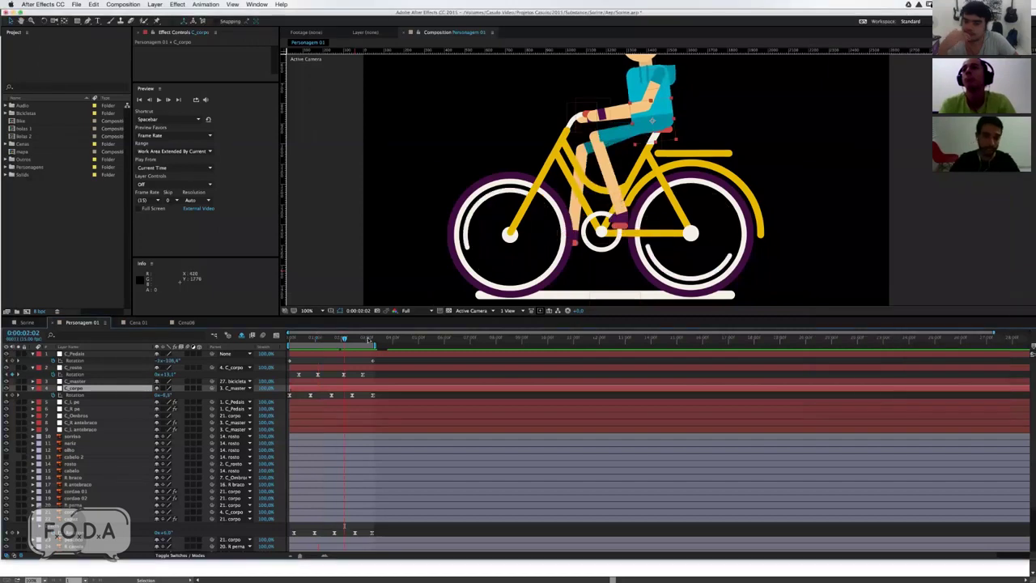
Step: Check the character's two feet in Illustrator, then scrub Personagem 01 to 0:00:01:08 mid-pedal
key(super+Tab)
key(super+Tab)
key(super+Tab)
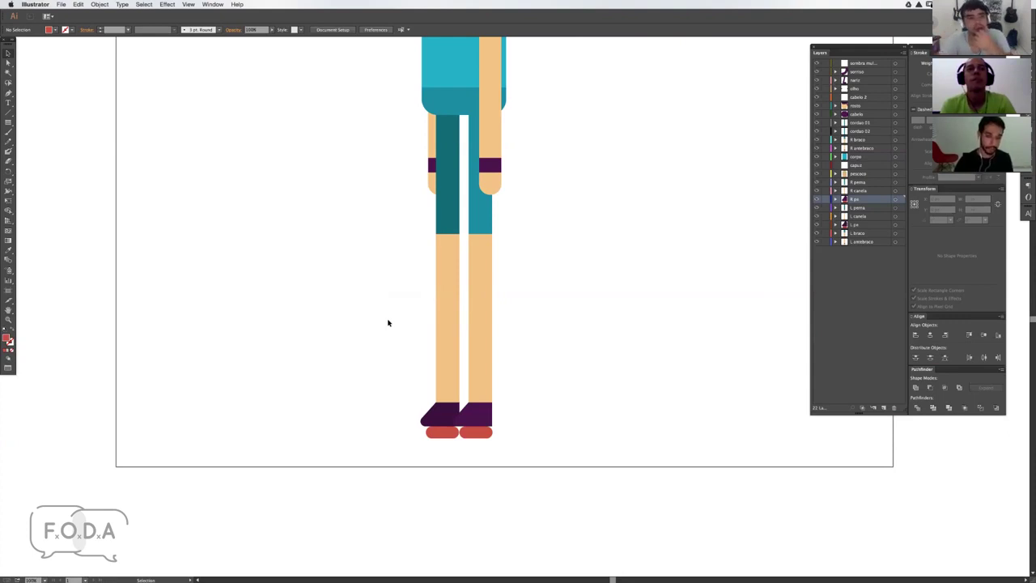
mouse_move(405, 430)
mouse_down()
mouse_move(454, 408)
mouse_move(404, 393)
mouse_up()
key(ctrl+shift+a)
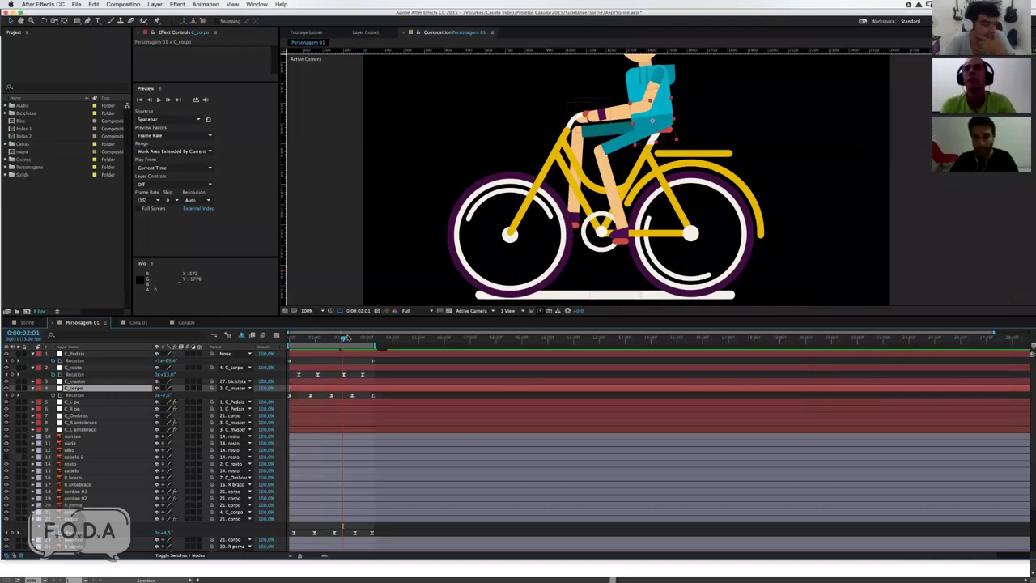
drag(346, 338, 342, 338)
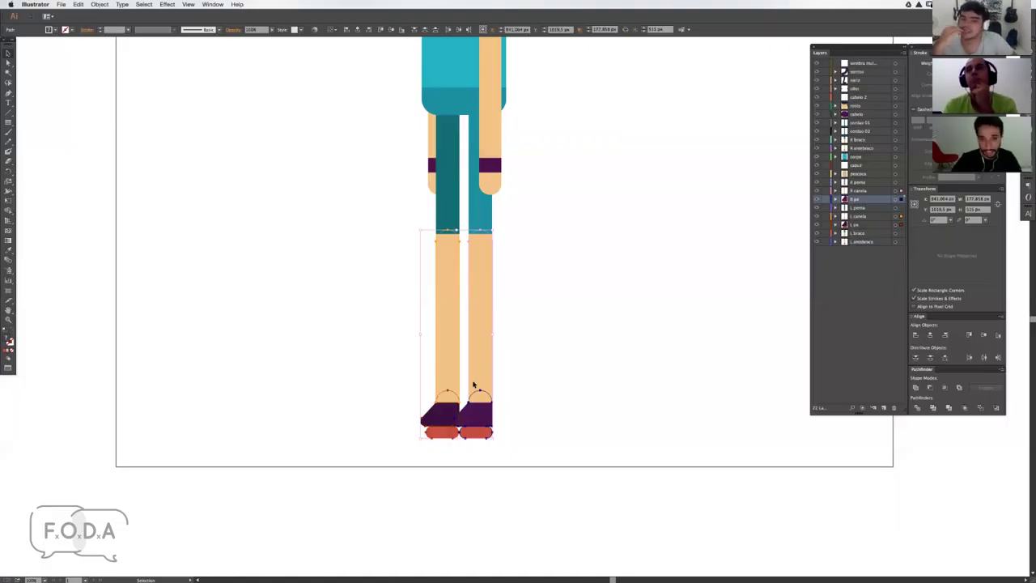
drag(566, 251, 329, 450)
drag(350, 373, 495, 429)
key(Tab)
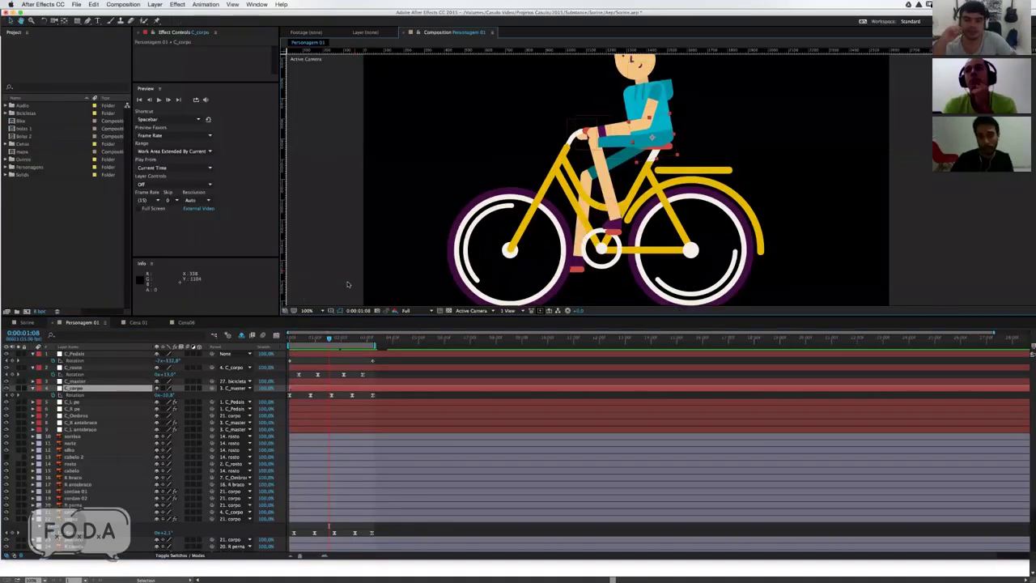
drag(311, 336, 333, 335)
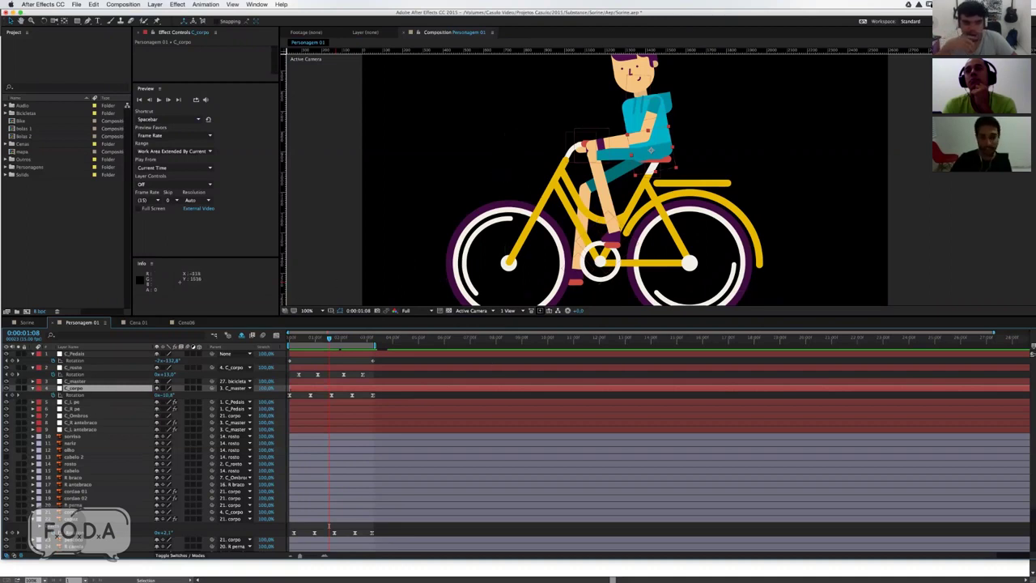
Step: Open the main Sorine composition and scrub from the start through the bicycle and planet scenes
click(249, 239)
click(27, 322)
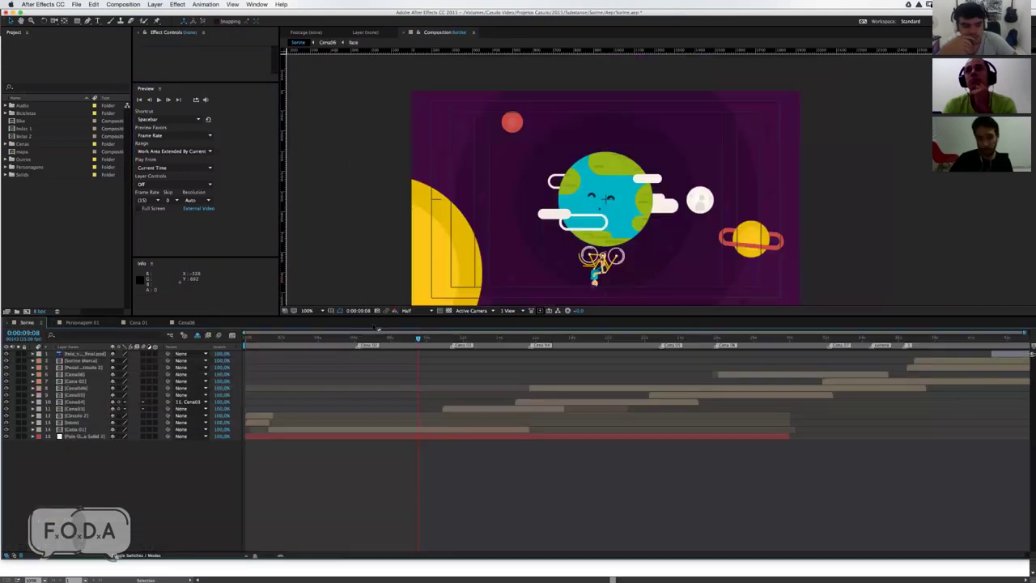
drag(245, 338, 319, 342)
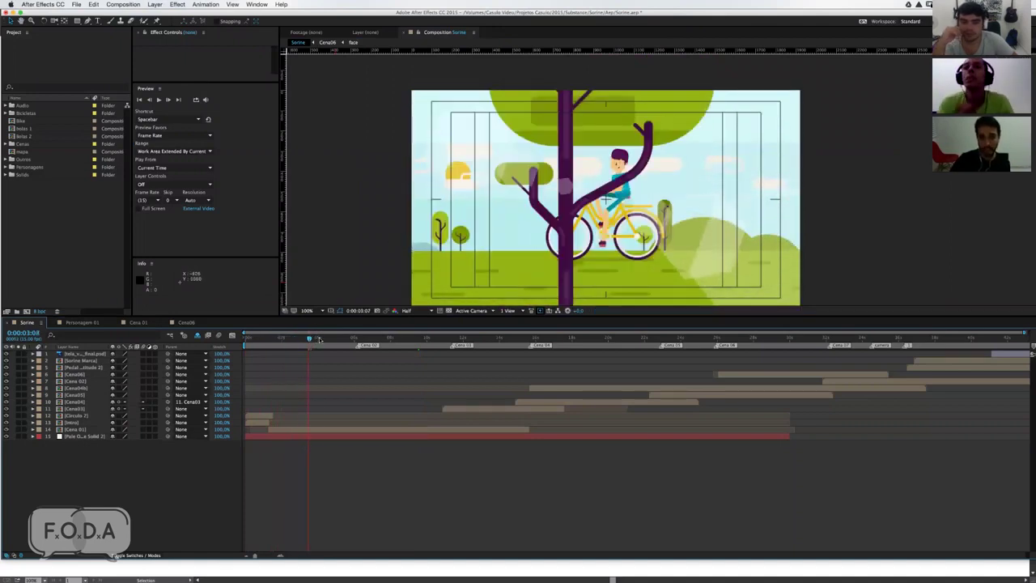
drag(319, 340, 324, 338)
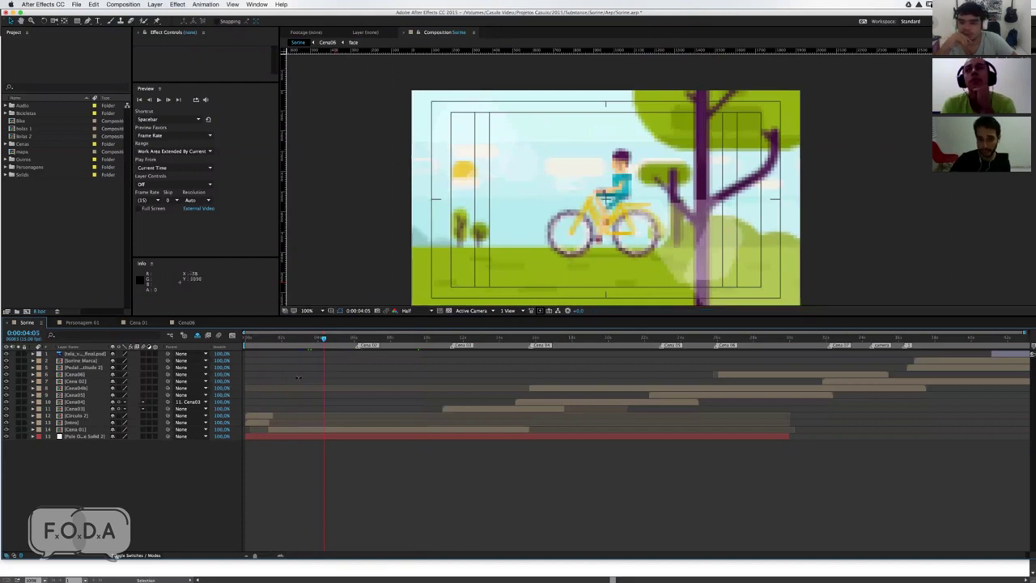
mouse_move(347, 341)
mouse_down()
mouse_move(374, 346)
mouse_move(297, 338)
mouse_up()
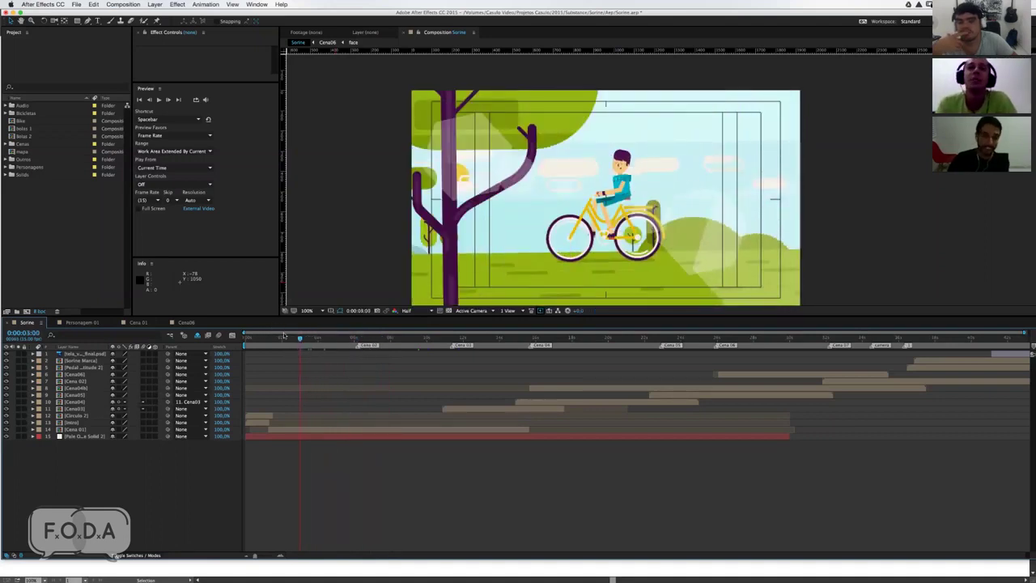
Step: Scrub back to the circle intro and the tree scene, then play on to 0:00:35:13
drag(285, 338, 298, 339)
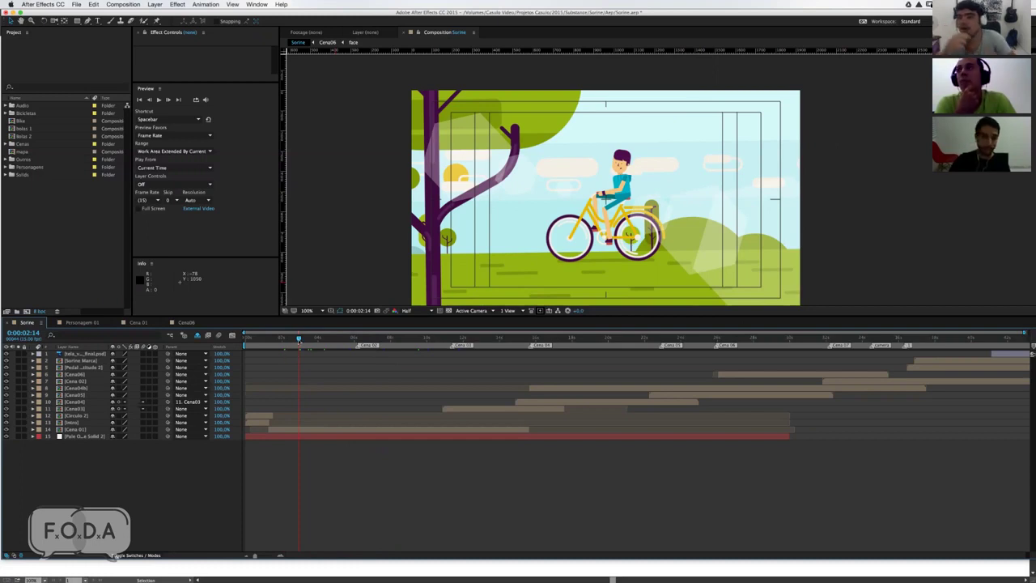
drag(291, 341, 285, 341)
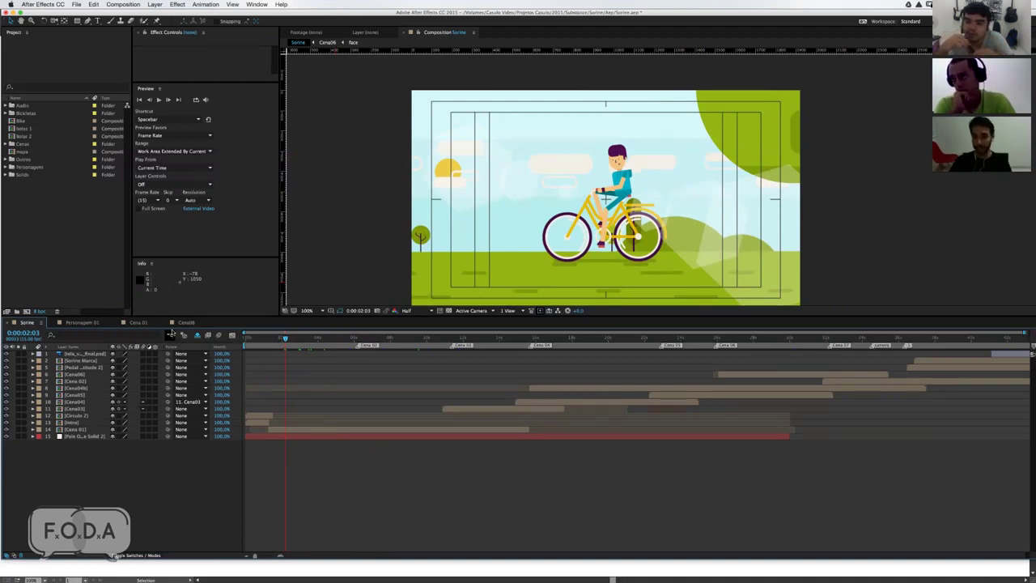
mouse_move(291, 342)
mouse_down()
mouse_move(324, 345)
mouse_move(261, 348)
mouse_move(298, 366)
mouse_up()
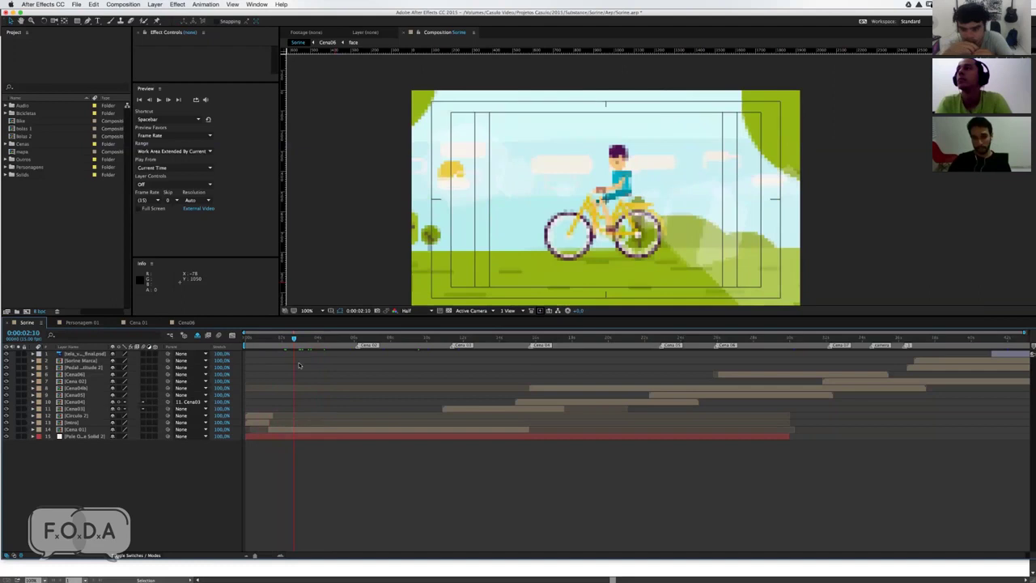
mouse_move(307, 340)
mouse_down()
mouse_move(908, 338)
mouse_move(834, 339)
mouse_move(884, 339)
mouse_up()
key(space)
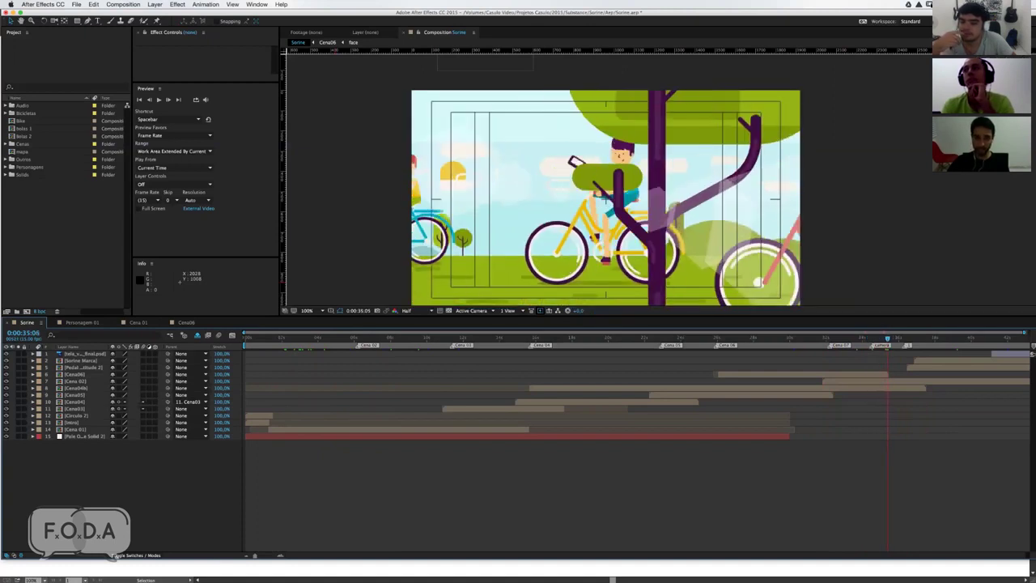
Step: Open the Cena 02 cyclists composition, scrub through it, and set the viewer zoom to 100%
click(94, 389)
double_click(77, 381)
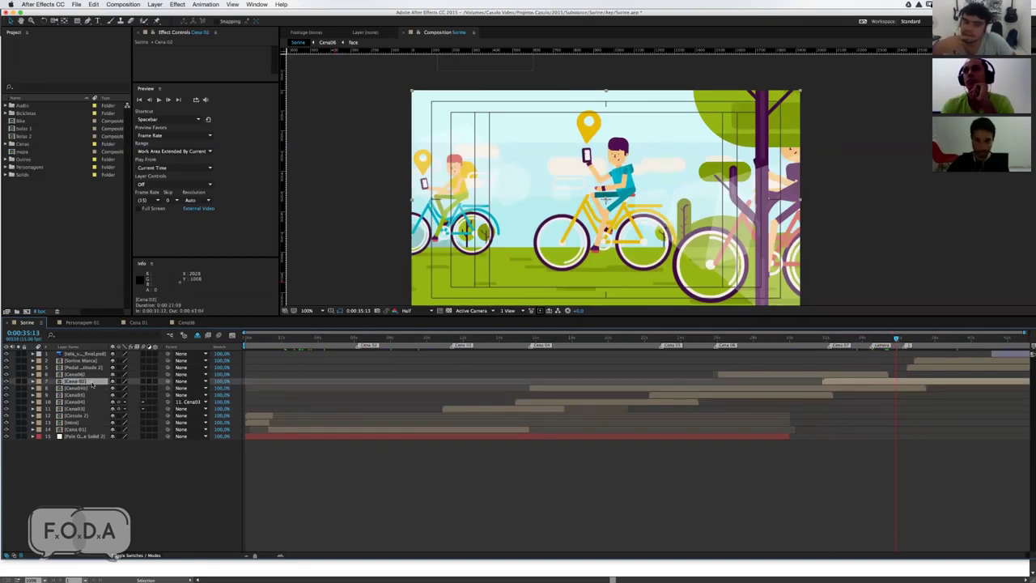
drag(449, 340, 472, 335)
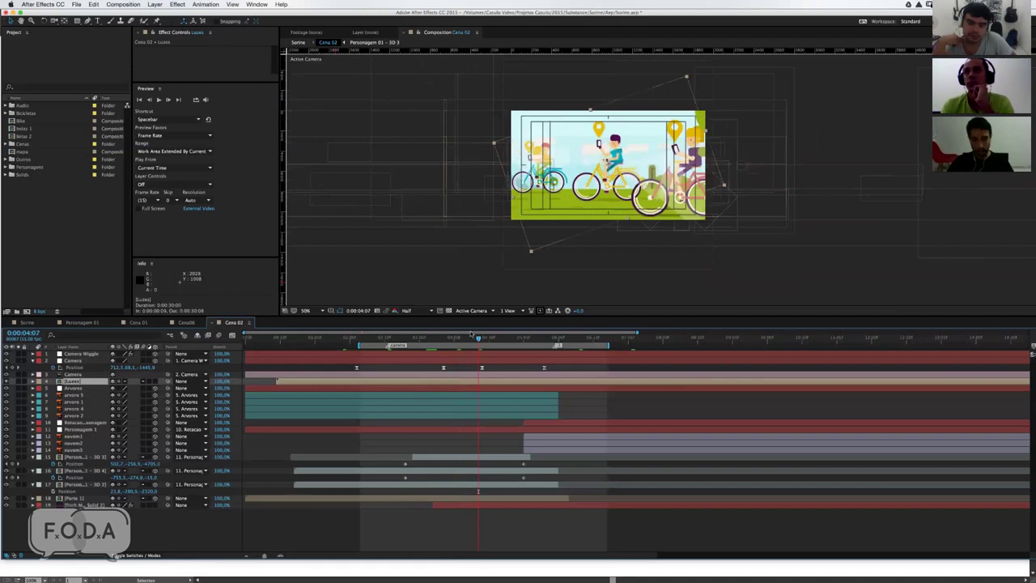
key(slash)
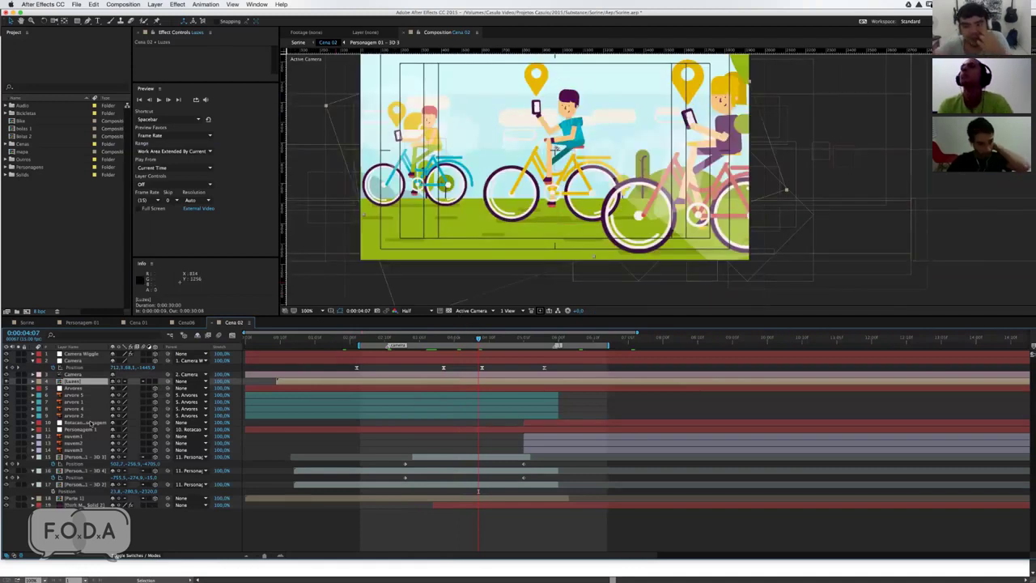
Step: Select the Personagem 01 - 3D 3 layer and open its composition at 0:00:00:00
click(79, 456)
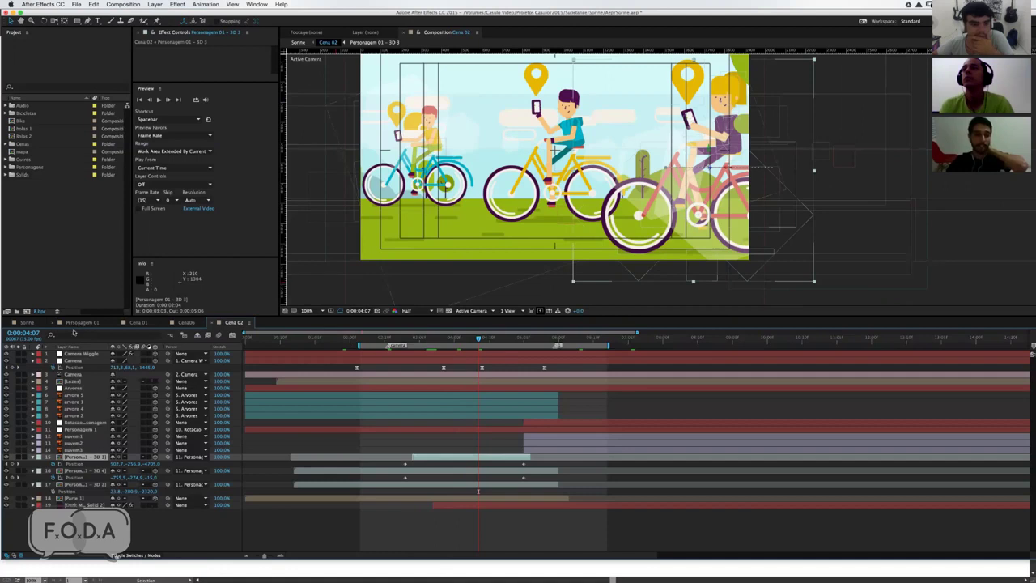
click(81, 323)
mouse_move(329, 339)
mouse_down()
mouse_move(350, 339)
mouse_move(276, 336)
mouse_up()
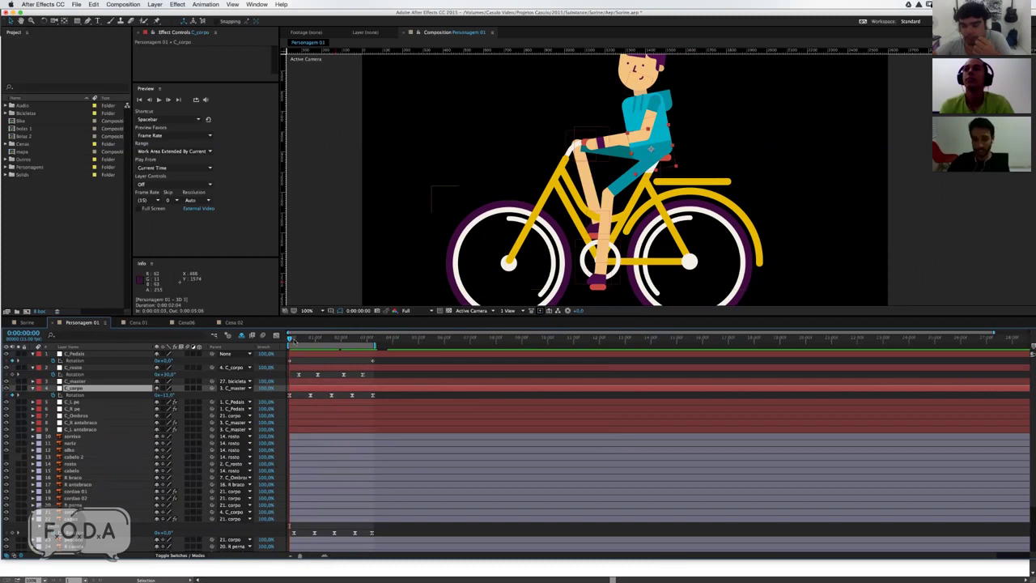
Step: Collapse the controllers' Rotation properties, preview the pedalling loop, then return to Sorine at 0:00:38:12
drag(309, 343, 341, 339)
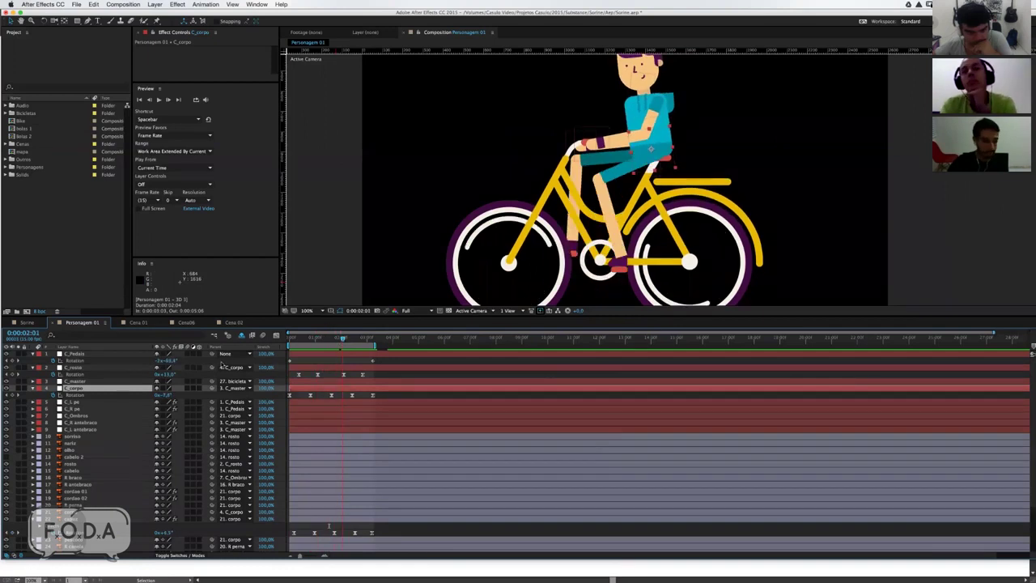
click(33, 387)
click(34, 366)
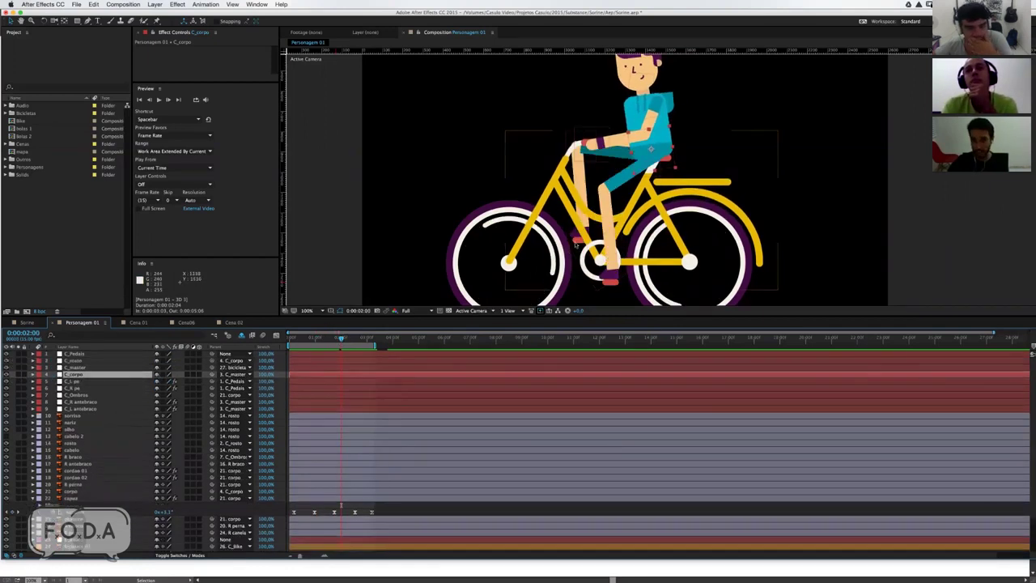
key(space)
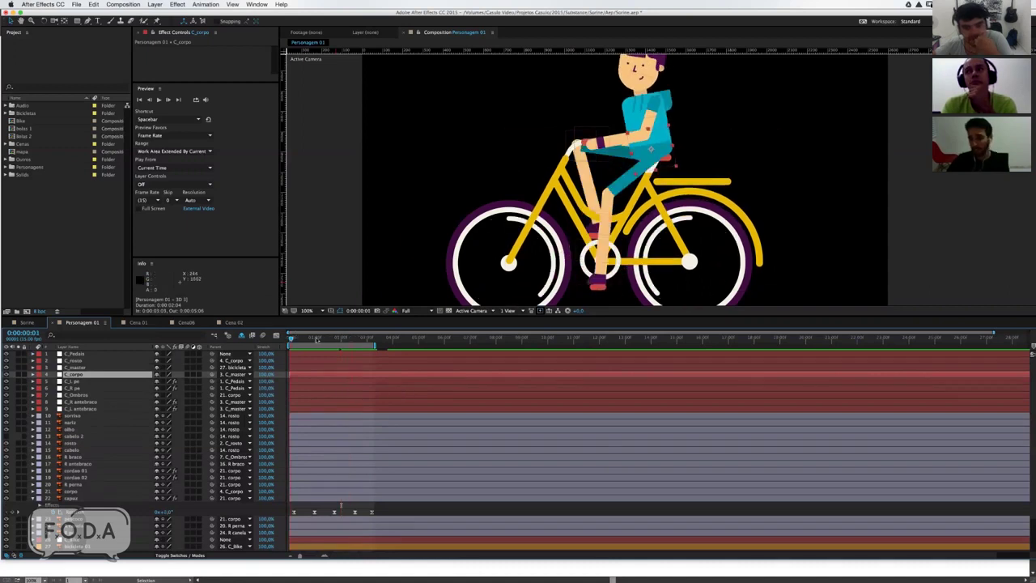
drag(315, 339, 340, 339)
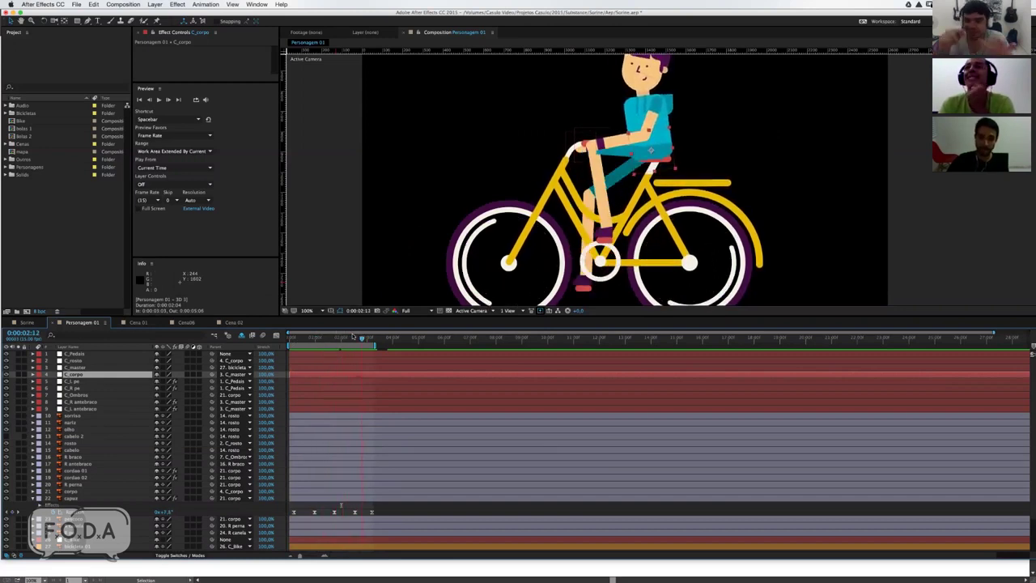
mouse_move(319, 337)
mouse_down()
mouse_move(348, 337)
mouse_move(276, 331)
mouse_up()
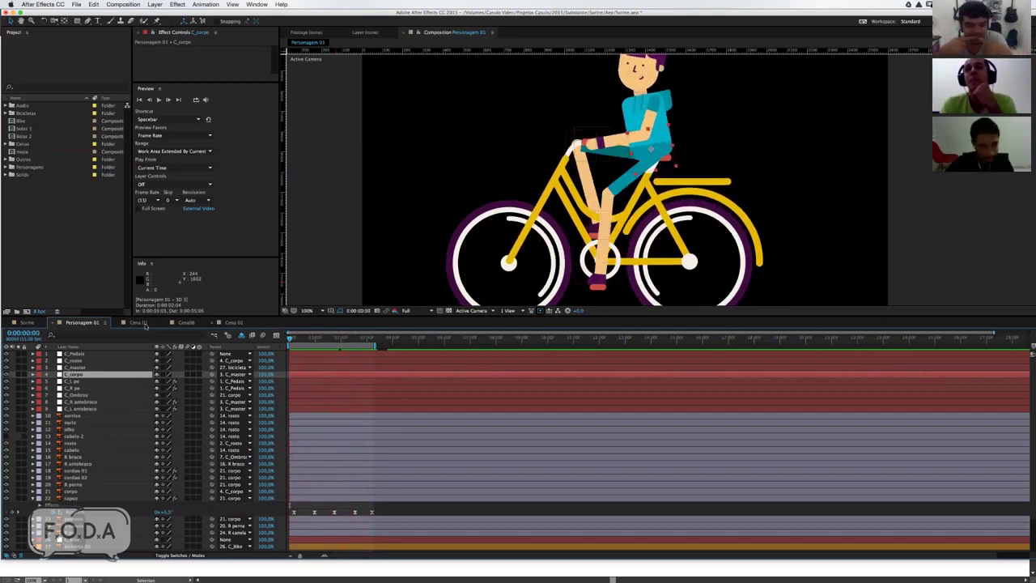
click(28, 322)
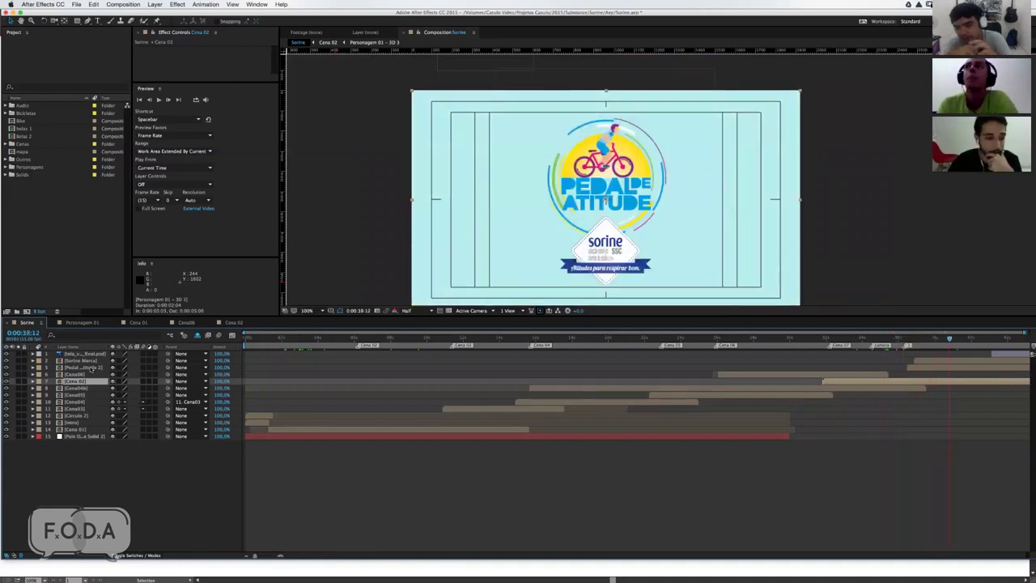
Step: Open the Pedal de Atitude 2 logo composition, play it, and toggle the PEDAL DE ATITUDE text visibility
click(85, 366)
double_click(86, 361)
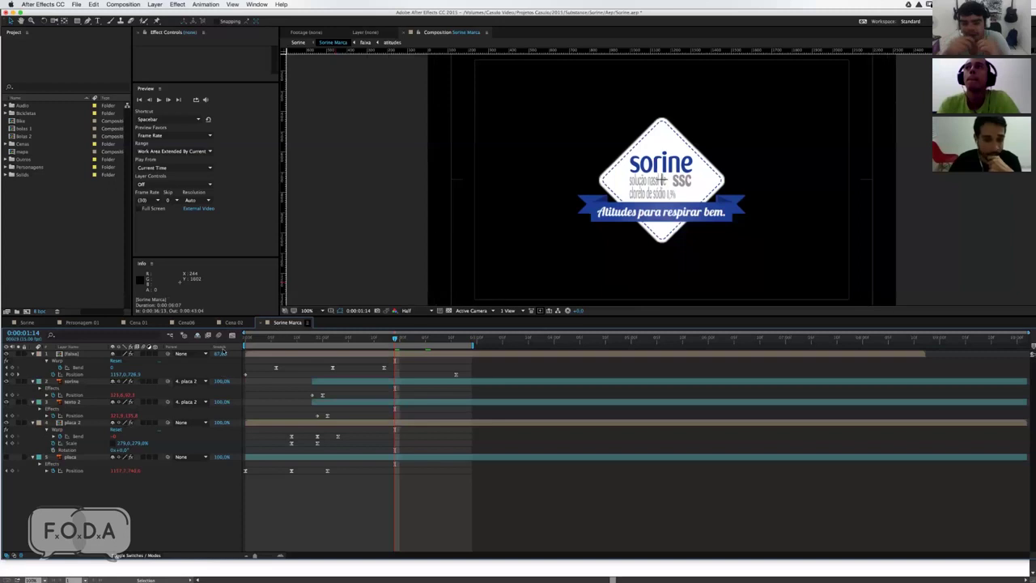
click(57, 321)
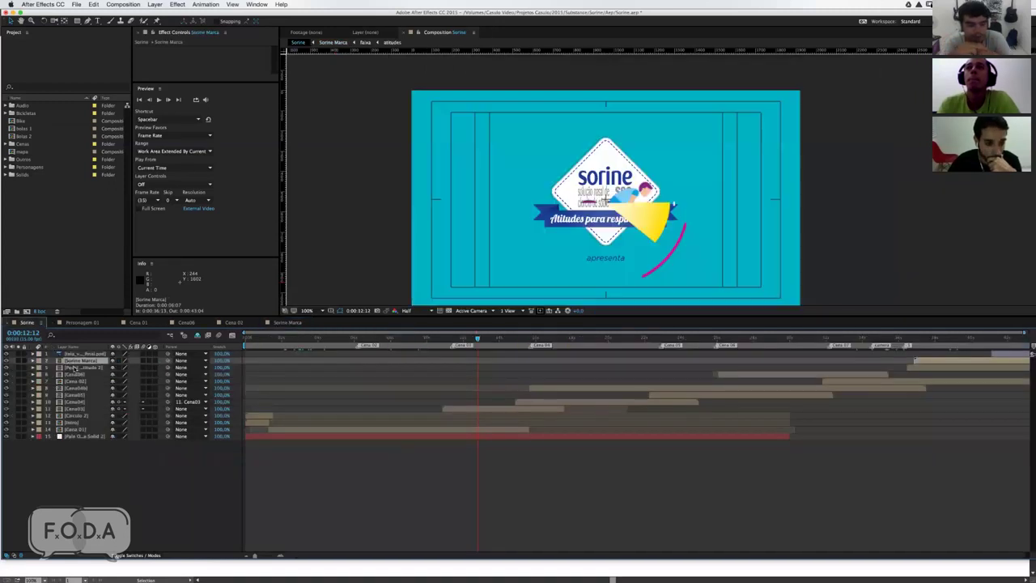
double_click(85, 367)
click(305, 340)
key(space)
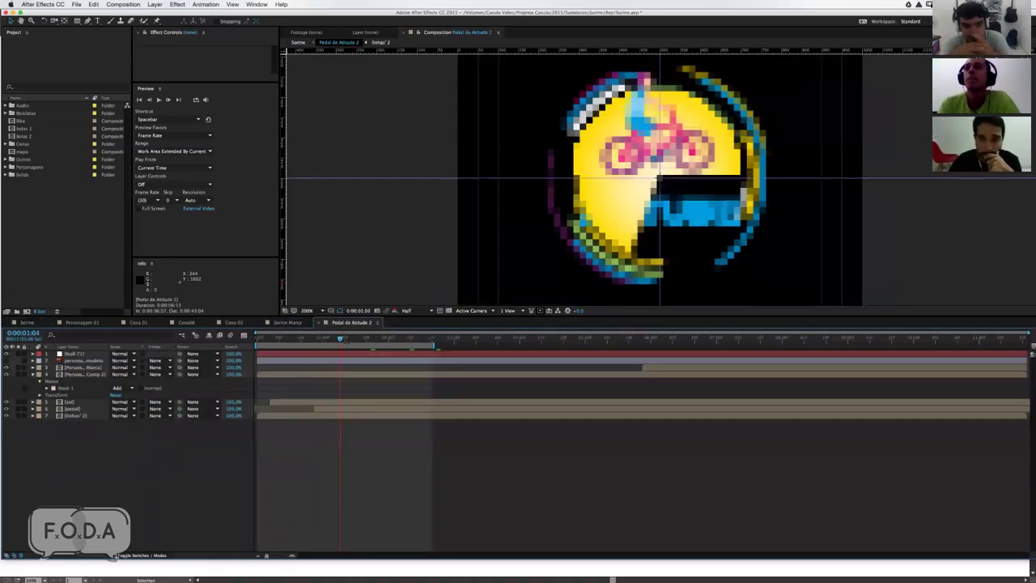
click(79, 407)
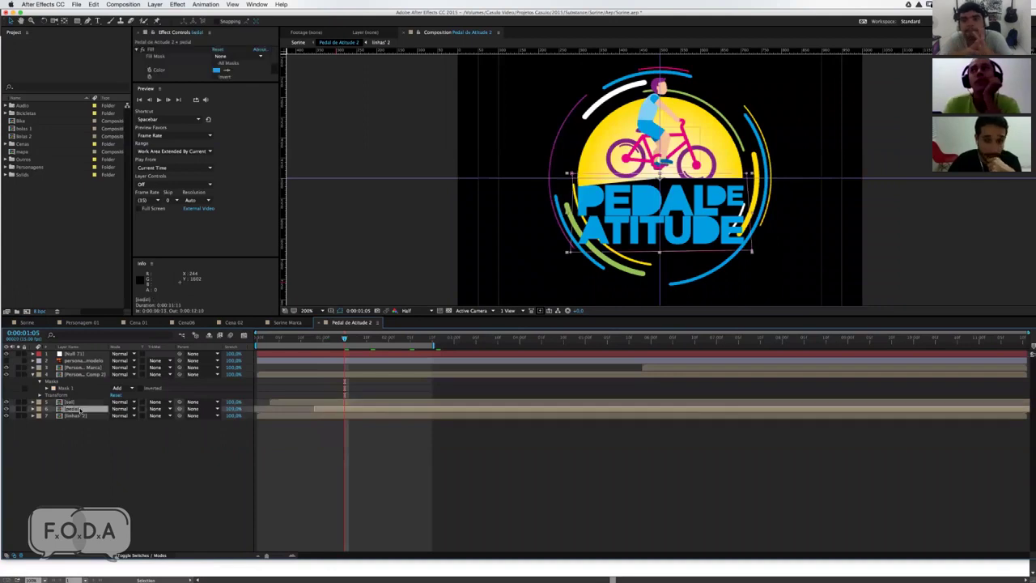
click(7, 408)
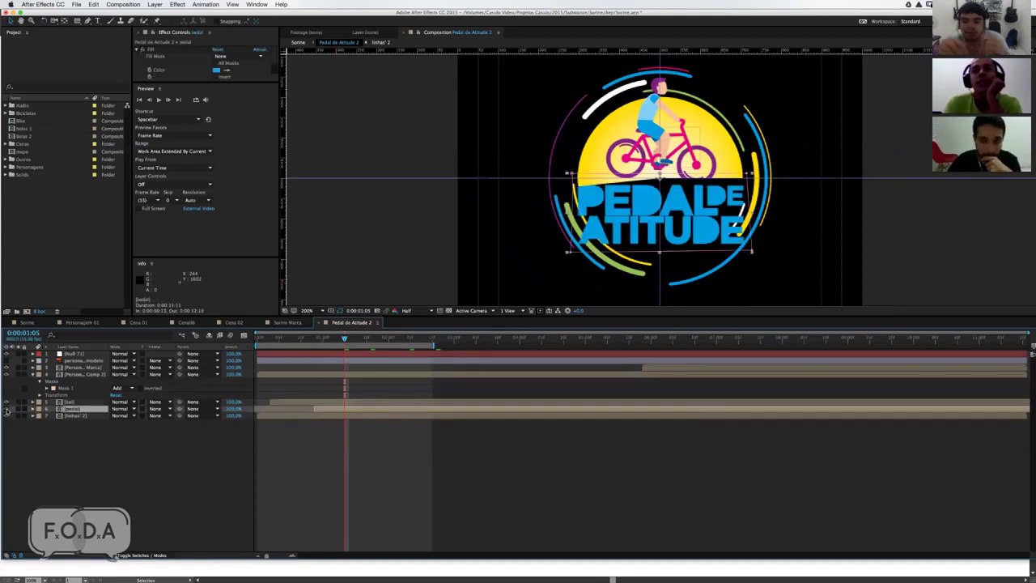
Step: Open the Personagem Marca Comp 2 precomp, then its nested Personagem Marca Comp 1
click(77, 367)
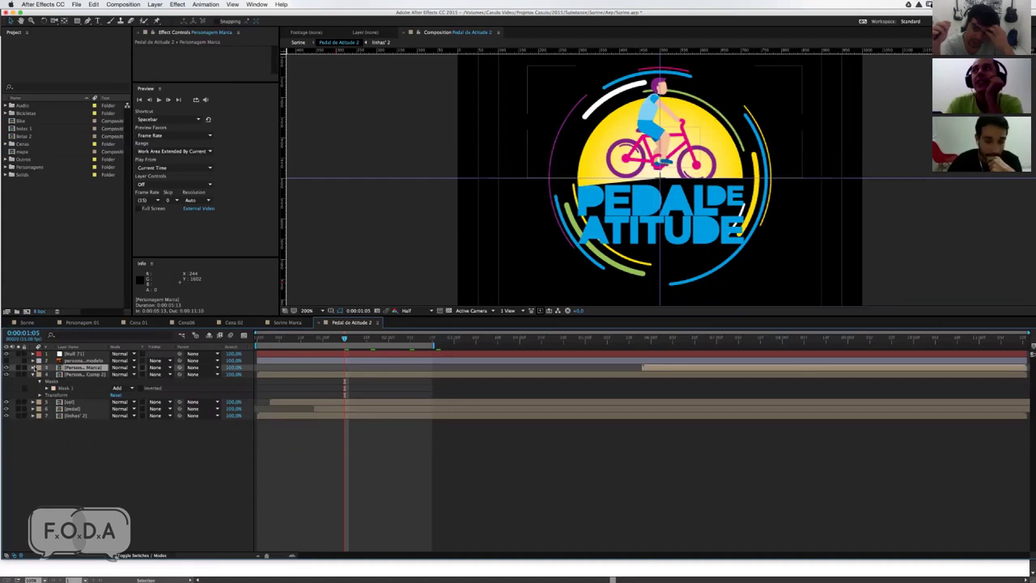
click(6, 374)
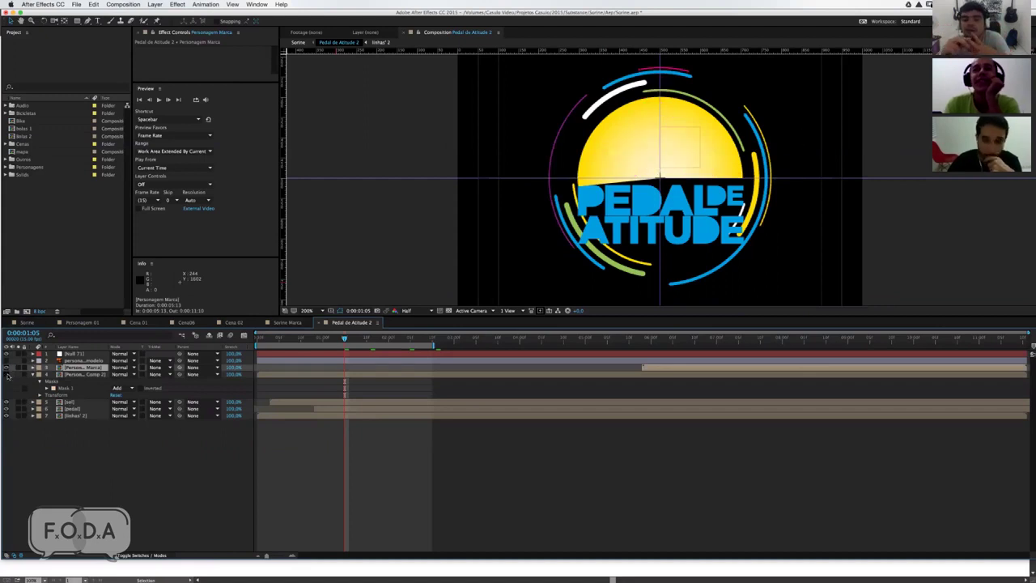
click(81, 375)
double_click(82, 375)
drag(265, 340, 603, 357)
double_click(315, 354)
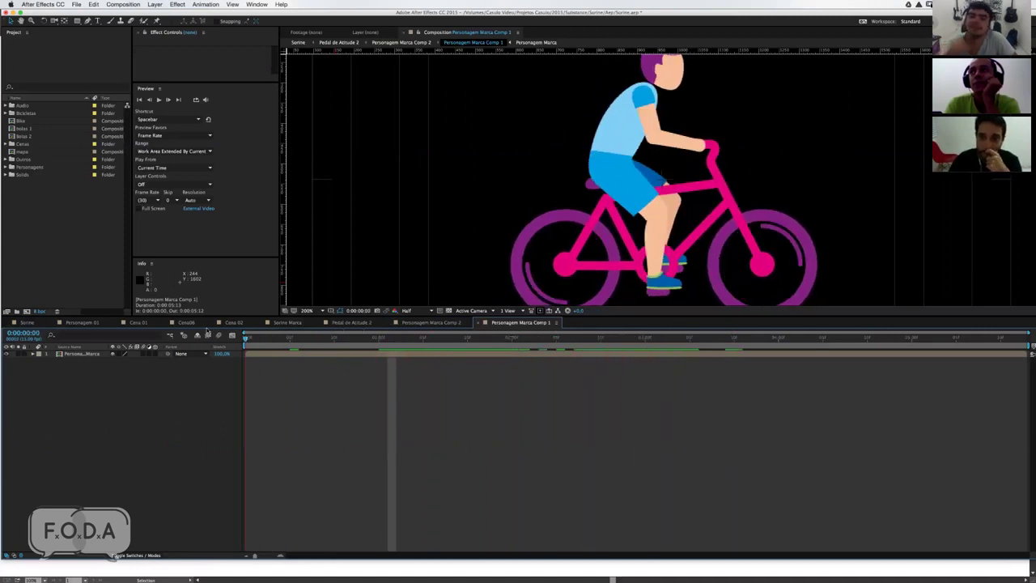
Step: Scrub the pink-bike animation, revisit Sorine, then open Personagem 01 at 0:00:02:01
mouse_move(356, 343)
mouse_down()
mouse_move(697, 358)
mouse_move(313, 358)
mouse_up()
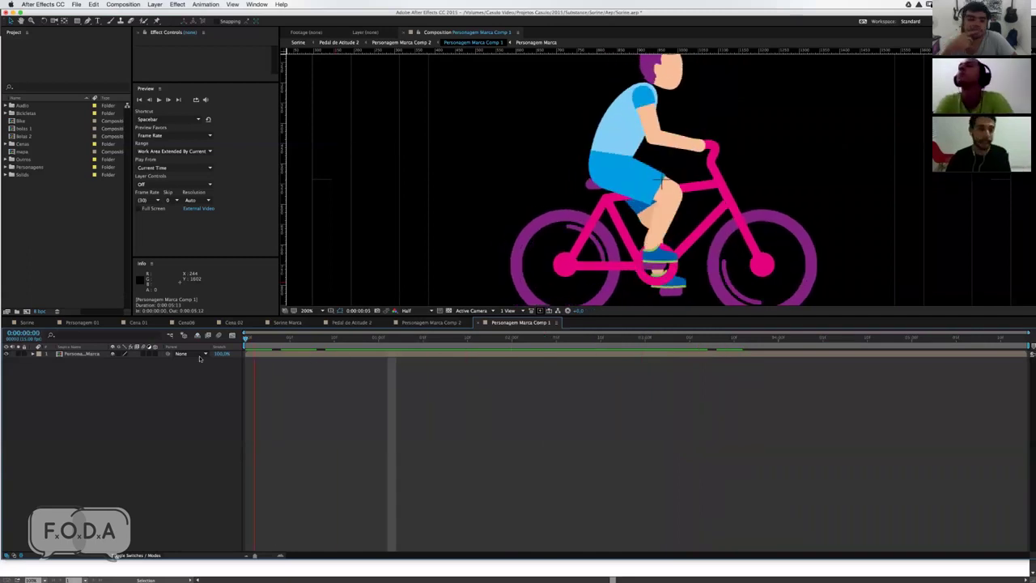
click(36, 322)
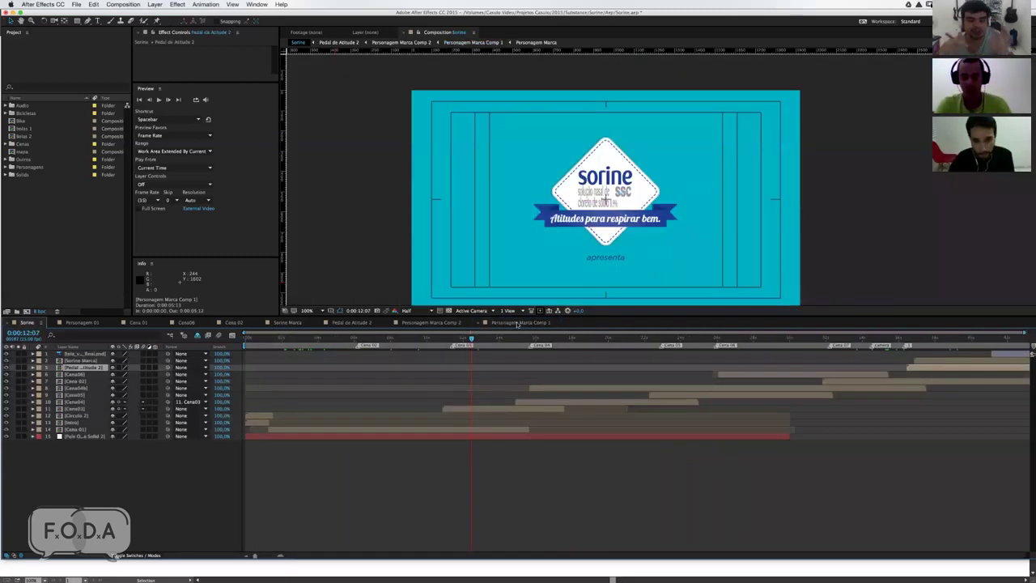
click(522, 323)
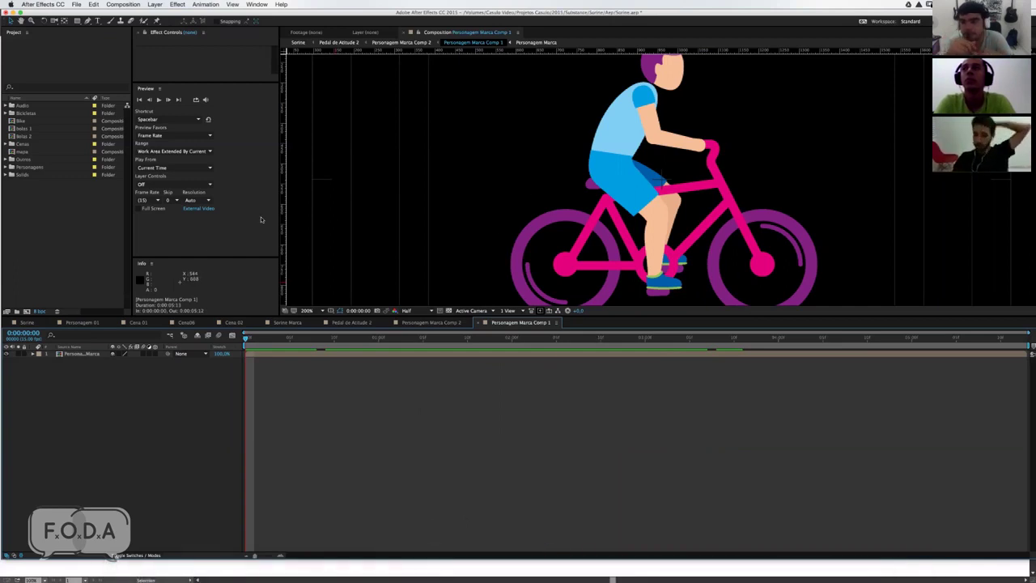
click(29, 323)
mouse_move(311, 342)
mouse_down()
mouse_move(396, 343)
mouse_move(328, 344)
mouse_move(368, 340)
mouse_move(342, 344)
mouse_up()
click(83, 324)
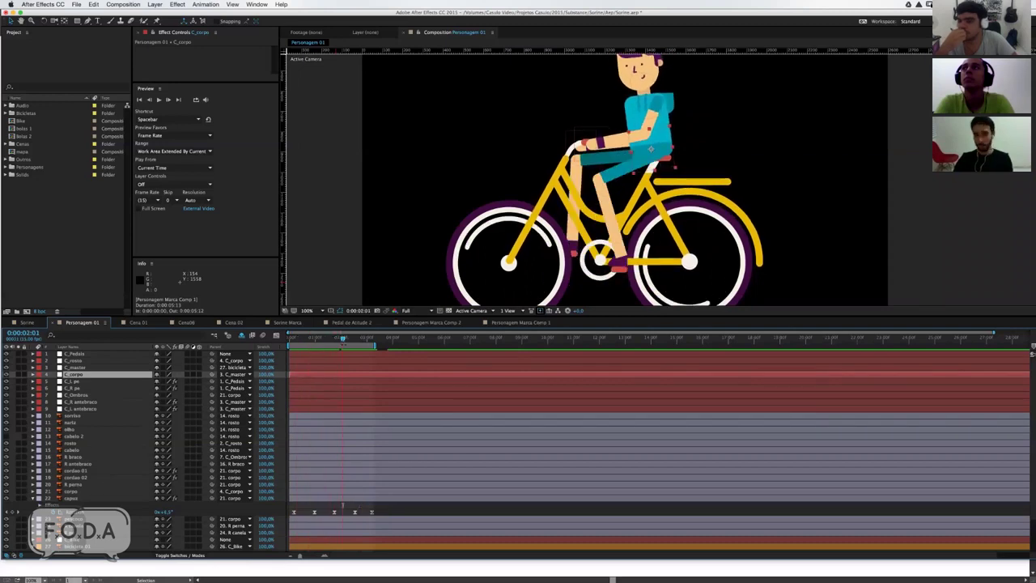
Step: Preview the Personagem 01 pedalling loop, then move Sorine to the Earth scene at 0:00:08:11
drag(321, 338, 306, 339)
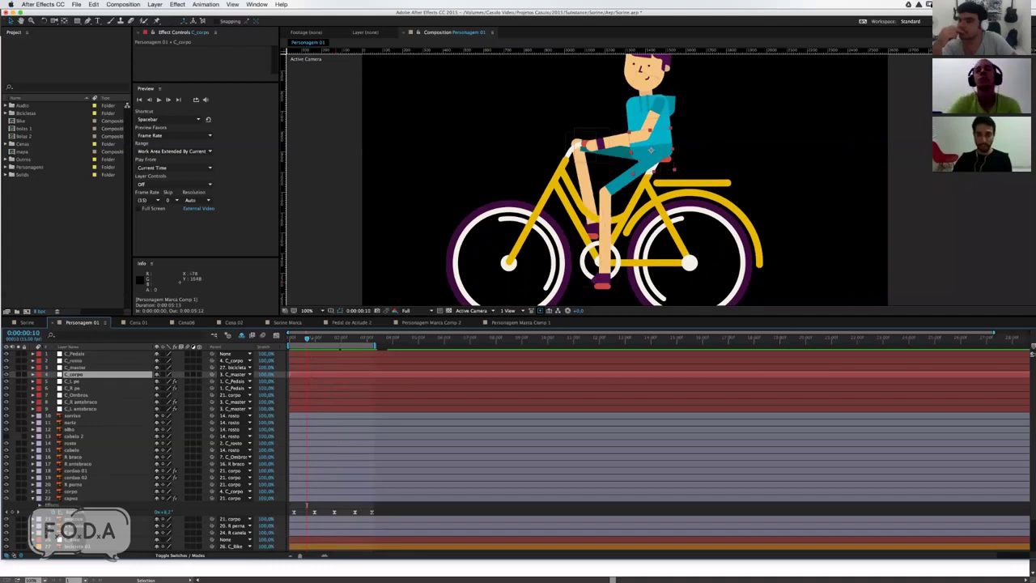
key(space)
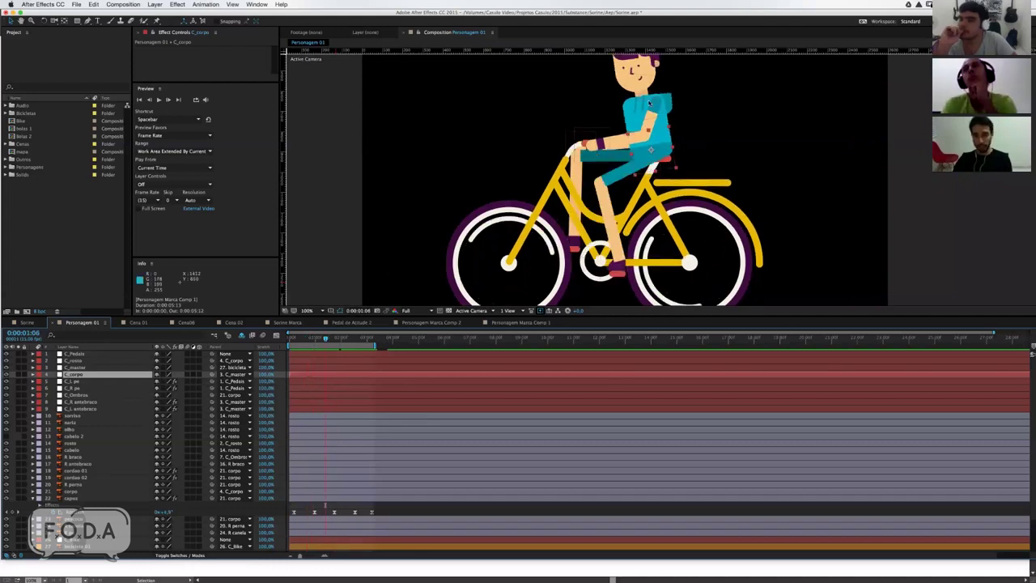
mouse_move(314, 338)
mouse_down()
mouse_move(350, 342)
mouse_move(312, 338)
mouse_up()
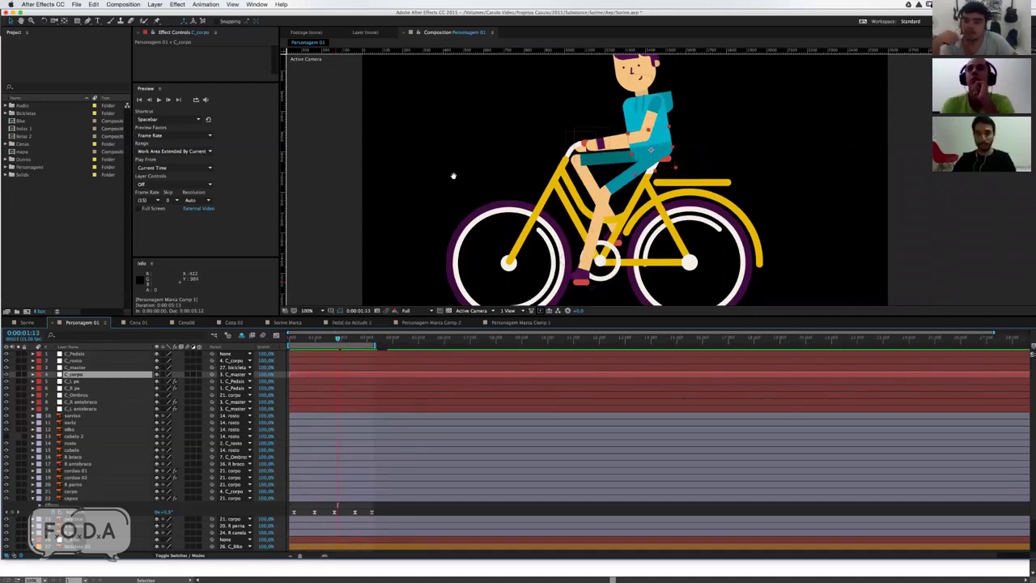
scroll(453, 175, up, 2)
key(space)
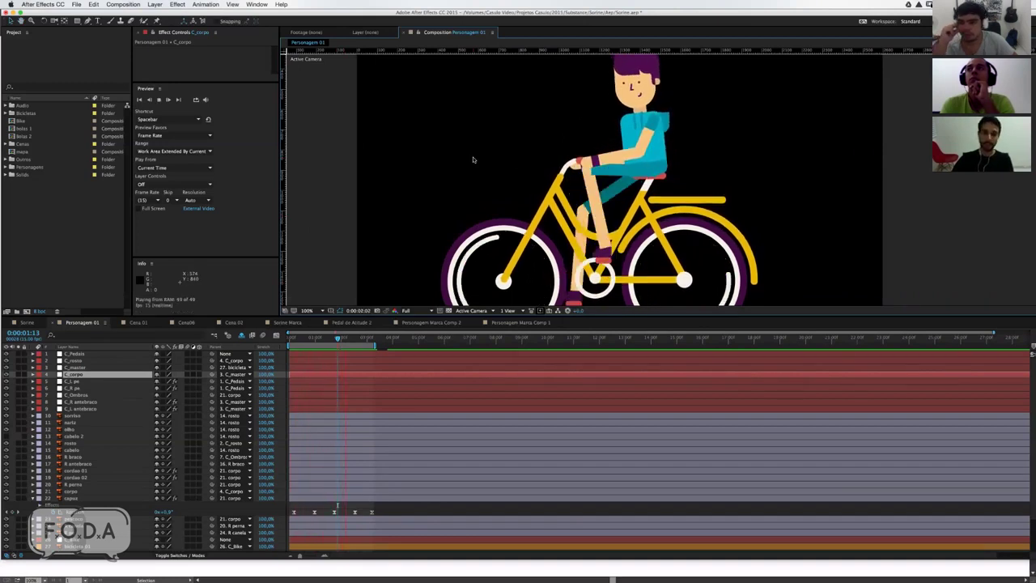
key(space)
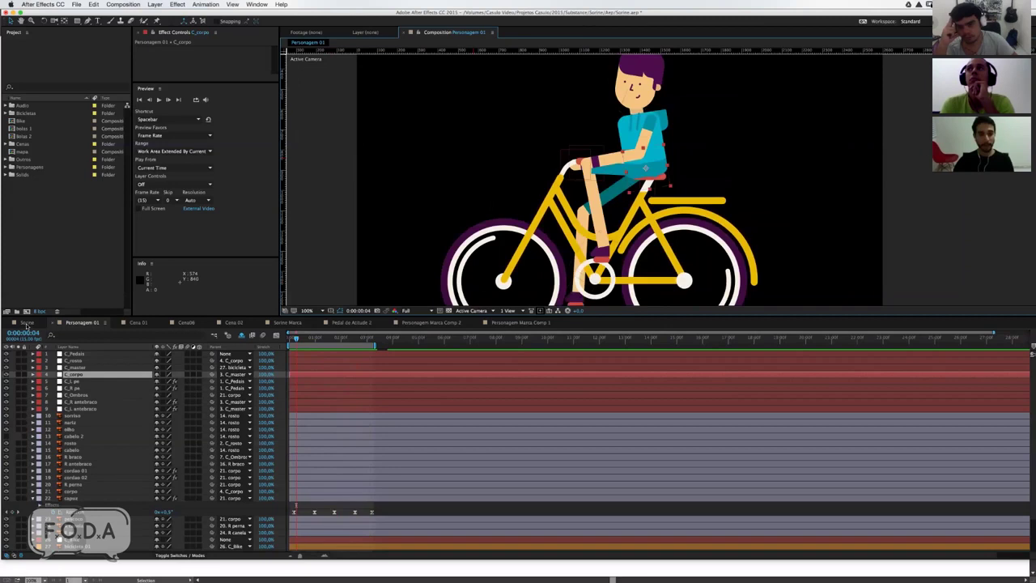
click(26, 323)
mouse_move(352, 340)
mouse_down()
mouse_move(480, 341)
mouse_move(405, 338)
mouse_up()
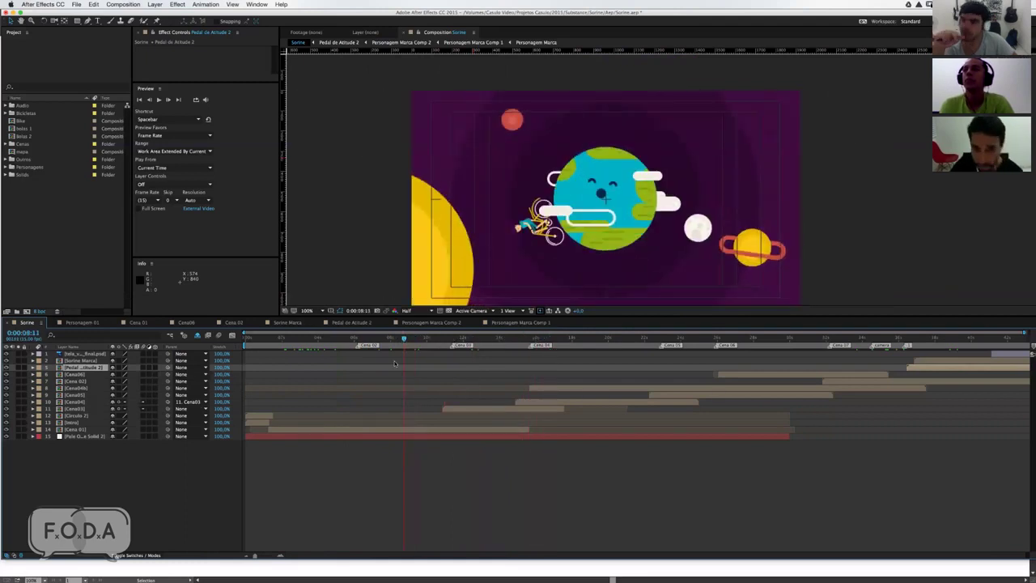
drag(405, 338, 402, 338)
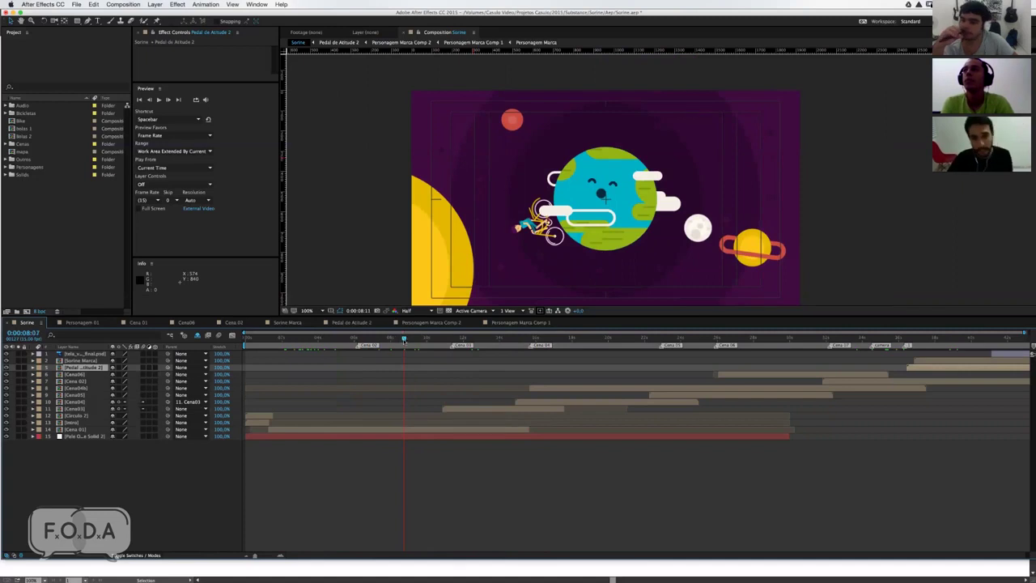
key(Page_Down)
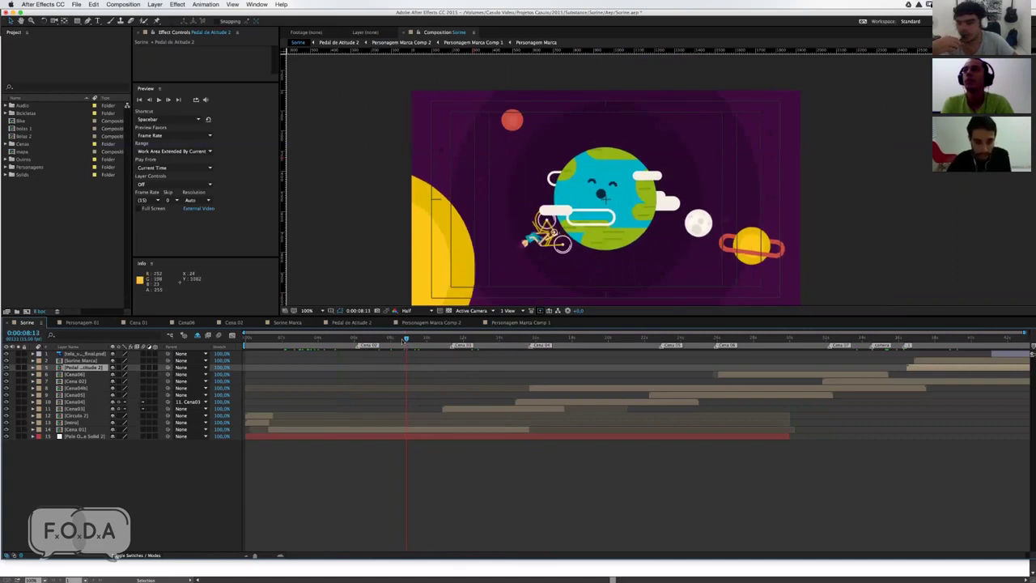
key(space)
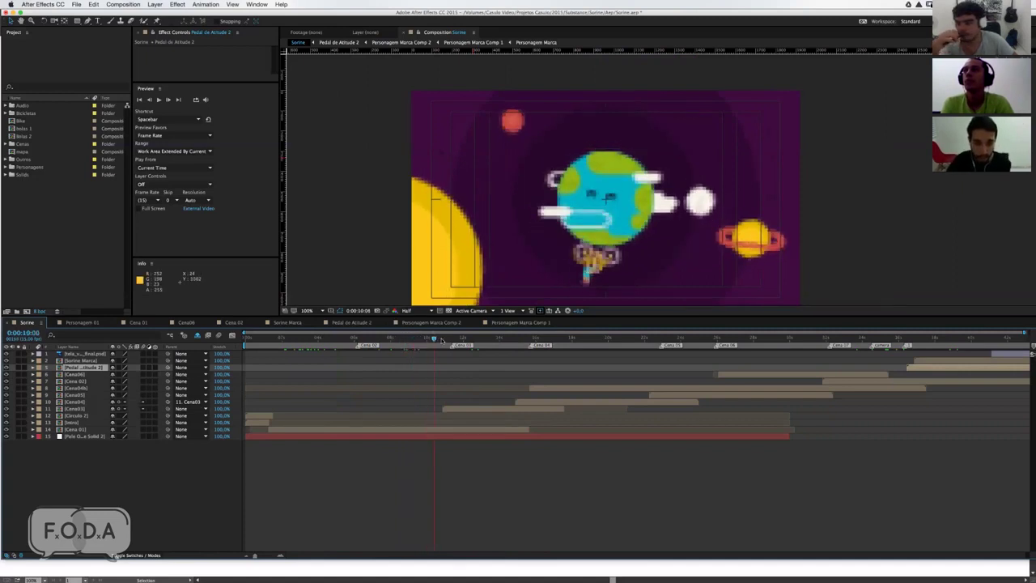
mouse_move(420, 341)
mouse_down()
mouse_move(384, 339)
mouse_move(549, 350)
mouse_up()
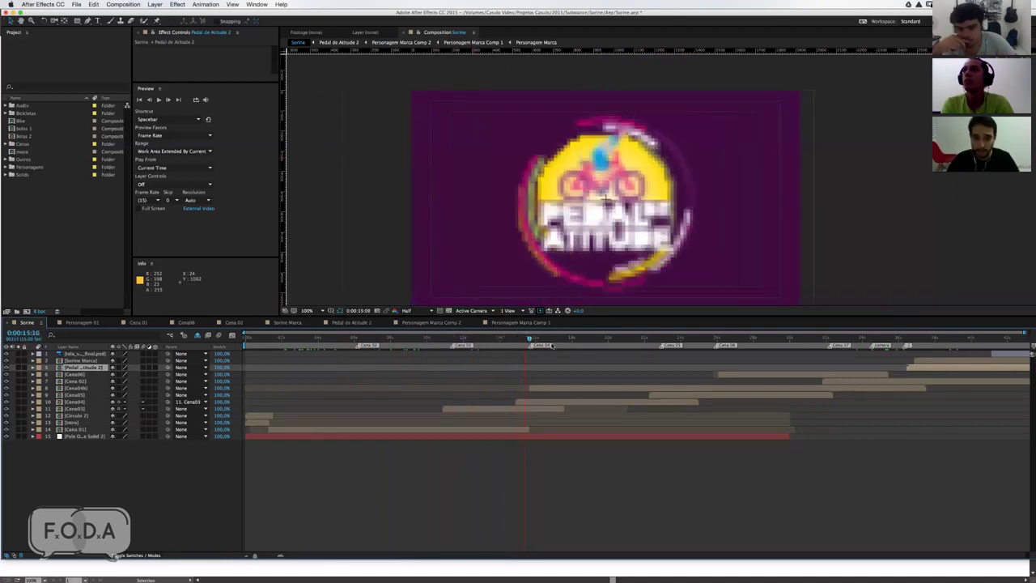
drag(553, 338, 711, 340)
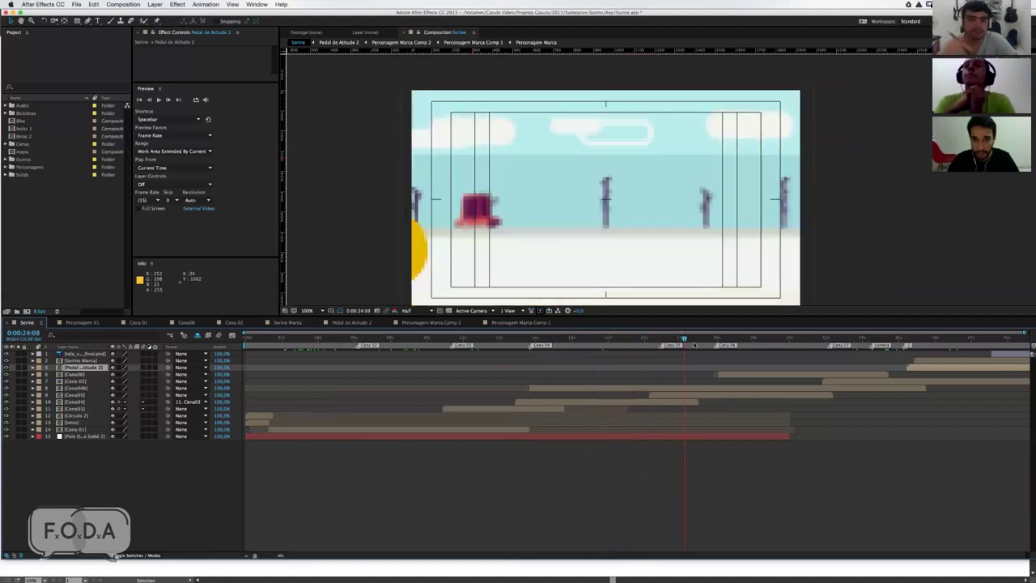
drag(724, 346, 749, 347)
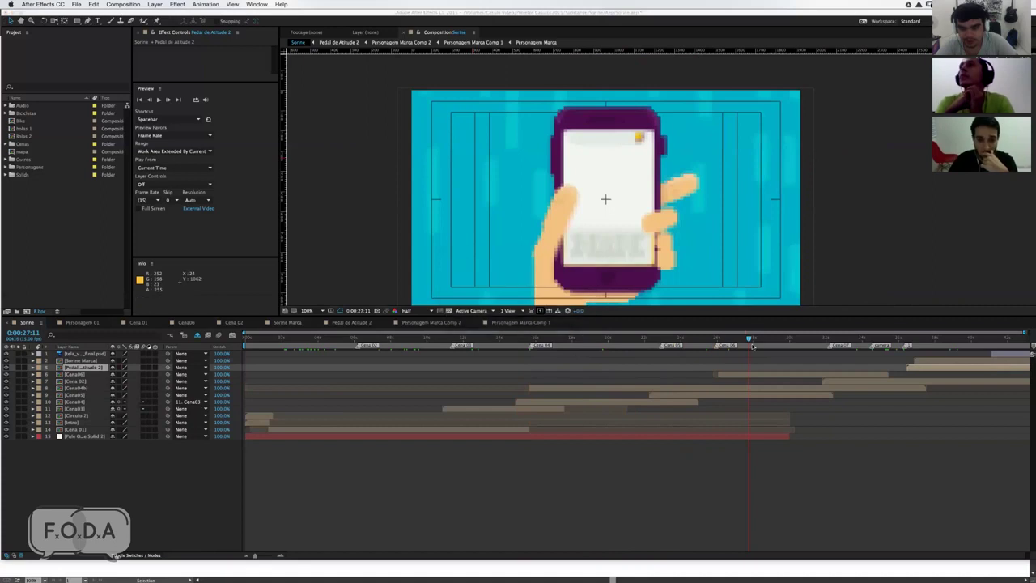
drag(749, 347, 810, 340)
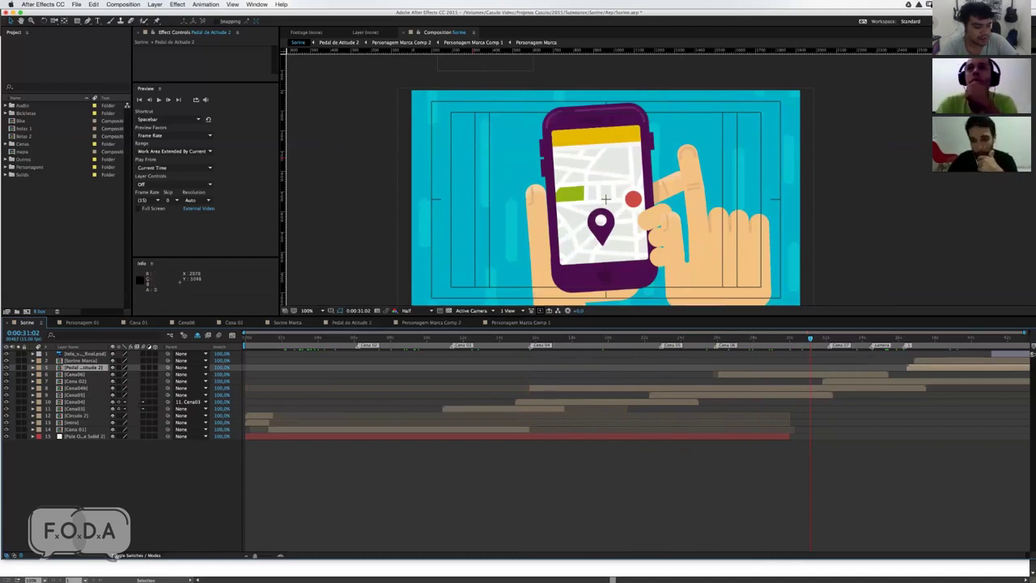
mouse_move(810, 340)
mouse_down()
mouse_move(727, 340)
mouse_move(729, 350)
mouse_up()
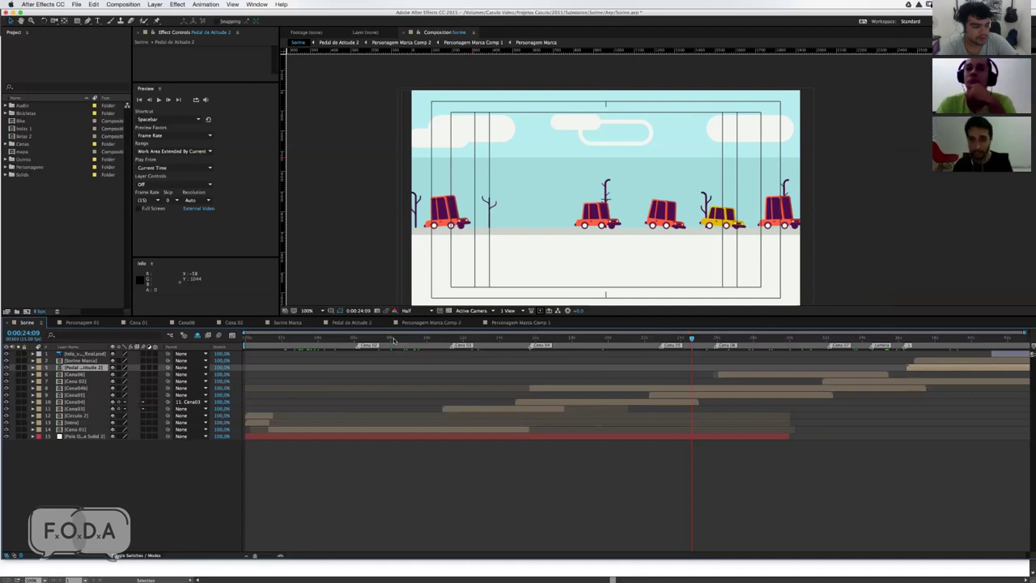
click(606, 342)
click(558, 340)
drag(465, 344, 352, 337)
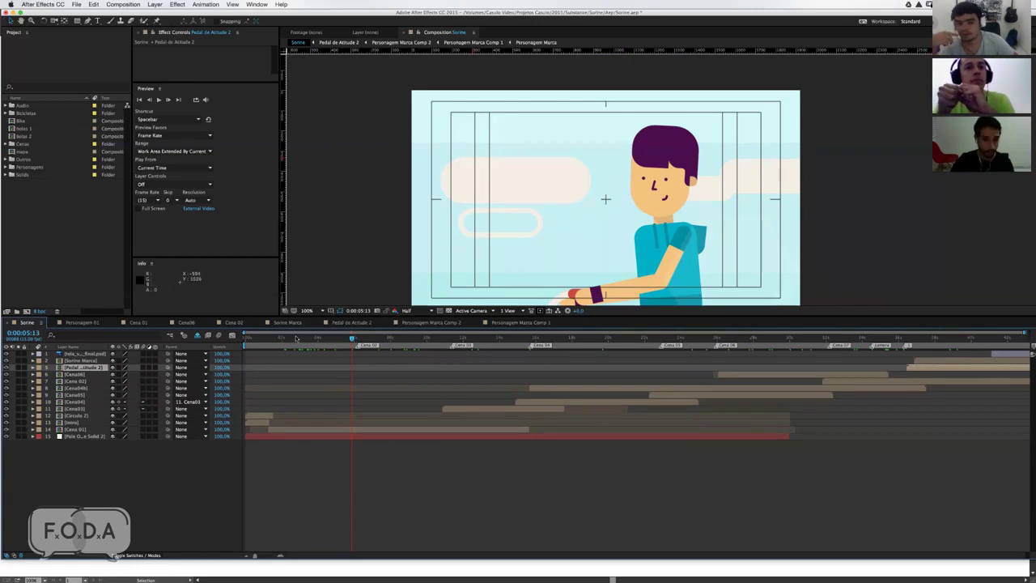
key(ctrl+k)
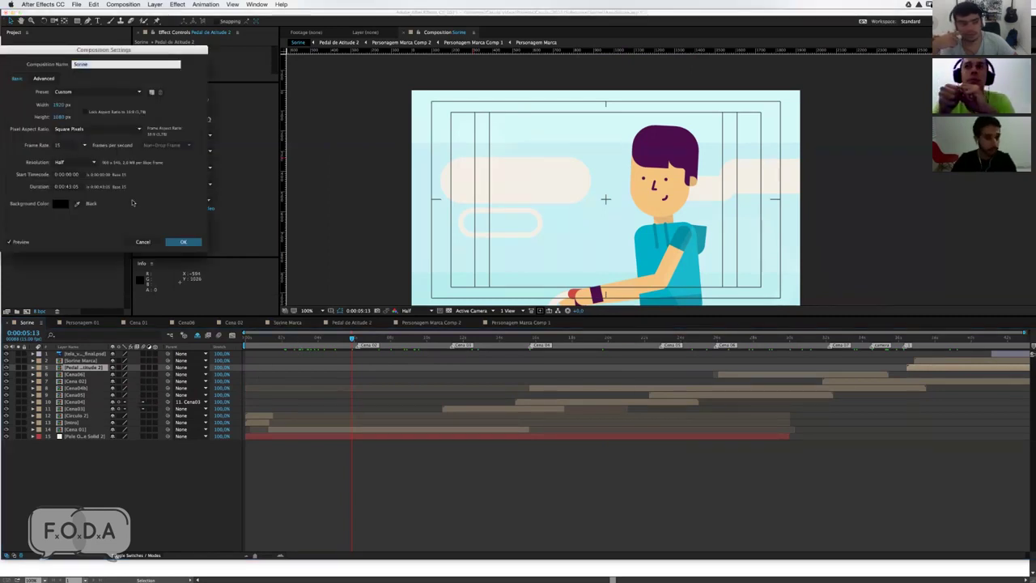
click(143, 243)
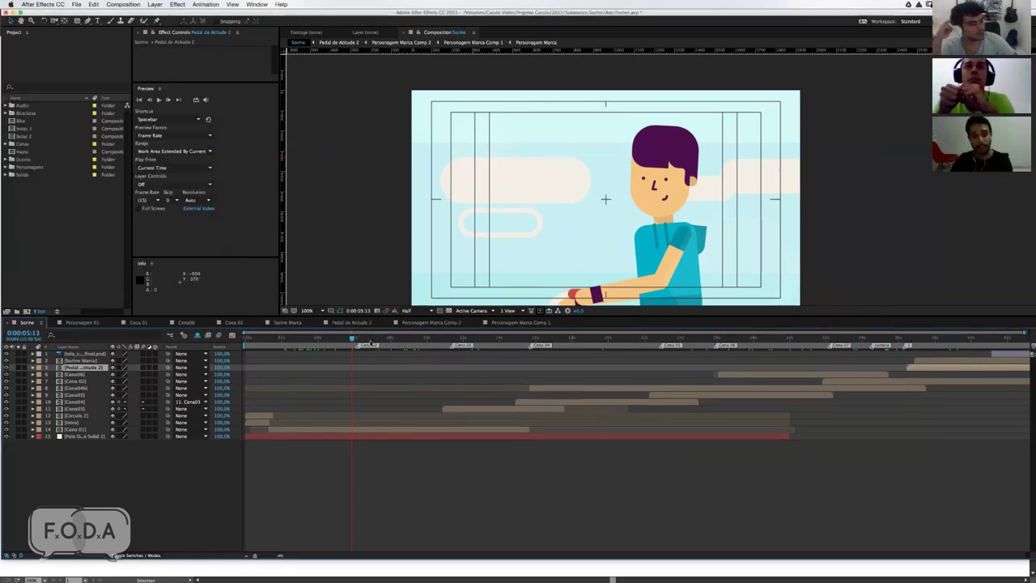
Step: Scrub the Sorine timeline through the planet, Brazil map +KM and map-pin phone scenes
drag(352, 339, 754, 351)
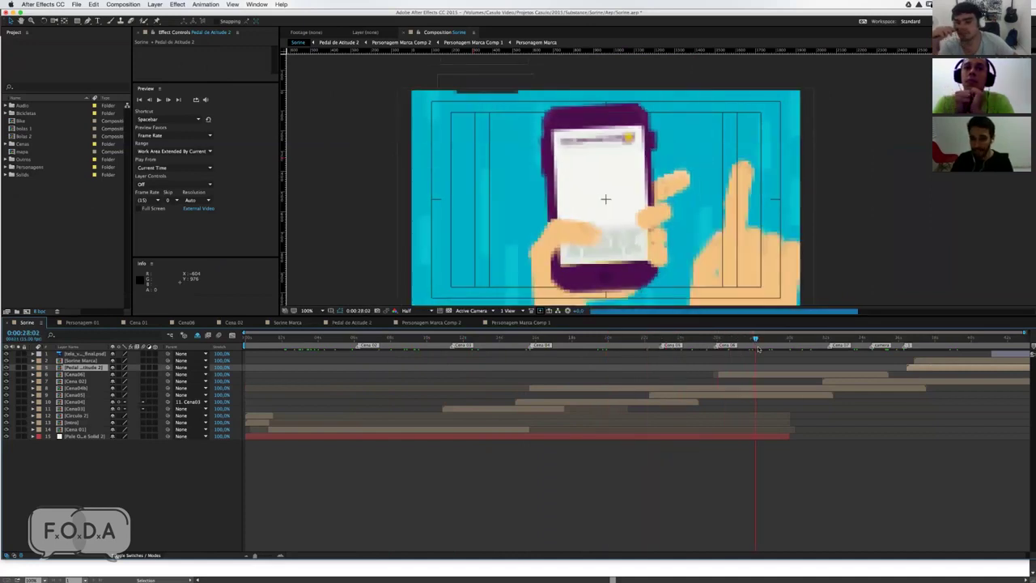
drag(721, 340, 564, 339)
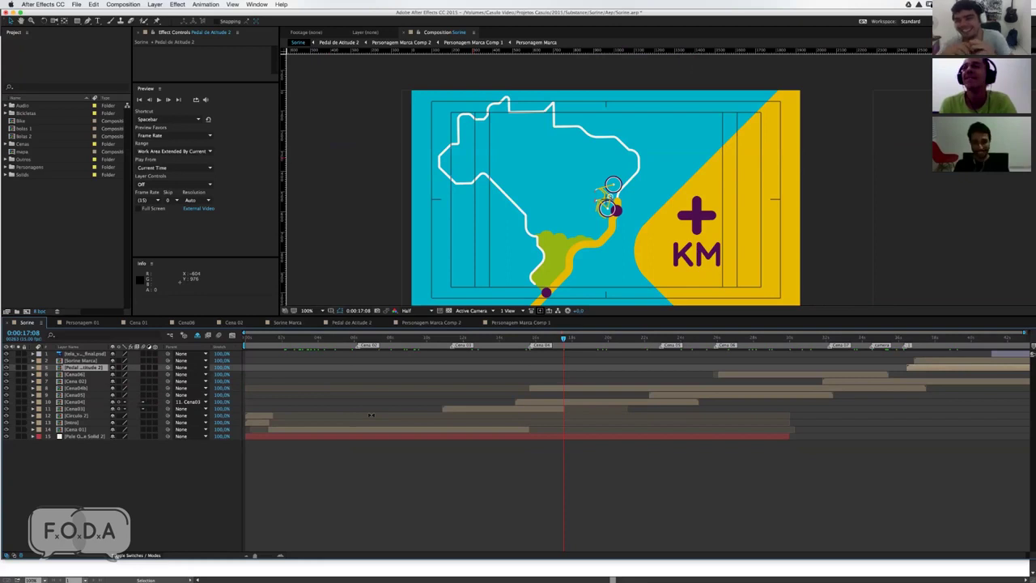
drag(606, 340, 791, 339)
key(space)
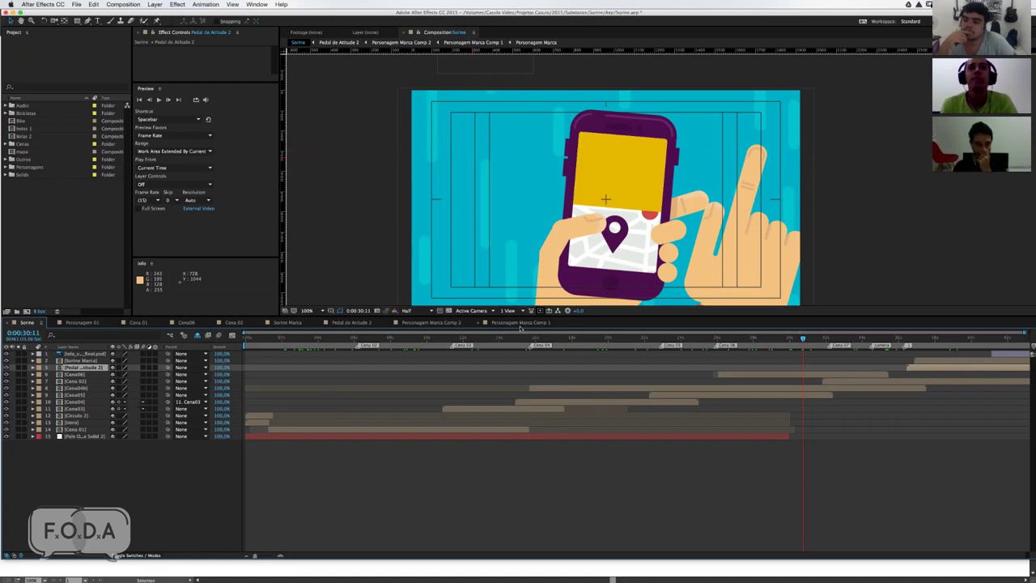
Step: Bring up QuickTime Player and play the exported Sorine HD 03.mp4 from the start
key(super+Tab)
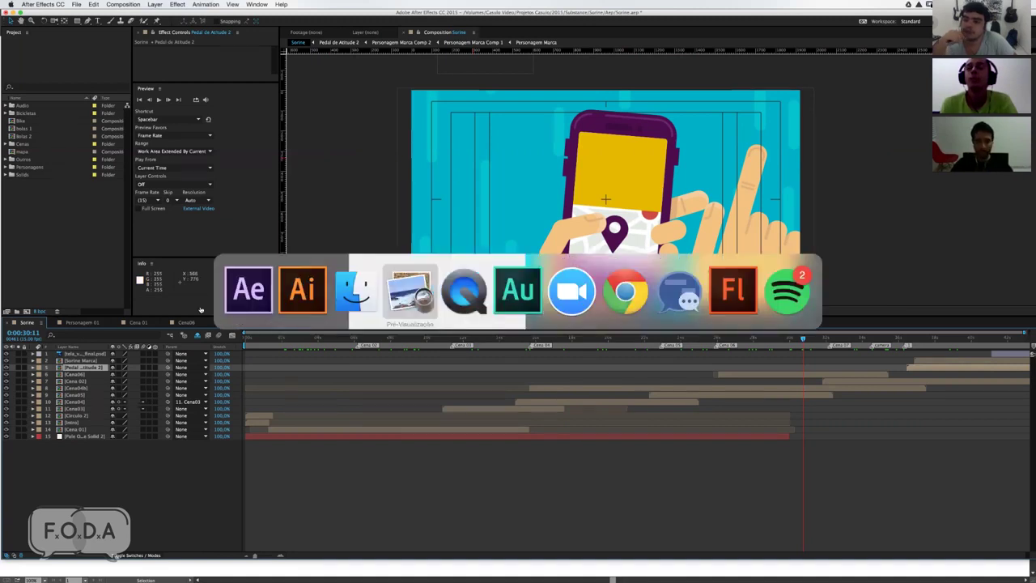
click(240, 306)
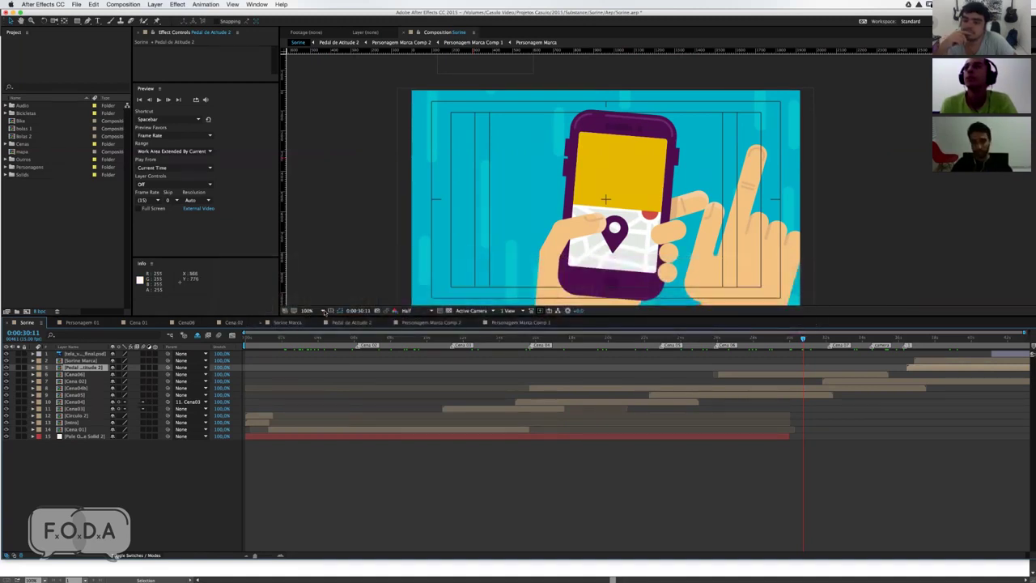
key(super+Tab)
click(464, 298)
key(space)
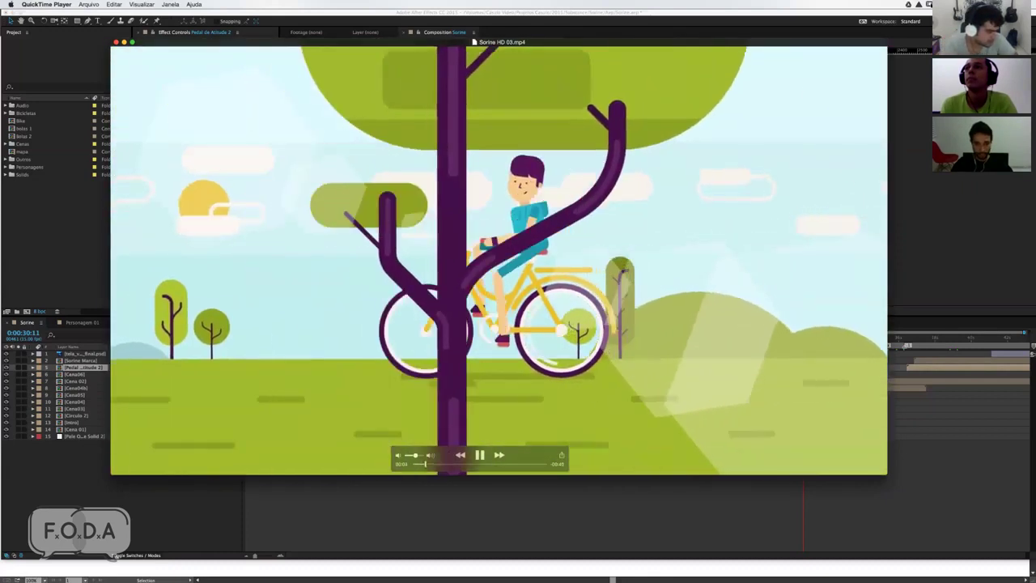
Step: Quit QuickTime Player to return to After Effects at the map-pin phone scene (0:00:30:11)
key(super+q)
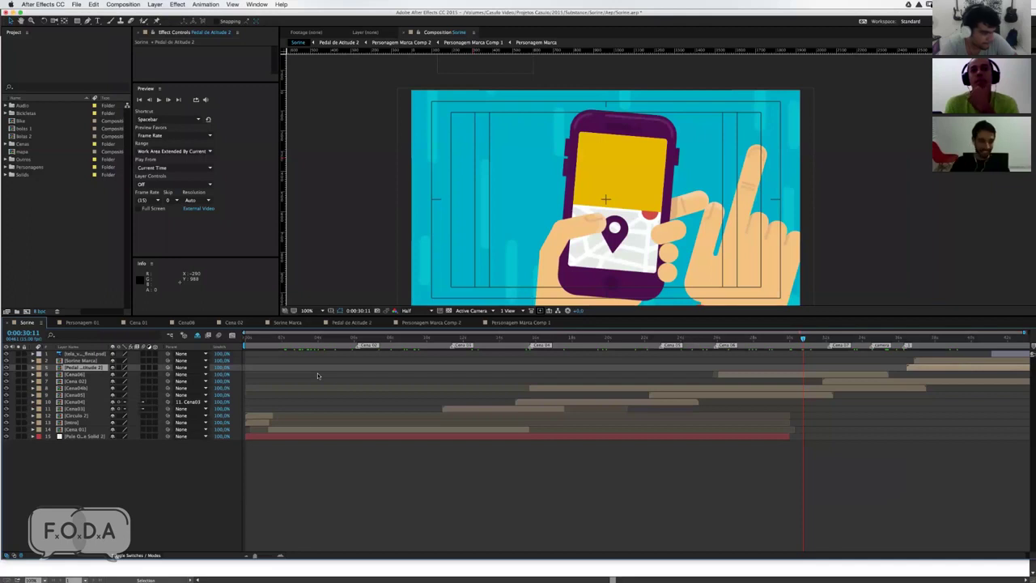
Step: Cycle through Audition and the Chrome Vimeo page, then scrub the Sorine timeline in After Effects
key(super+Tab)
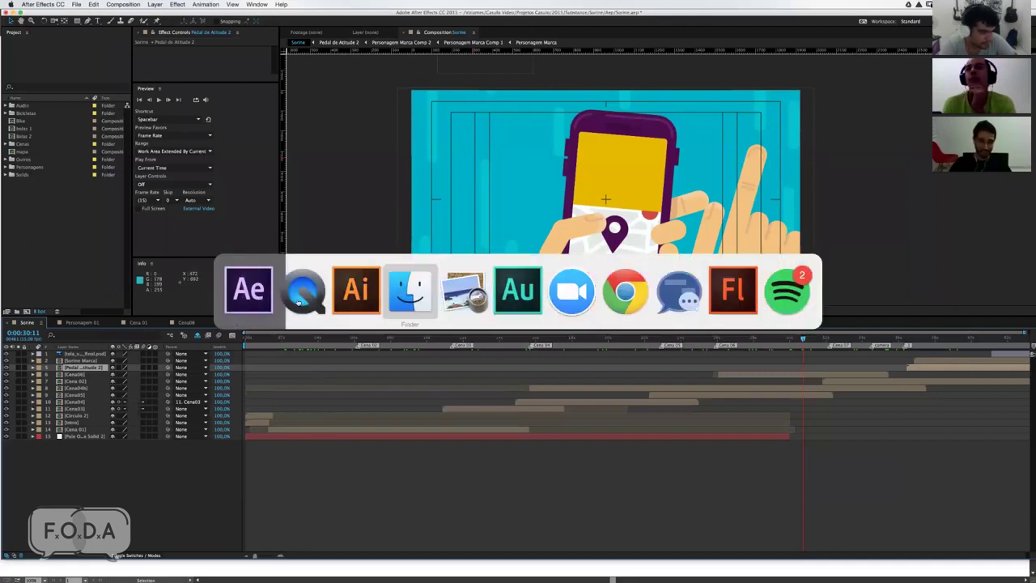
key(super+Tab)
click(513, 299)
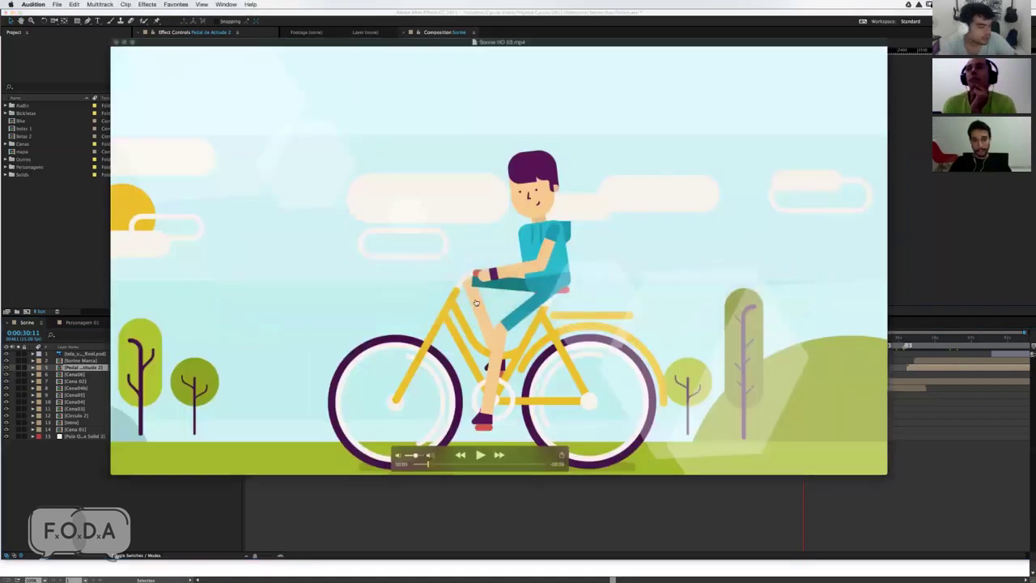
key(super+Tab)
click(623, 293)
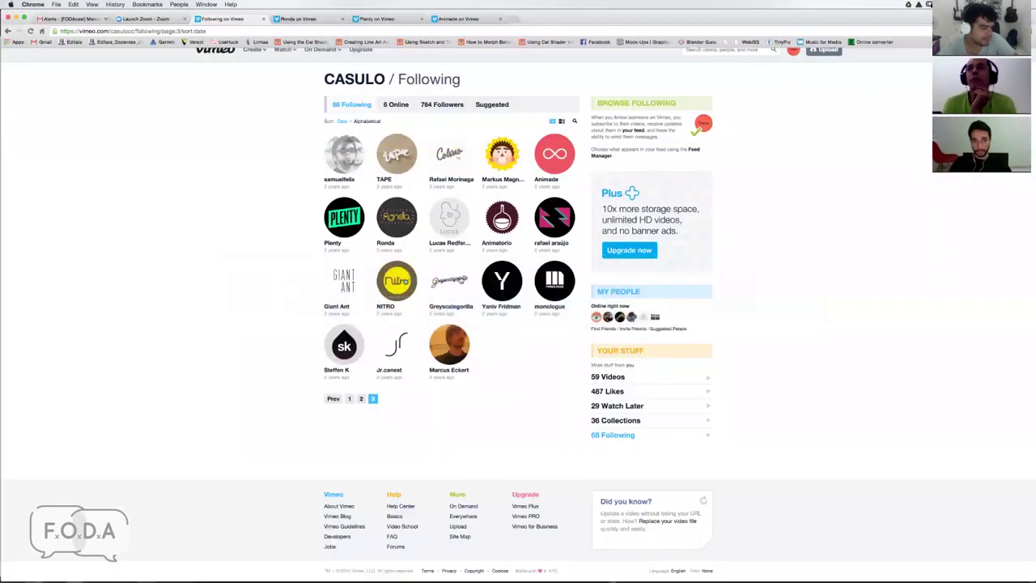
key(super+Tab)
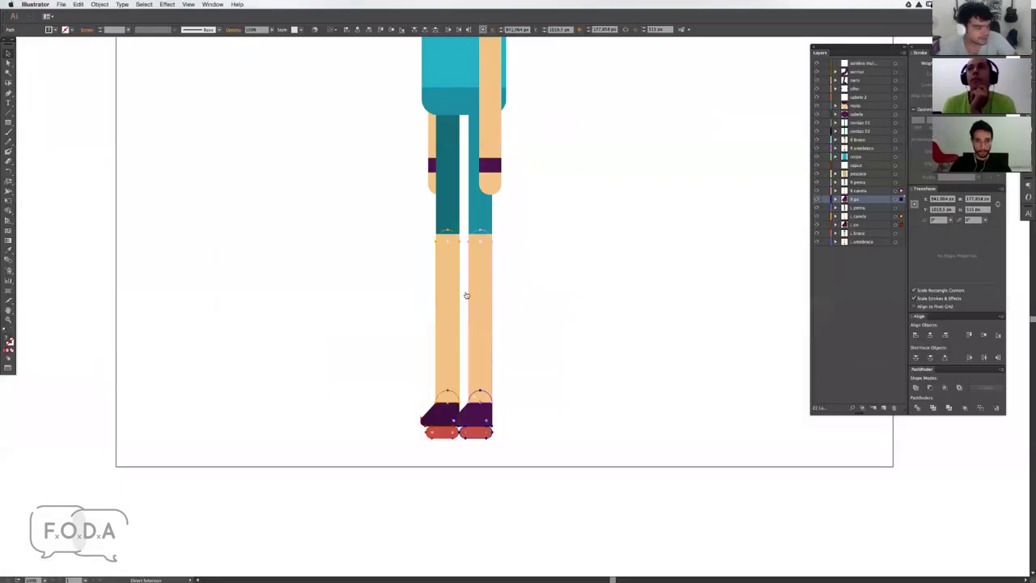
key(super+Tab)
drag(341, 339, 425, 336)
Step: Cycle through Chrome, QuickTime, Illustrator and Audition, ending back in After Effects
key(super+Tab)
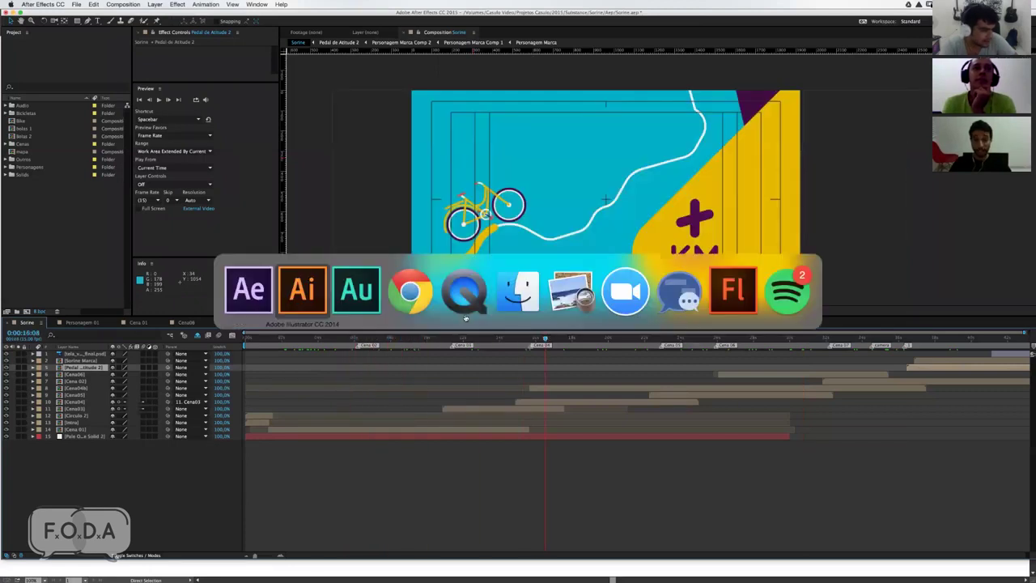
click(414, 301)
key(super+Tab)
click(462, 291)
key(super+Tab)
click(417, 308)
key(super+Tab)
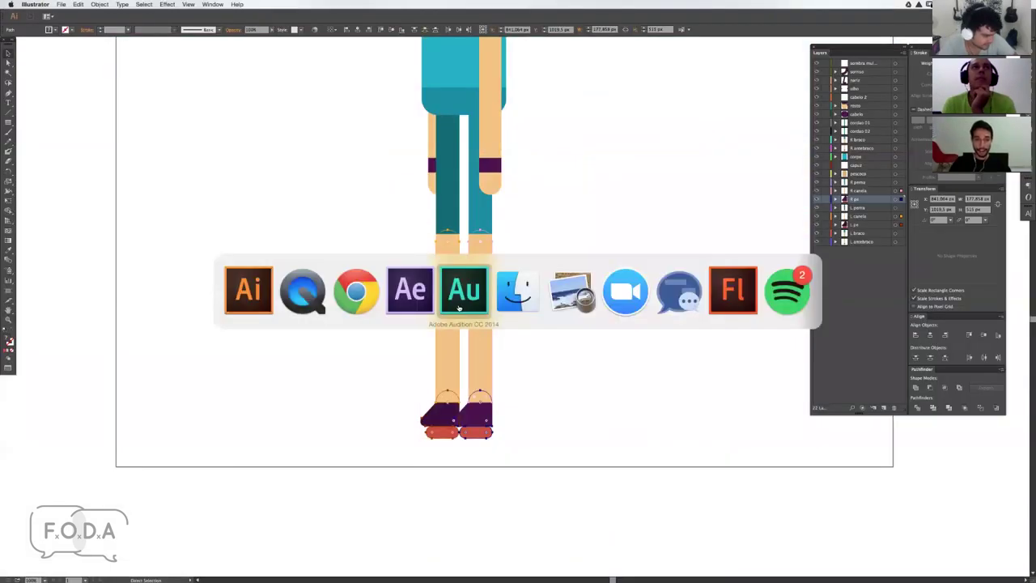
click(462, 301)
key(super+Tab)
click(462, 301)
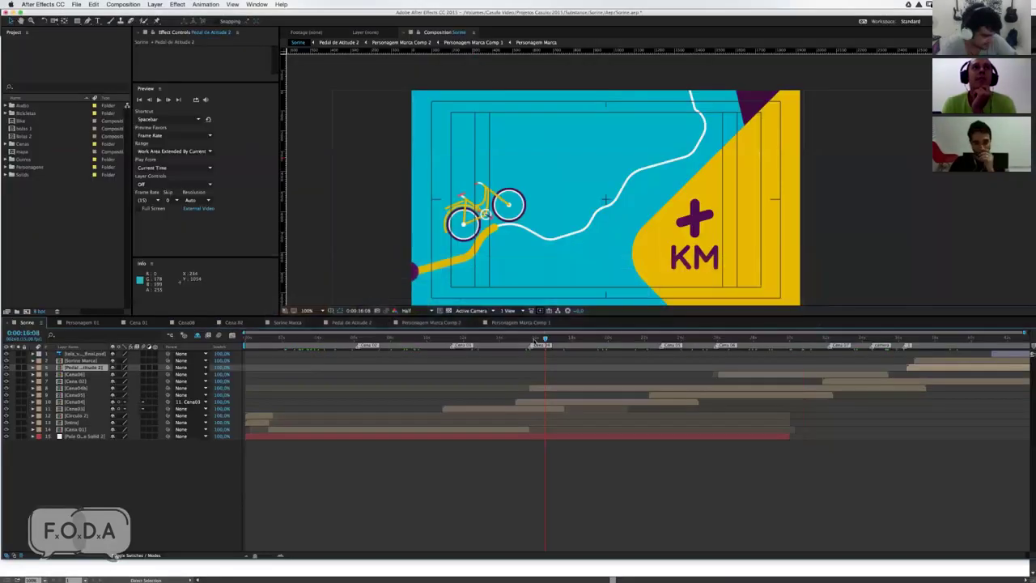
Step: Set the work area start at the Pedal de Atitude logo, then show Sorine HD 03 in QuickTime
drag(524, 344, 518, 340)
key(b)
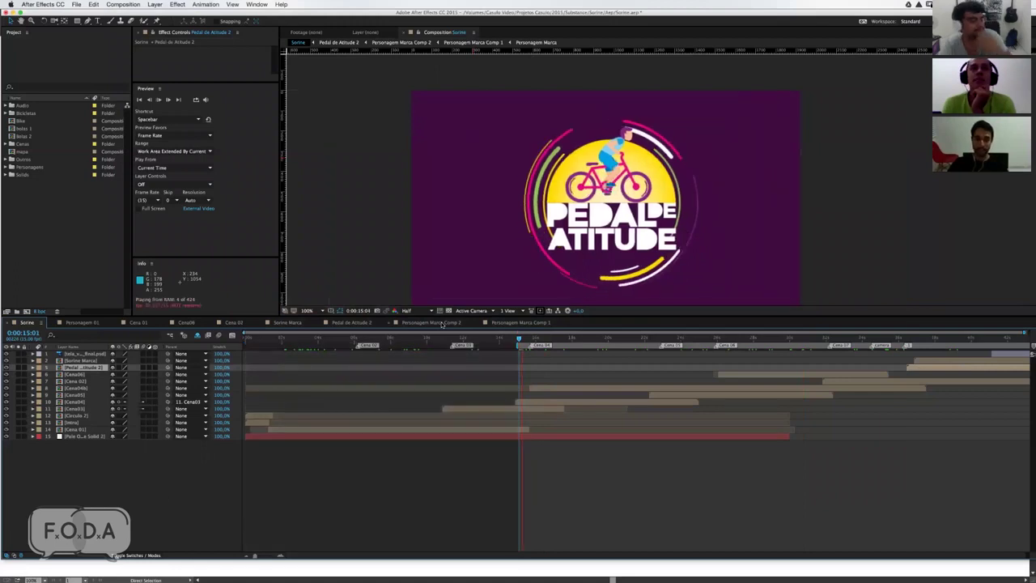
key(super+Tab)
click(411, 298)
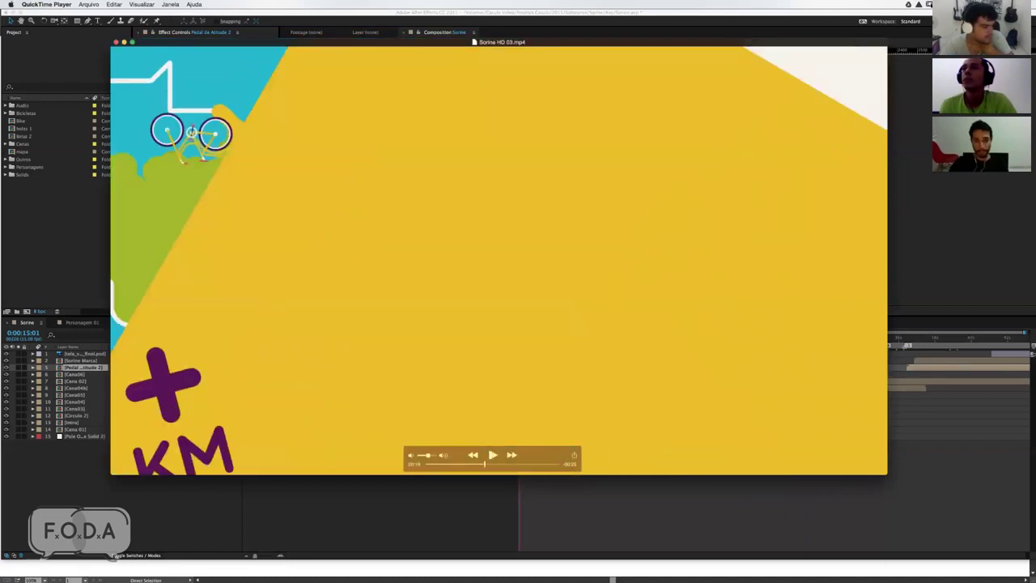
Step: Step back and forth frame by frame through the Brazil map and bike animation
key(Left)
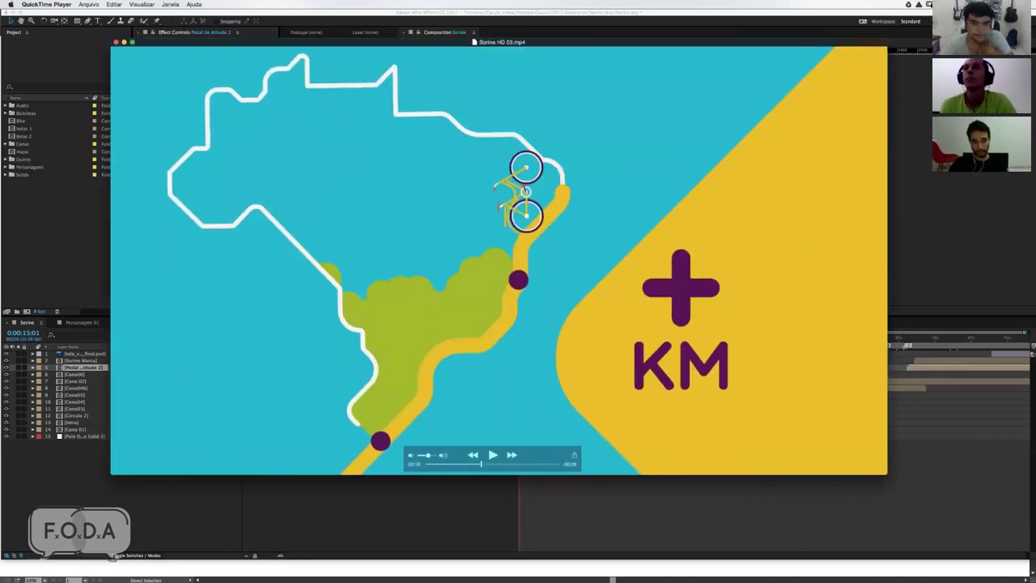
key(Right)
key(Right)
key(Right)
key(Right)
key(Left)
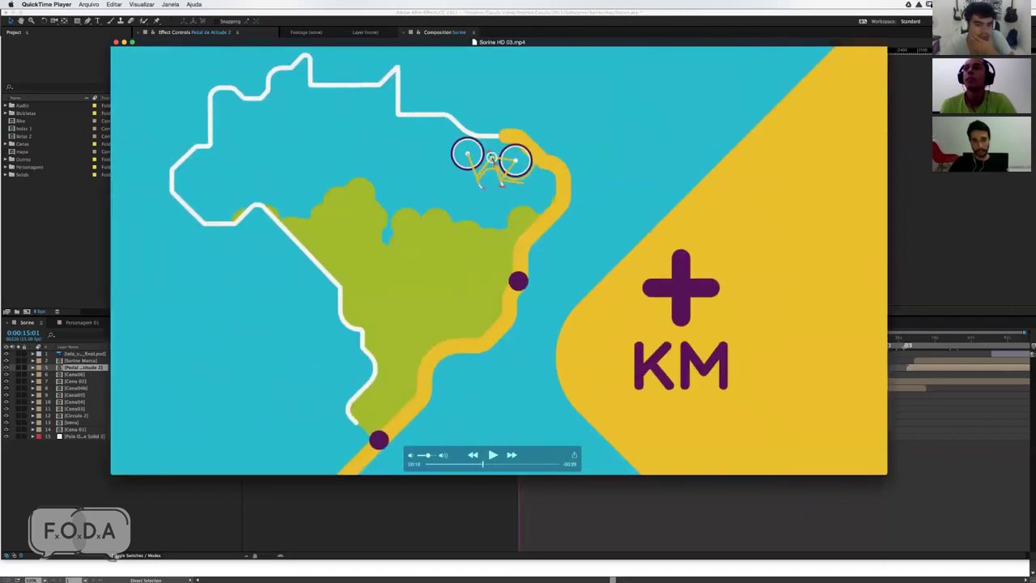
key(Right)
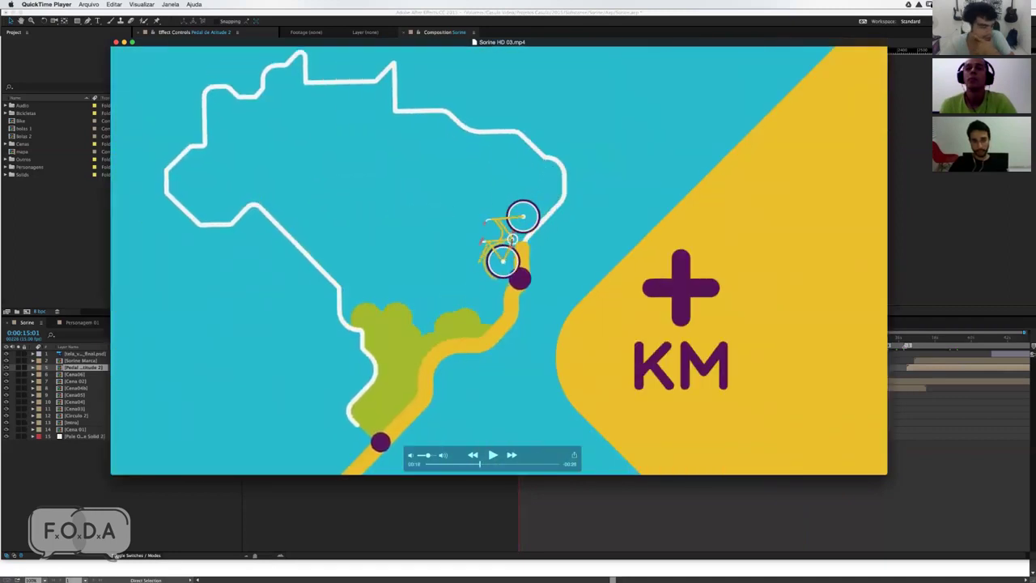
key(Right)
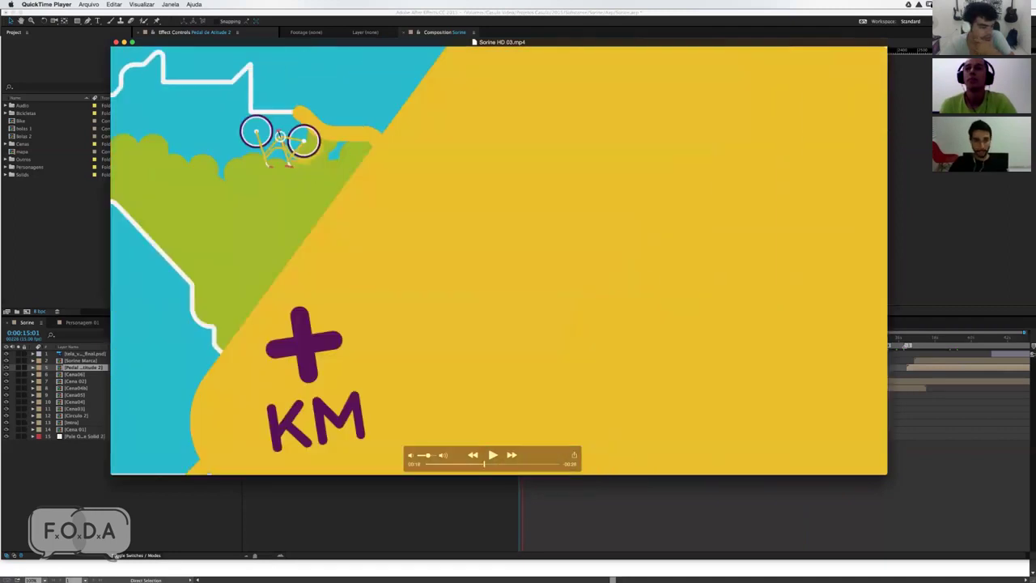
key(Left)
key(Left)
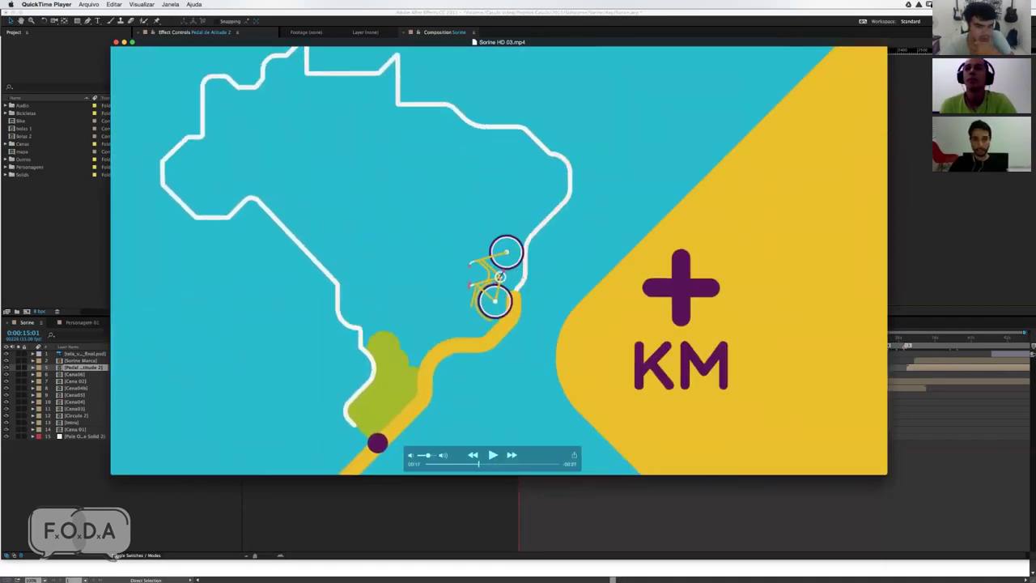
key(Right)
key(Left)
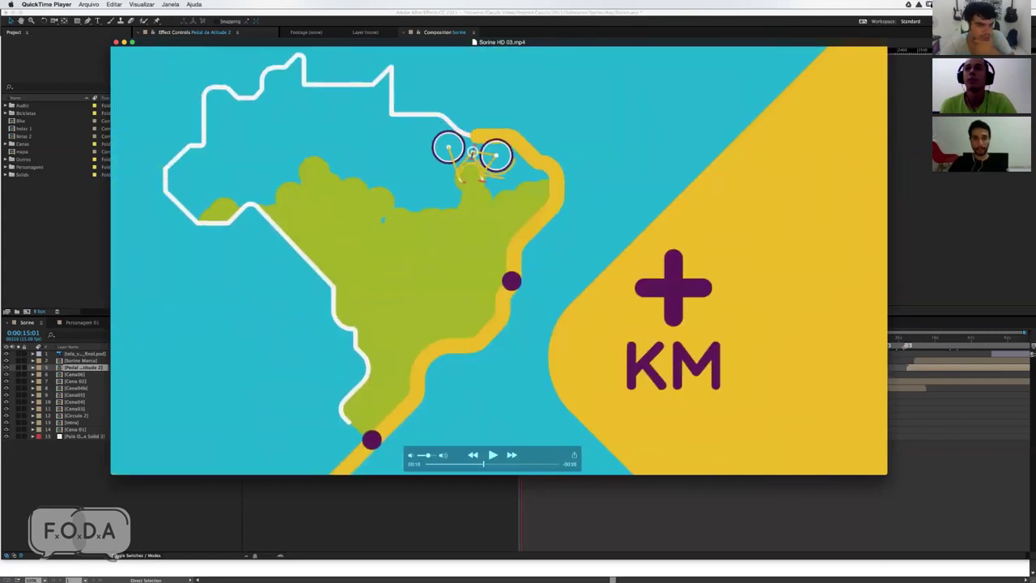
key(Left)
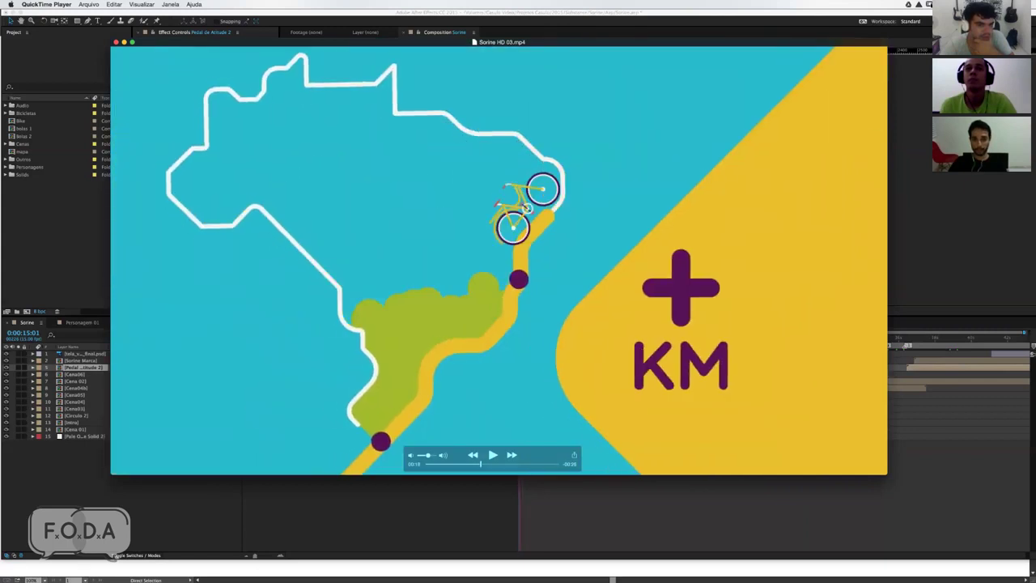
Step: Scrub through the truck, boy and Earth-and-cyclist scenes, then bring Finder forward
mouse_move(478, 463)
mouse_down()
mouse_move(505, 68)
mouse_move(536, 68)
mouse_move(518, 70)
mouse_move(470, 430)
mouse_move(451, 438)
mouse_move(483, 438)
mouse_move(455, 438)
mouse_up()
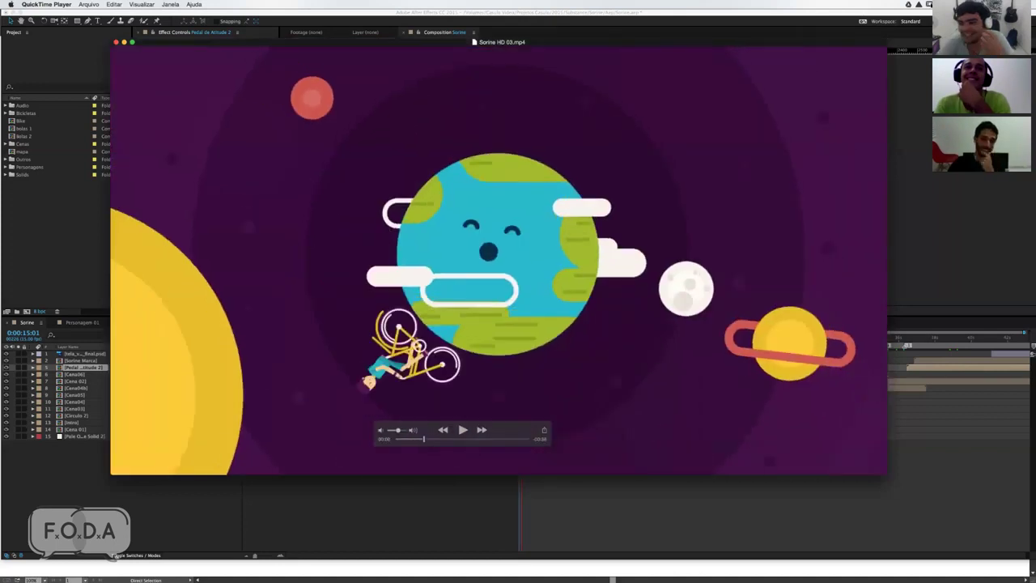
mouse_move(455, 437)
mouse_down()
mouse_move(434, 438)
mouse_move(469, 438)
mouse_move(410, 438)
mouse_move(424, 438)
mouse_up()
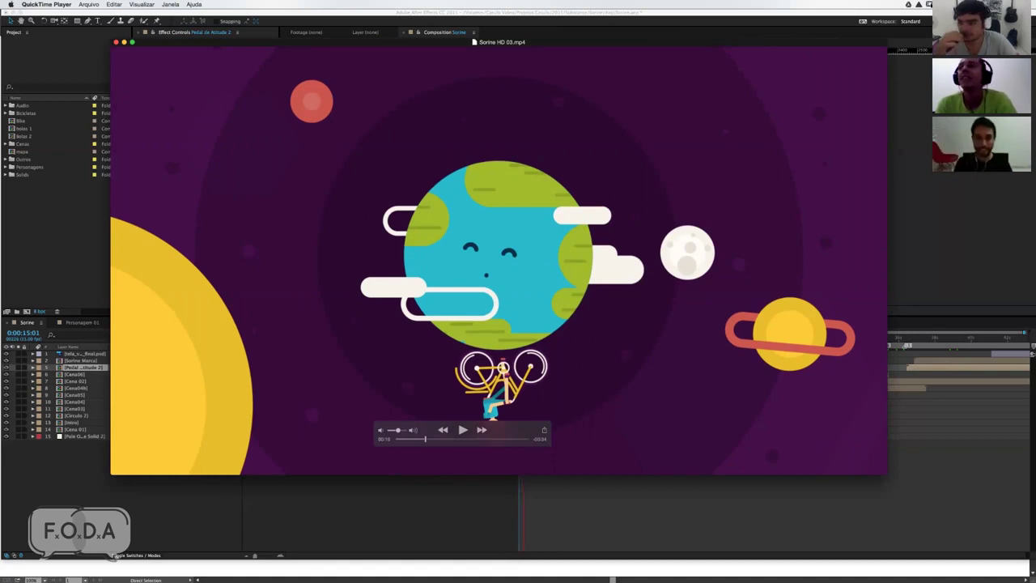
drag(415, 437, 413, 438)
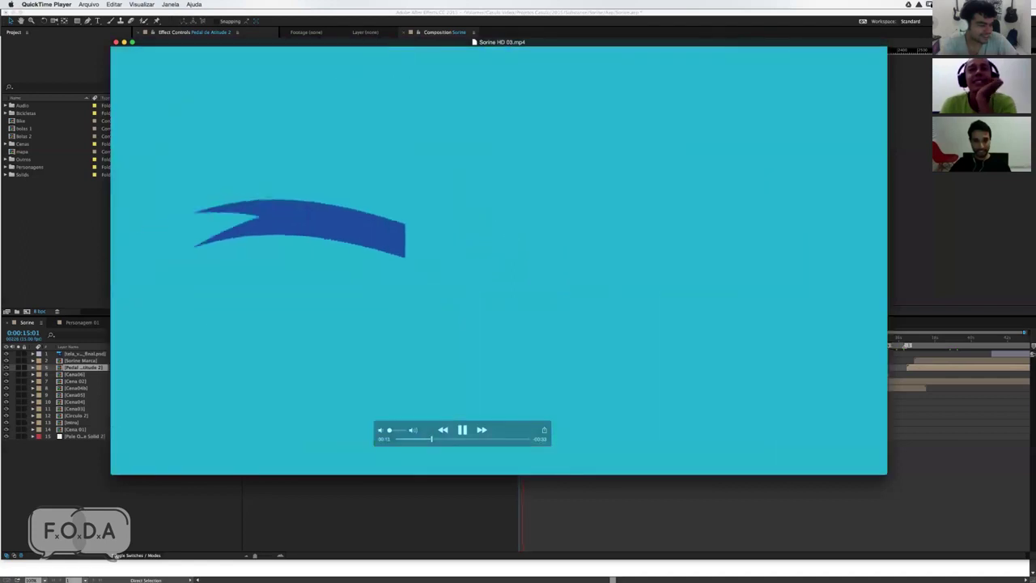
drag(434, 438, 420, 439)
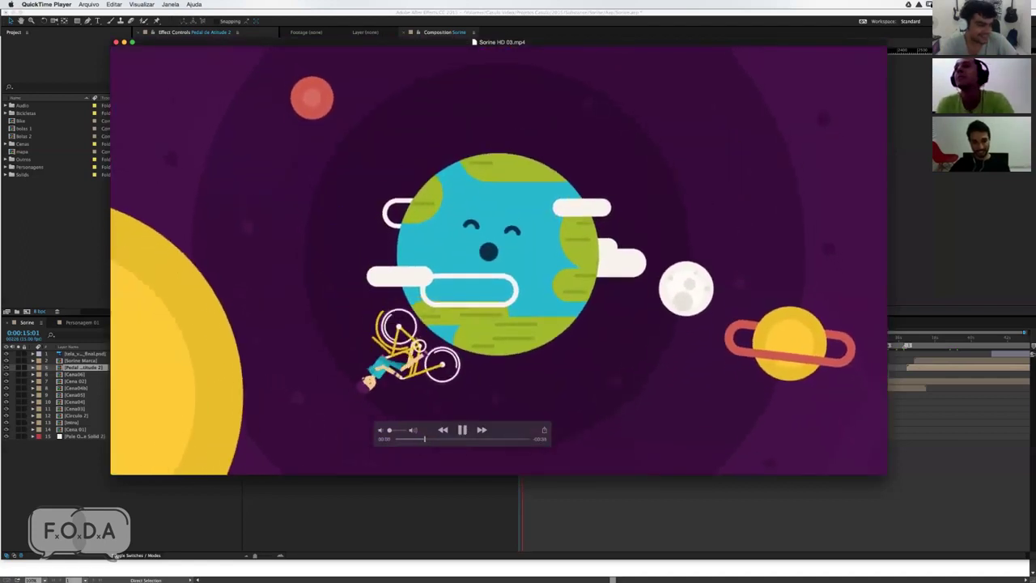
key(super+Tab)
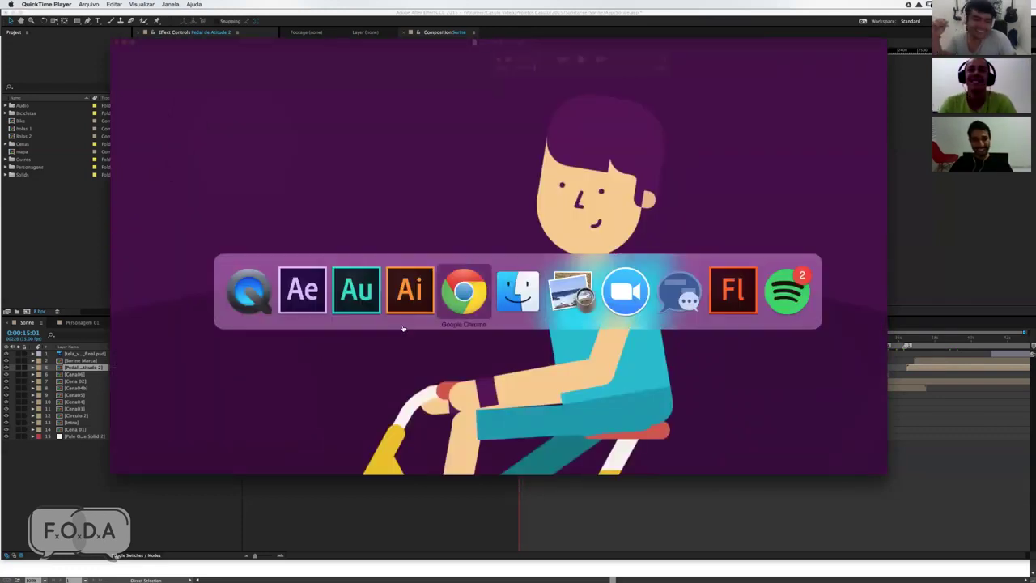
click(525, 299)
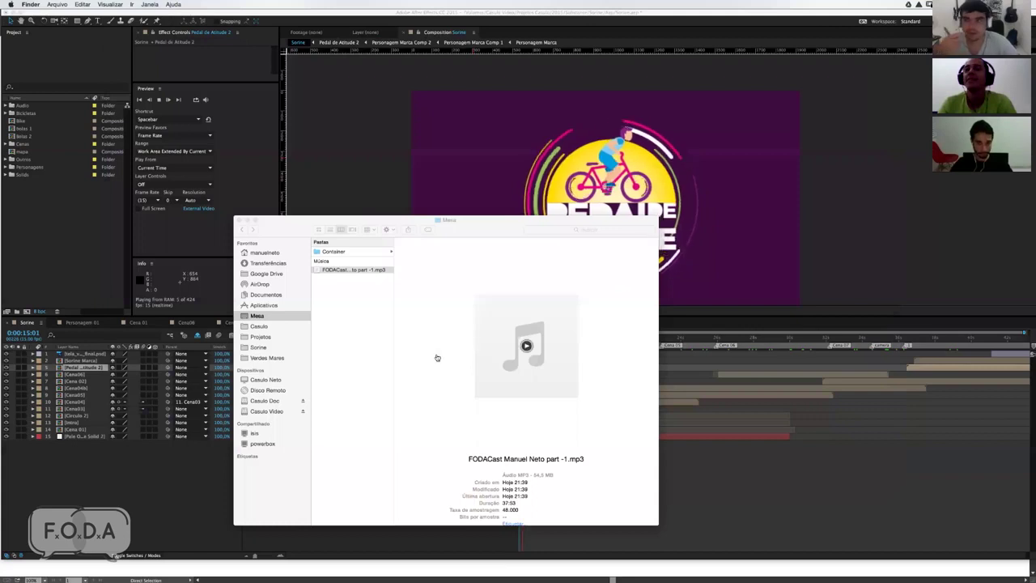
Step: Cycle the app switcher back to Finder and open the Verdes Mares project folder
key(super+Tab)
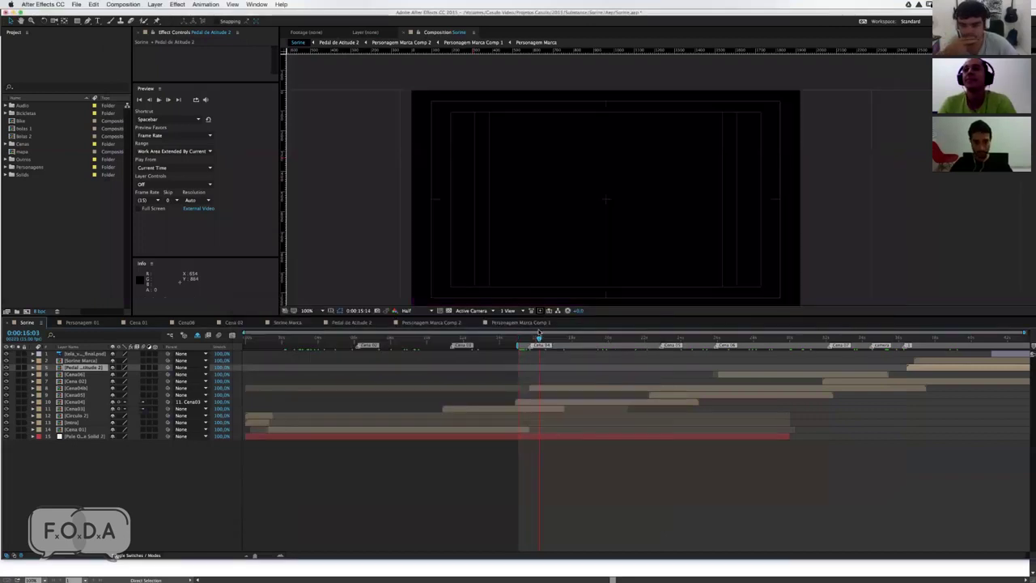
key(super+Tab)
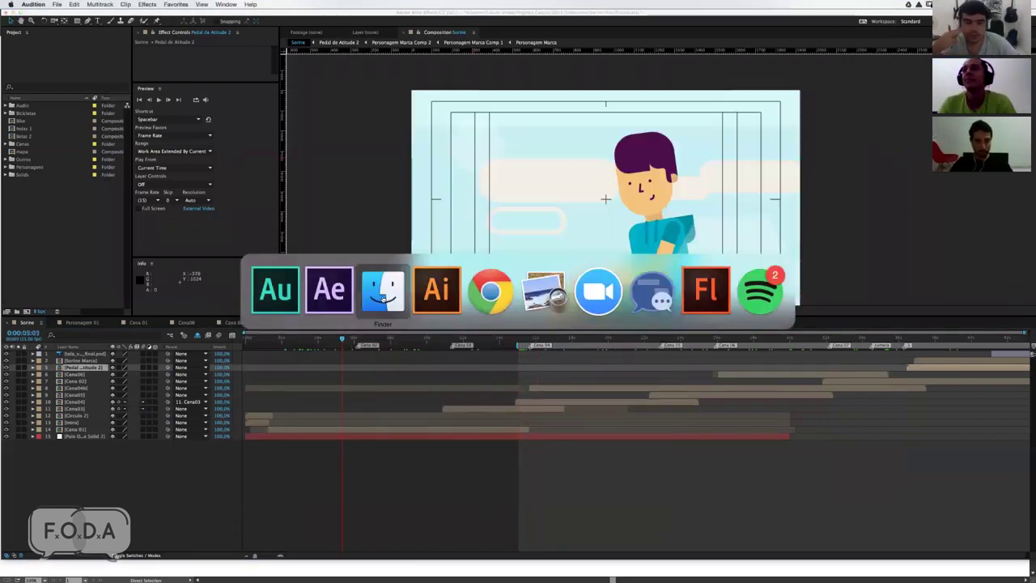
key(super+Tab)
key(Tab)
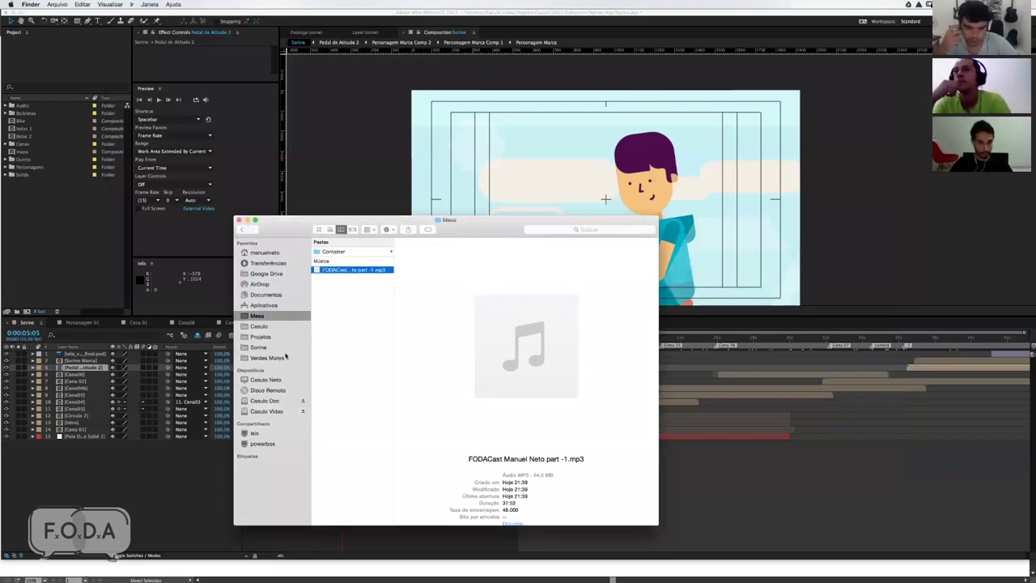
click(285, 357)
drag(476, 229, 556, 185)
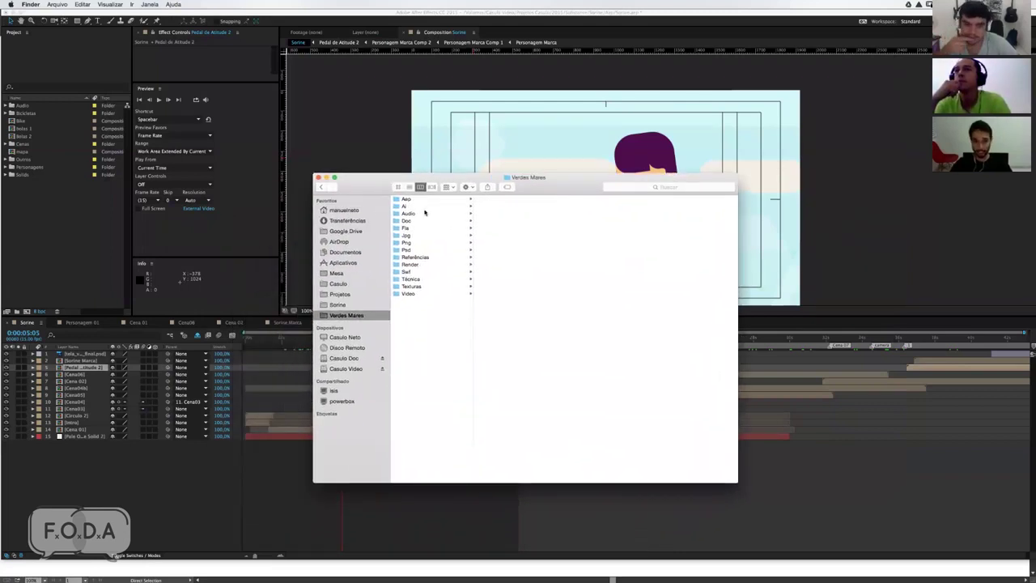
click(368, 314)
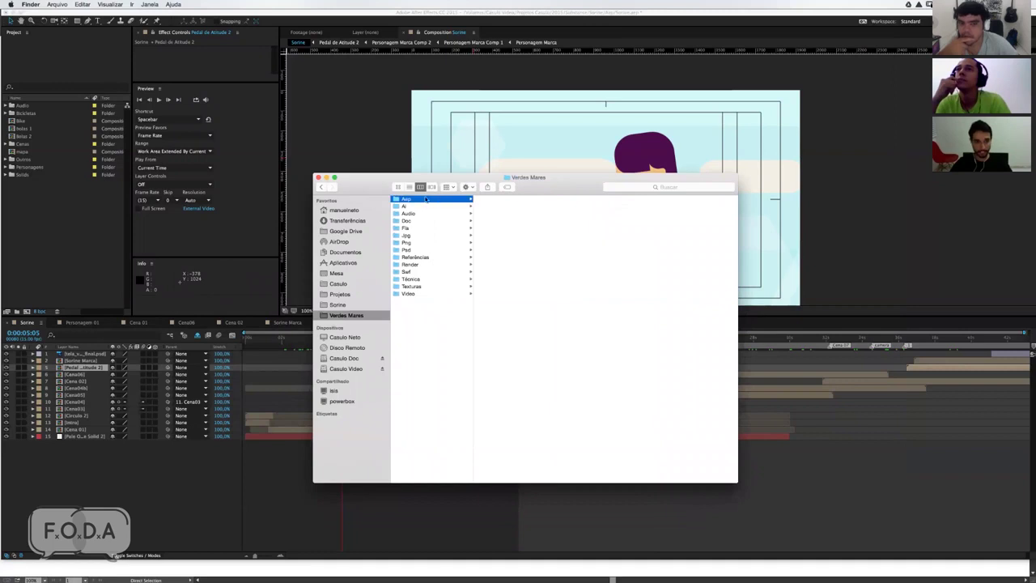
Step: Open the Render folder and Quick Look preview Verdes Mares 01.mov full size
click(409, 264)
click(510, 215)
drag(564, 186, 620, 105)
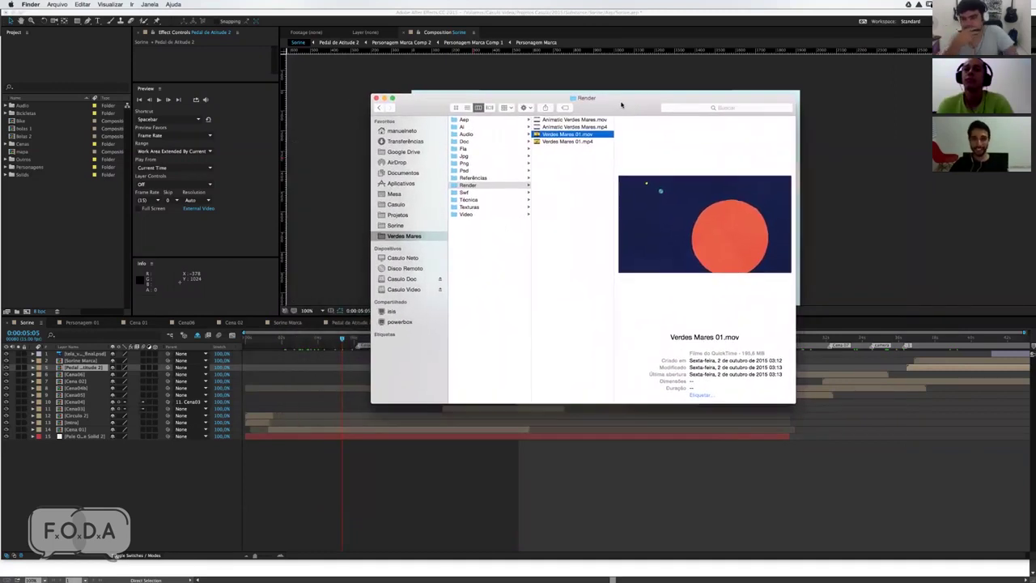
mouse_move(620, 105)
mouse_down()
mouse_move(588, 114)
mouse_move(621, 112)
mouse_up()
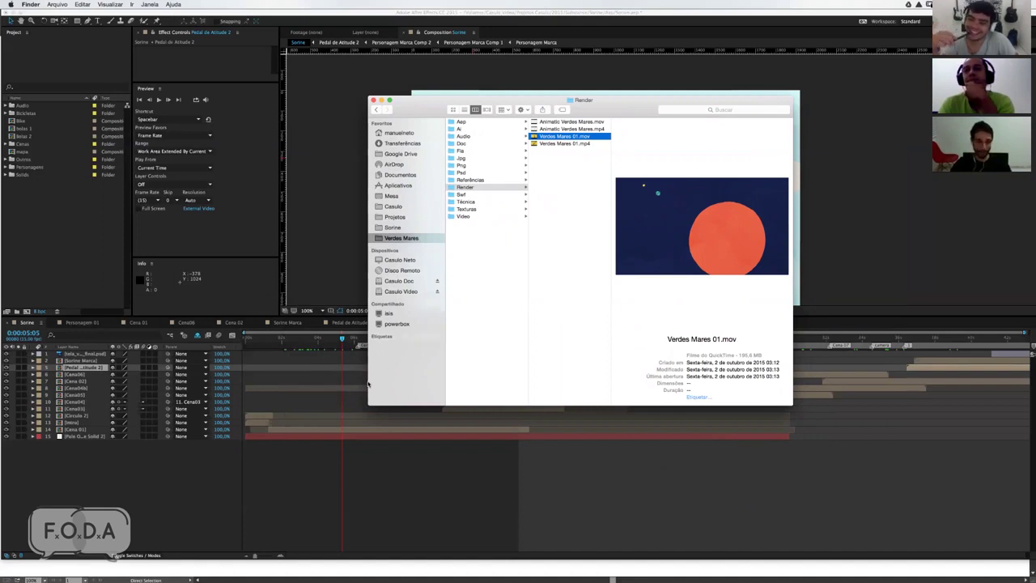
key(space)
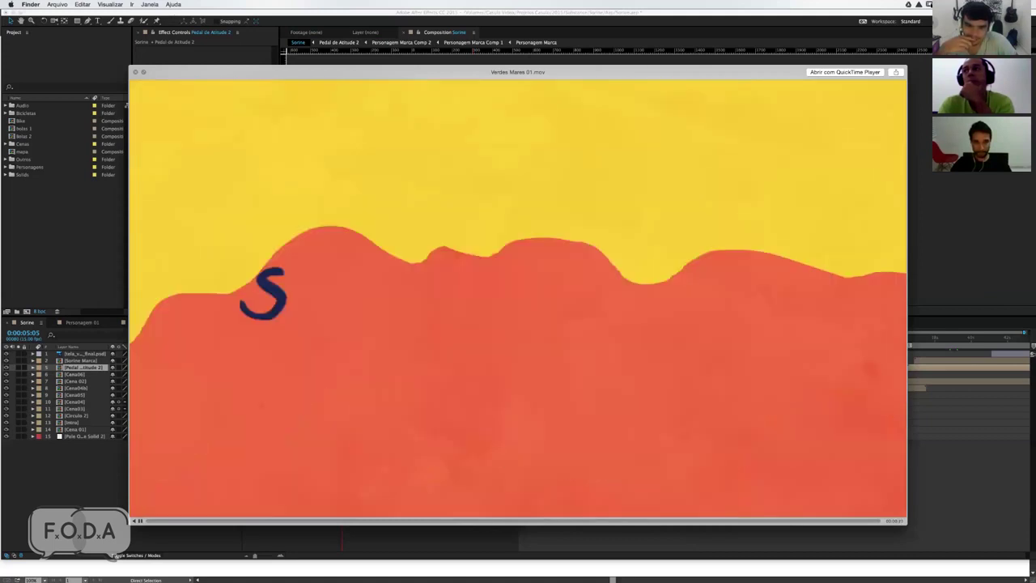
key(space)
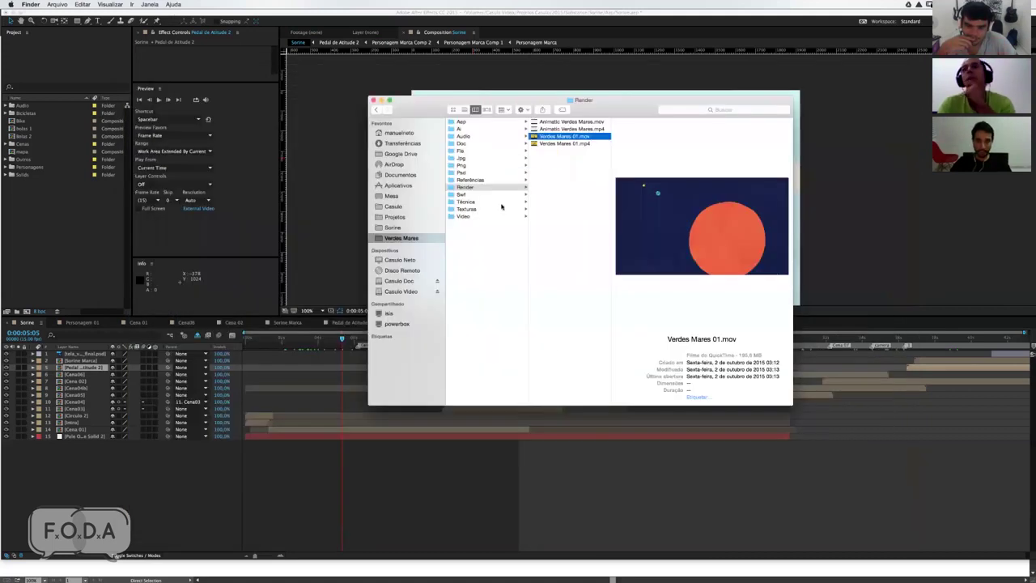
drag(578, 101, 521, 140)
key(super+Tab)
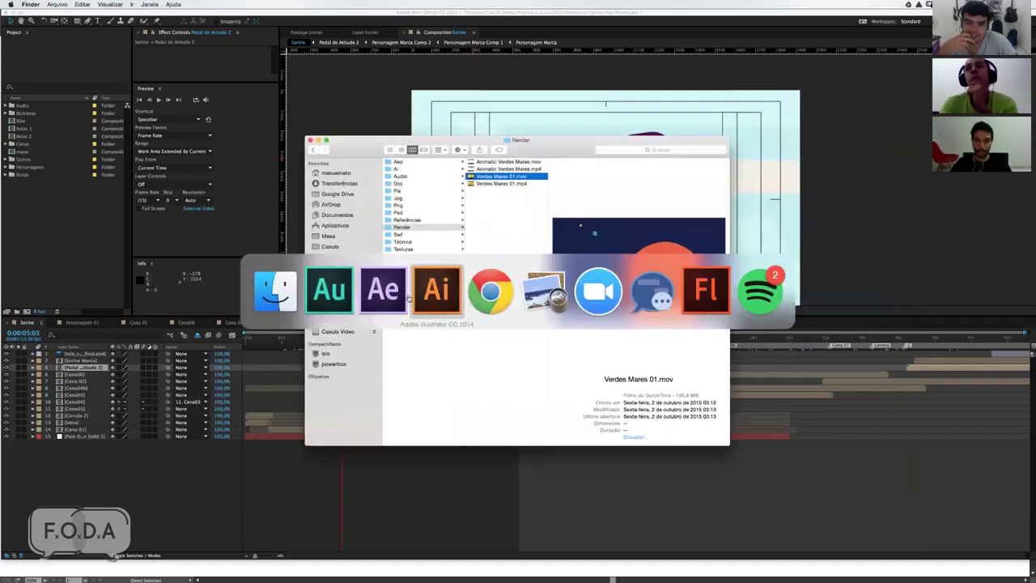
Step: Scrub 03_sustentabilidade.fla from frame 1 and stop at frame 8, where the Earth squashes
click(706, 296)
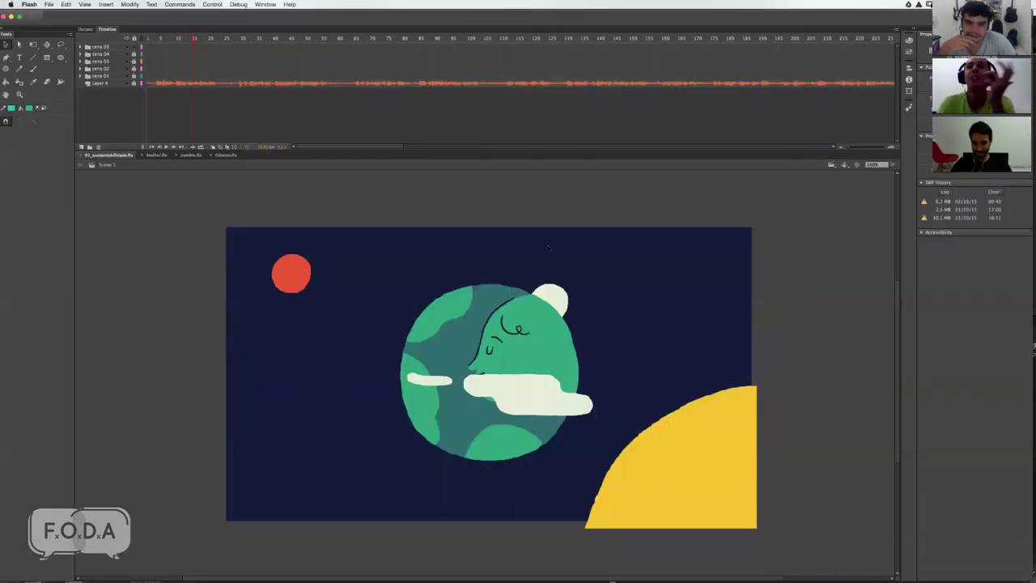
click(153, 38)
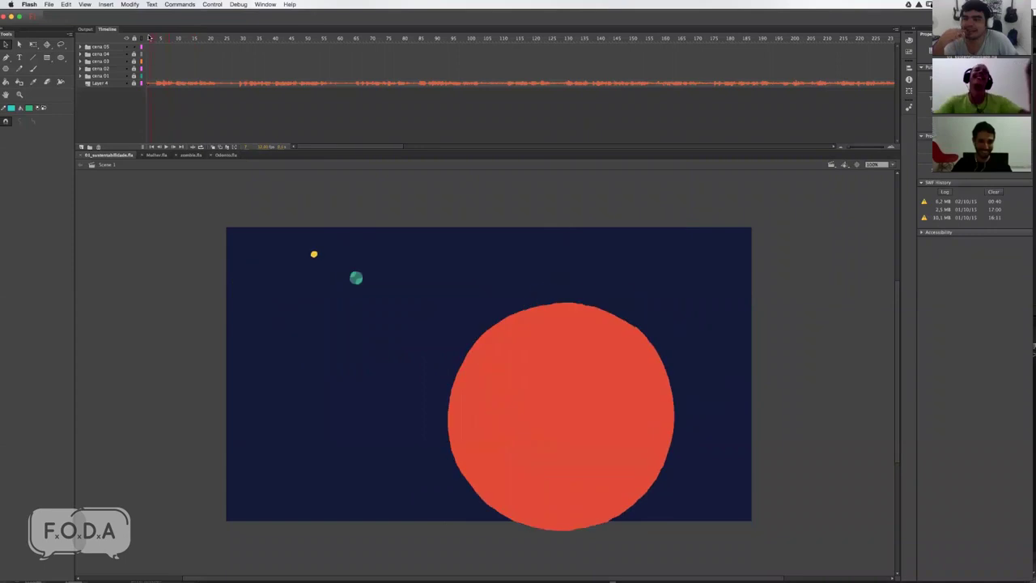
mouse_move(153, 38)
mouse_down()
mouse_move(195, 37)
mouse_move(154, 32)
mouse_move(180, 41)
mouse_move(199, 20)
mouse_up()
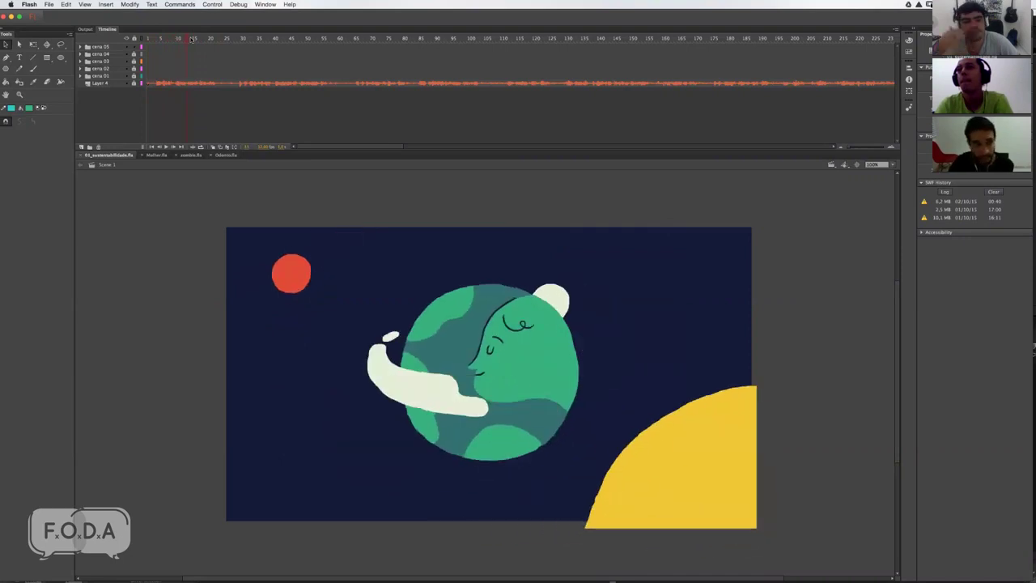
drag(191, 38, 171, 37)
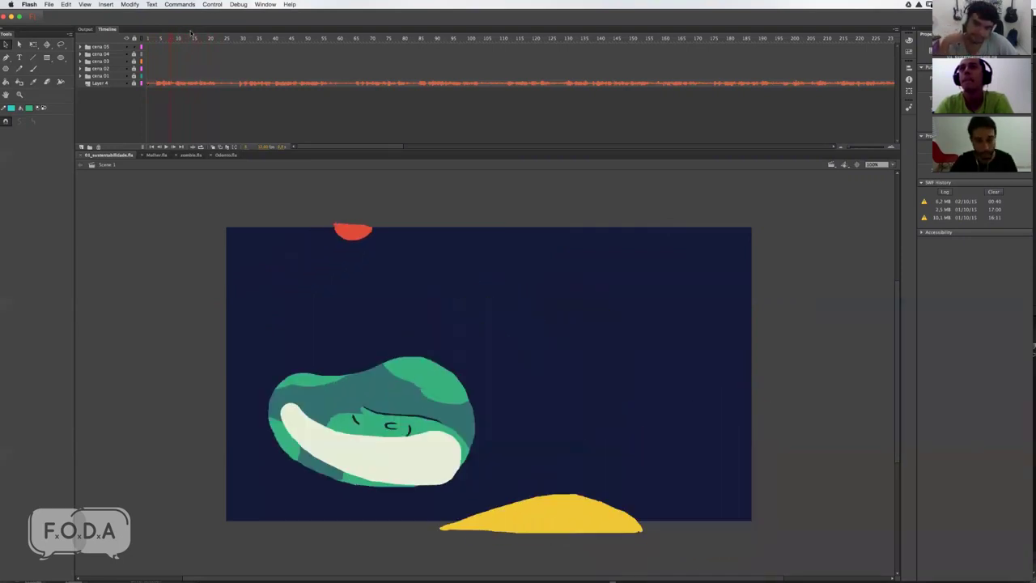
key(super+Tab)
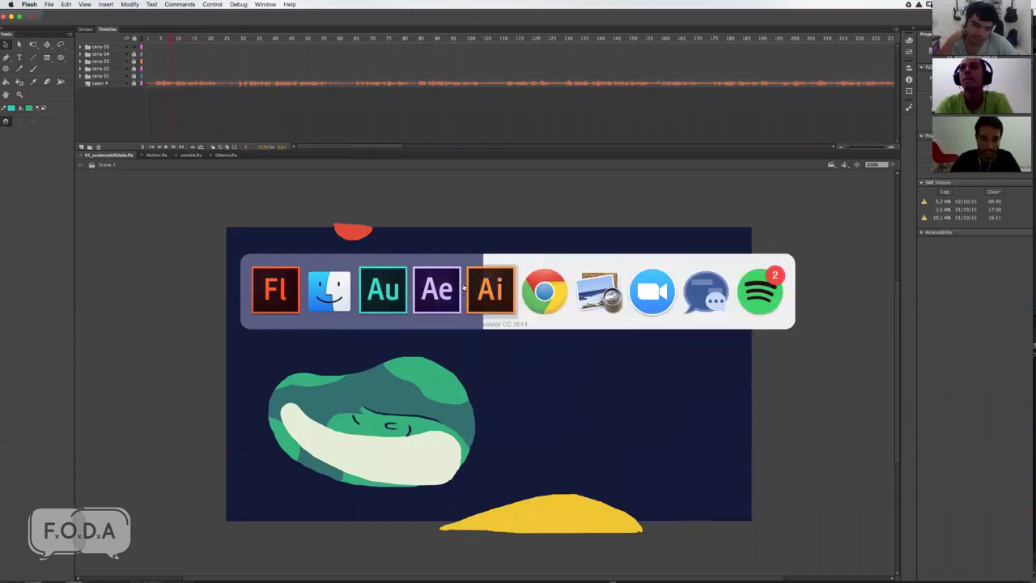
Step: Browse the Projetos and Sorine folders in the Finder sidebar
click(323, 296)
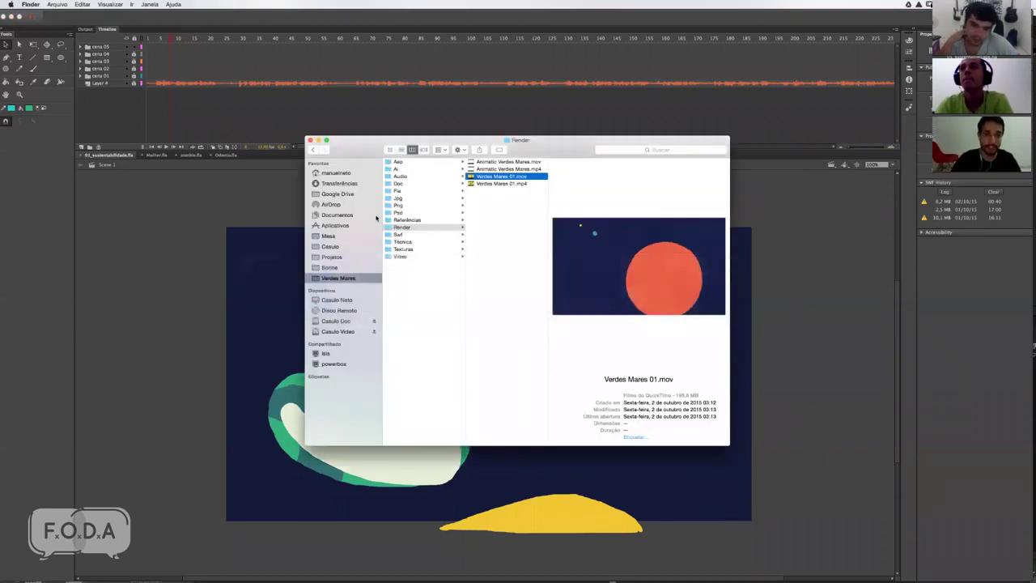
click(337, 267)
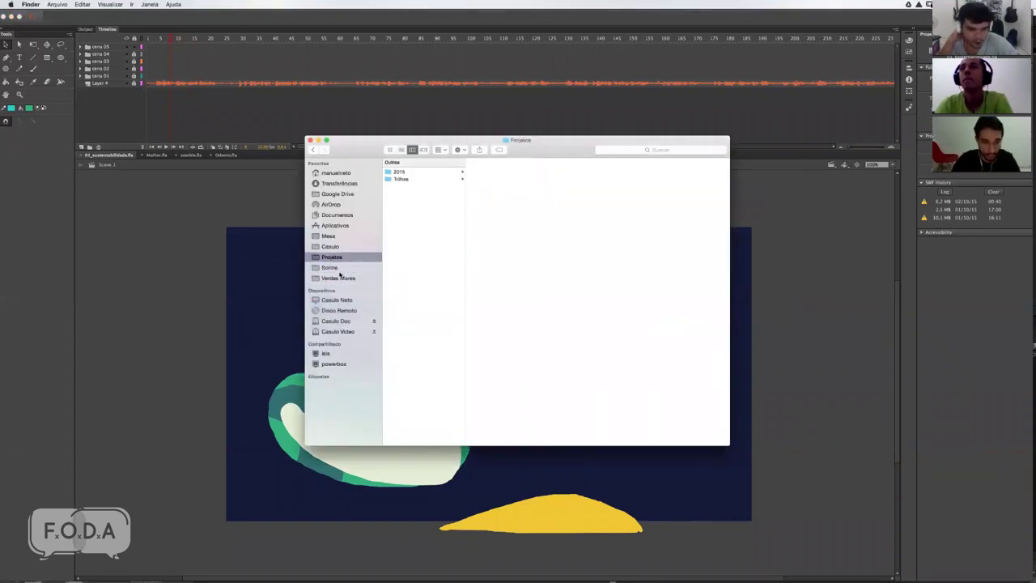
click(338, 268)
Step: In Chrome, go from the Ronda Vimeo tab to your My Videos page
key(super+Tab)
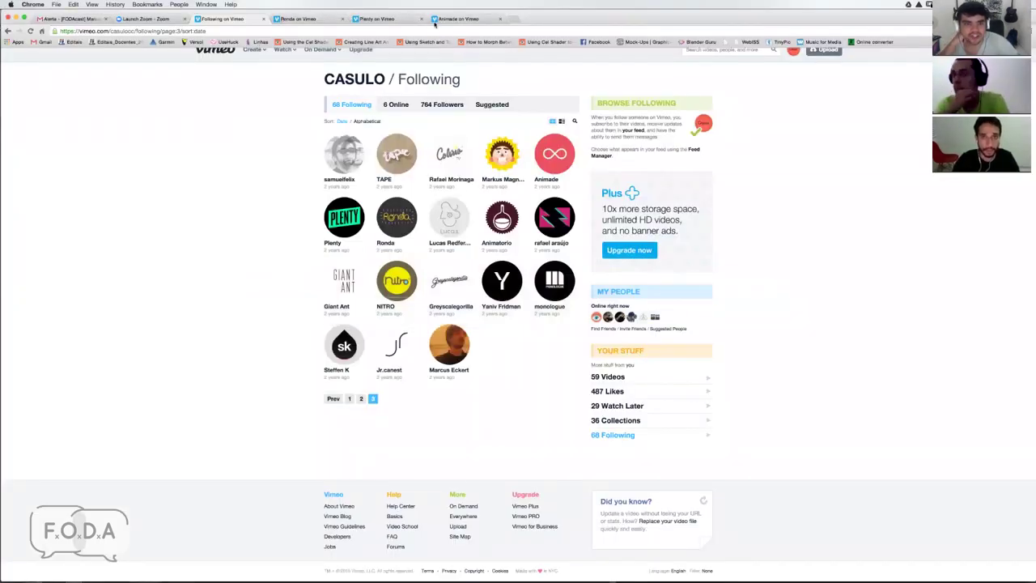
click(308, 19)
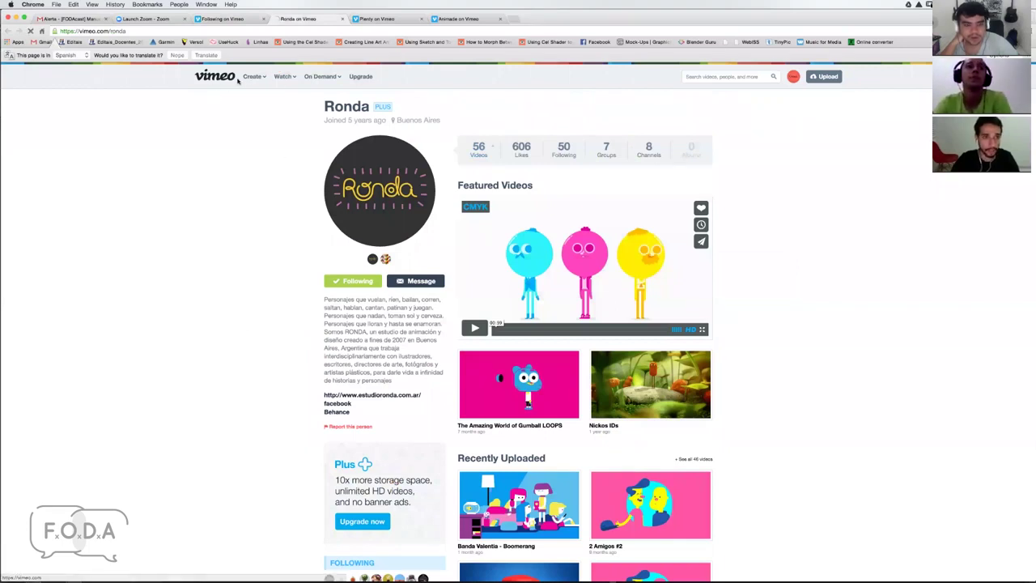
mouse_move(793, 76)
click(769, 189)
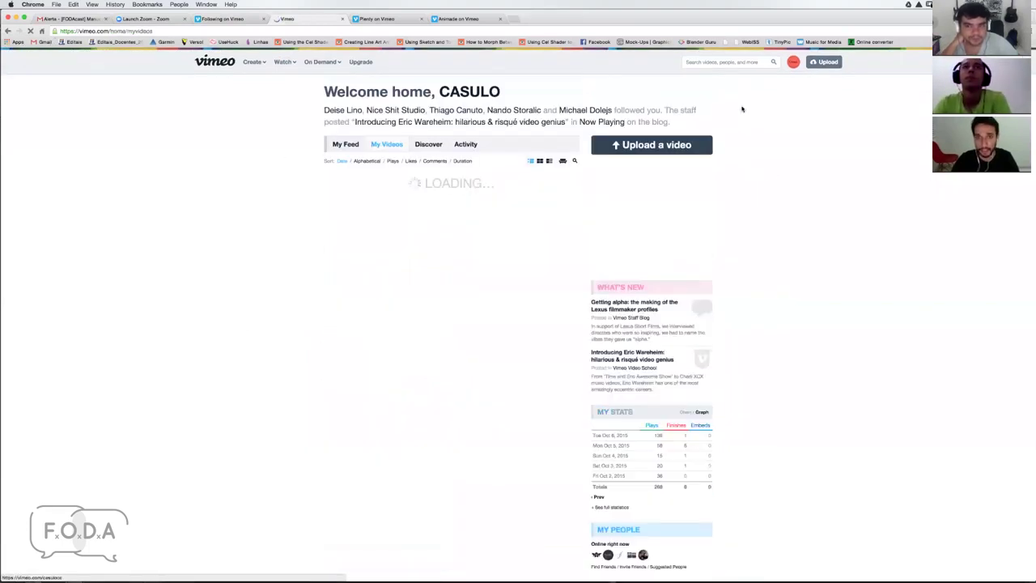
Step: Play an uploaded animation from My Videos, pause it once, and watch it to the end
click(436, 285)
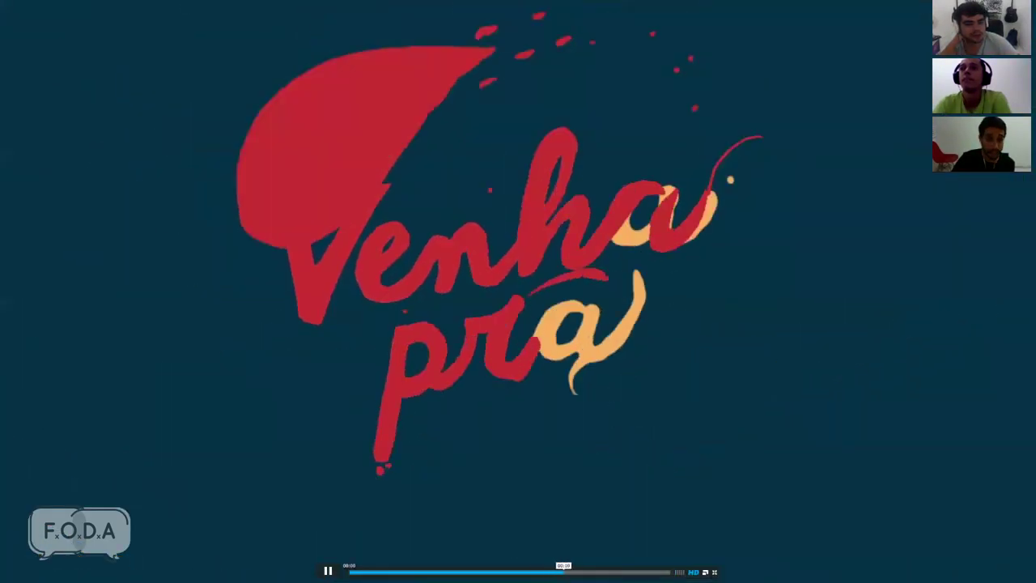
key(space)
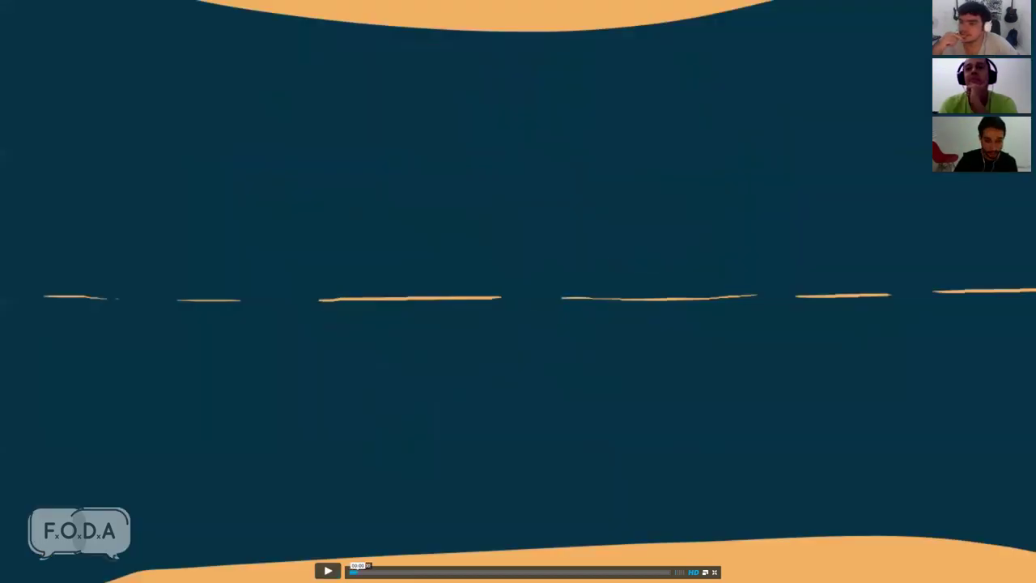
click(328, 570)
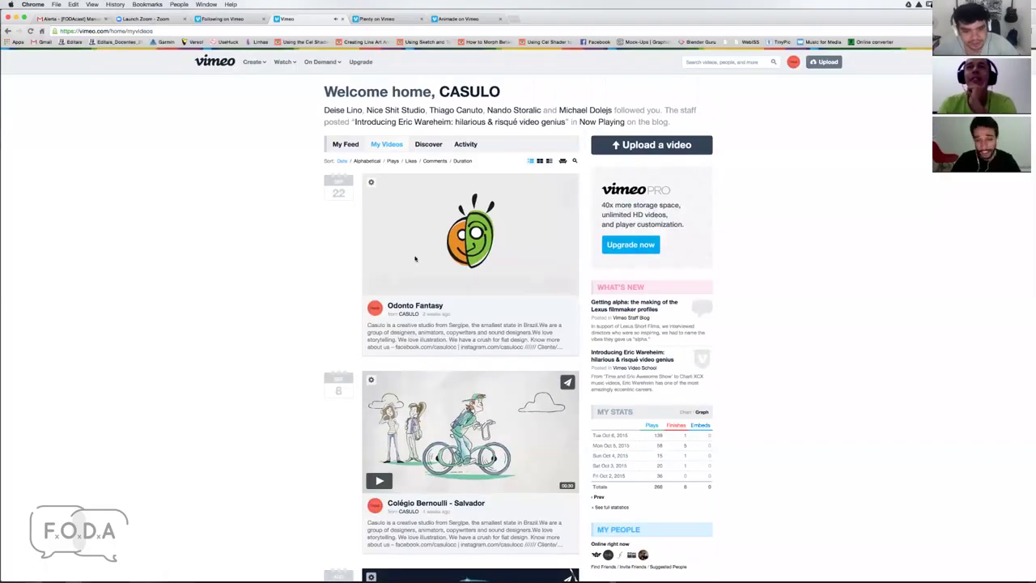
Step: Switch from the browser back to Adobe Flash via the app switcher
key(super+Tab)
click(385, 312)
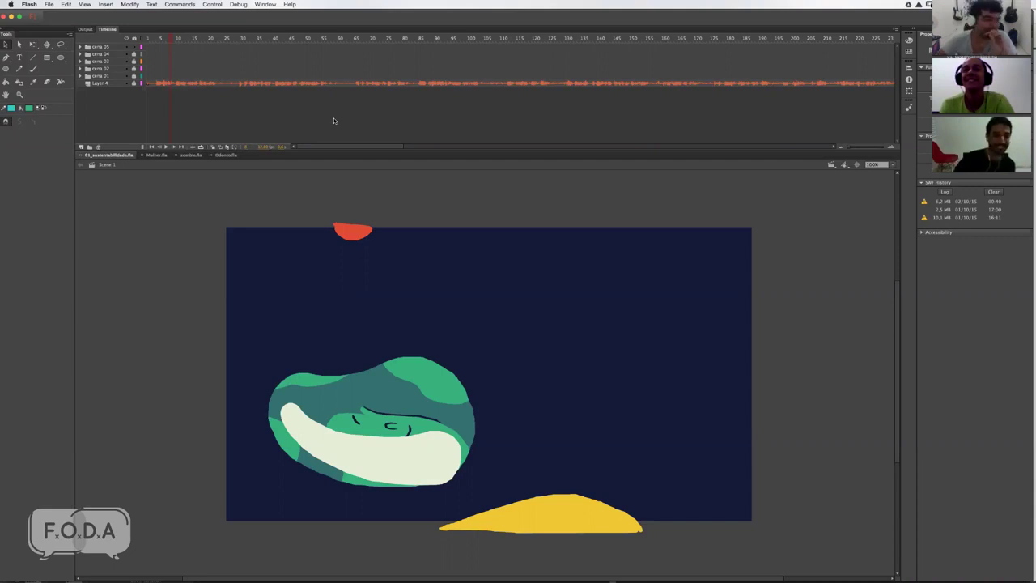
Step: Scrub the timeline across the star belt, Mario face, splash and Iron Man helmet morphs
drag(168, 39, 151, 41)
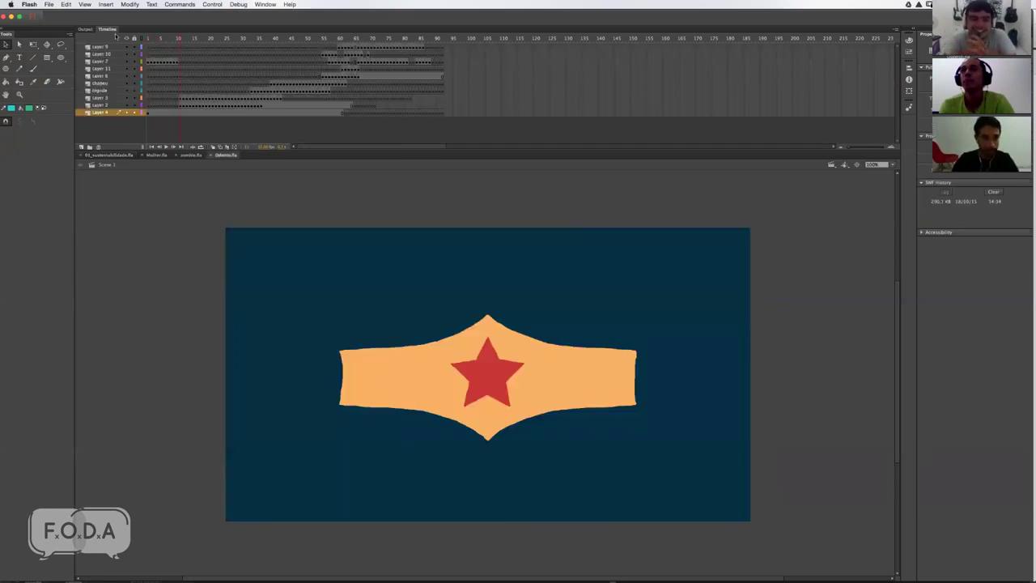
drag(156, 37, 289, 42)
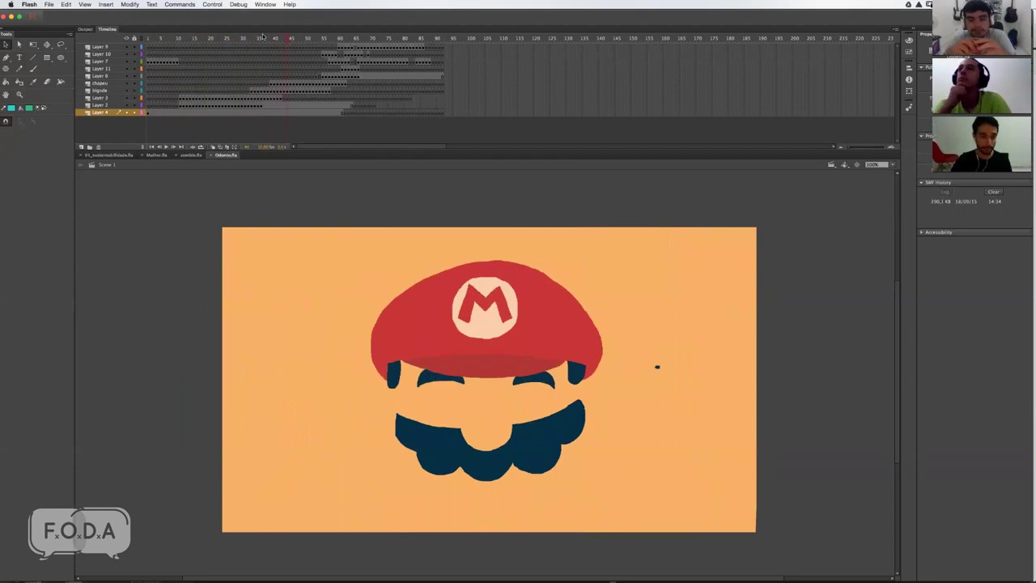
mouse_move(287, 37)
mouse_down()
mouse_move(340, 40)
mouse_move(178, 42)
mouse_move(268, 41)
mouse_up()
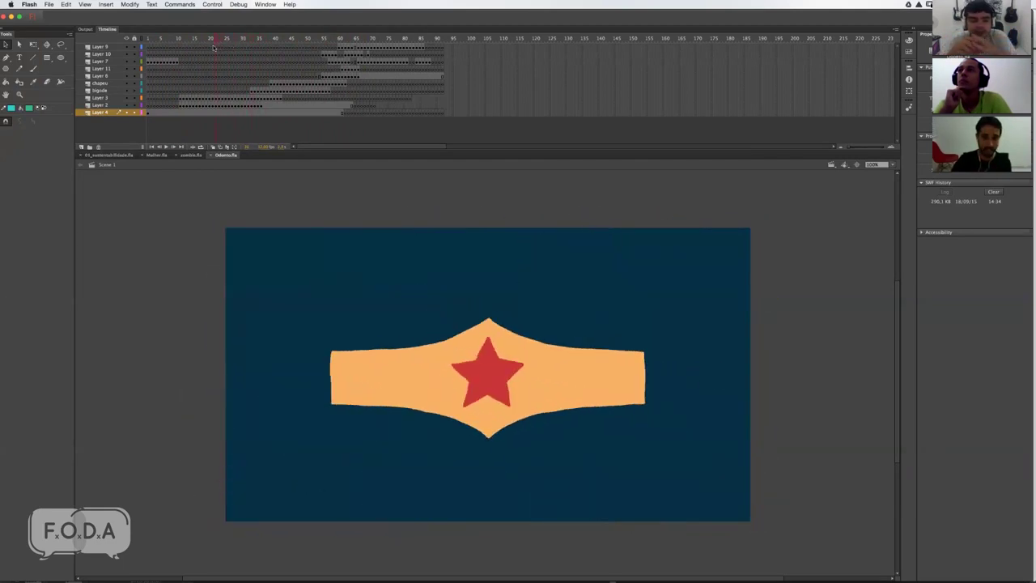
drag(221, 46, 294, 42)
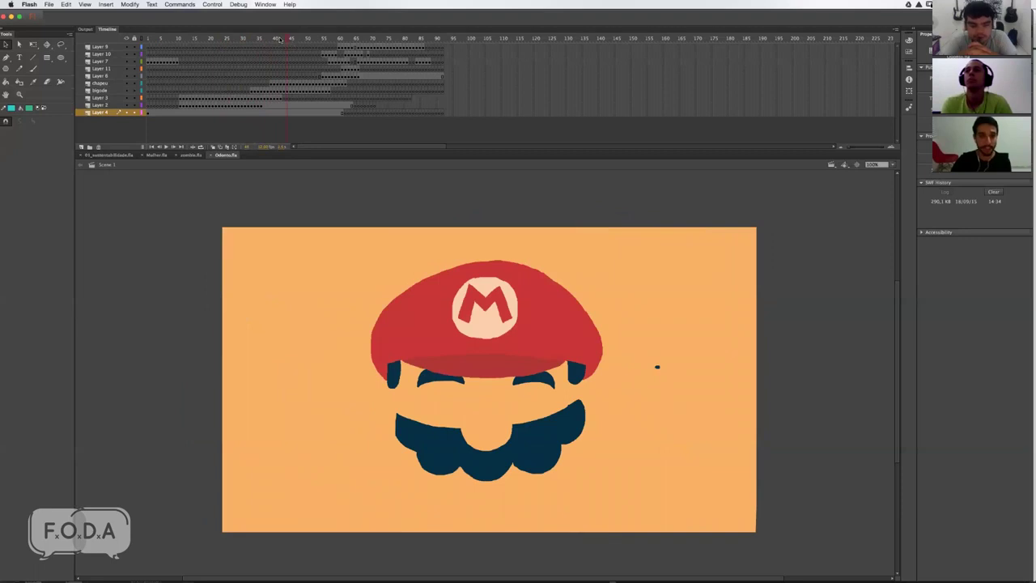
mouse_move(295, 40)
mouse_down()
mouse_move(146, 41)
mouse_move(390, 47)
mouse_move(279, 39)
mouse_up()
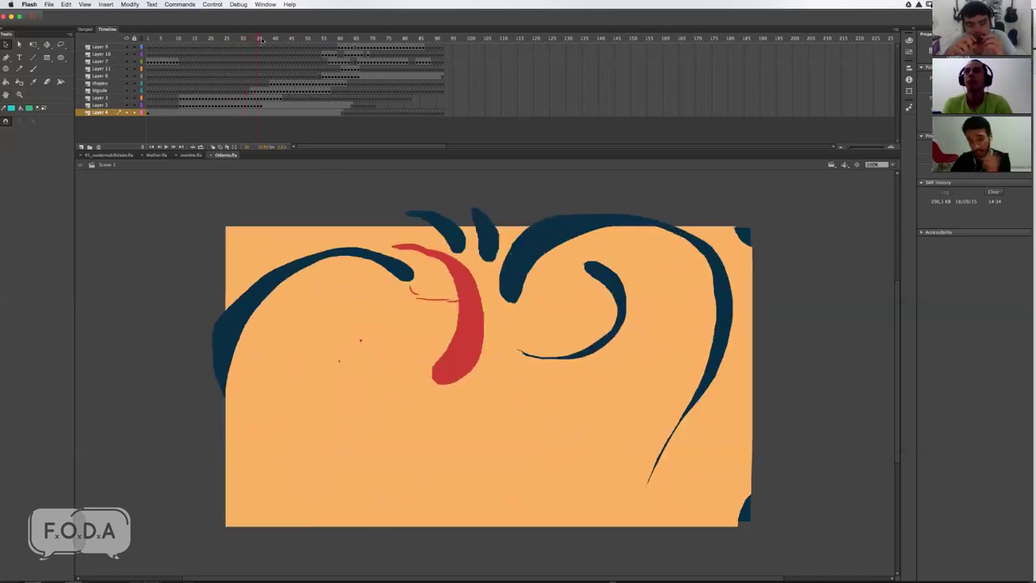
drag(279, 39, 387, 47)
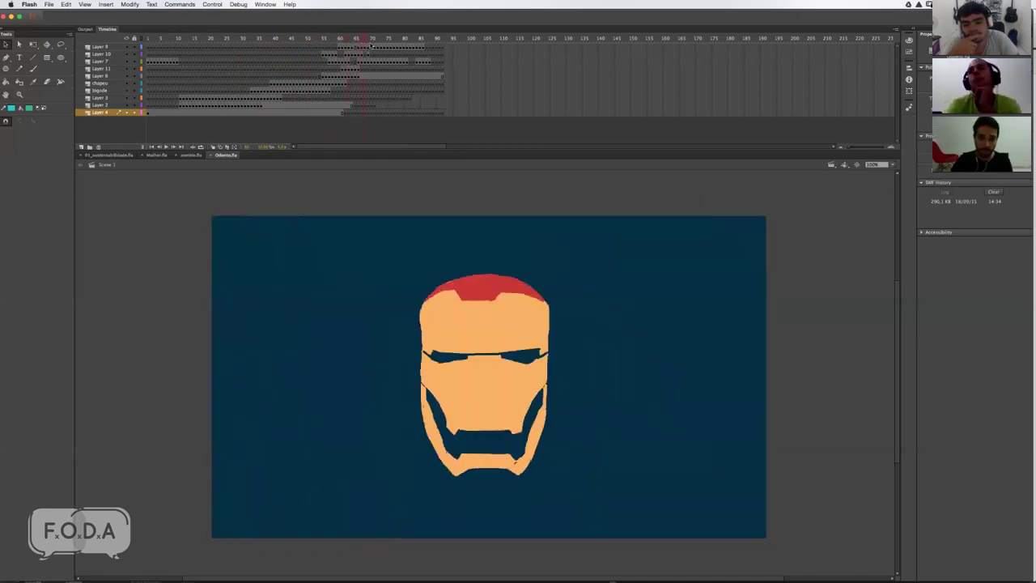
mouse_move(387, 47)
mouse_down()
mouse_move(420, 41)
mouse_move(324, 42)
mouse_up()
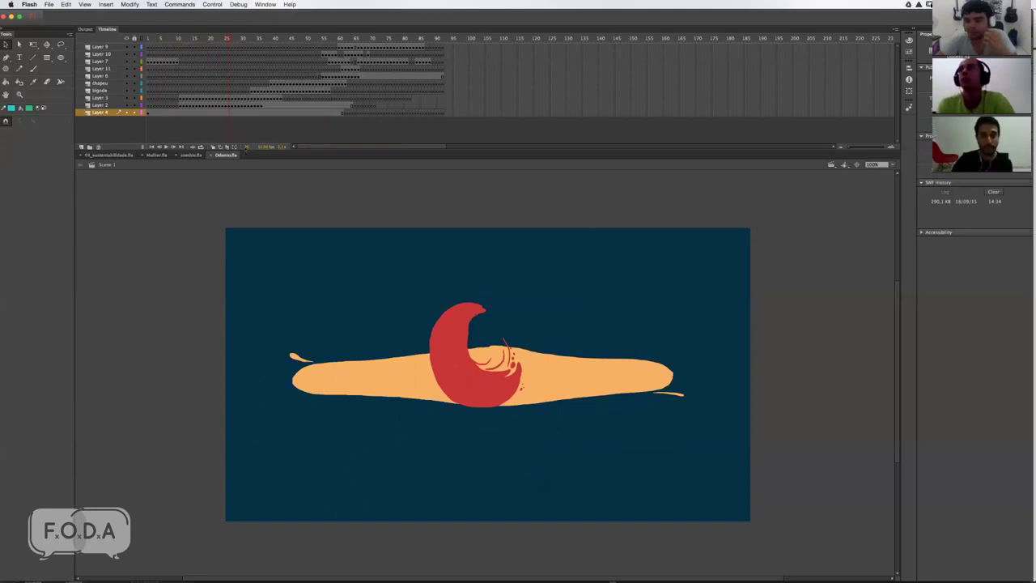
mouse_move(241, 38)
mouse_down()
mouse_move(338, 38)
mouse_move(233, 41)
mouse_up()
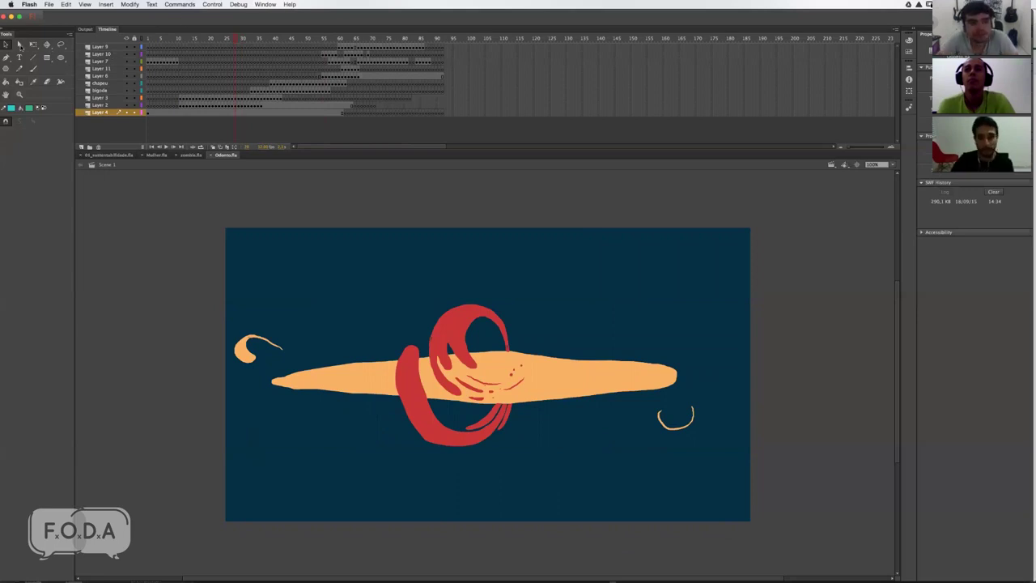
drag(209, 39, 176, 45)
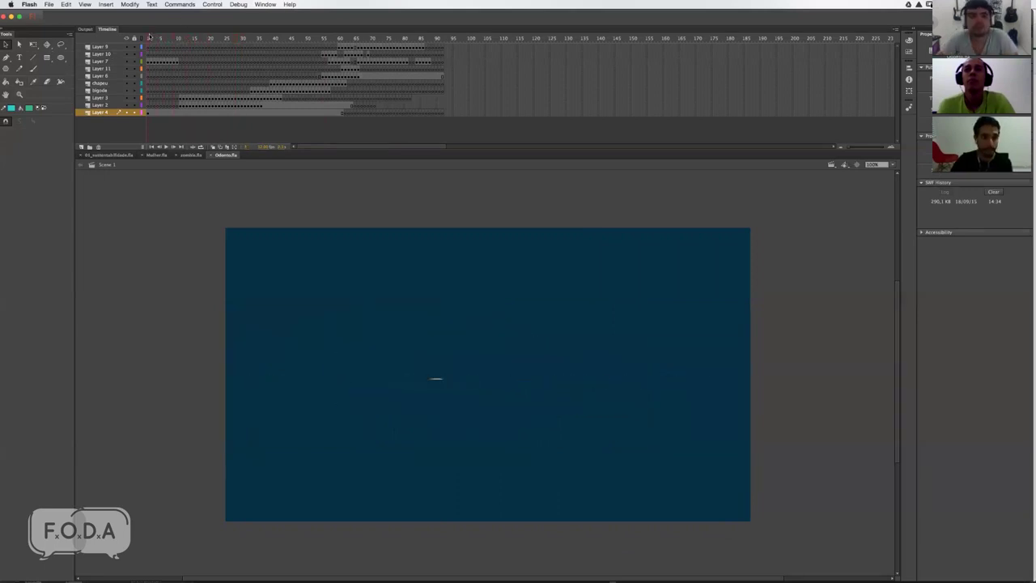
Step: Jump to belt frame 20 and the Iron Man helmet frames, then back to frame 1
click(210, 39)
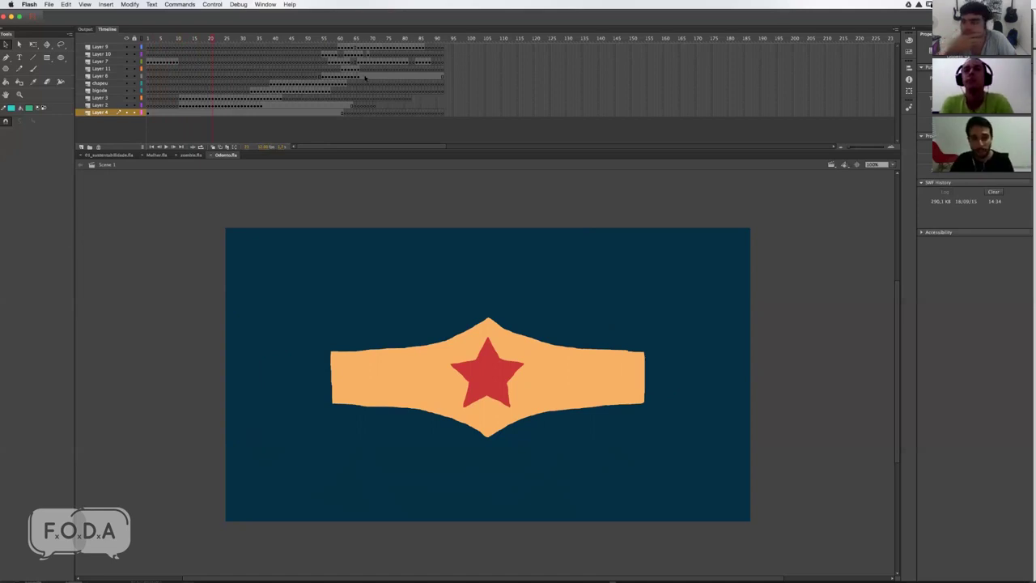
click(366, 38)
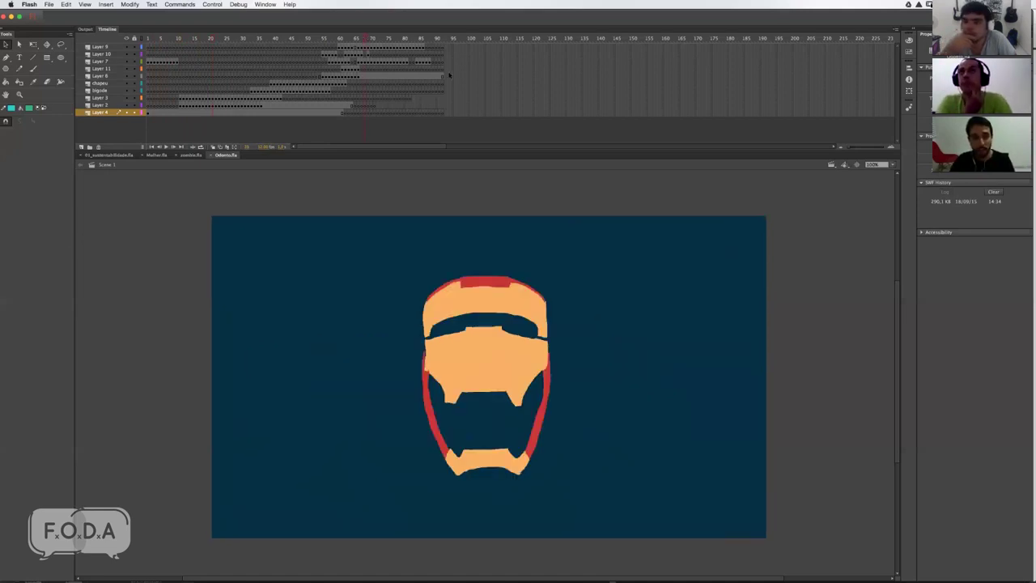
mouse_move(370, 39)
mouse_down()
mouse_move(404, 41)
mouse_move(256, 40)
mouse_up()
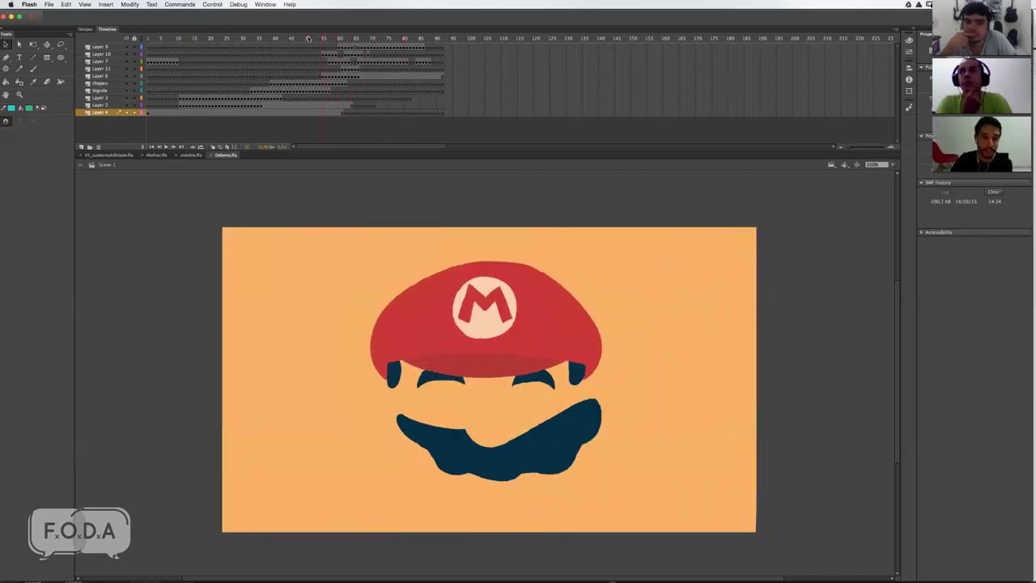
drag(162, 39, 138, 35)
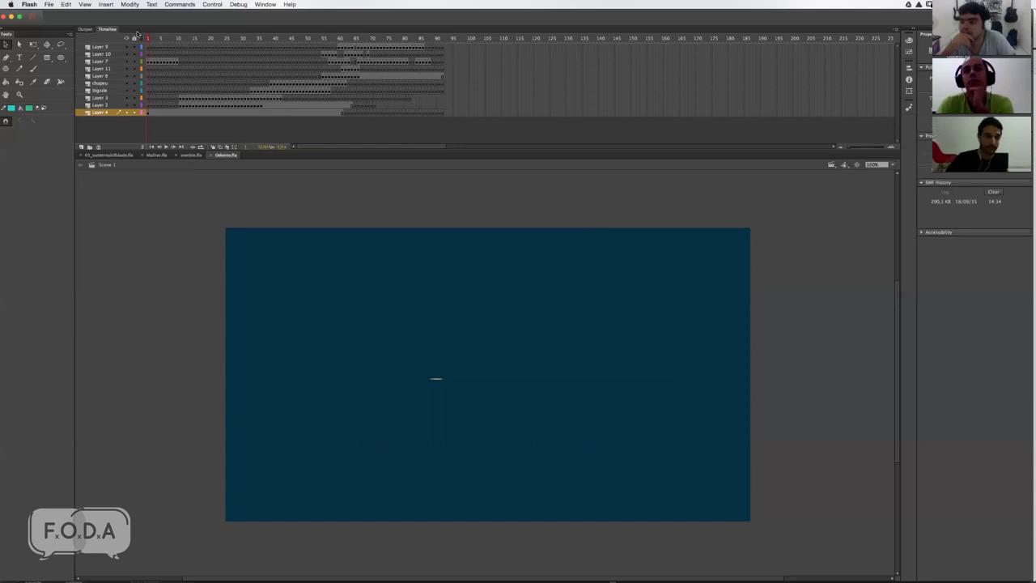
Step: Advance to the star tiara, play from frame 1, and switch to the sustainability file
drag(156, 36, 243, 38)
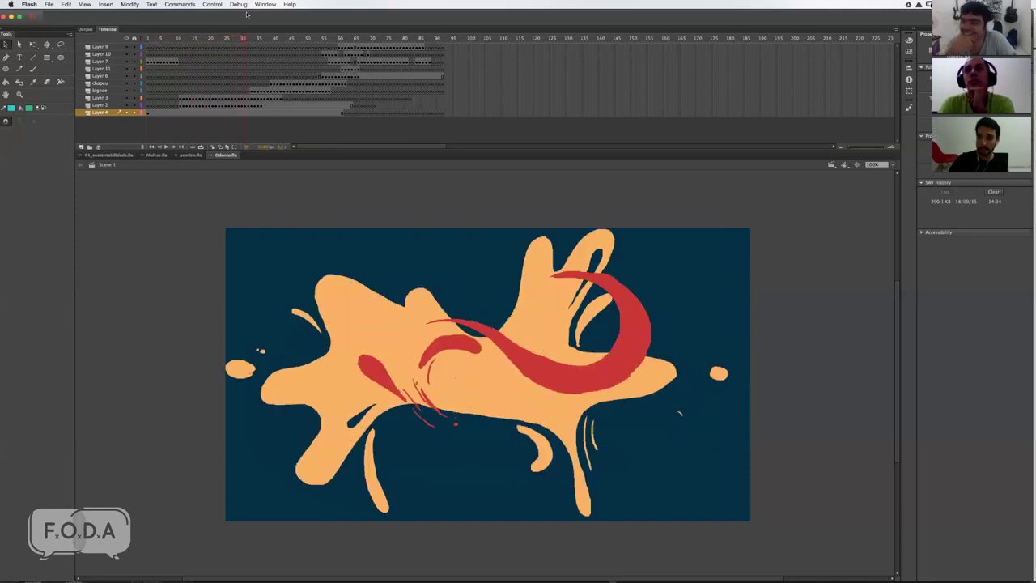
click(149, 38)
key(Return)
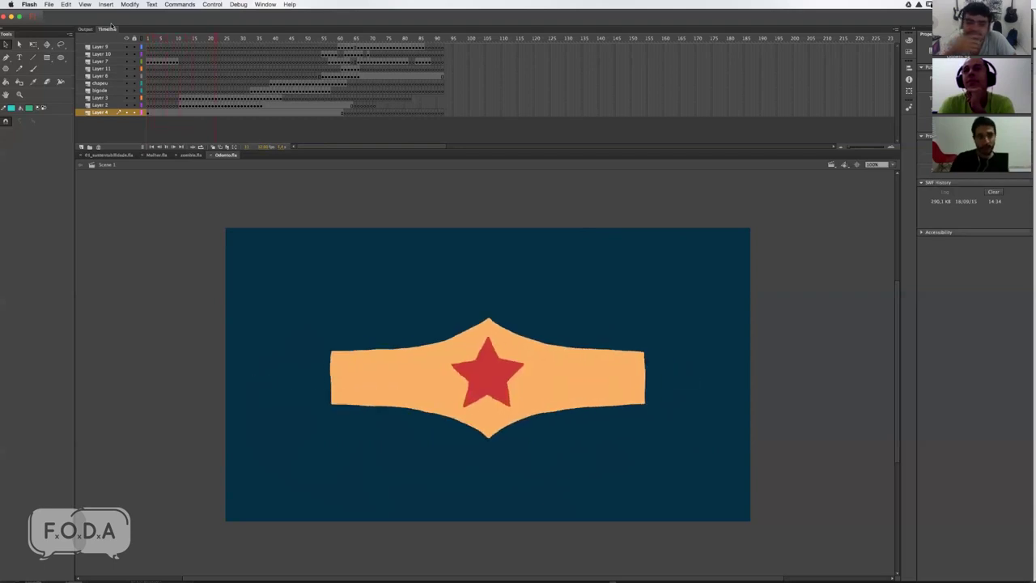
click(114, 154)
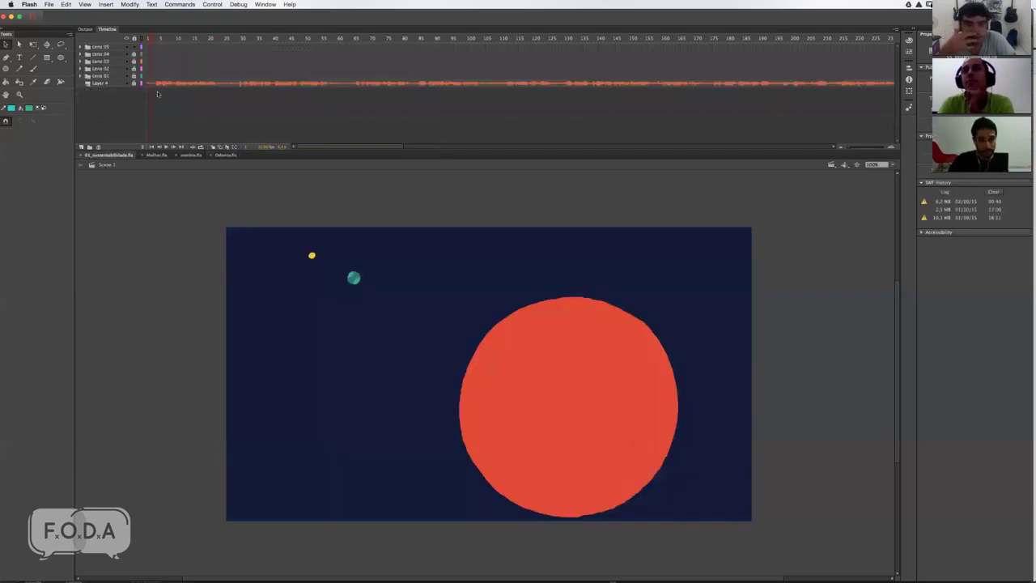
Step: Scrub the sustainability file from the Earth scene to the zombie man and back to the red sun
mouse_move(190, 39)
mouse_down()
mouse_move(272, 41)
mouse_move(240, 41)
mouse_up()
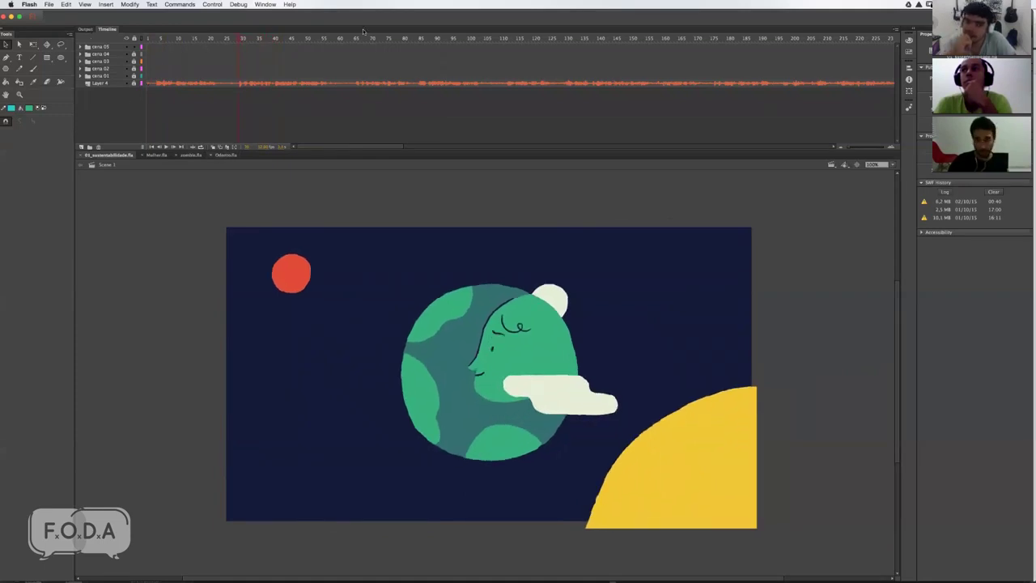
mouse_move(450, 42)
mouse_down()
mouse_move(483, 39)
mouse_move(279, 38)
mouse_up()
click(243, 41)
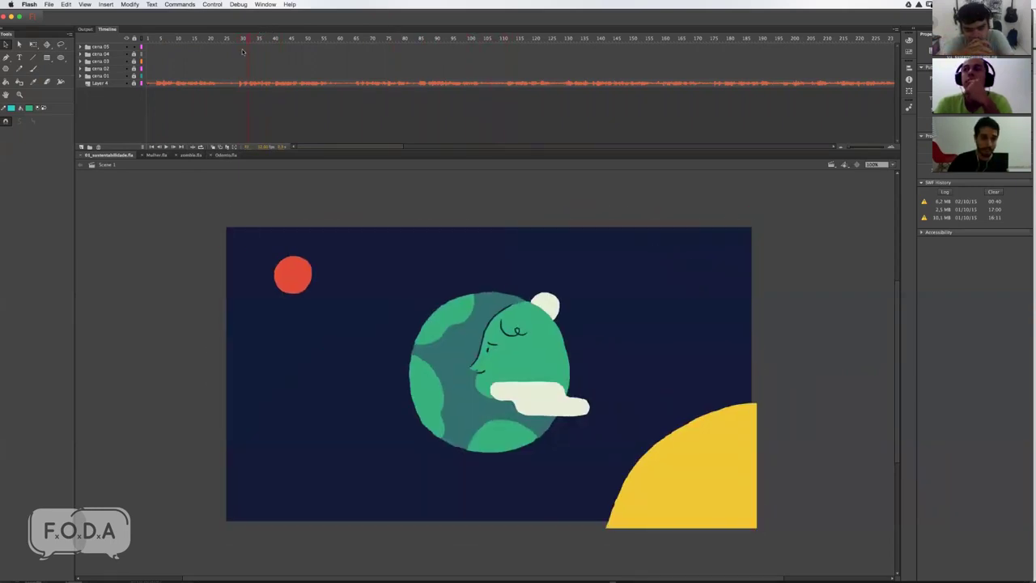
Step: Switch to the star emblem file and scrub through it around frame 30
click(224, 154)
mouse_move(219, 40)
mouse_down()
mouse_move(305, 38)
mouse_move(179, 38)
mouse_move(204, 62)
mouse_up()
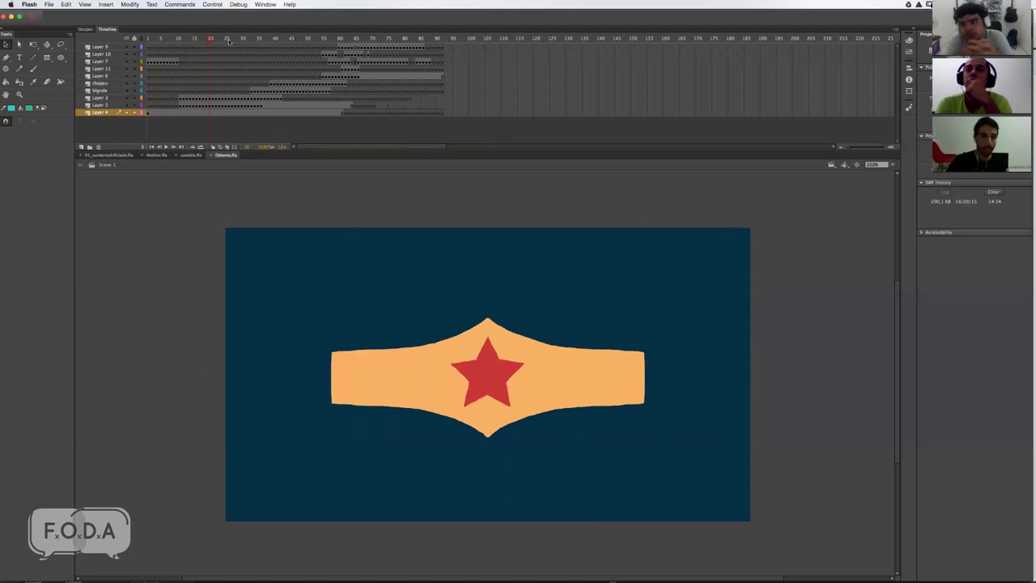
drag(234, 39, 306, 39)
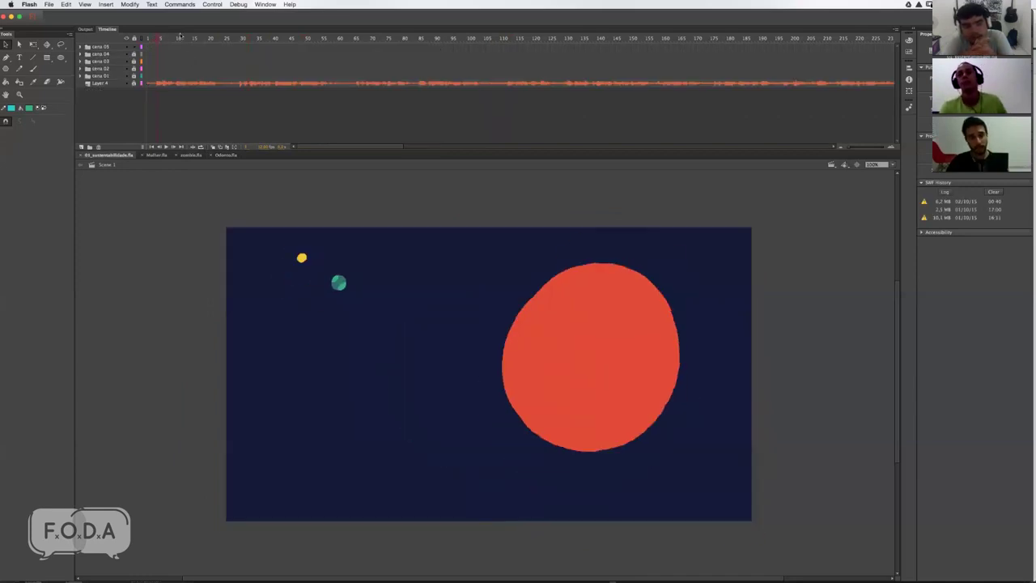
drag(179, 38, 209, 38)
key(super+Tab)
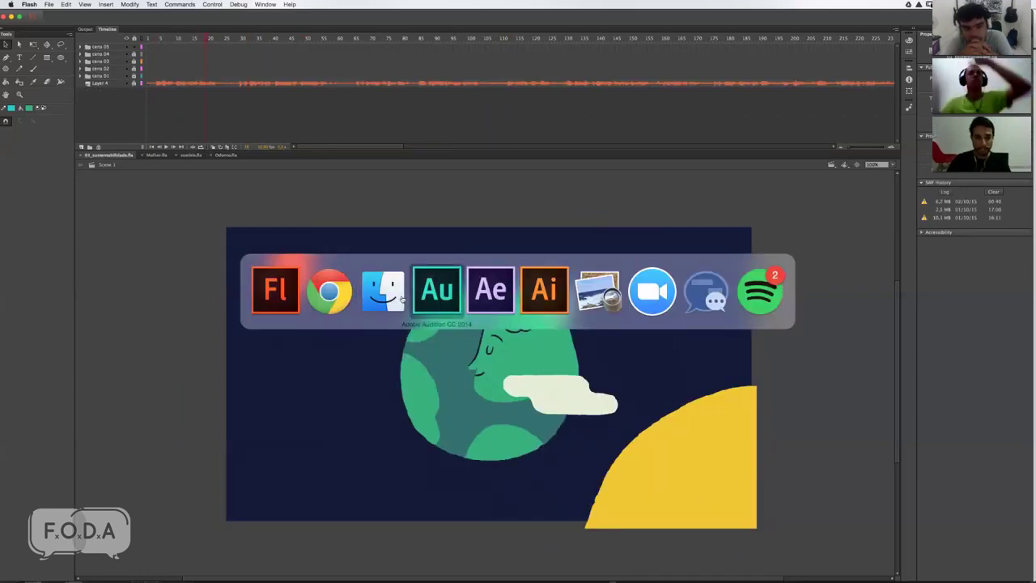
Step: Browse the Audio, Png and Jpg folders and open the Verdes Mares Render folder
click(402, 300)
click(404, 177)
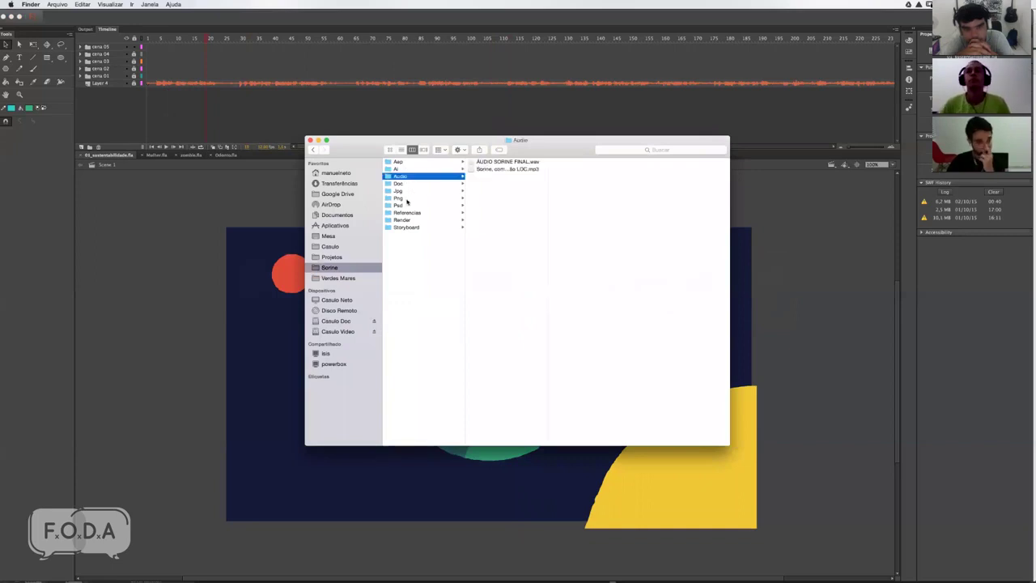
click(402, 220)
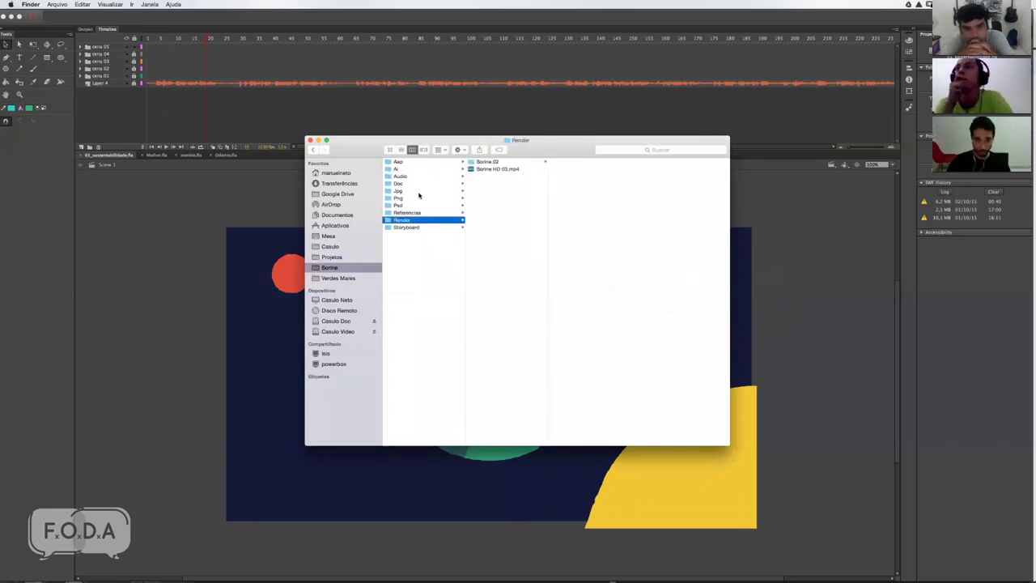
drag(491, 144, 491, 158)
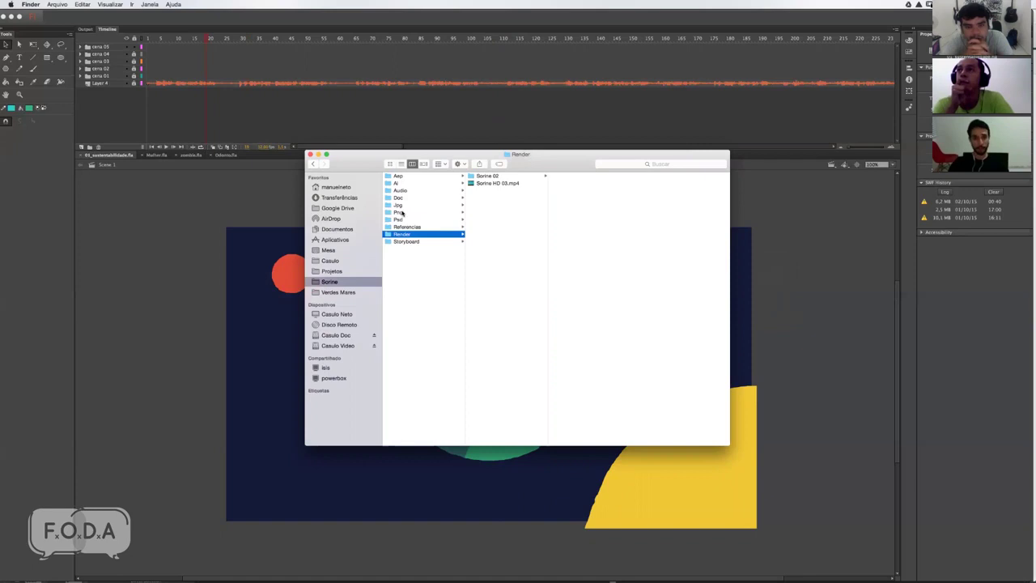
click(353, 291)
click(414, 205)
click(415, 213)
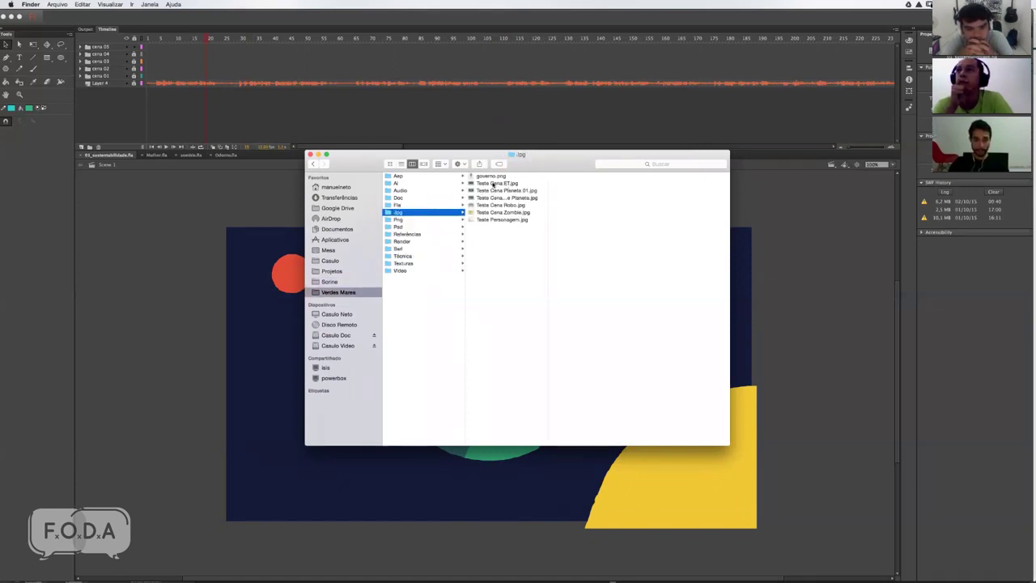
click(404, 242)
Step: Quick Look Animatic Verdes Mares.mov, then open it with QuickTime Player
click(486, 176)
key(space)
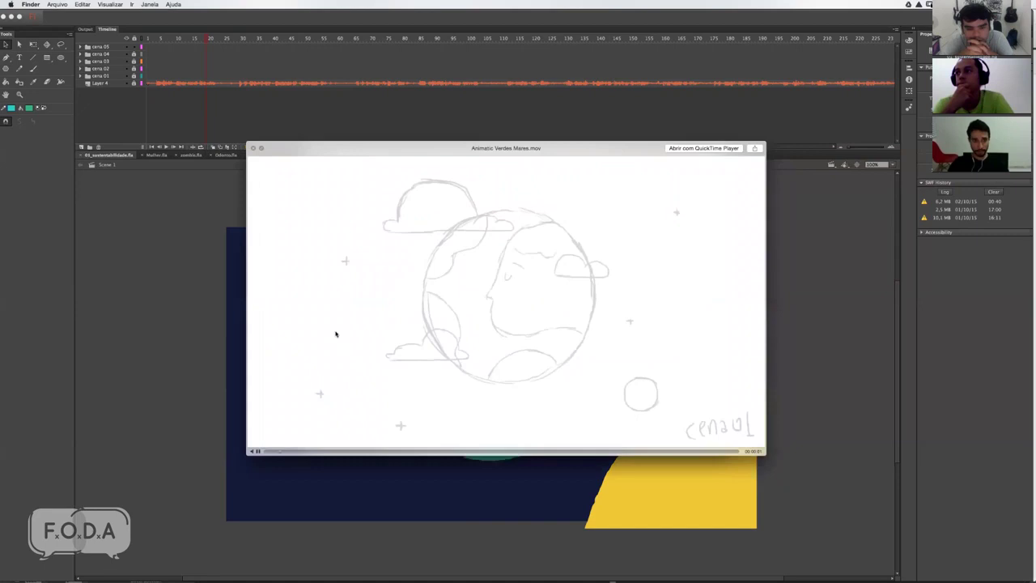
key(space)
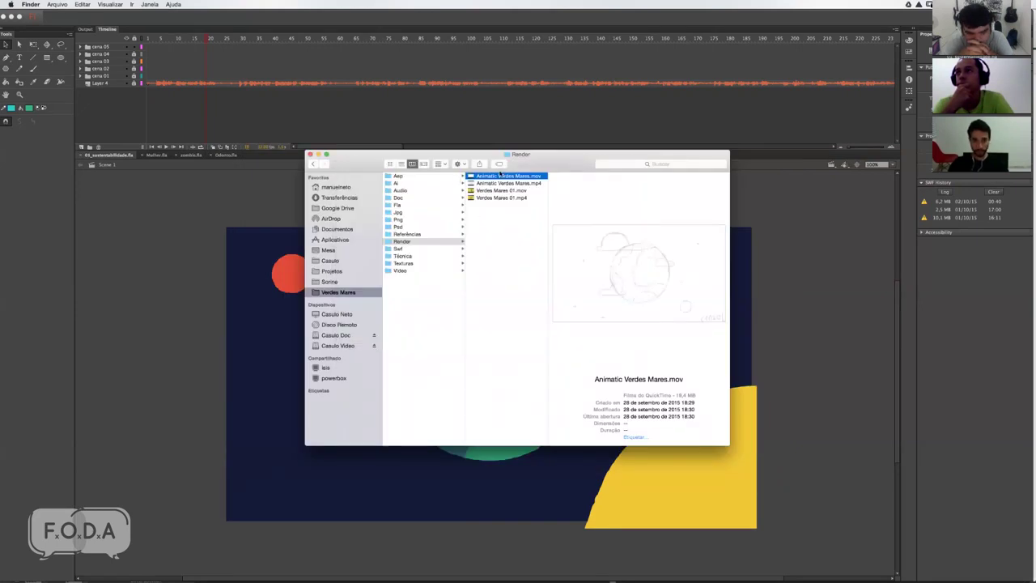
right_click(500, 175)
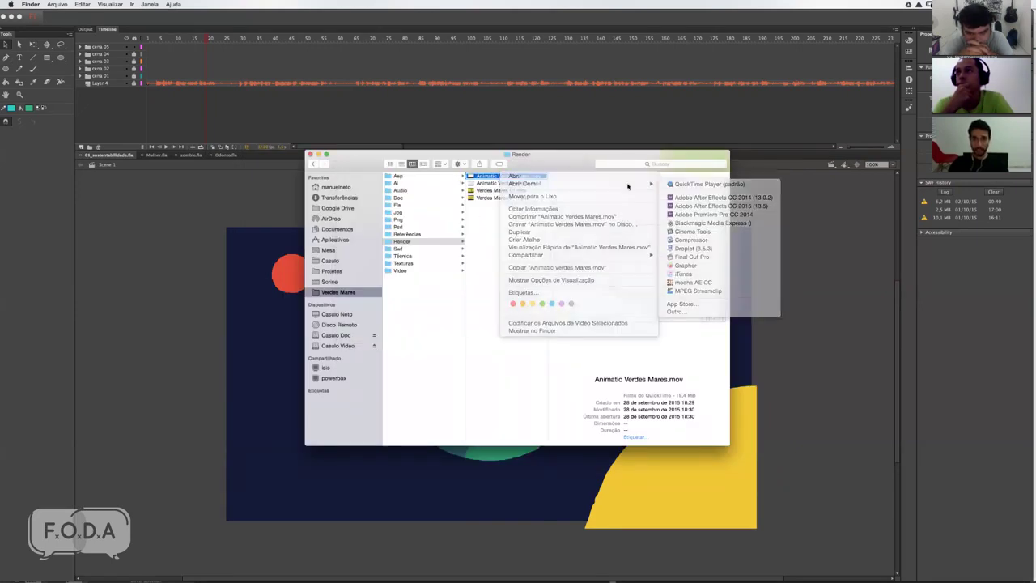
click(702, 184)
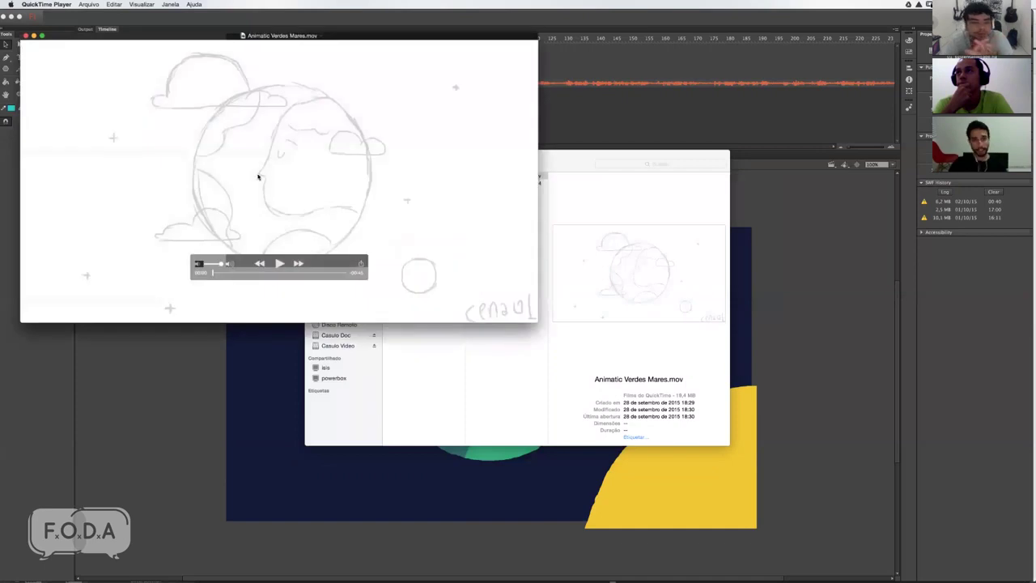
Step: Reposition the QuickTime animatic window toward the right, switching between Flash and the movie
drag(354, 36, 505, 54)
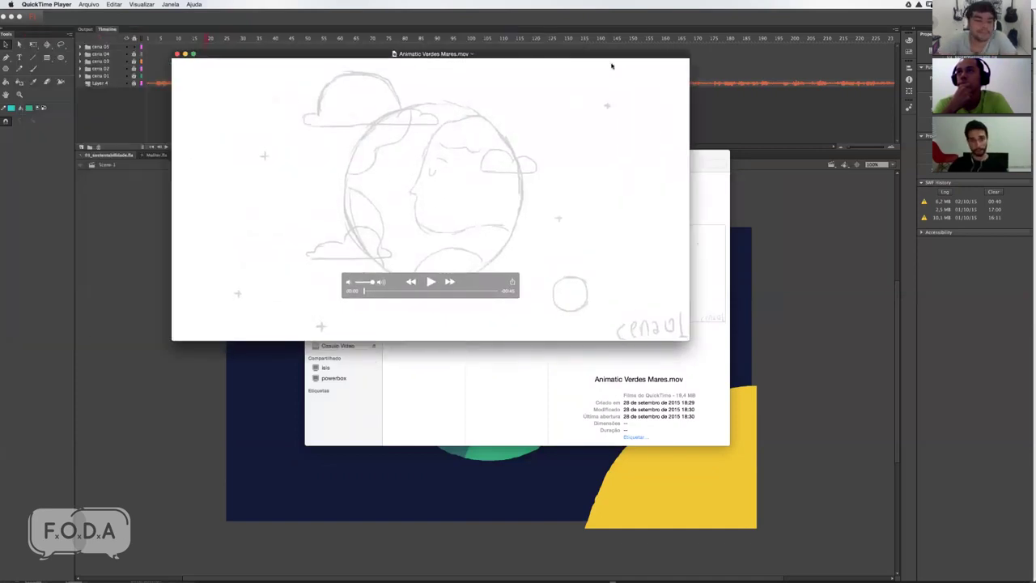
drag(612, 67, 683, 79)
click(412, 362)
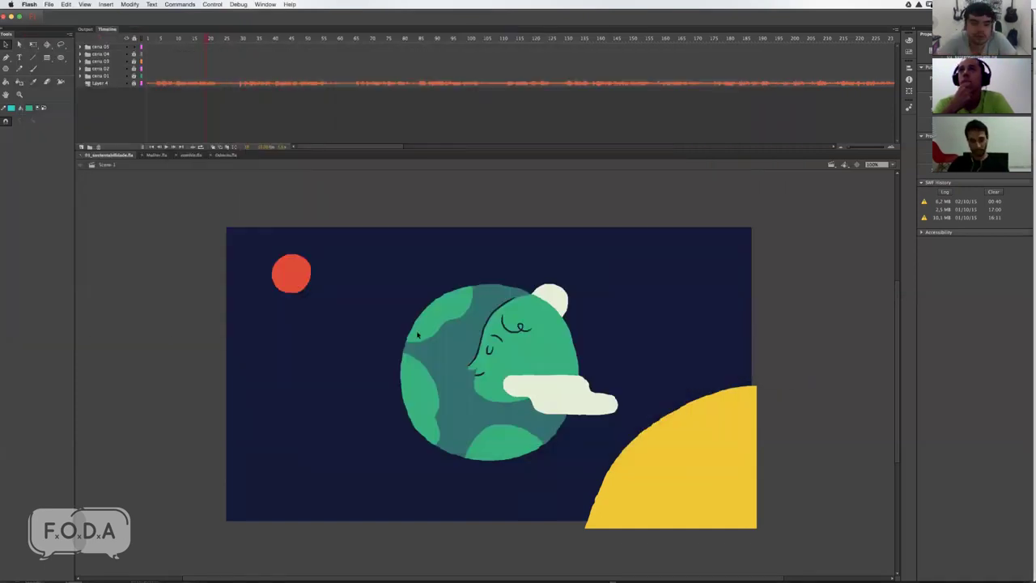
key(super+Tab)
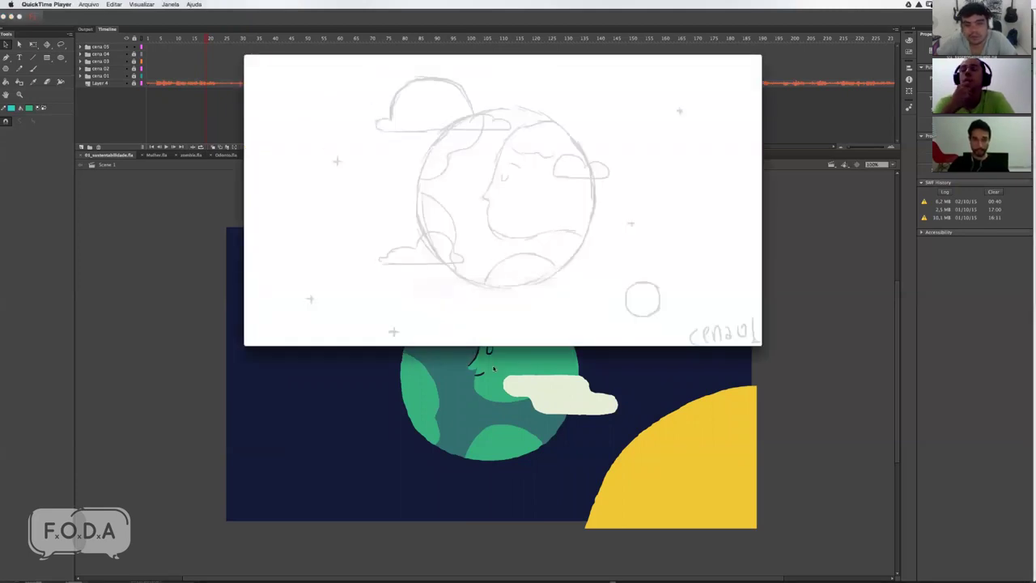
Step: Scrub the animatic through the opening, father-and-baby, monster-and-robot and later sketched scenes, then return to Flash
drag(438, 297, 490, 299)
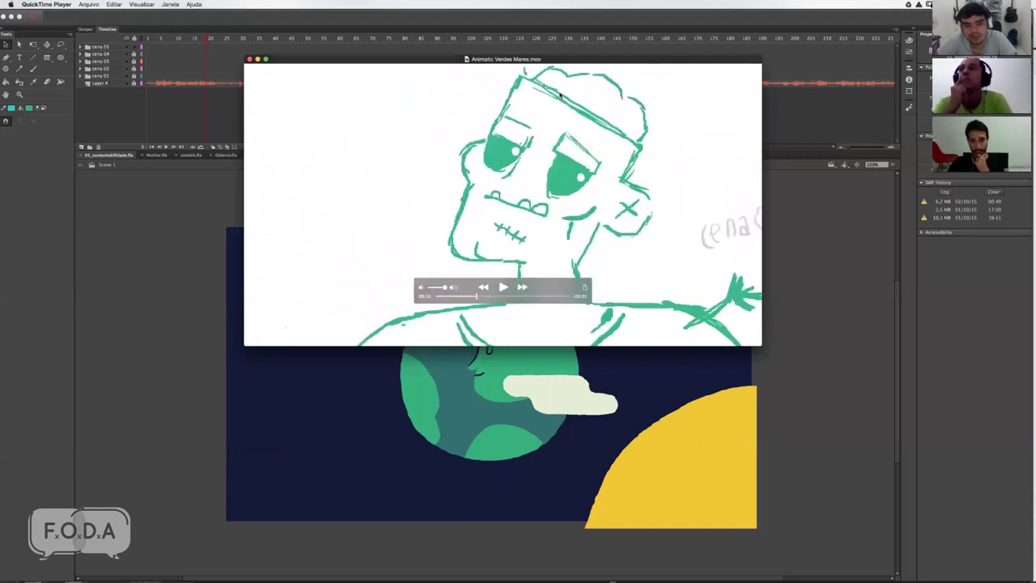
mouse_move(478, 295)
mouse_down()
mouse_move(506, 299)
mouse_move(456, 301)
mouse_up()
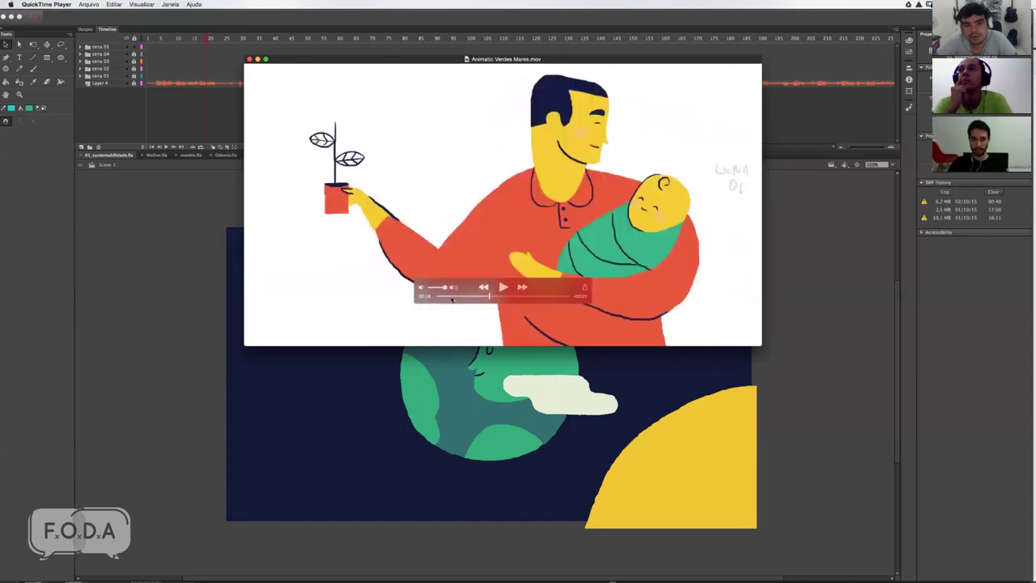
drag(456, 301, 425, 303)
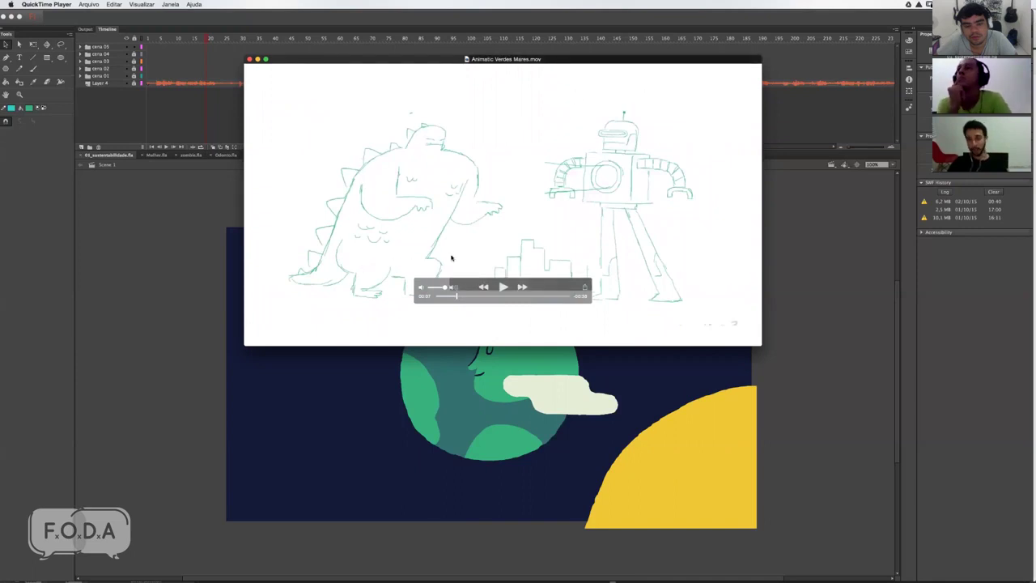
click(444, 288)
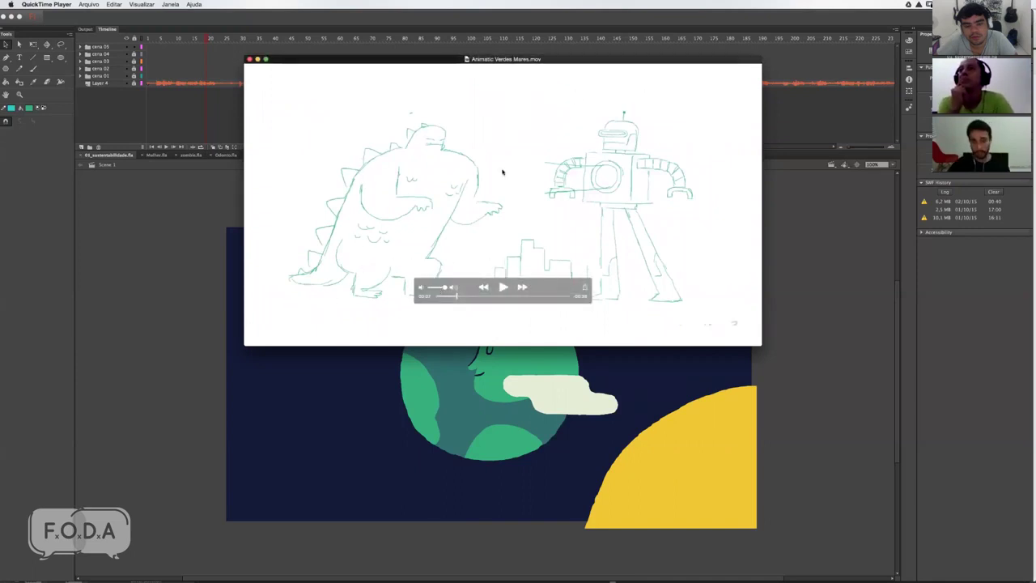
mouse_move(460, 296)
mouse_down()
mouse_move(484, 296)
mouse_move(474, 296)
mouse_up()
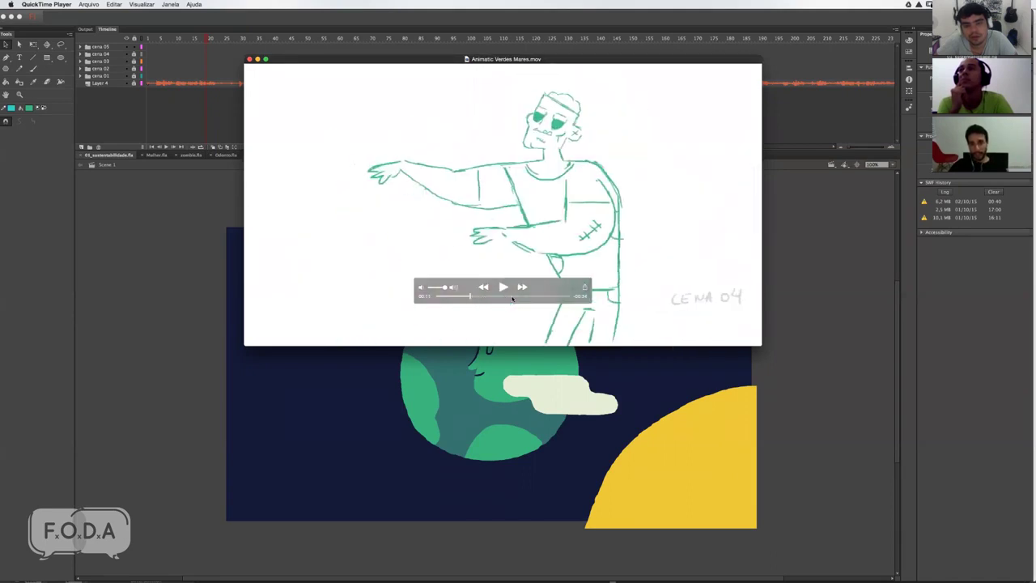
drag(538, 300, 529, 298)
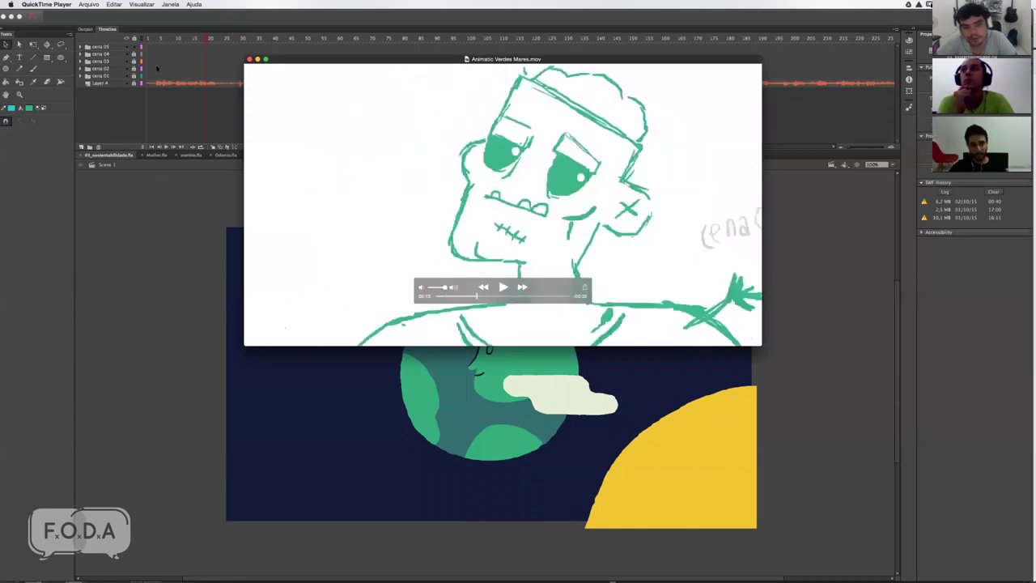
click(220, 84)
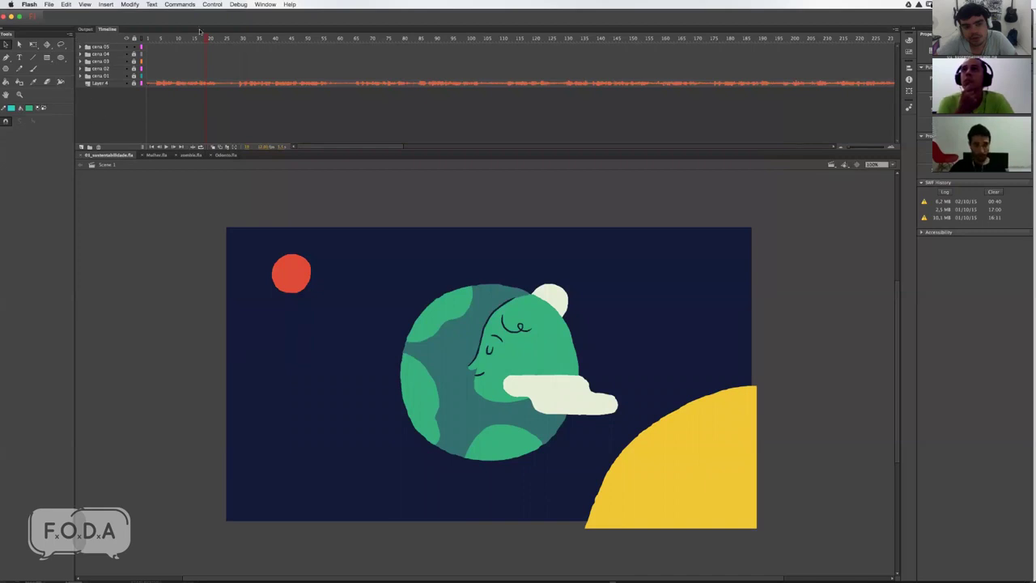
Step: Jump to frame 30 to show the sleeping green Earth with cloud, red sun and yellow planet
click(240, 39)
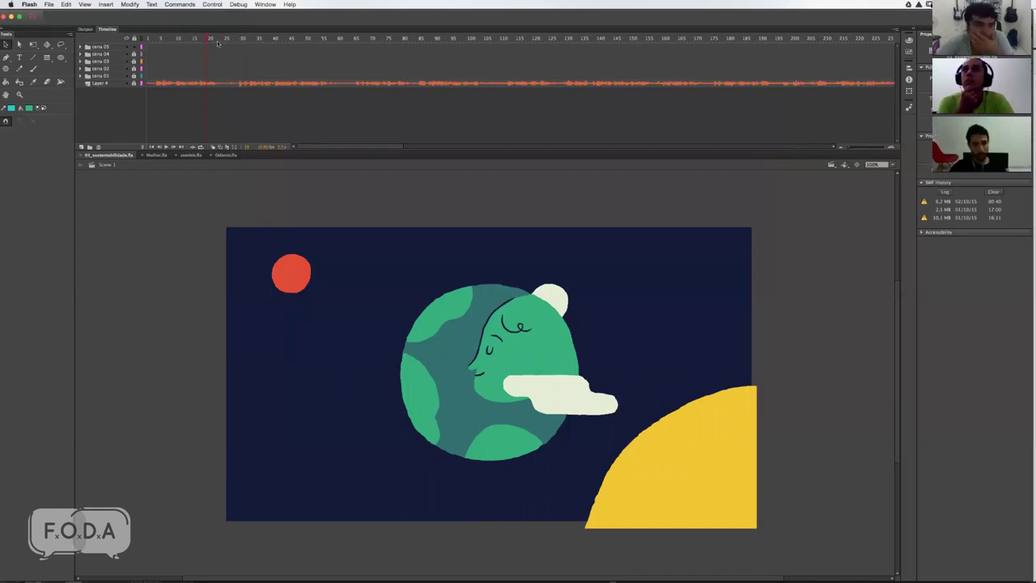
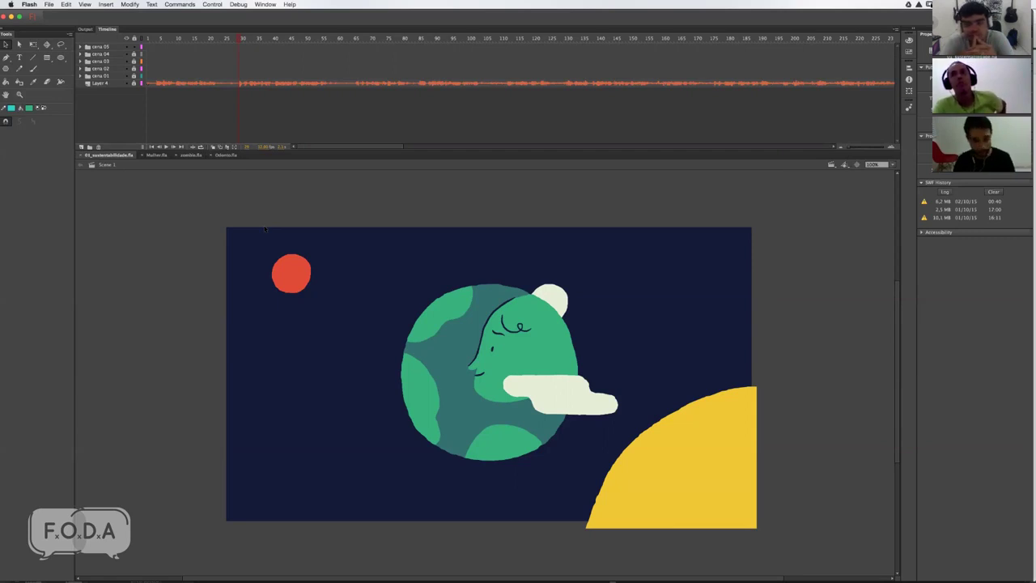
Step: Stay in Flash and step the earth scene forward a few frames on the timeline
key(super+Tab)
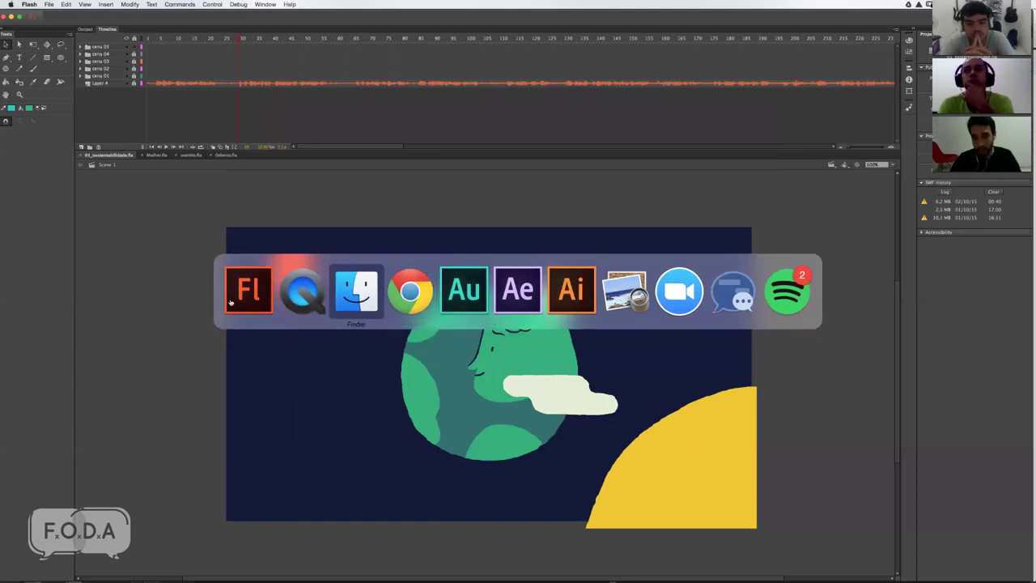
key(super)
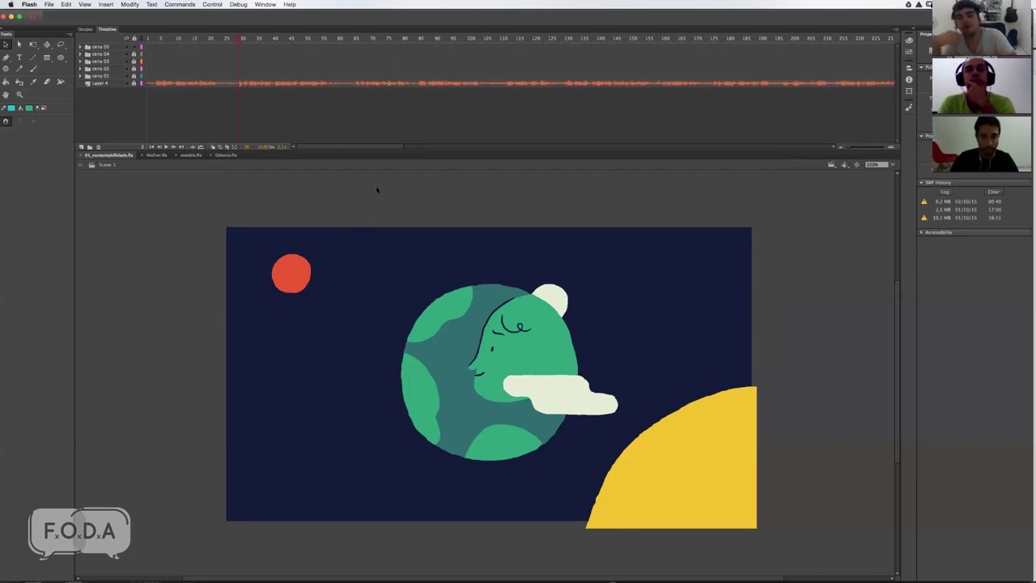
mouse_move(241, 38)
mouse_down()
mouse_move(253, 38)
mouse_move(192, 38)
mouse_up()
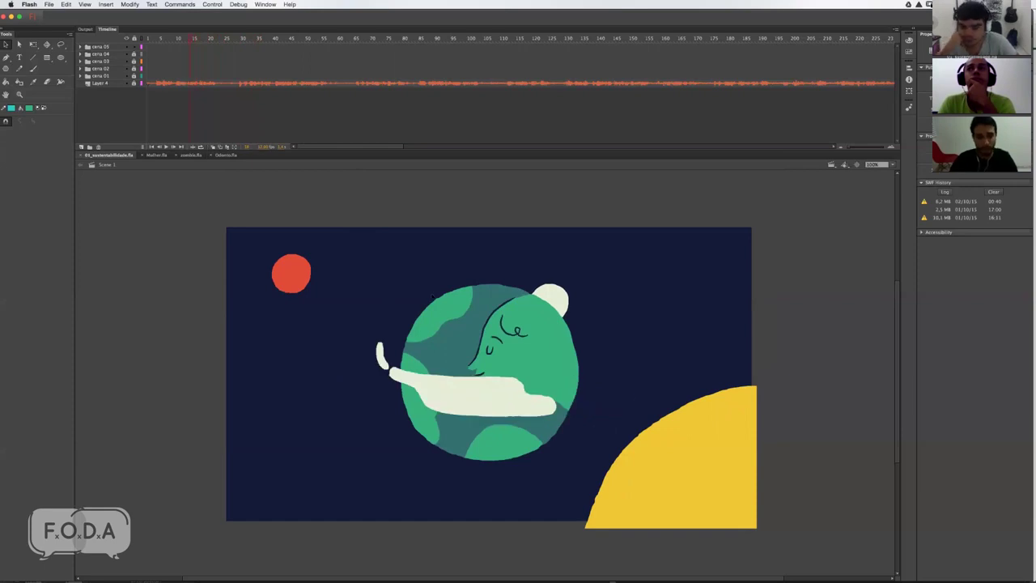
Step: In Finder, open the Verdes Mares 01.mov render with QuickTime Player
key(super+Tab)
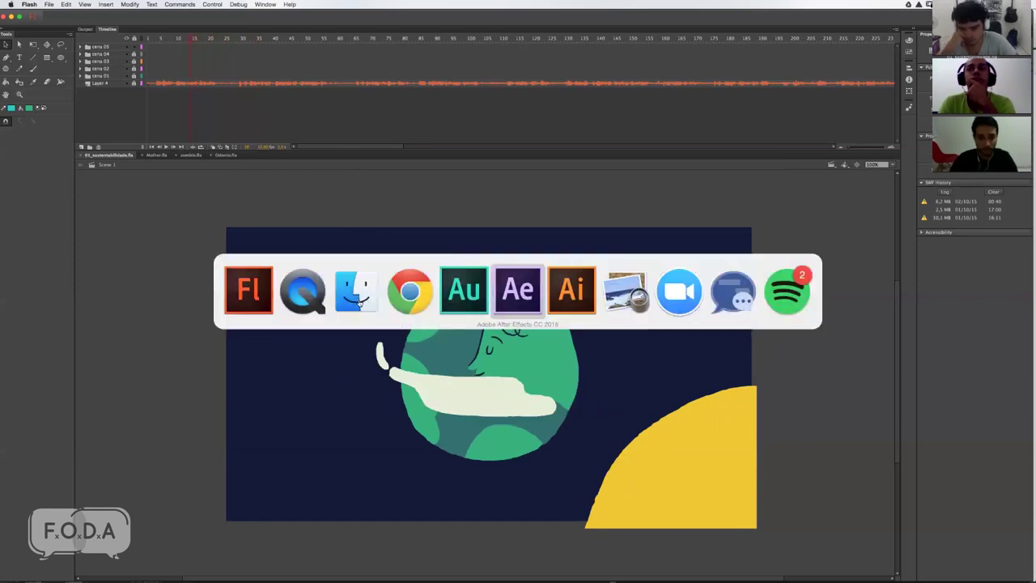
key(super+shift+Tab)
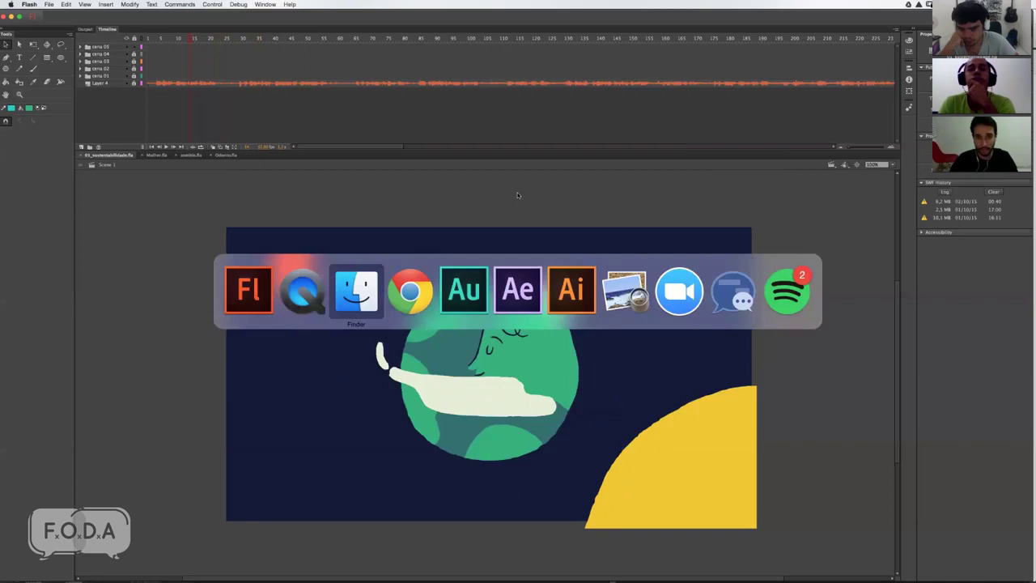
click(502, 190)
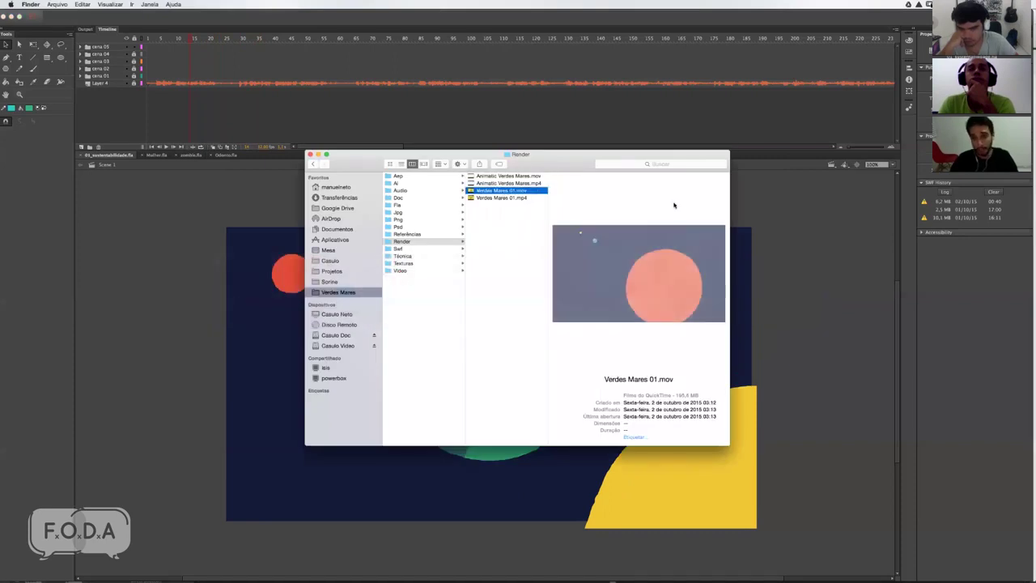
right_click(504, 191)
key(Right)
key(Return)
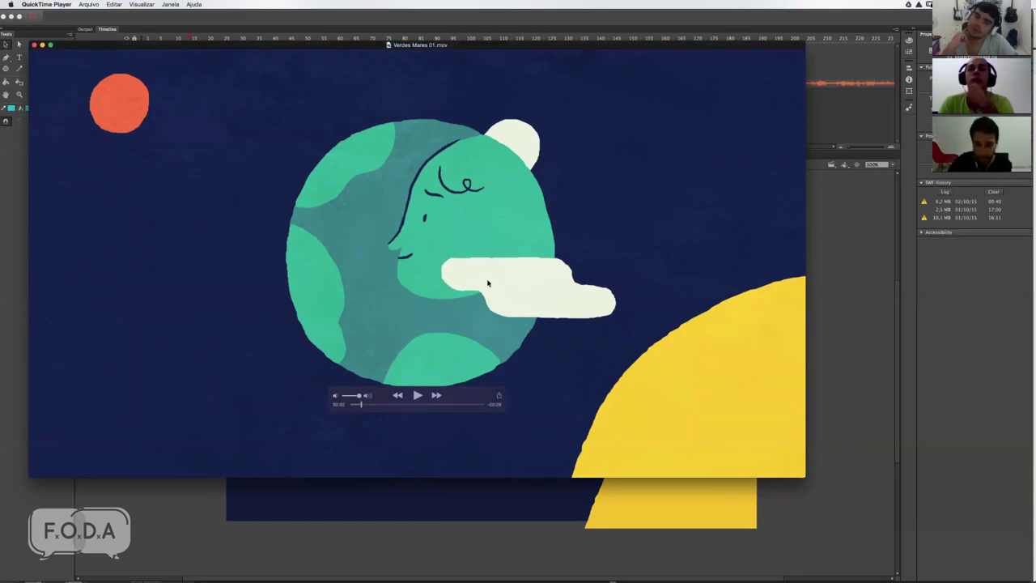
Step: Quit QuickTime Player after watching Verdes Mares 01.mov to return to Flash
key(super+q)
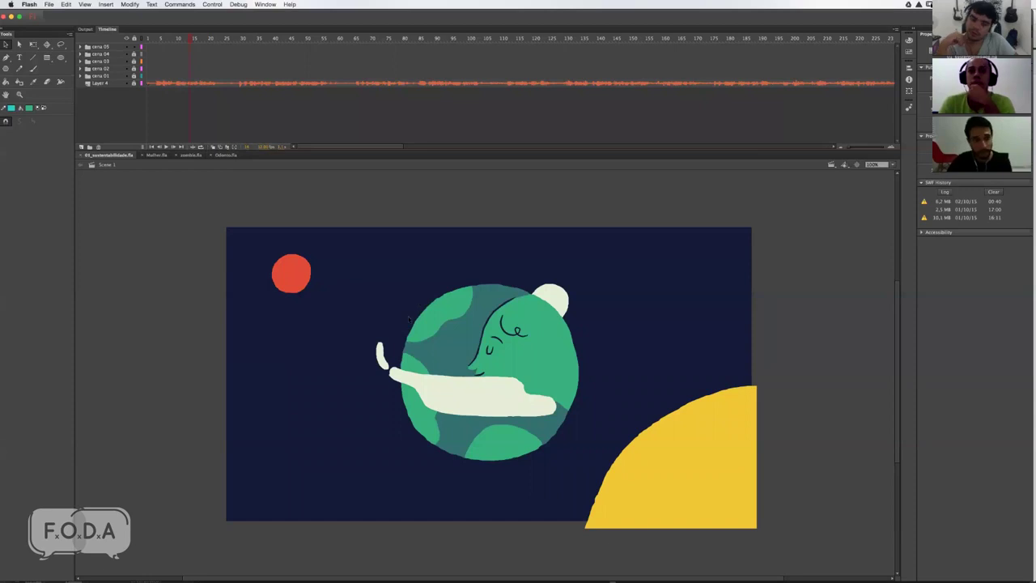
Step: Add a new Layer 1 and select, then clear, a span of its frames up to frame 19
click(81, 146)
click(176, 47)
drag(203, 52, 211, 55)
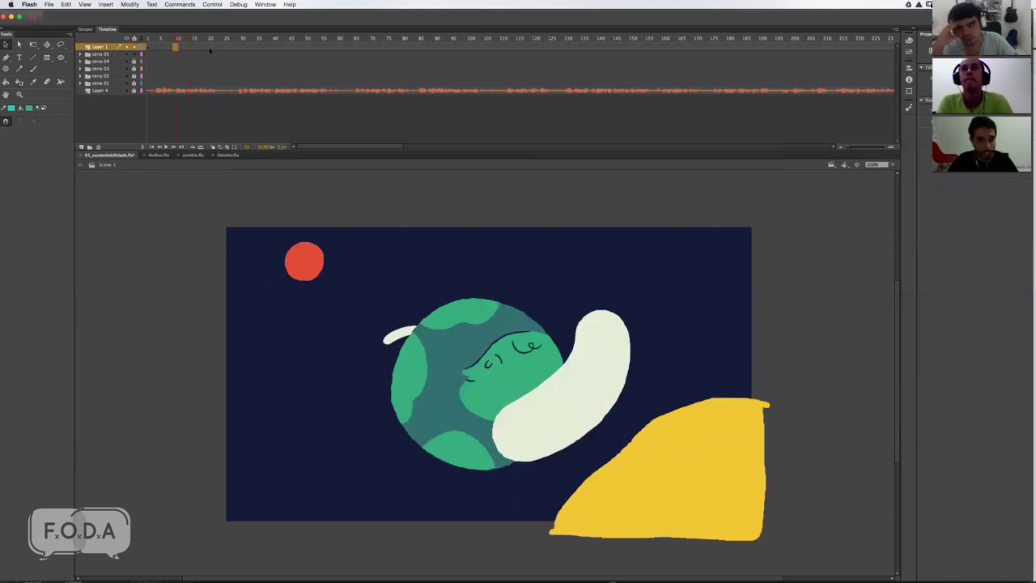
click(213, 59)
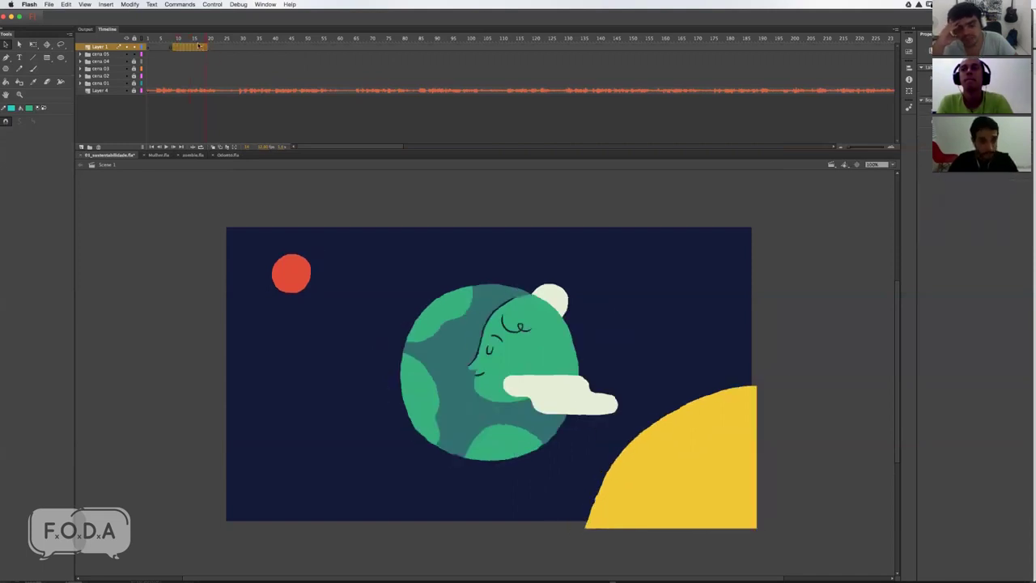
key(Return)
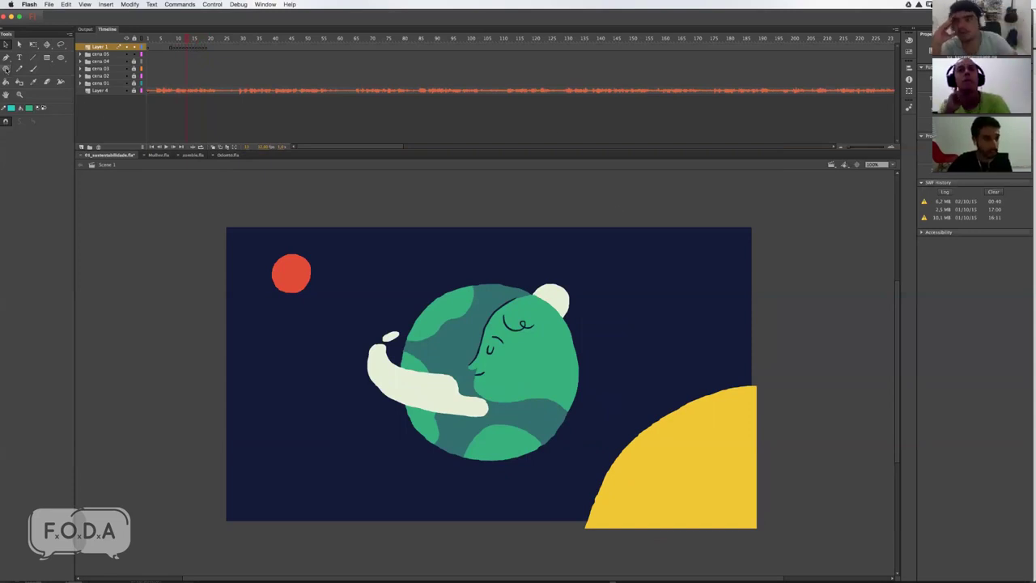
Step: Draw four Brush test strokes around the red sun, undoing each one
click(34, 69)
mouse_move(246, 278)
mouse_down()
mouse_move(272, 324)
mouse_move(298, 333)
mouse_up()
key(ctrl+z)
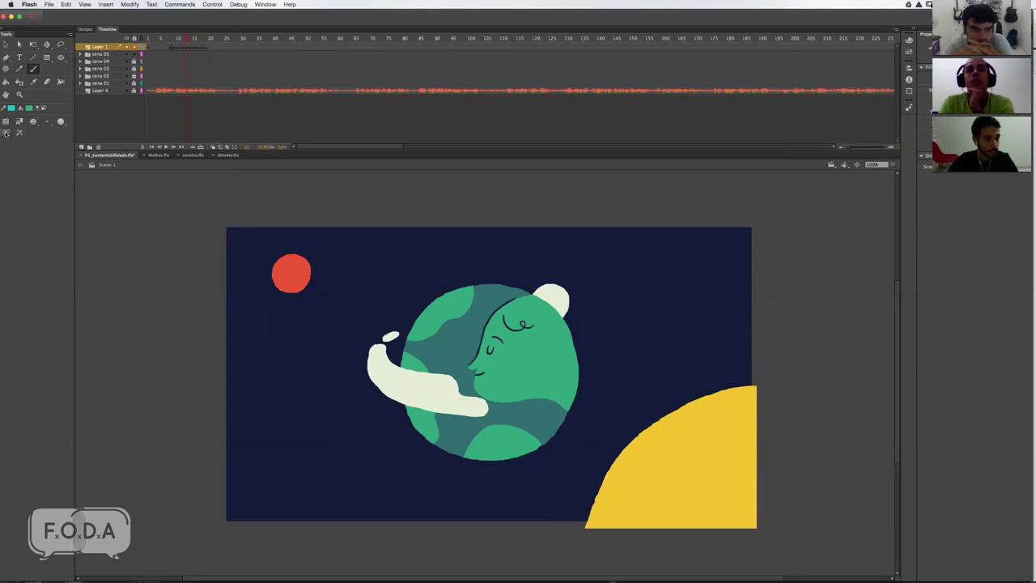
drag(277, 318, 334, 344)
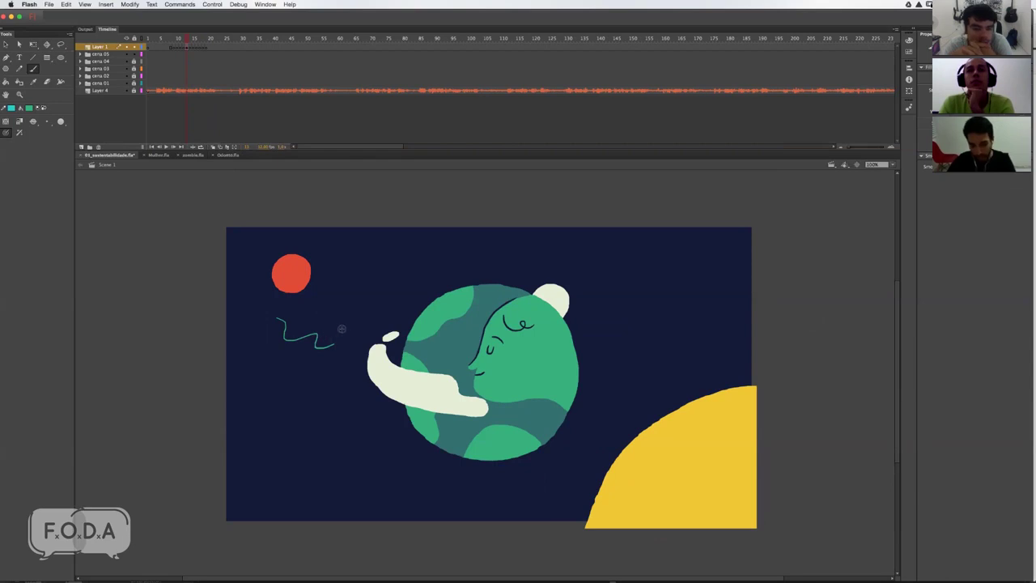
key(ctrl+z)
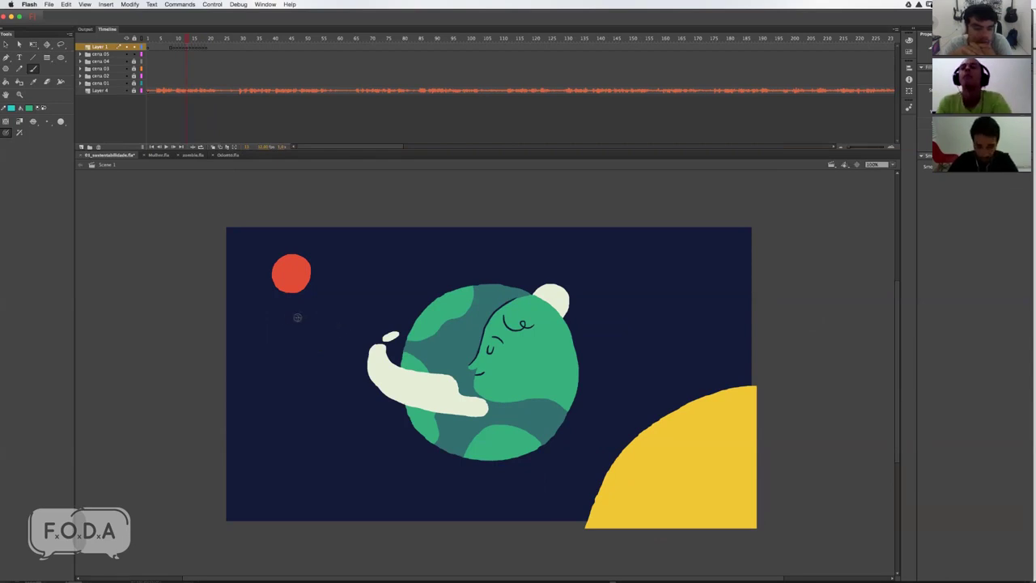
mouse_move(289, 320)
mouse_down()
mouse_move(340, 312)
mouse_move(361, 348)
mouse_move(407, 298)
mouse_up()
key(ctrl+z)
key(ctrl+z)
drag(295, 342, 361, 318)
key(ctrl+z)
key(ctrl+z)
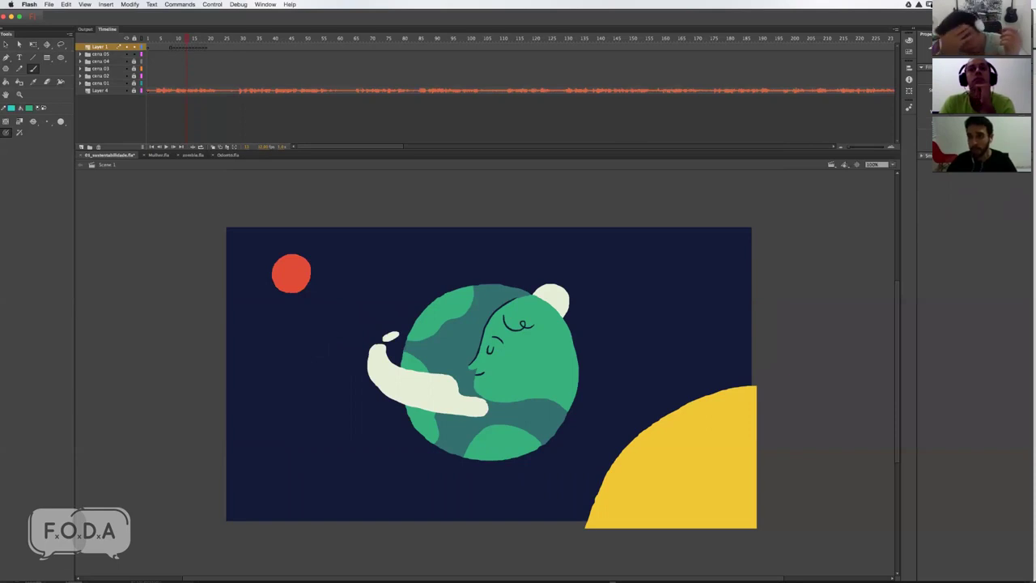
Step: Show the Properties and Library panels and edit the brush smoothing value
key(ctrl+F3)
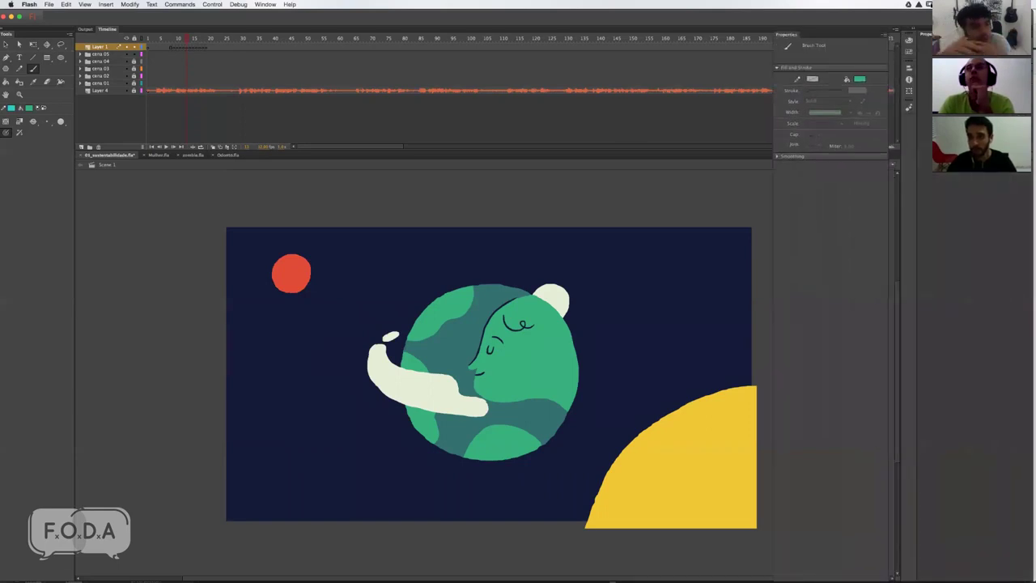
key(ctrl+l)
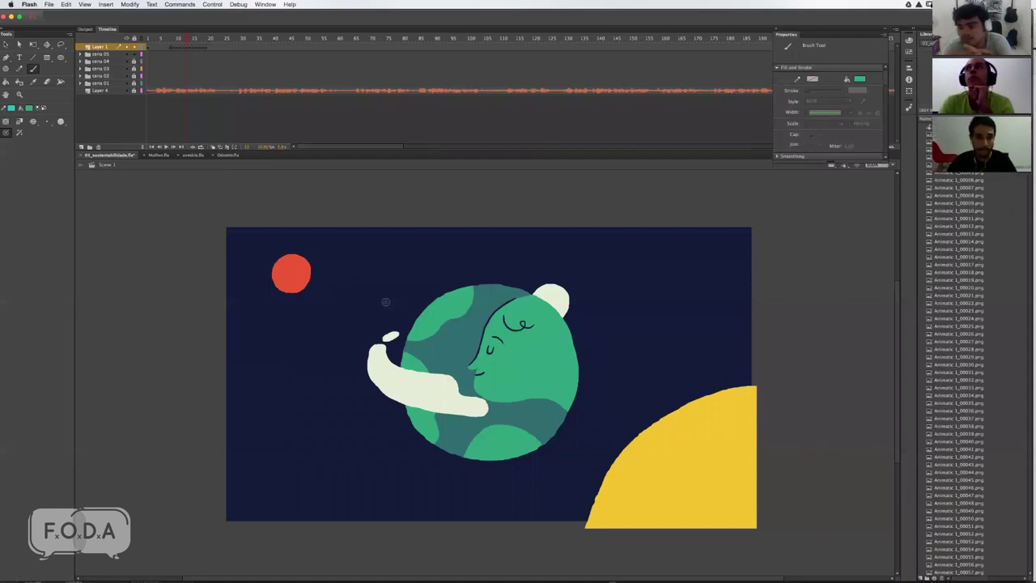
drag(328, 306, 338, 368)
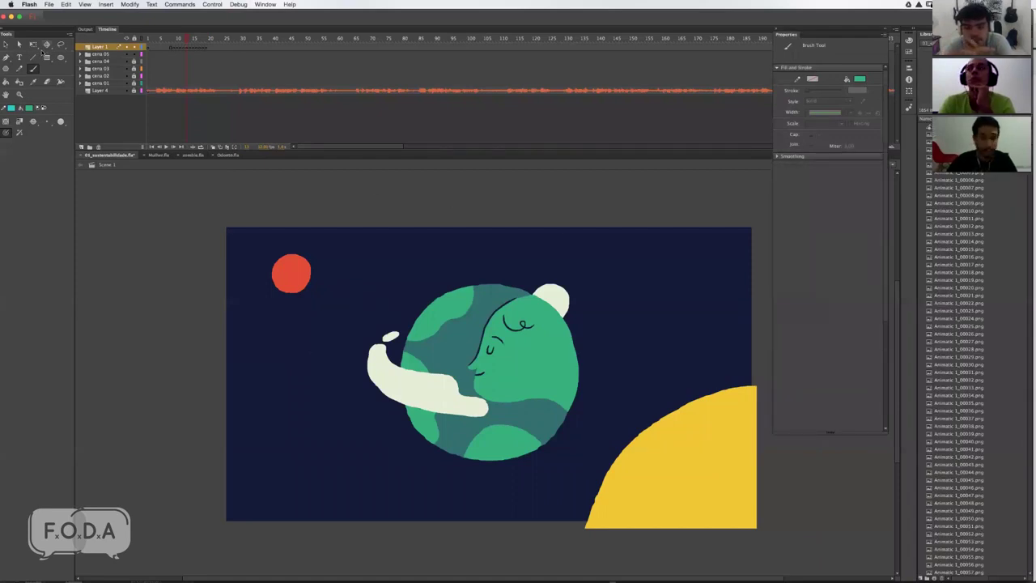
click(777, 156)
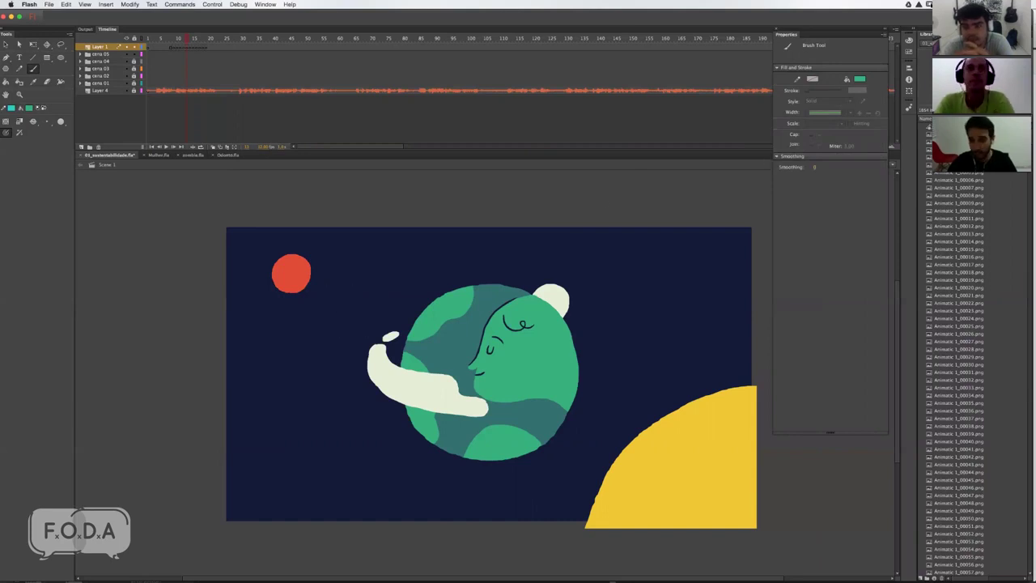
click(814, 167)
Step: Sketch a test stroke and a circle near the white hand, undoing both
drag(365, 264, 372, 346)
key(ctrl+z)
mouse_move(310, 317)
mouse_down()
mouse_move(370, 358)
mouse_move(341, 304)
mouse_move(358, 350)
mouse_up()
key(ctrl+z)
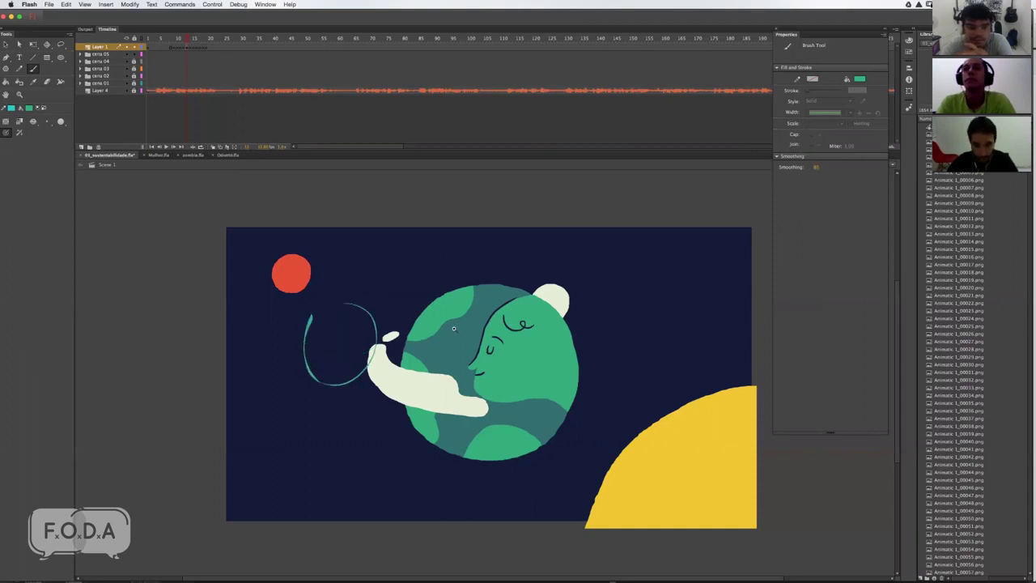
Step: Zoom in and sketch thin motion lines above the globe, then undo them
scroll(368, 311, up, 1)
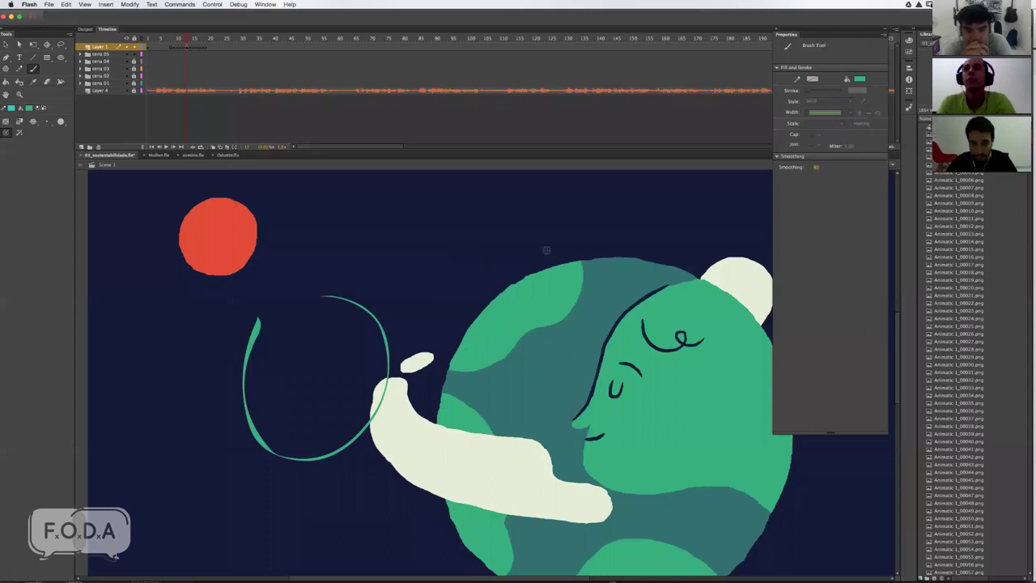
scroll(546, 250, up, 1)
drag(652, 211, 377, 309)
mouse_move(652, 228)
mouse_down()
mouse_move(568, 241)
mouse_move(374, 353)
mouse_up()
key(ctrl+z)
key(ctrl+z)
drag(624, 203, 361, 374)
drag(570, 200, 537, 242)
drag(454, 280, 375, 387)
key(ctrl+z)
key(ctrl+z)
Step: Try more long and curved strokes over the globe, undo them all, and zoom back out
key(ctrl+z)
key(ctrl+z)
drag(531, 212, 401, 298)
key(ctrl+z)
drag(550, 214, 486, 240)
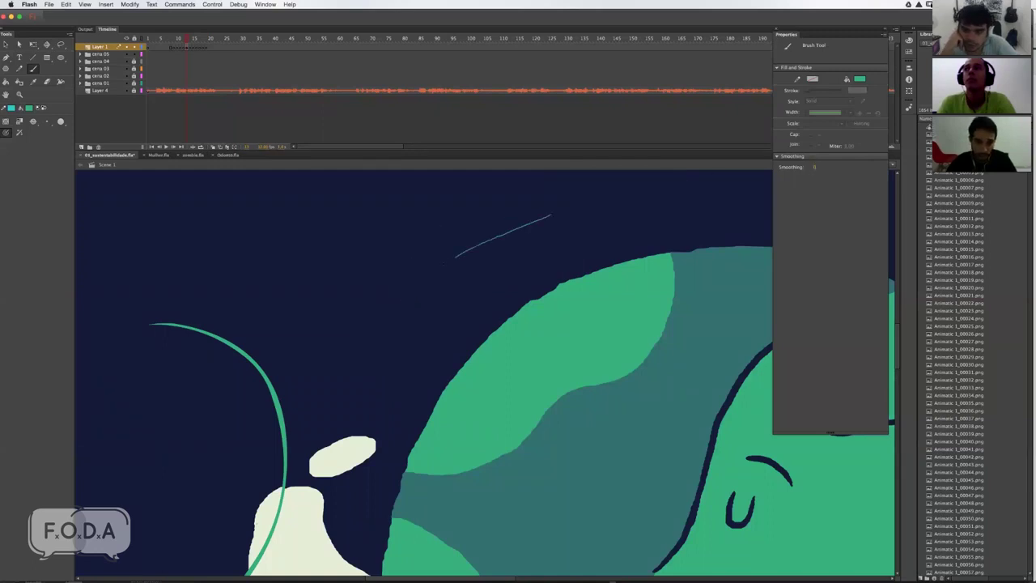
mouse_move(422, 278)
mouse_down()
mouse_move(356, 353)
mouse_move(531, 239)
mouse_move(617, 216)
mouse_move(495, 296)
mouse_up()
key(ctrl+z)
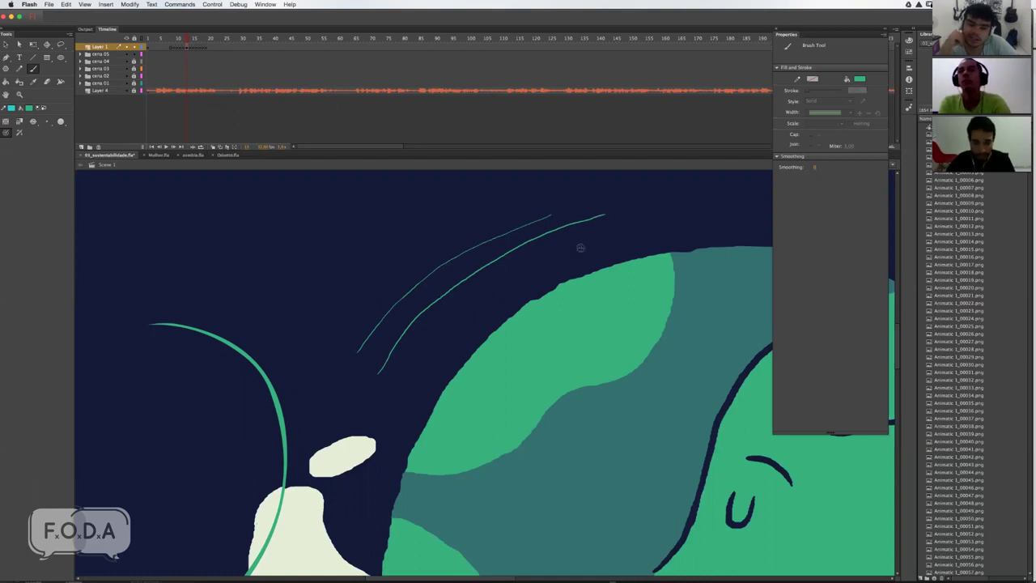
mouse_move(599, 239)
mouse_down()
mouse_move(515, 248)
mouse_move(398, 333)
mouse_up()
key(ctrl+z)
drag(561, 261, 370, 282)
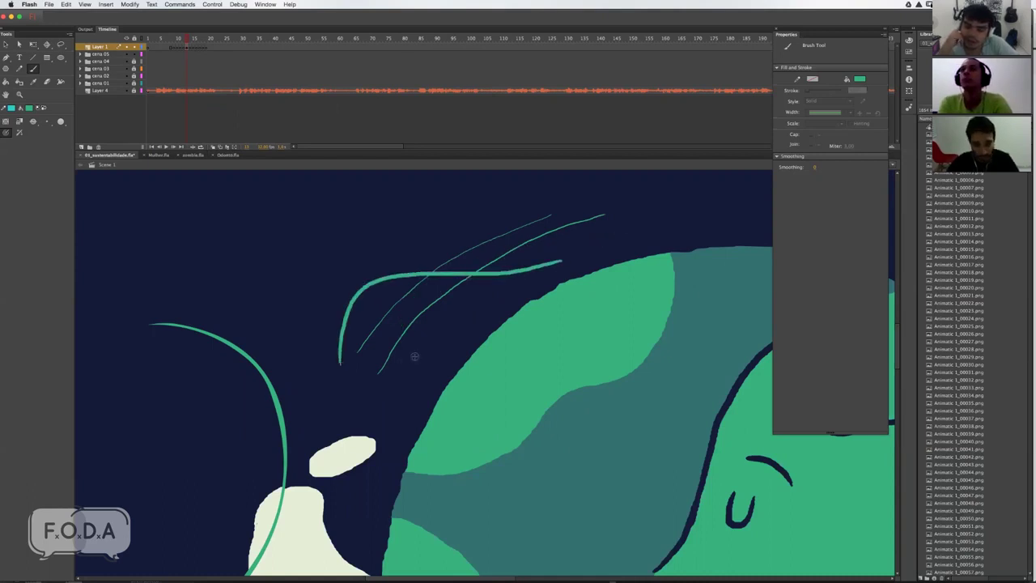
key(ctrl+z)
key(ctrl+z)
key(ctrl+z)
key(ctrl+minus)
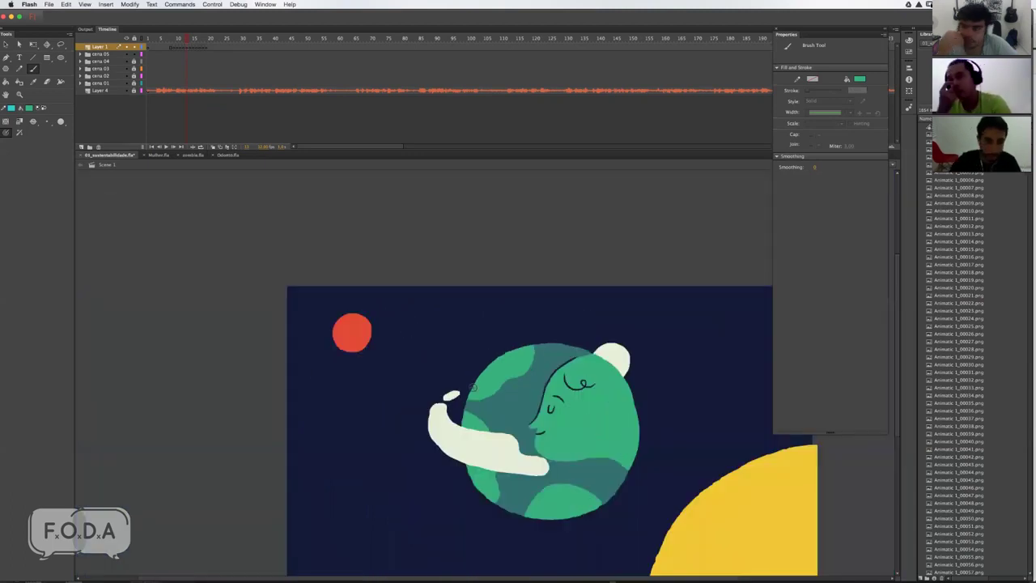
Step: Scrub from about frame 20 through later scenes and back, playing the opening to check the earth's cloud poses
click(210, 39)
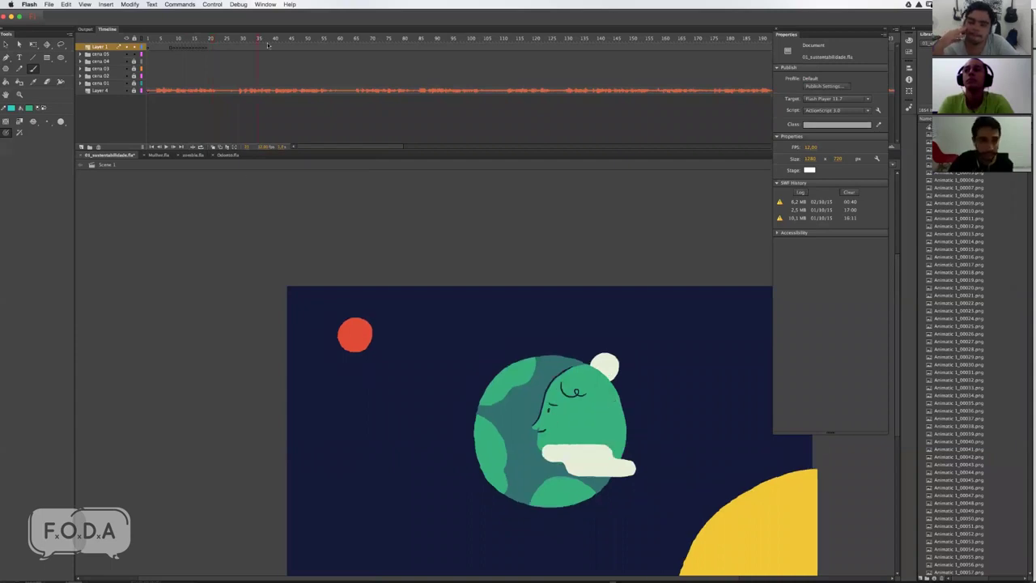
drag(259, 39, 292, 39)
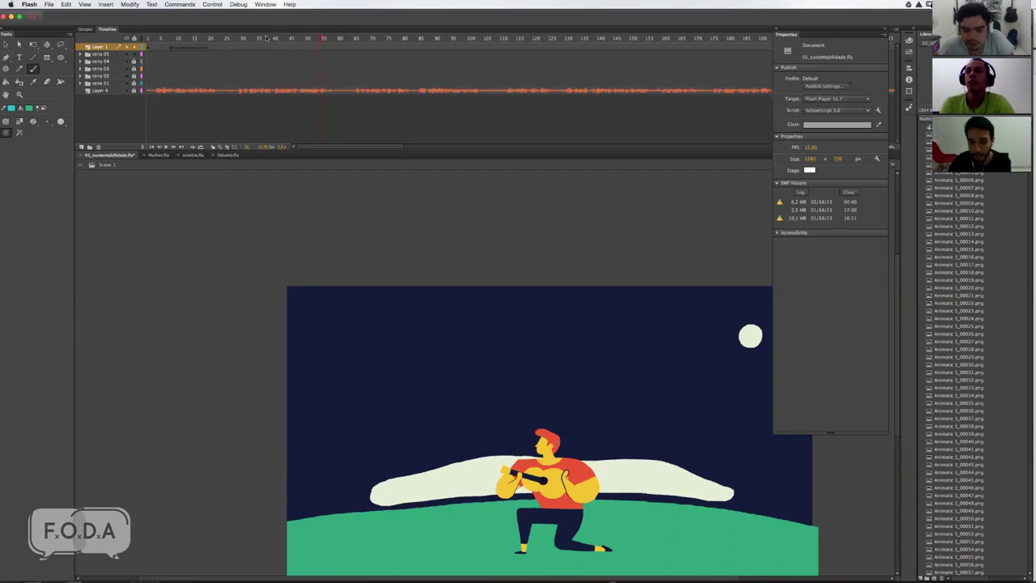
drag(254, 38, 157, 45)
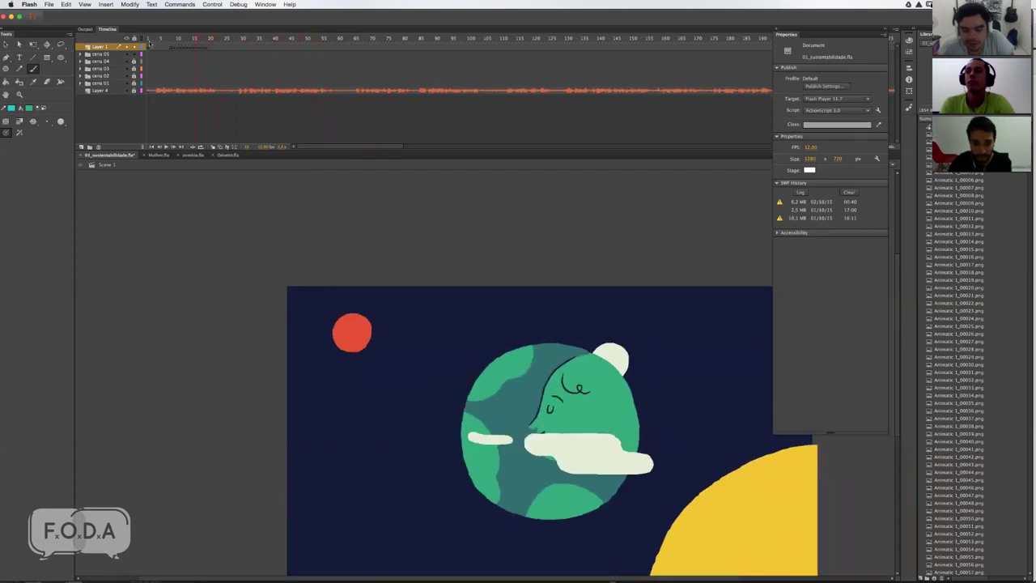
key(Return)
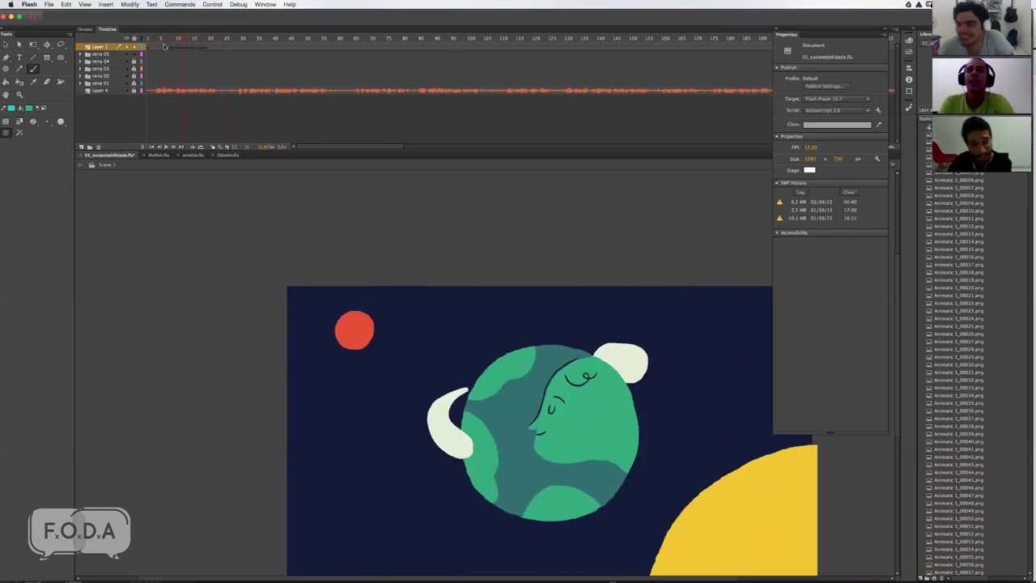
drag(183, 50, 186, 39)
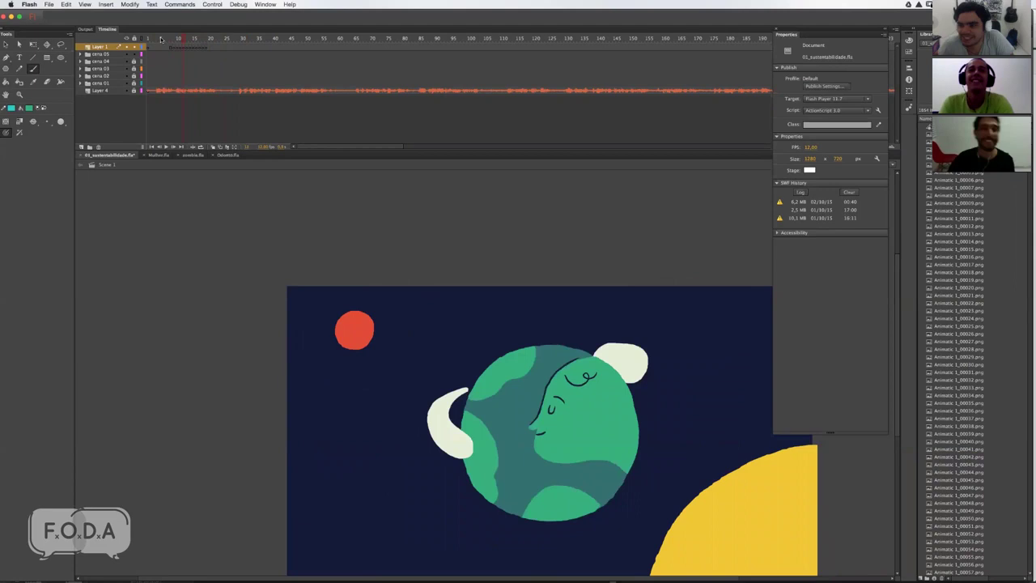
mouse_move(190, 38)
mouse_down()
mouse_move(167, 42)
mouse_move(184, 39)
mouse_move(175, 52)
mouse_move(187, 39)
mouse_up()
Step: Expand the cena 01 layer folder, then scrub and play the earth scene
click(82, 83)
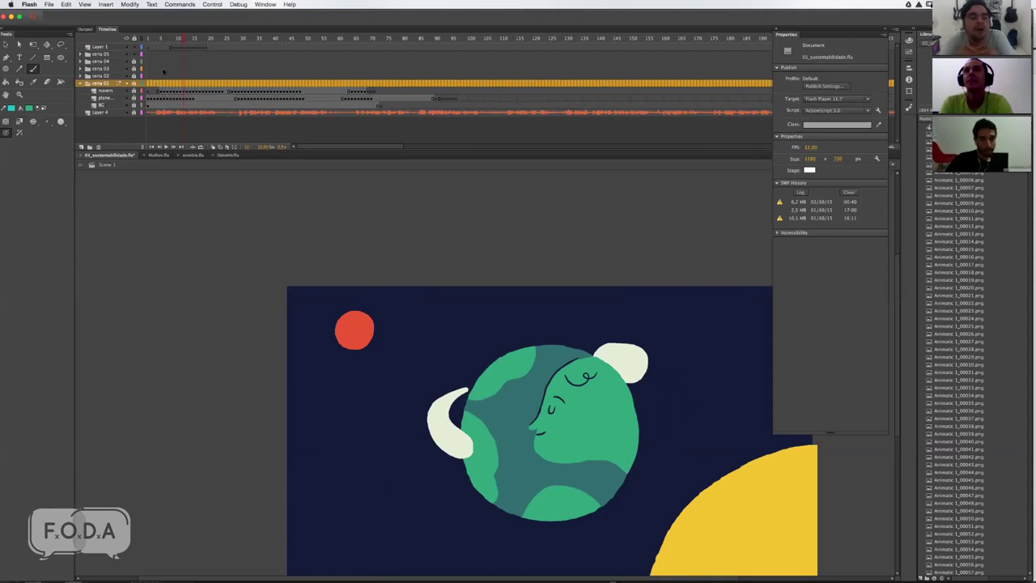
drag(181, 40, 161, 41)
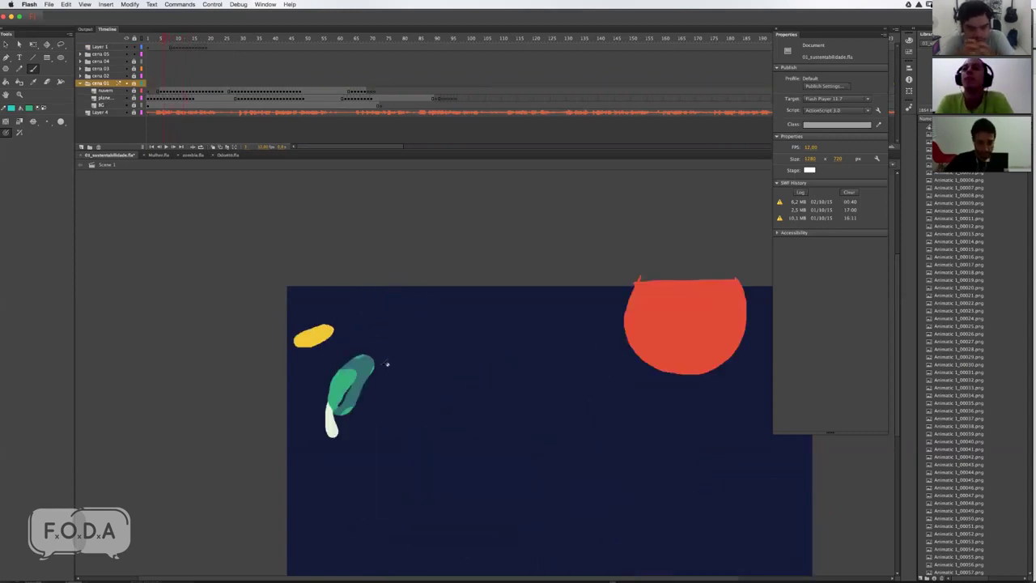
key(Return)
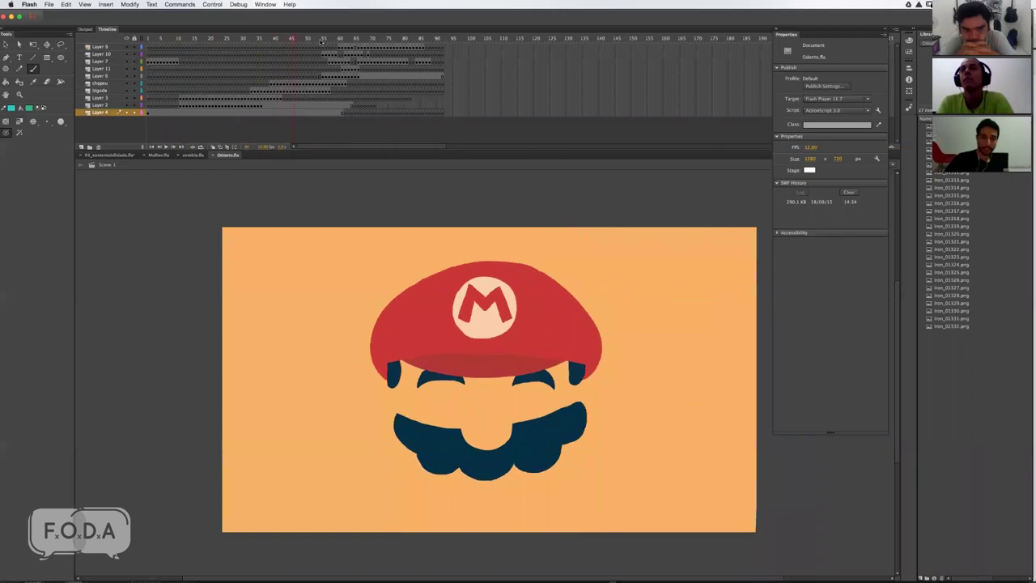
Step: In 01_sustentabilidade at frame 10, add a new layer above the cena 01 folder
click(129, 155)
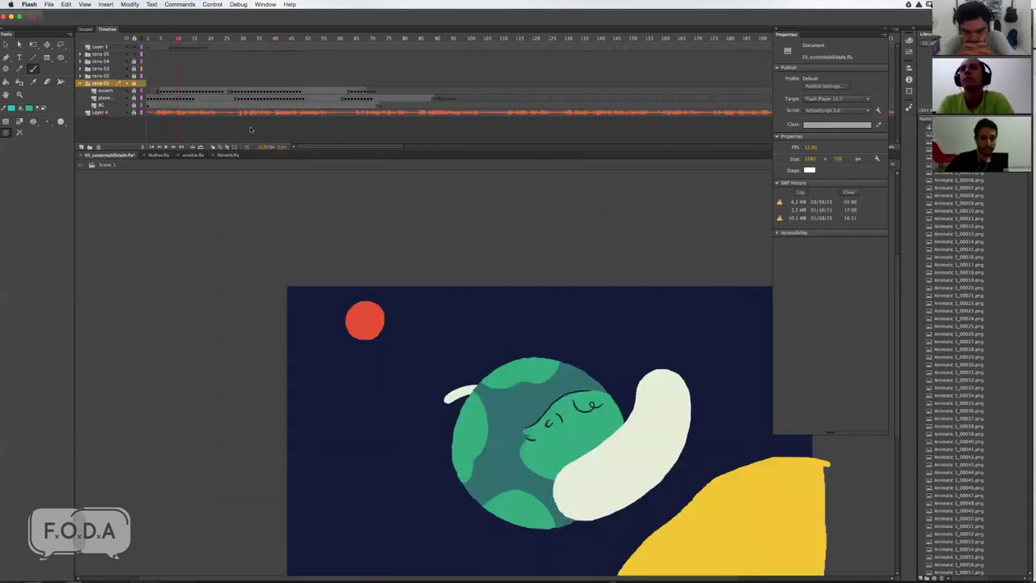
drag(177, 38, 171, 39)
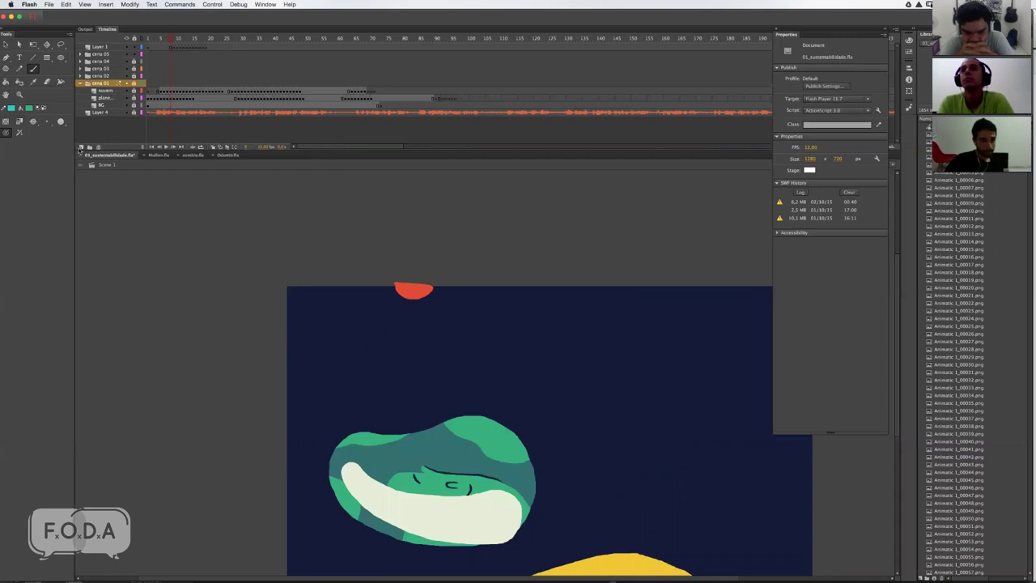
click(81, 147)
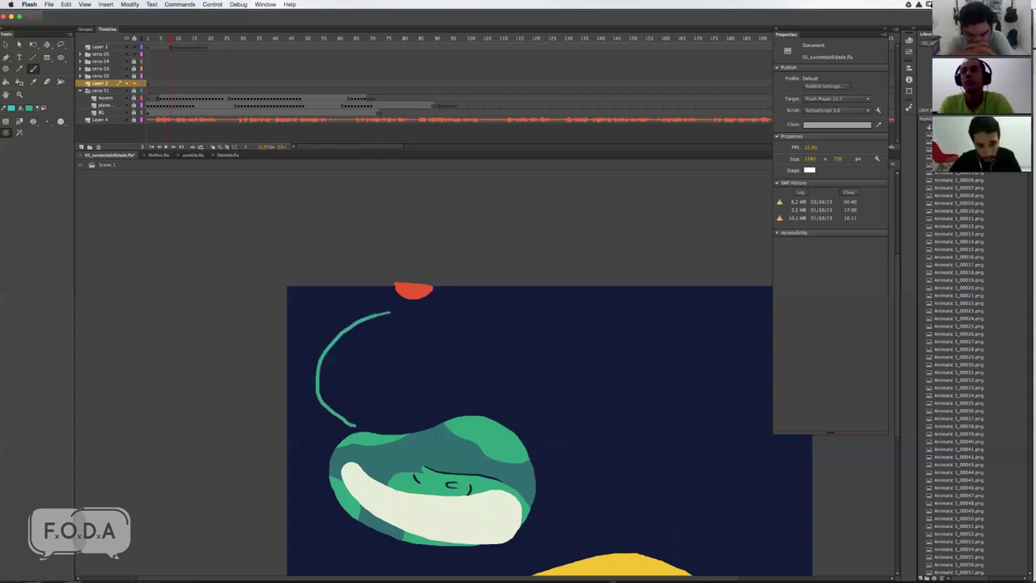
Step: On Layer 2, draw teal arcs looping around the earth with two tick marks, then compare with earlier frames
drag(355, 425, 445, 434)
drag(372, 300, 447, 550)
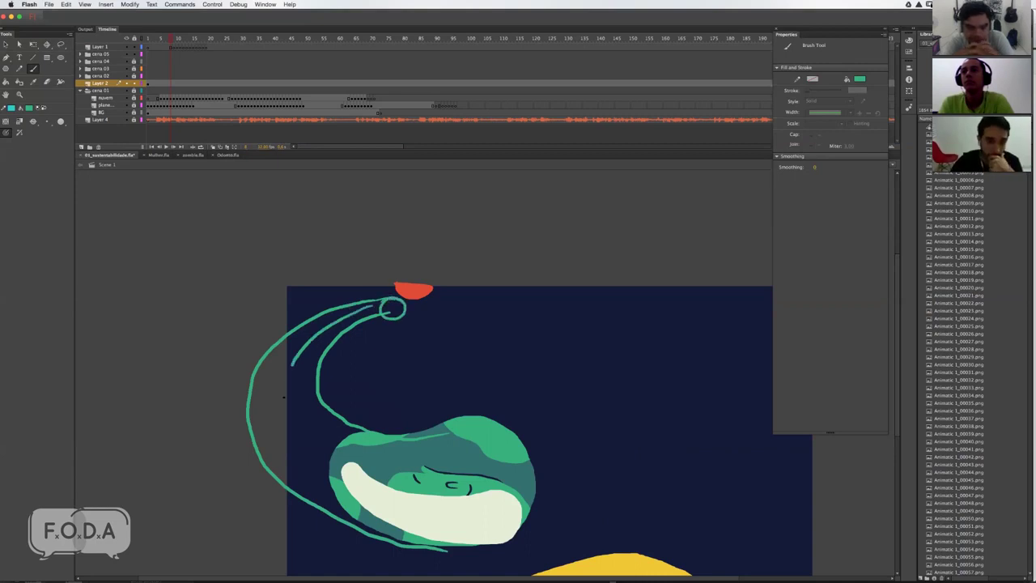
drag(291, 364, 397, 485)
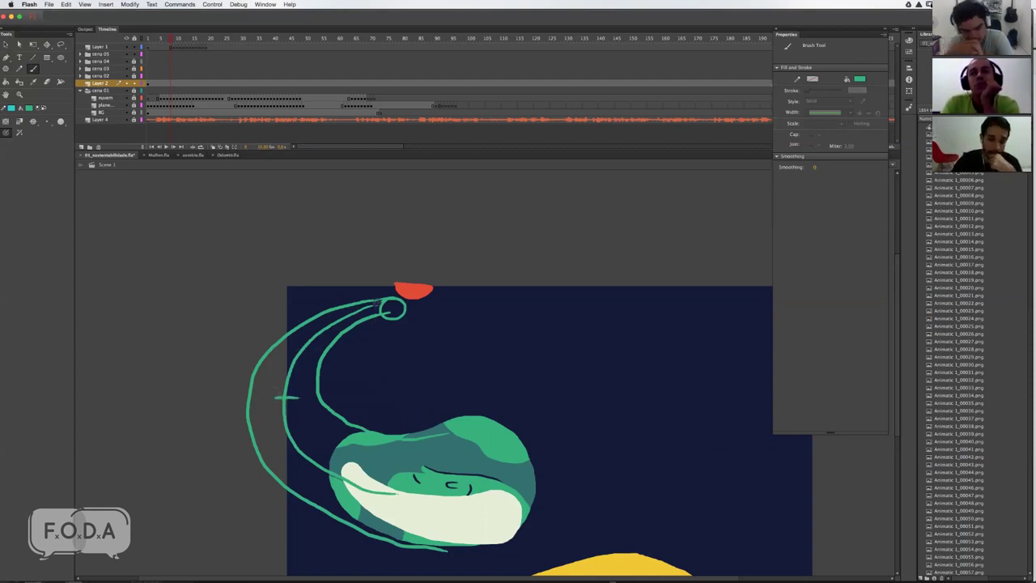
drag(300, 340, 316, 350)
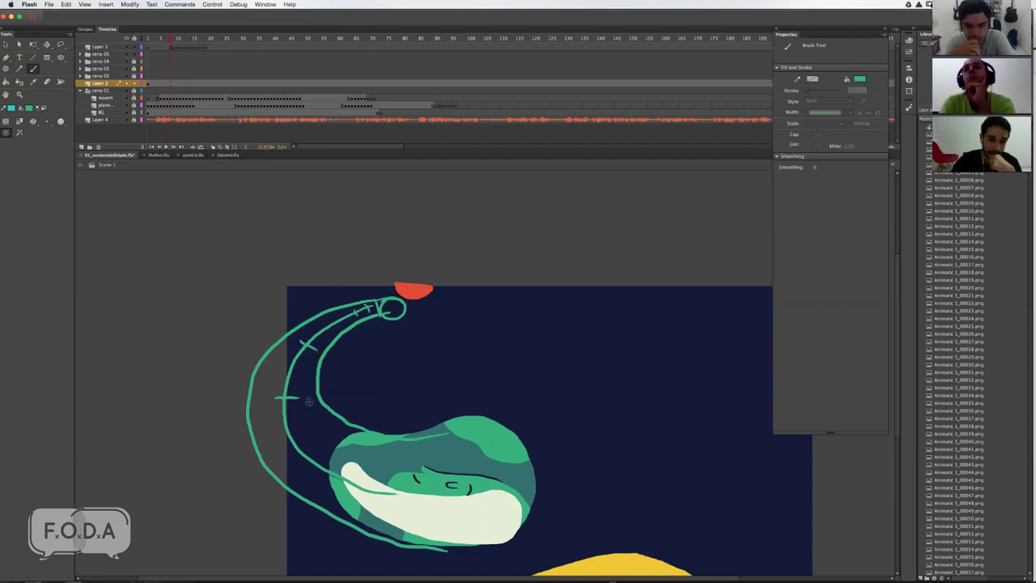
drag(328, 458, 310, 487)
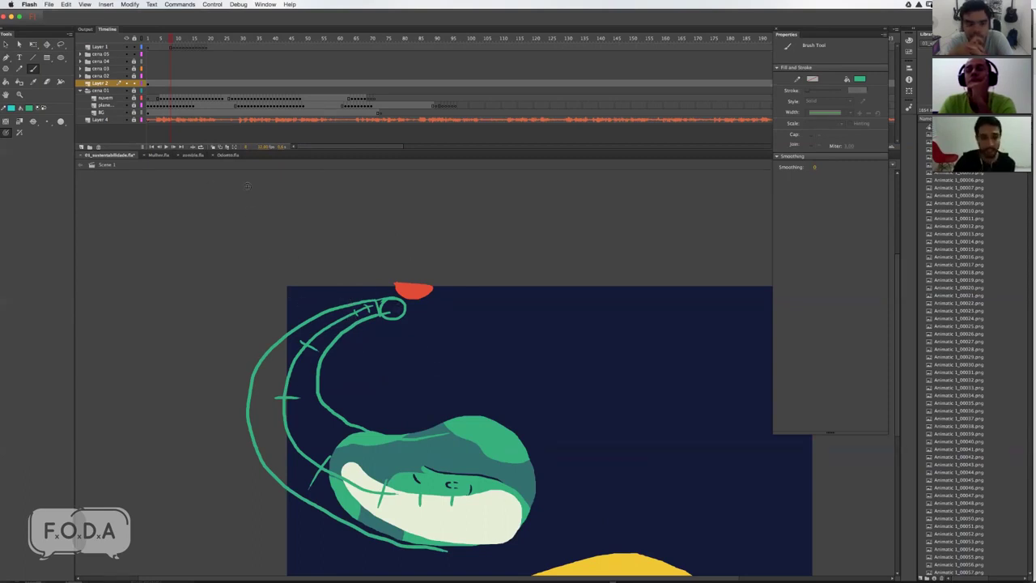
drag(183, 39, 148, 39)
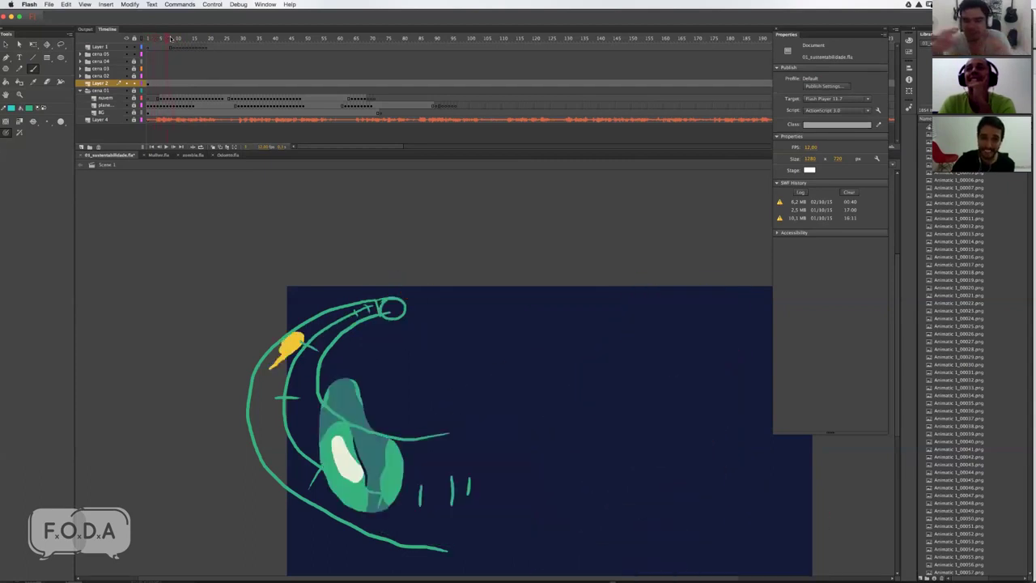
Step: Move the playhead to the yellow zombie scene near frame 96 and play a few frames
mouse_move(149, 38)
mouse_down()
mouse_move(327, 53)
mouse_move(375, 44)
mouse_move(340, 45)
mouse_up()
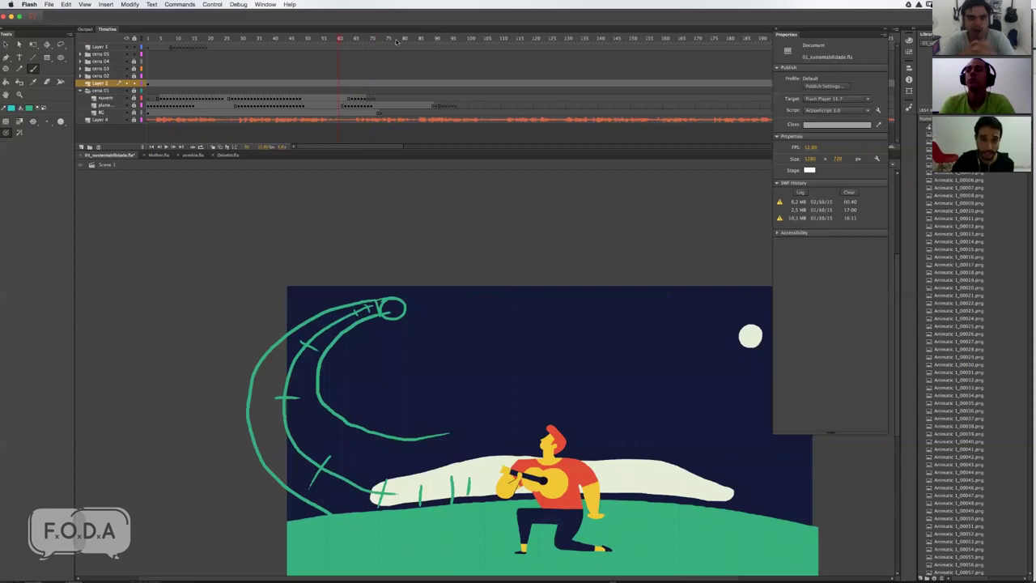
mouse_move(426, 42)
mouse_down()
mouse_move(595, 47)
mouse_move(457, 39)
mouse_up()
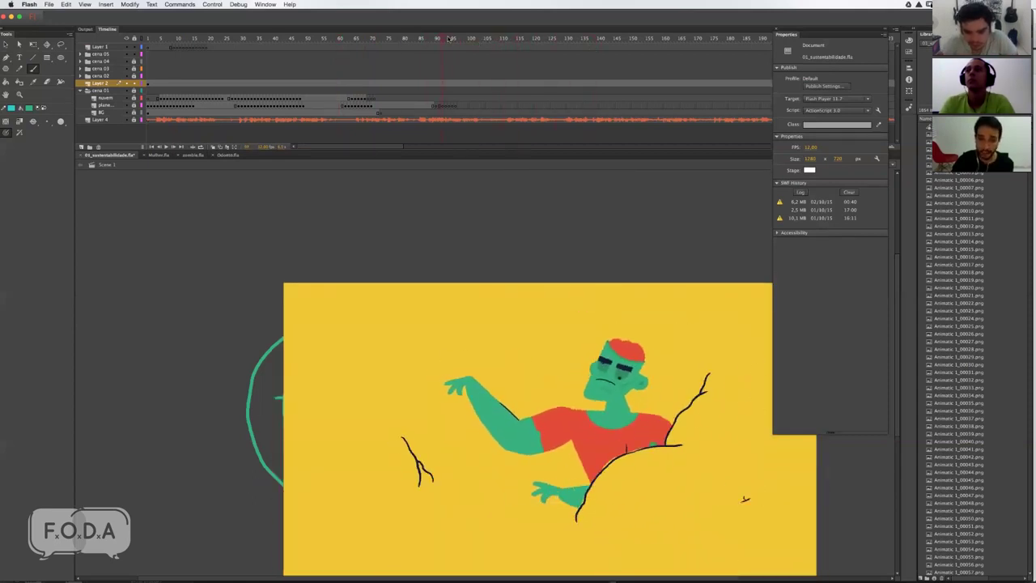
drag(457, 40, 445, 39)
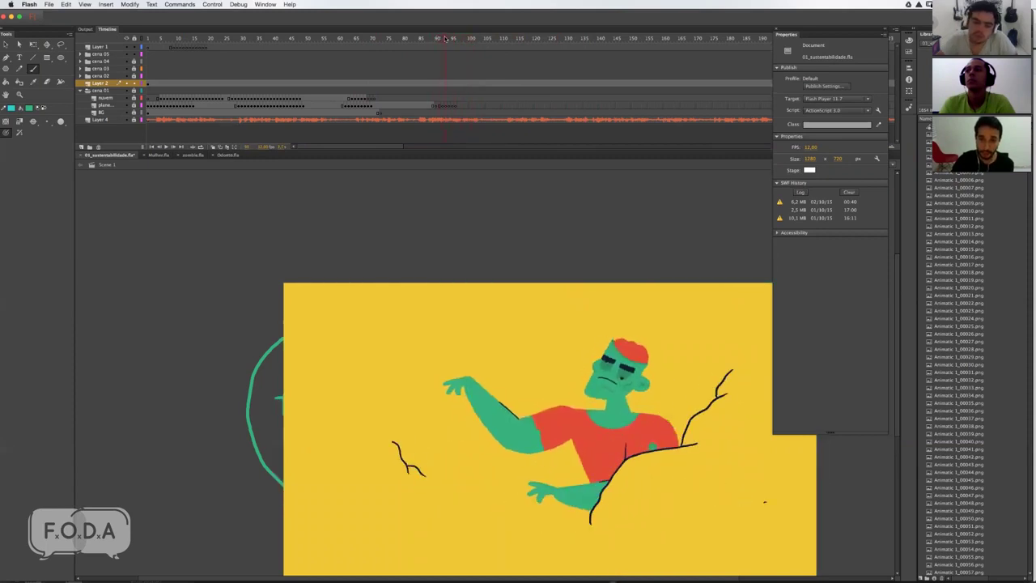
key(Return)
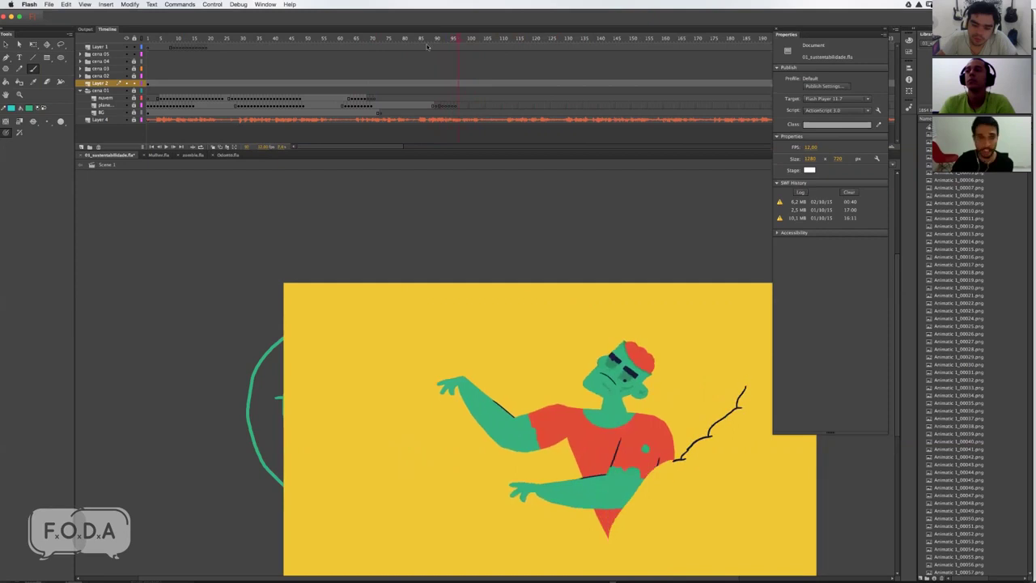
click(173, 155)
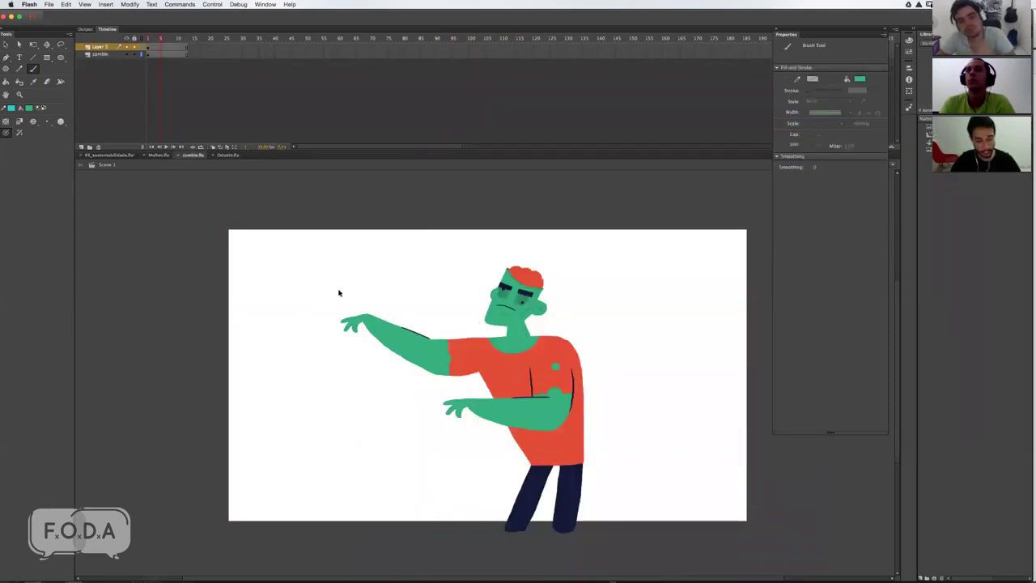
drag(312, 236, 674, 533)
click(553, 300)
click(569, 325)
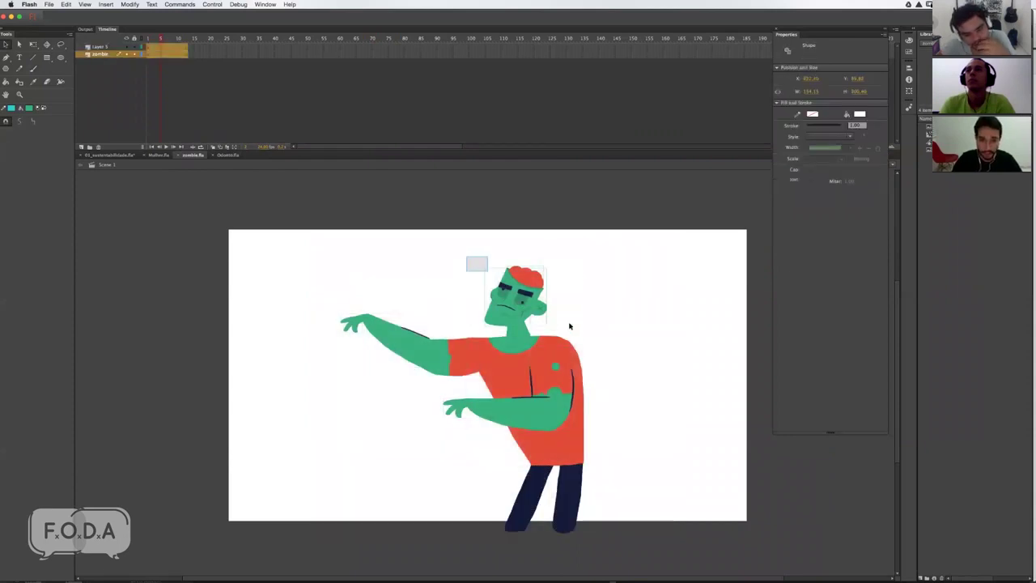
drag(683, 293, 466, 466)
drag(312, 261, 605, 495)
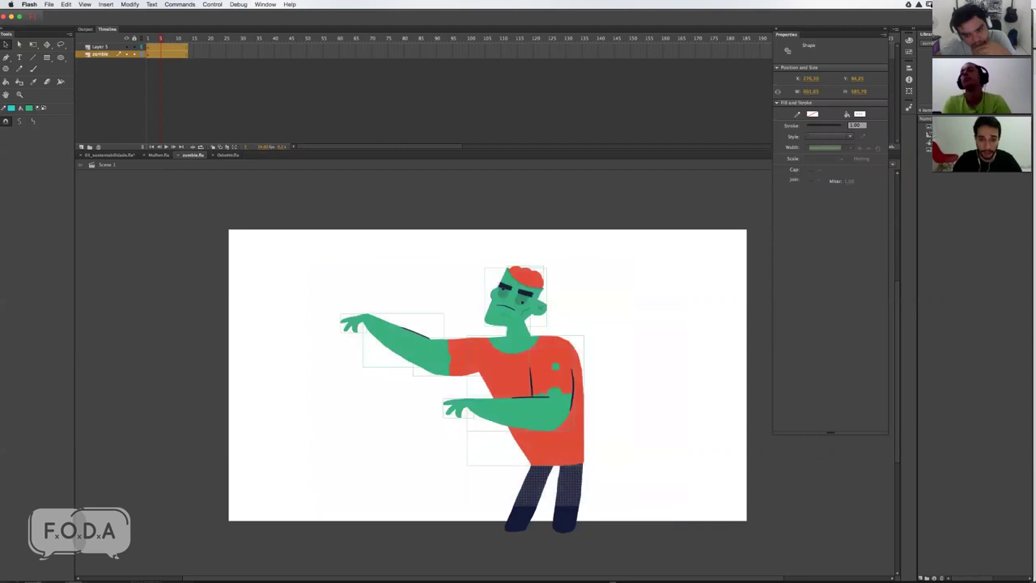
key(Escape)
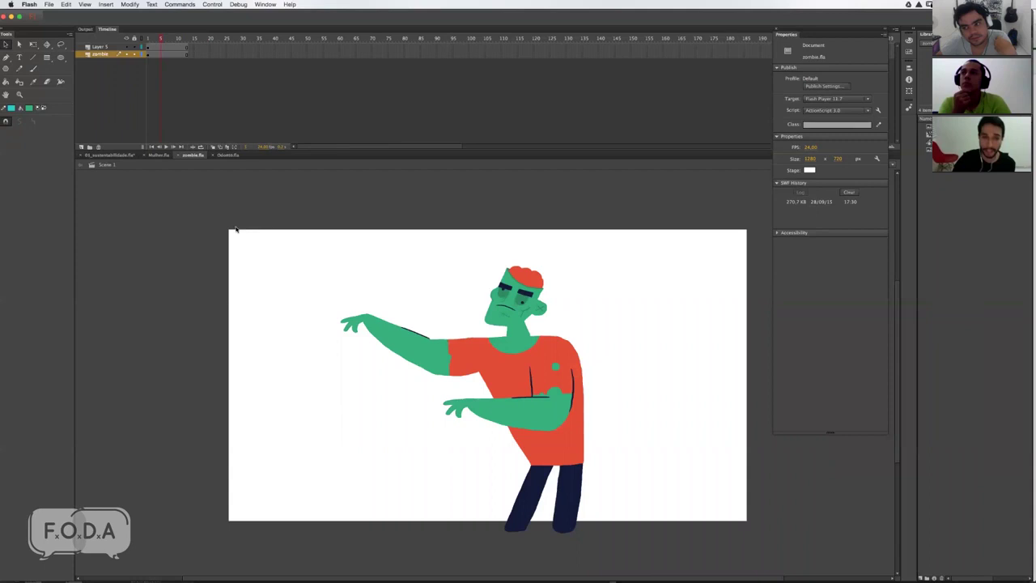
drag(332, 252, 557, 466)
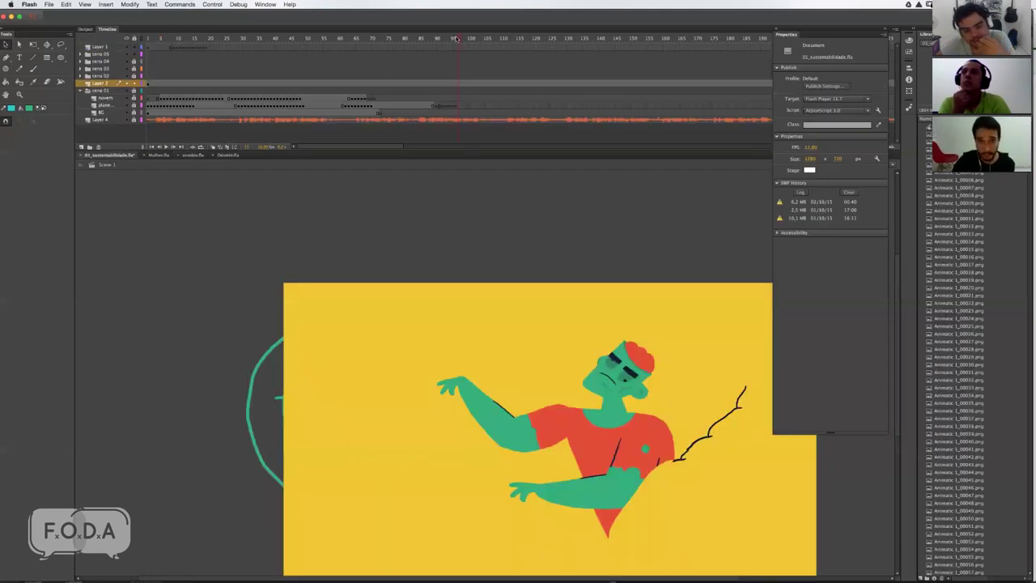
mouse_move(465, 40)
mouse_down()
mouse_move(581, 55)
mouse_move(552, 50)
mouse_move(579, 50)
mouse_move(572, 42)
mouse_move(520, 44)
mouse_up()
key(comma)
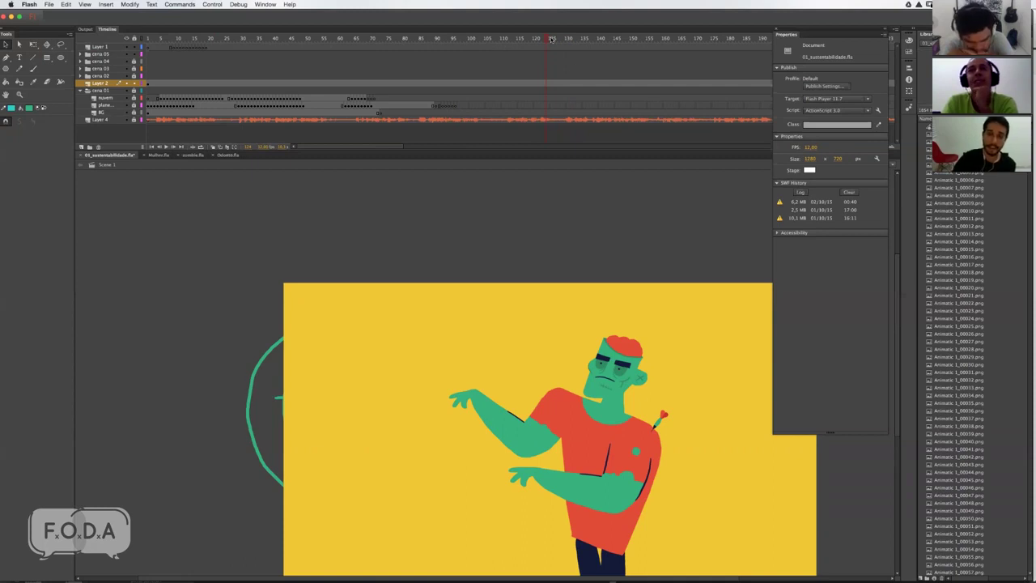
mouse_move(555, 40)
mouse_down()
mouse_move(565, 41)
mouse_move(177, 42)
mouse_up()
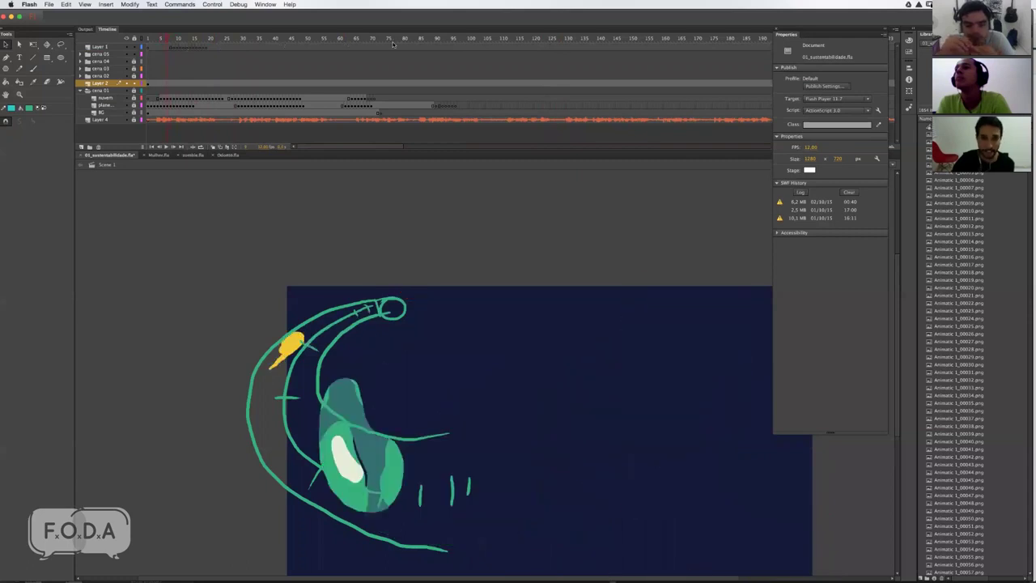
click(485, 37)
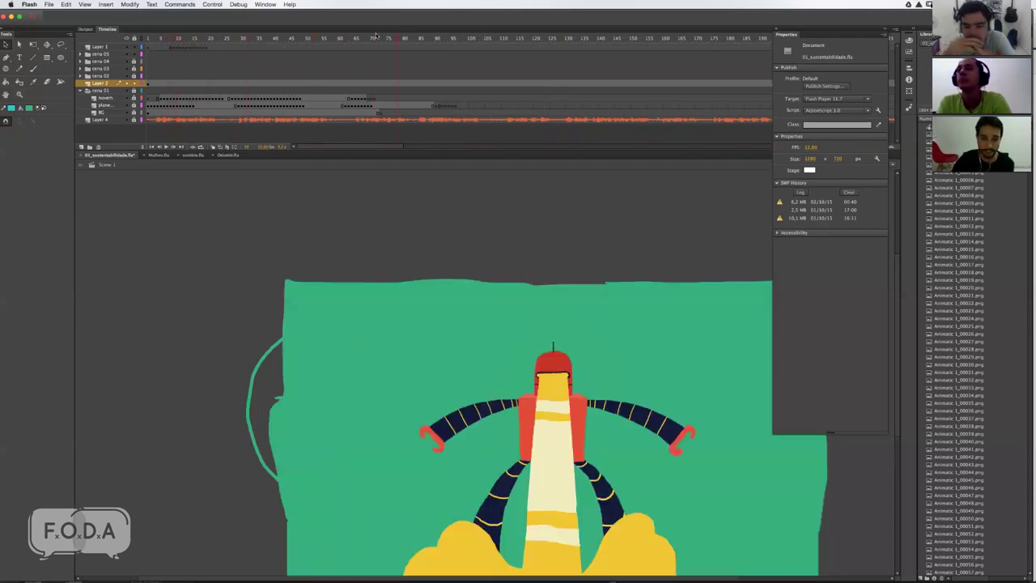
click(394, 37)
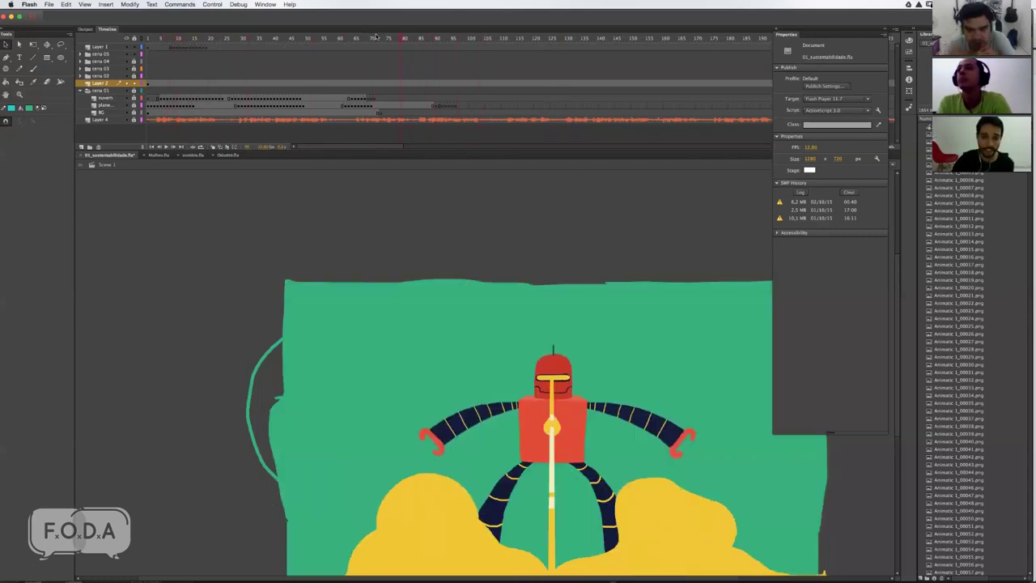
key(Return)
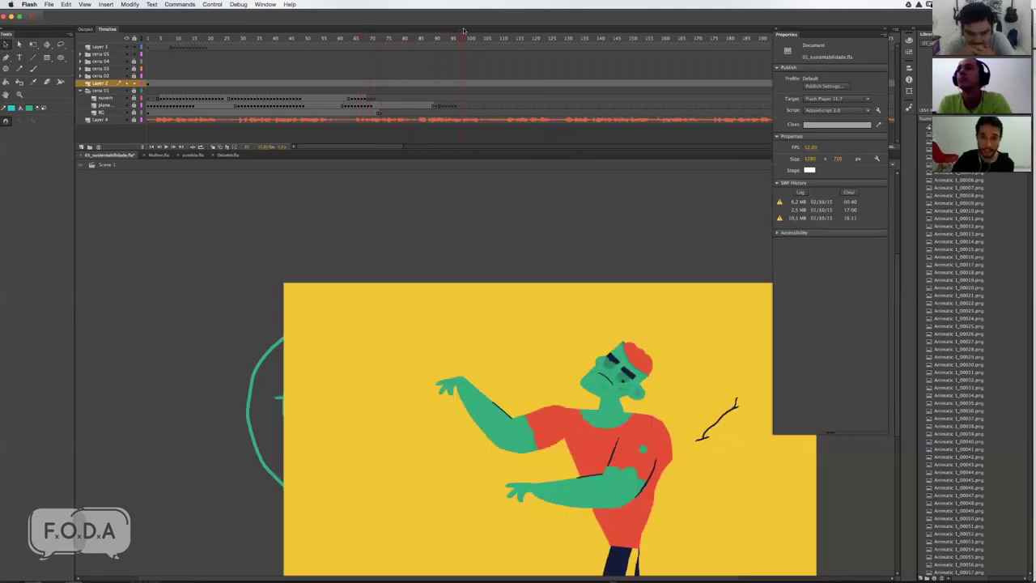
click(504, 40)
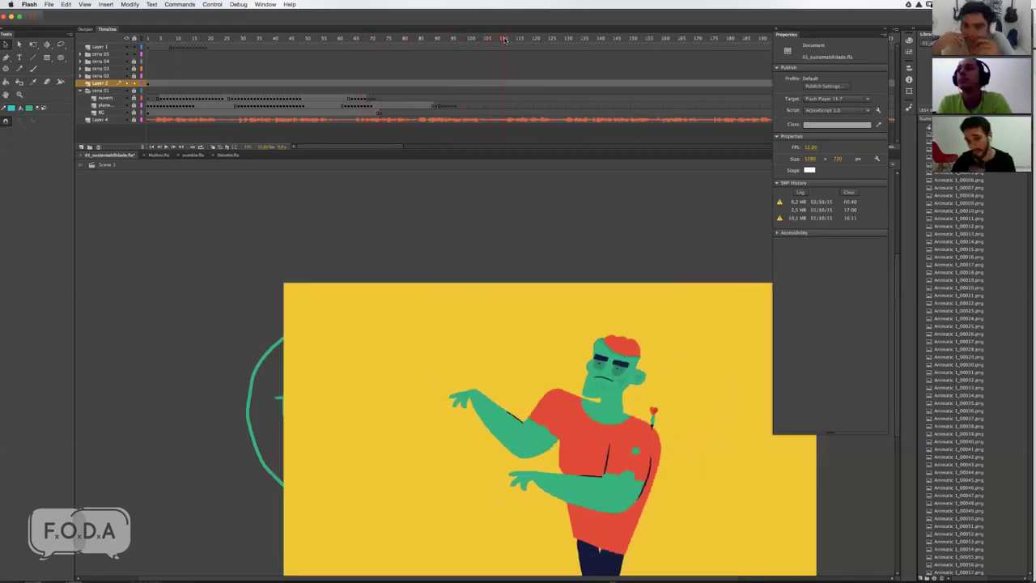
Step: Review the zombie poses around frames 127-130, then jump back to the earth scene near frame 40
drag(512, 40, 580, 46)
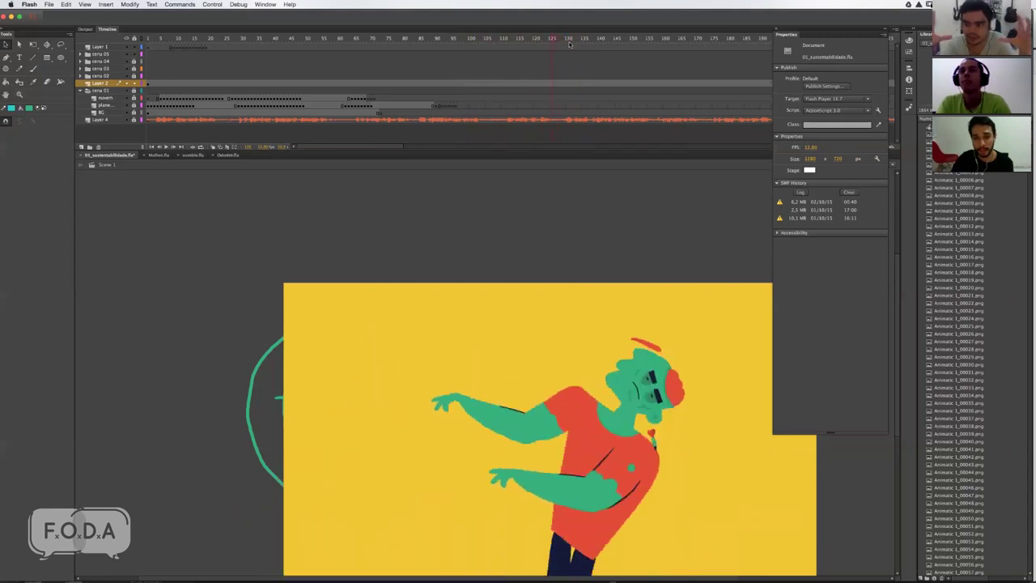
mouse_move(579, 45)
mouse_down()
mouse_move(570, 42)
mouse_move(582, 40)
mouse_up()
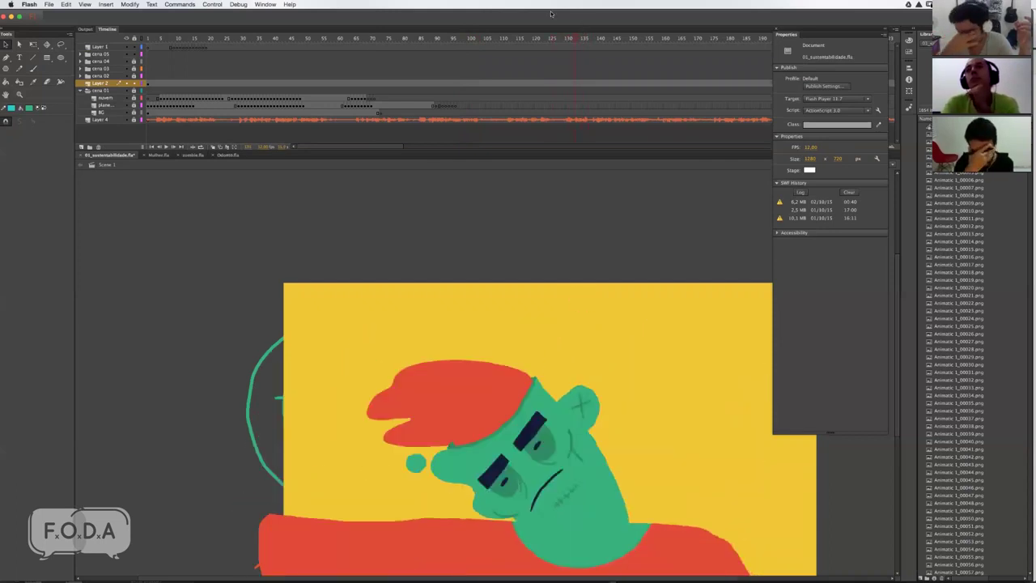
drag(582, 40, 551, 13)
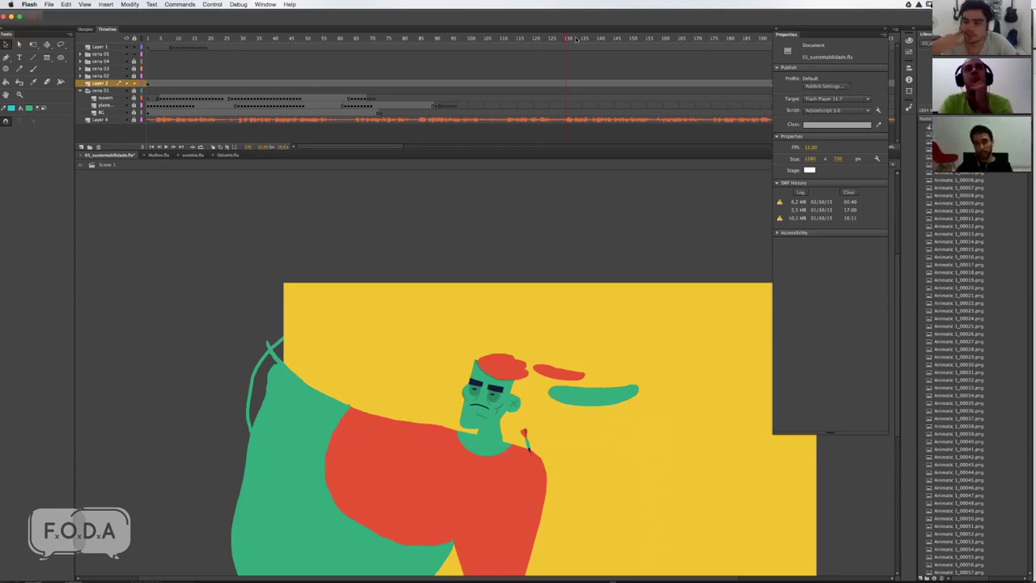
drag(576, 40, 558, 38)
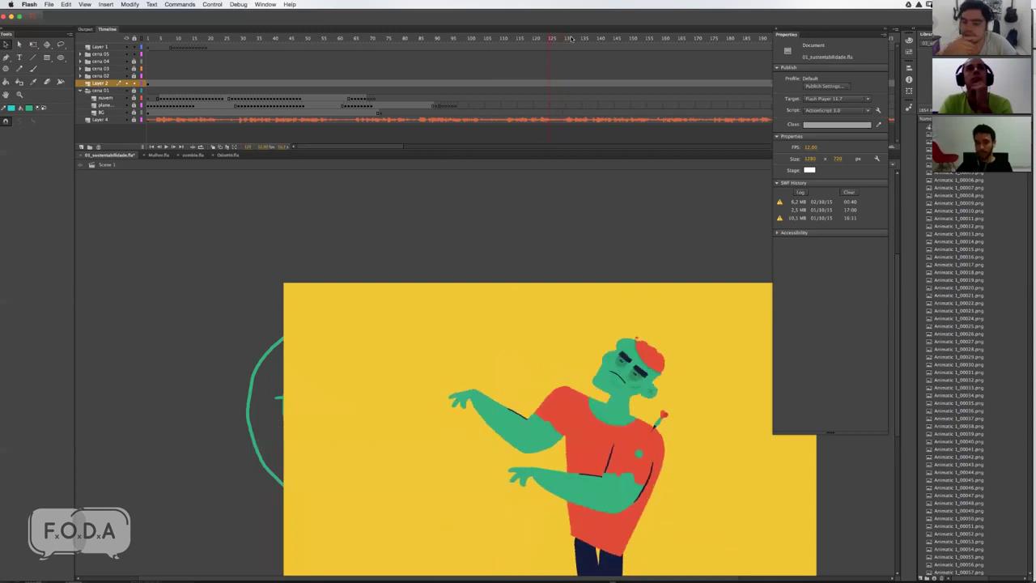
drag(193, 40, 210, 41)
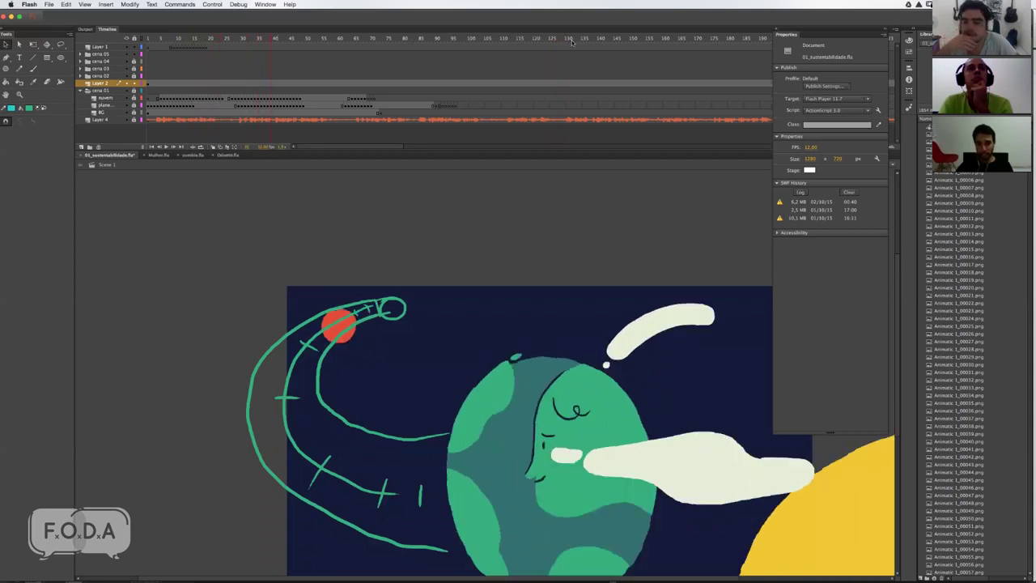
Step: Scrub and play the zombie close-ups from frame 128, then jump to the robot scene near frame 80
mouse_move(573, 42)
mouse_down()
mouse_move(562, 41)
mouse_move(586, 41)
mouse_up()
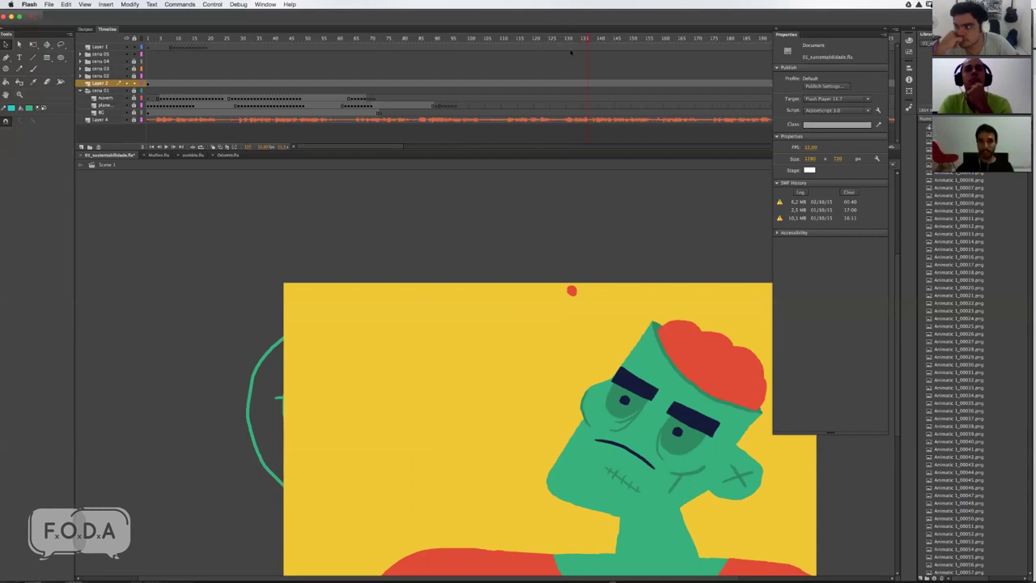
drag(595, 39, 602, 43)
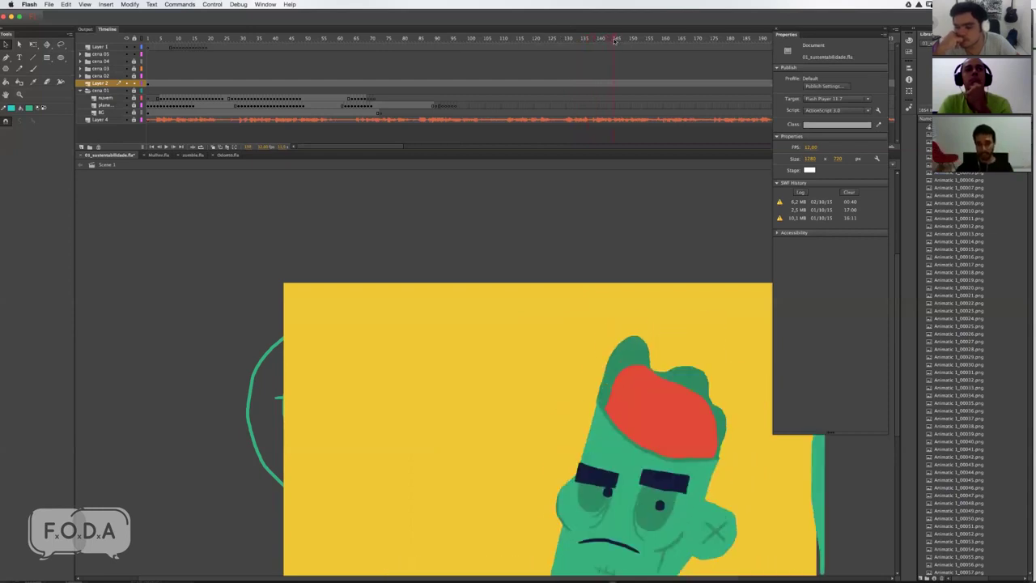
drag(602, 41, 616, 42)
mouse_move(549, 46)
mouse_down()
mouse_move(389, 43)
mouse_move(456, 48)
mouse_up()
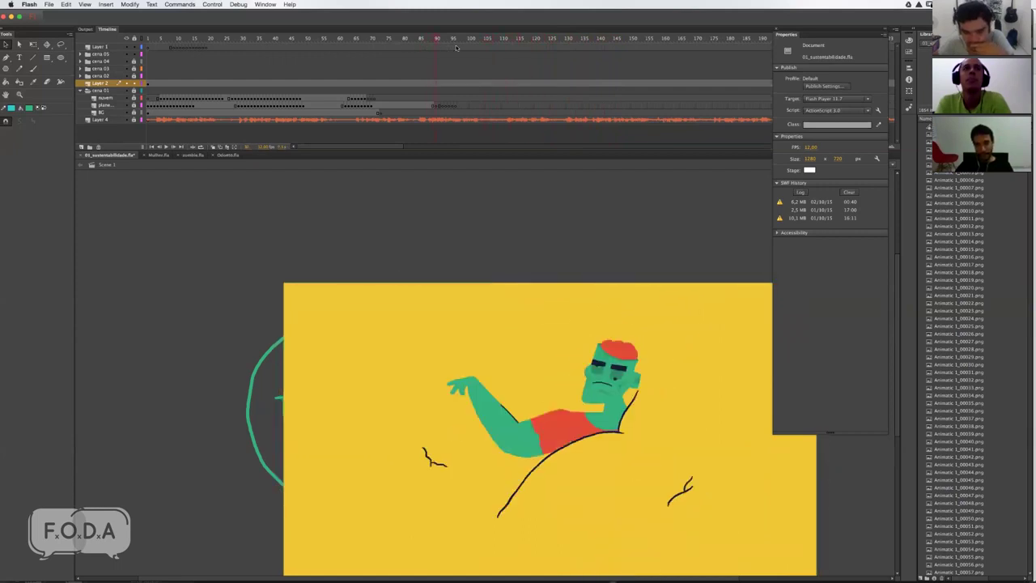
key(Return)
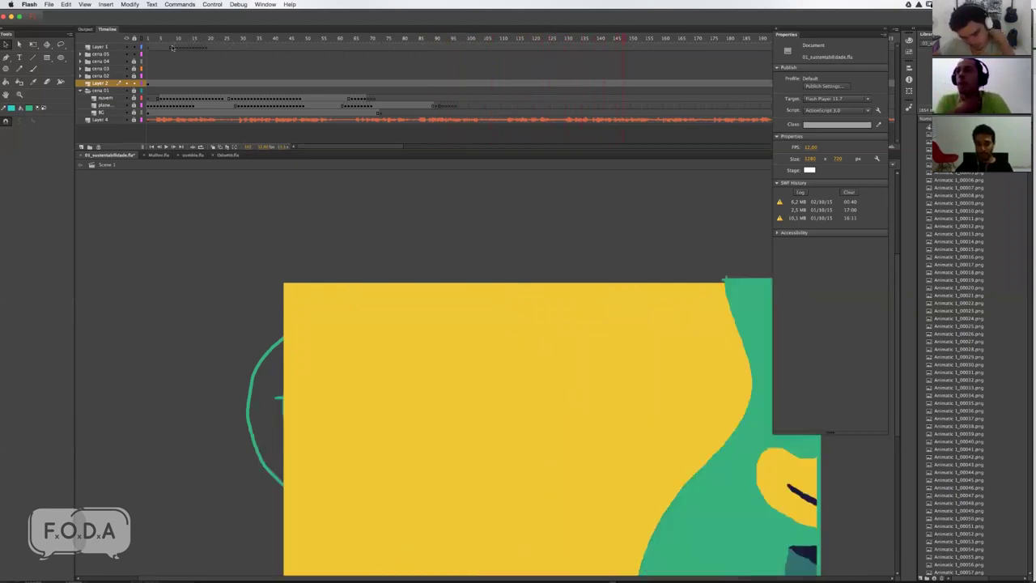
click(385, 38)
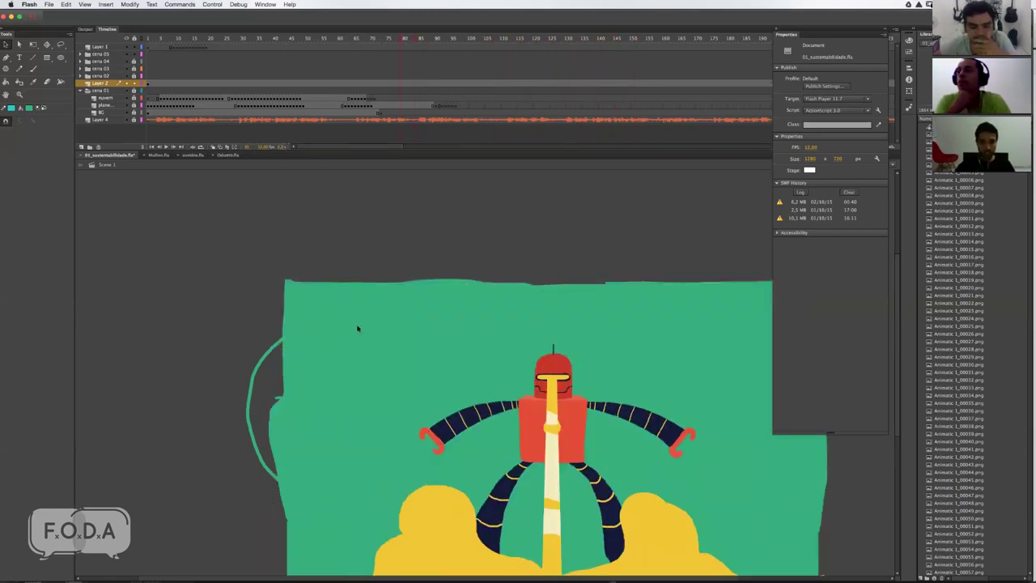
Step: Scrub the robot's launch between frames 73 and 85, settling near frame 75 on the yellow creature
scroll(384, 174, down, 5)
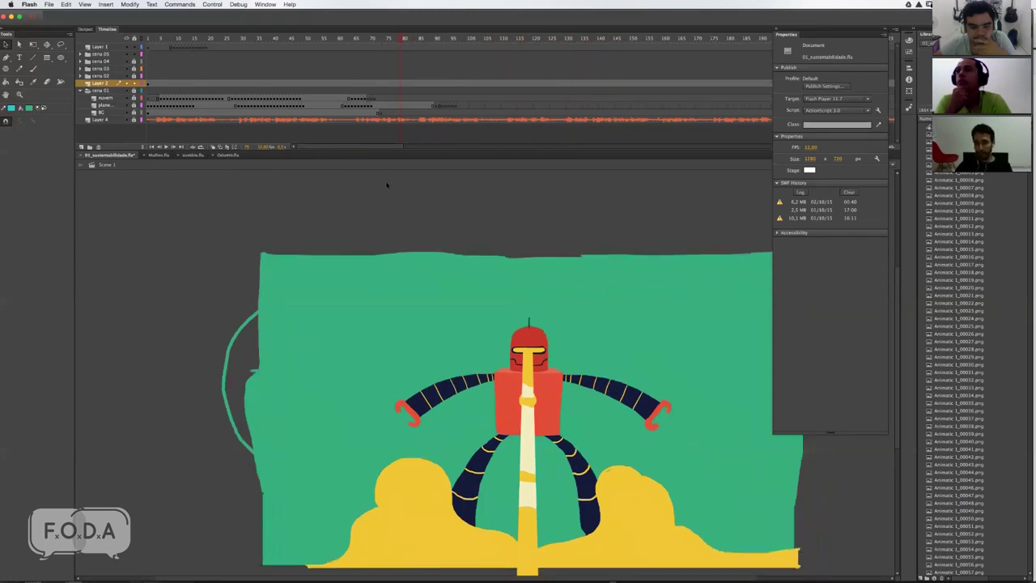
scroll(373, 186, right, 5)
scroll(367, 195, down, 2)
scroll(367, 195, right, 2)
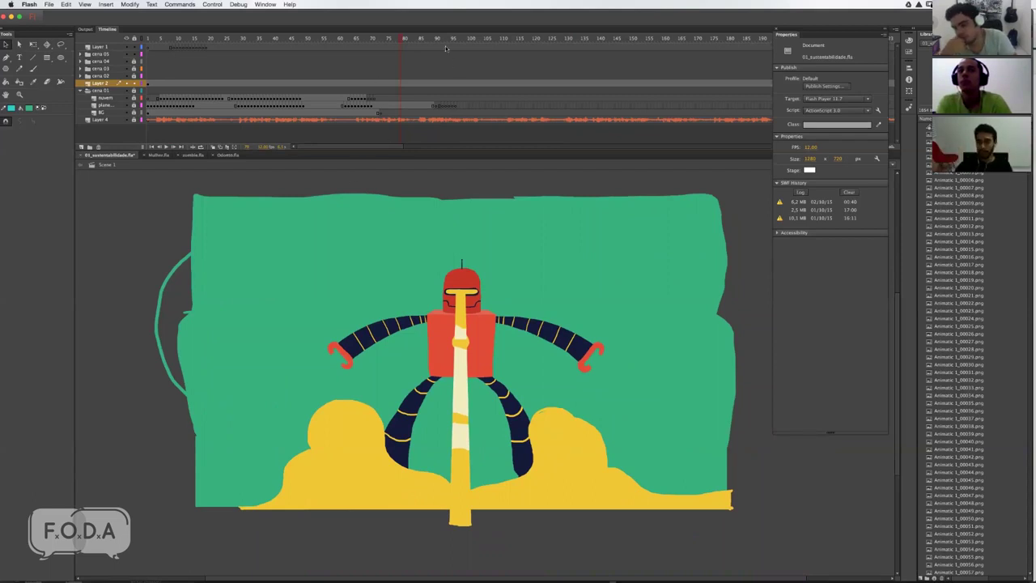
drag(416, 42, 421, 44)
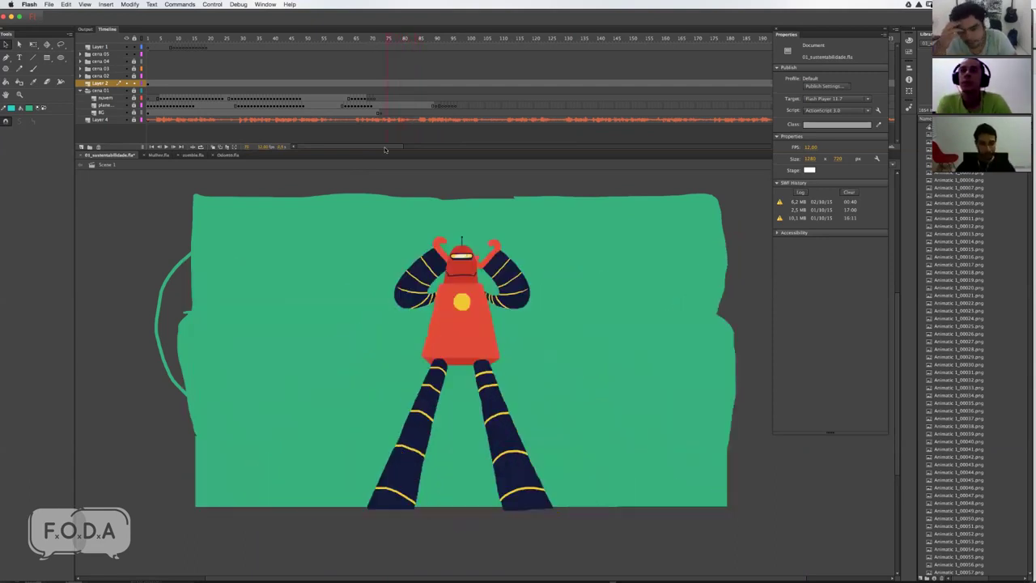
drag(405, 43, 382, 43)
key(super+Tab)
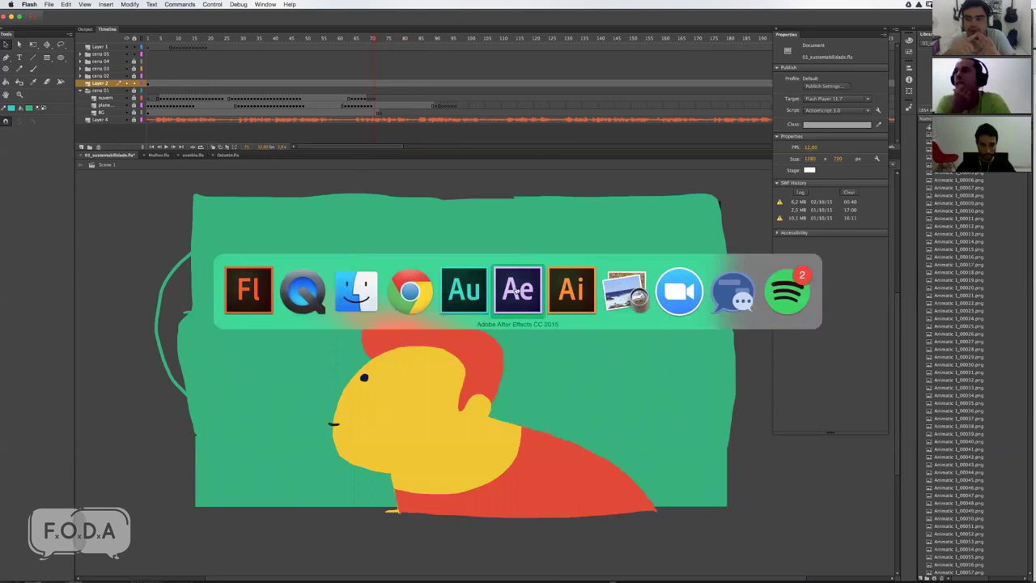
Step: Switch from After Effects to Finder and go to the Aep project folder
key(super+Tab)
key(super+Tab)
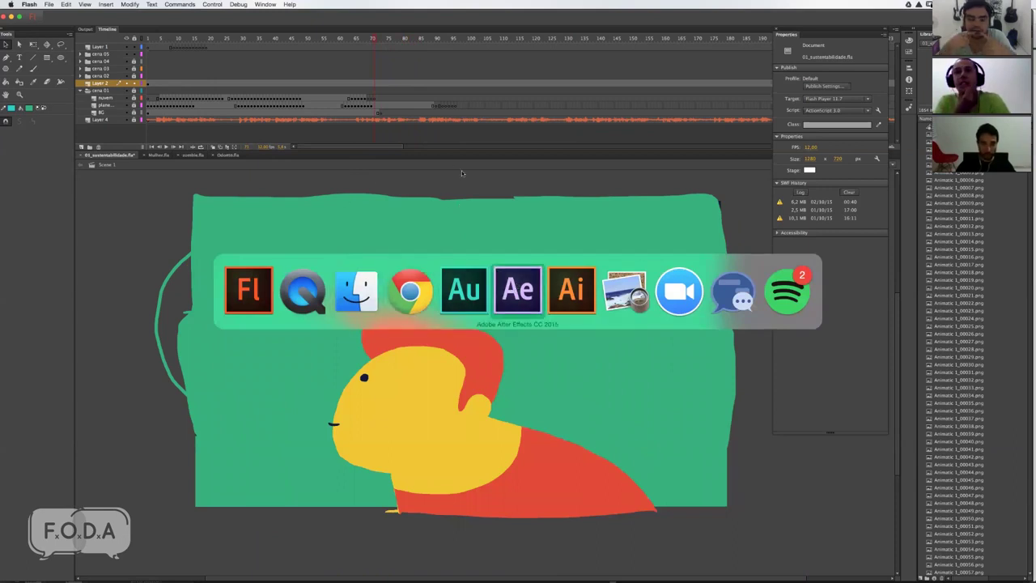
key(super+Tab)
key(super+Tab)
key(super+Tab)
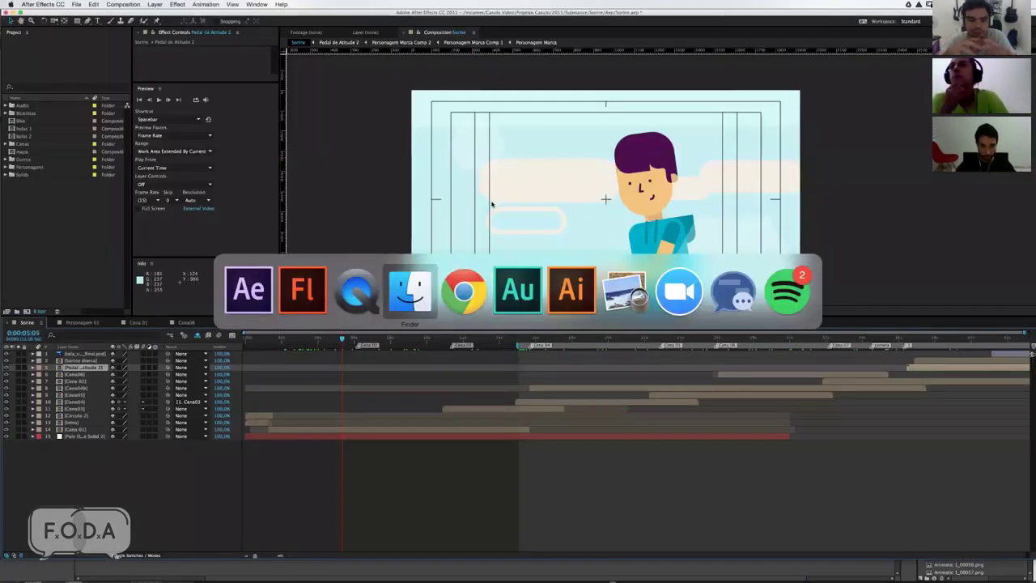
key(super)
key(Left)
key(a)
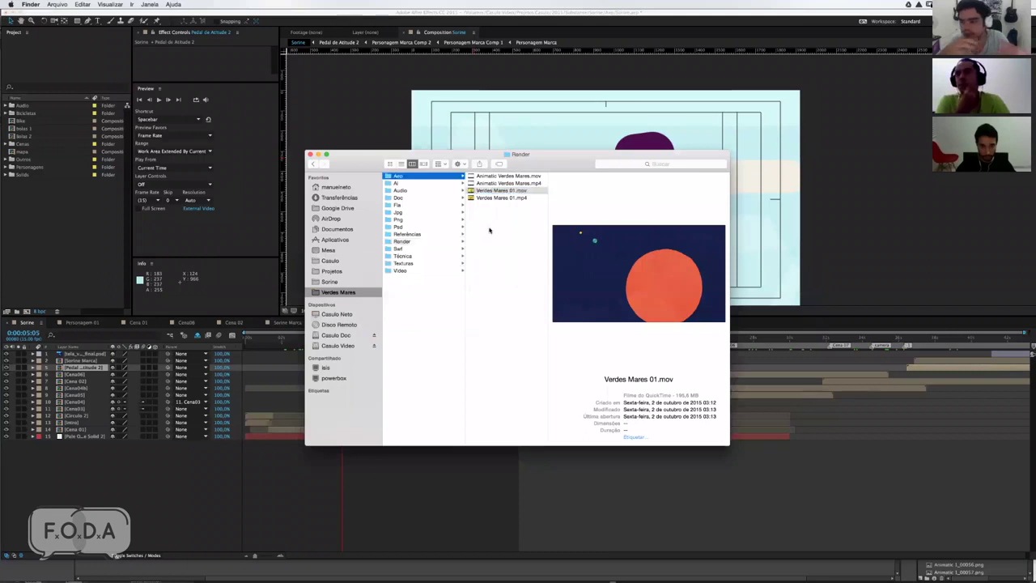
Step: Open Animatic Filme 01.aep in After Effects, discarding unsaved changes to Sorine.aep
click(495, 211)
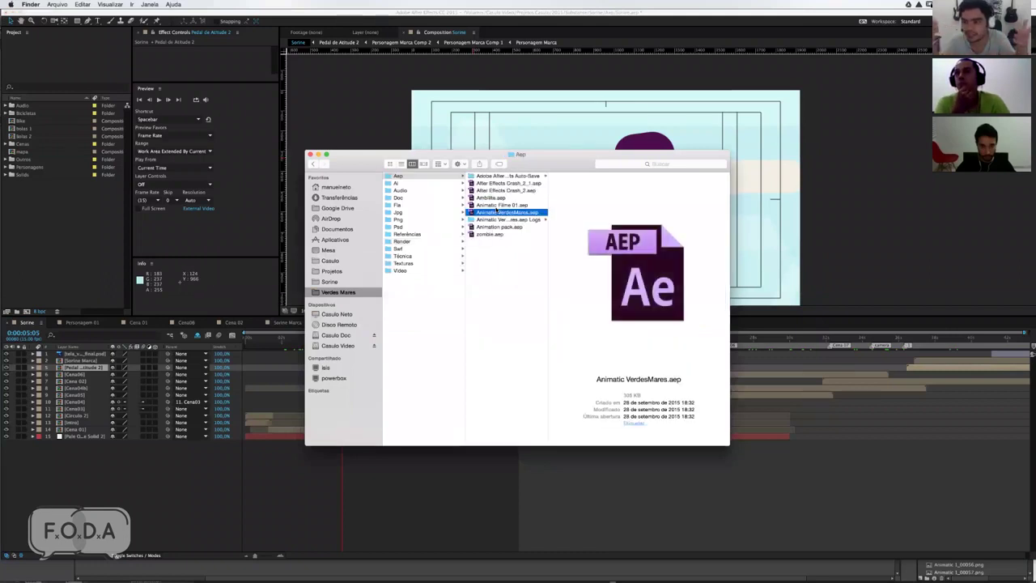
key(z)
key(a)
key(n)
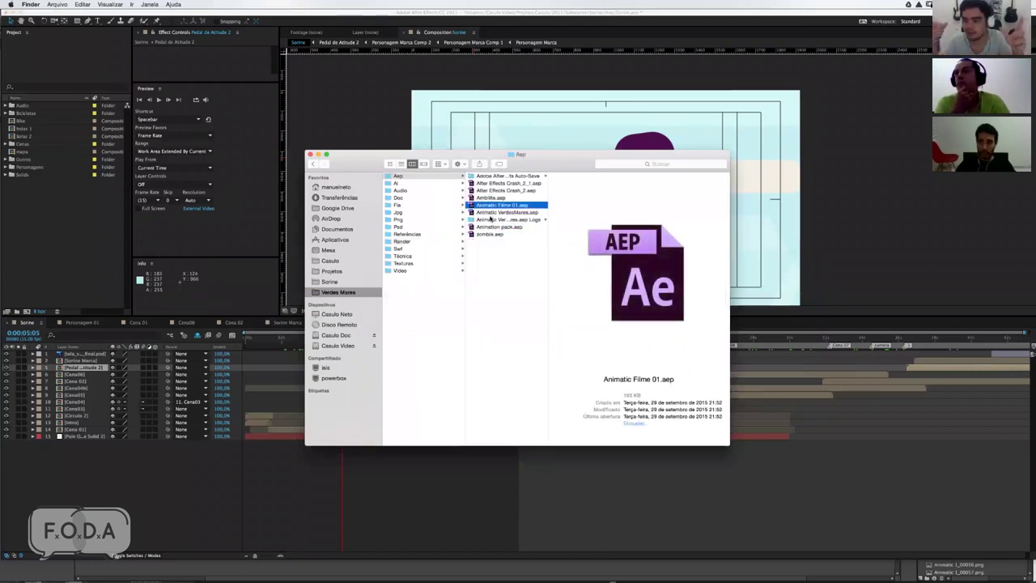
key(super+o)
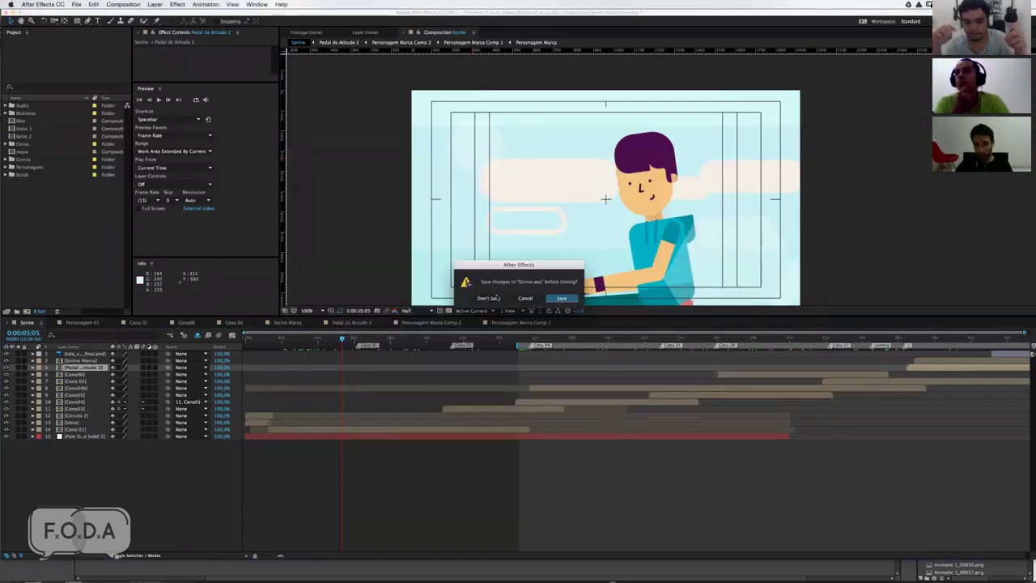
click(494, 299)
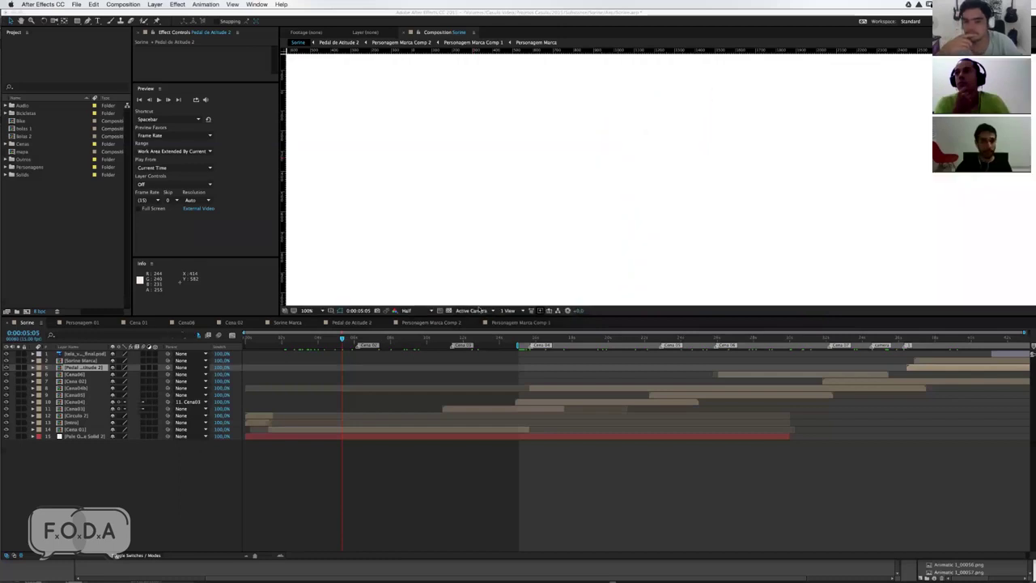
Step: Accept converting the older project and scrub through the Animatic Verdes Mares sketch animatic
click(591, 302)
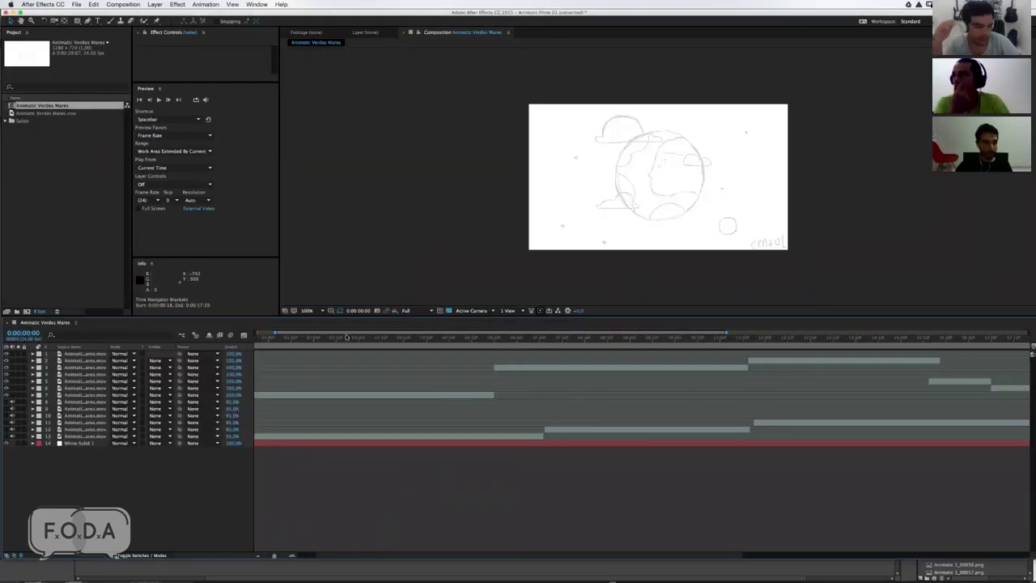
click(410, 337)
mouse_move(430, 339)
mouse_down()
mouse_move(418, 341)
mouse_move(1021, 339)
mouse_move(748, 338)
mouse_up()
mouse_move(662, 338)
mouse_down()
mouse_move(256, 339)
mouse_move(544, 348)
mouse_move(657, 338)
mouse_up()
key(super+Tab)
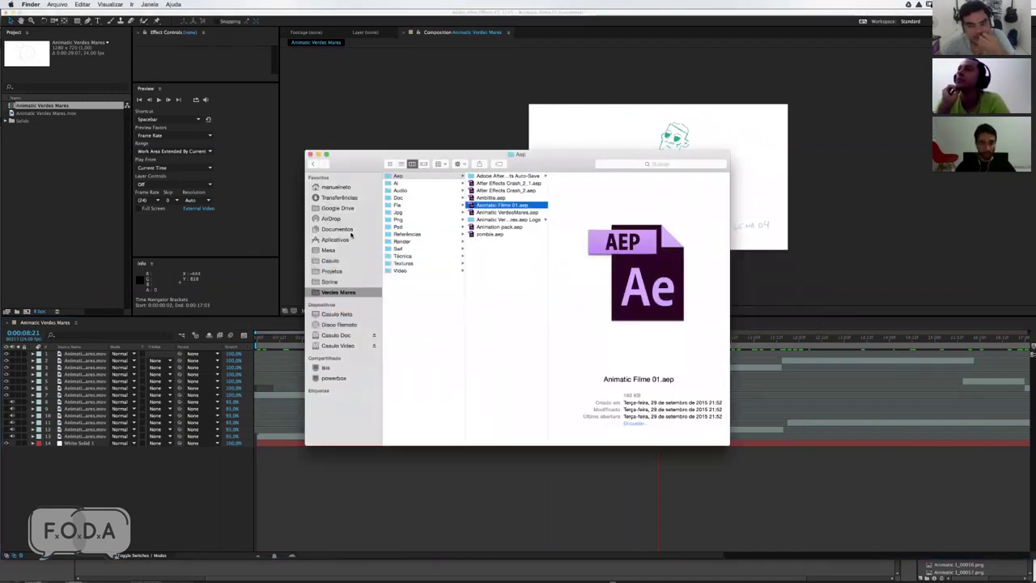
Step: Switch to the zombie project in After Effects and play its animation from the start
click(398, 213)
key(super+Tab)
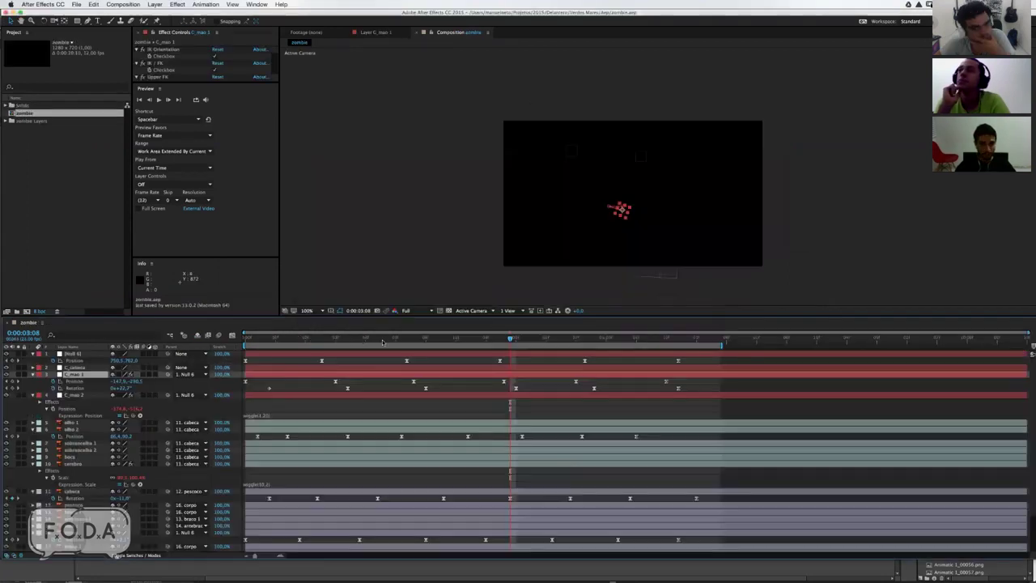
key(super+Tab)
key(super+Tab)
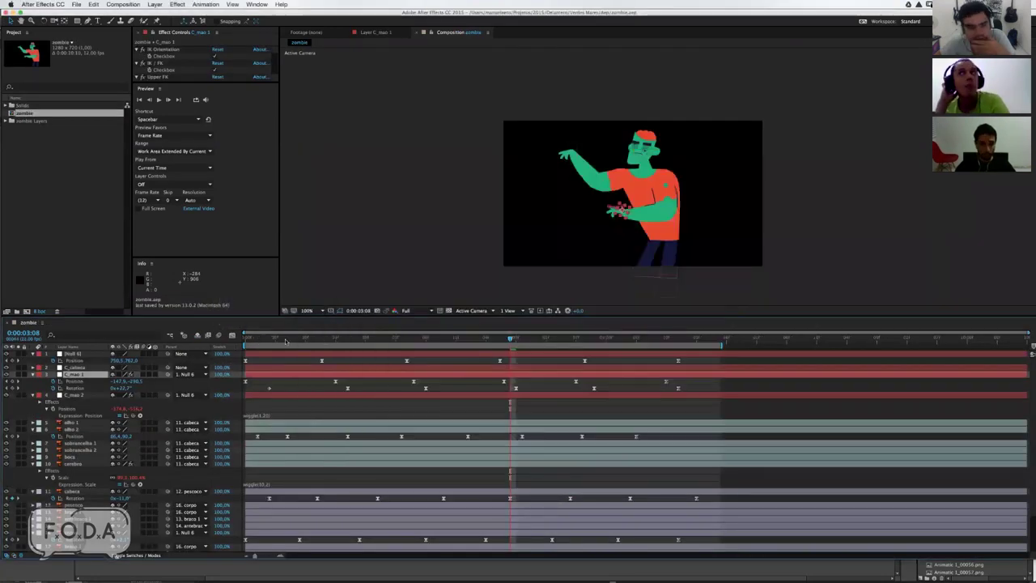
click(287, 337)
key(space)
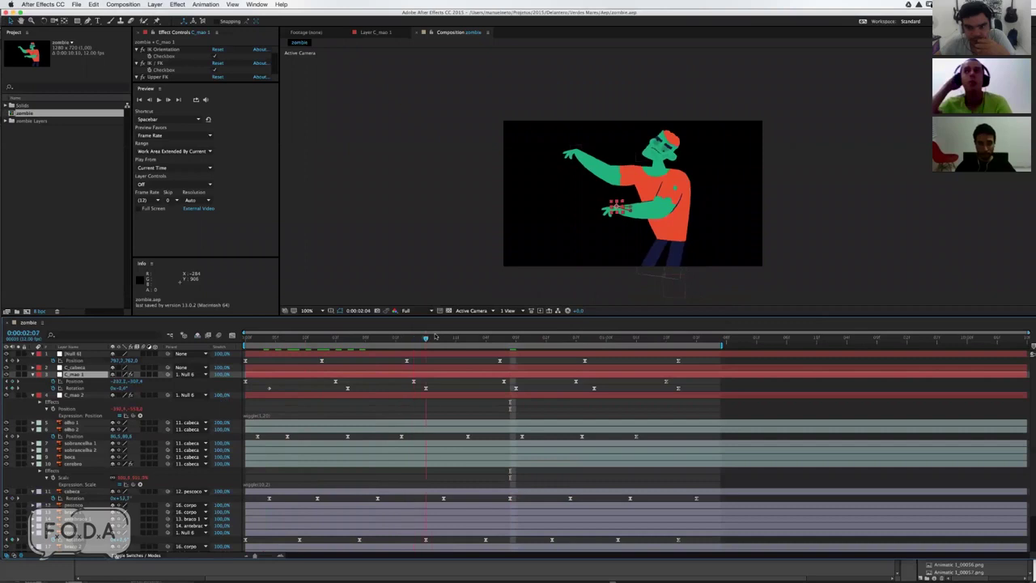
click(263, 337)
Step: Scrub the zombie comp through its one-, two-, five- and six-second poses
drag(281, 339, 365, 338)
key(period)
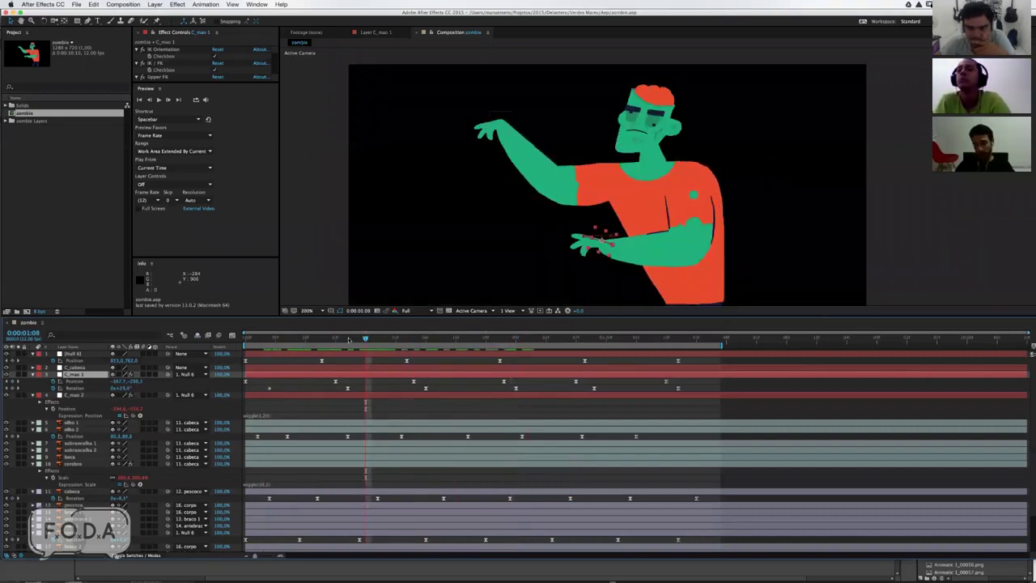
key(comma)
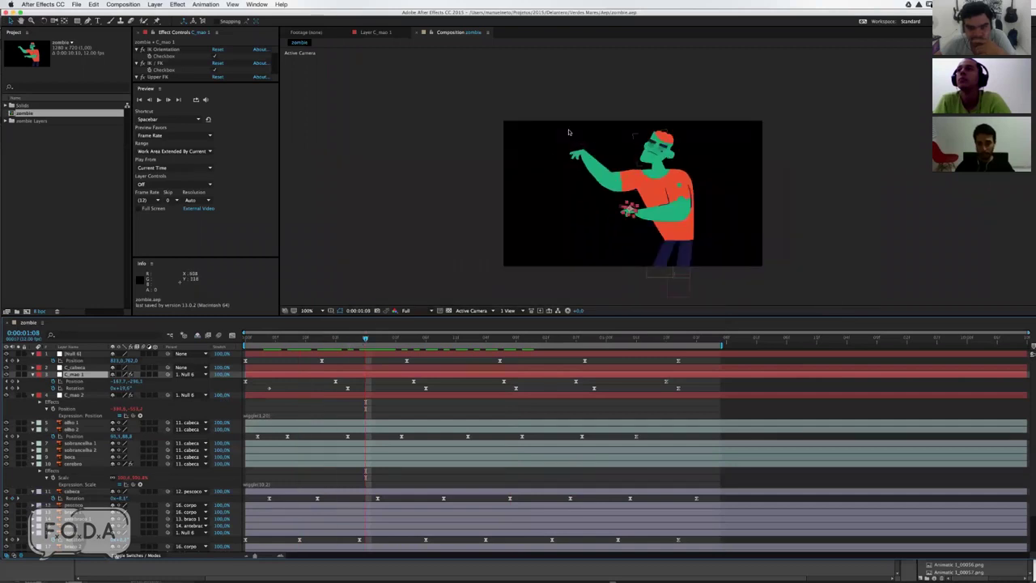
drag(251, 343, 400, 341)
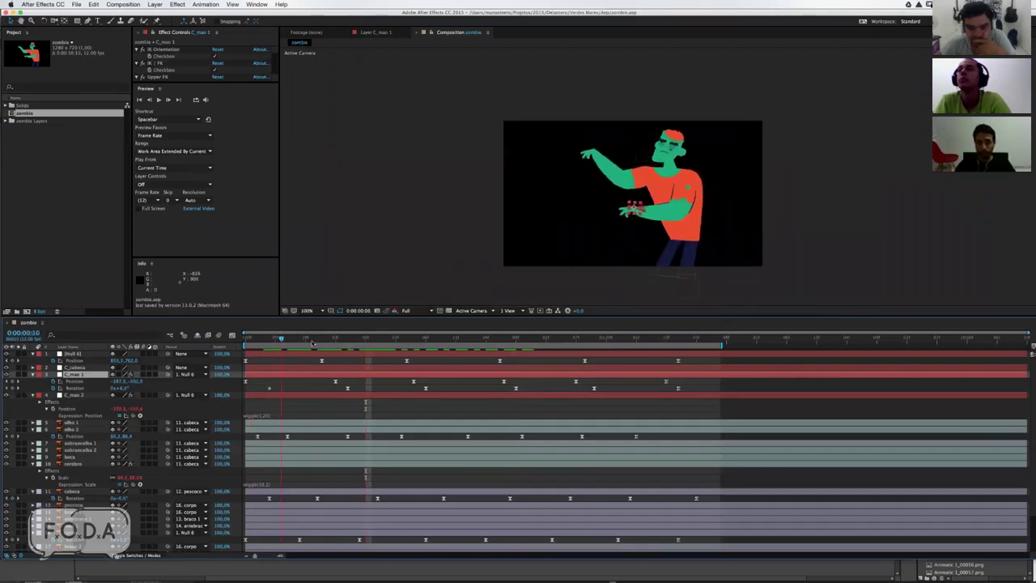
drag(507, 347, 696, 345)
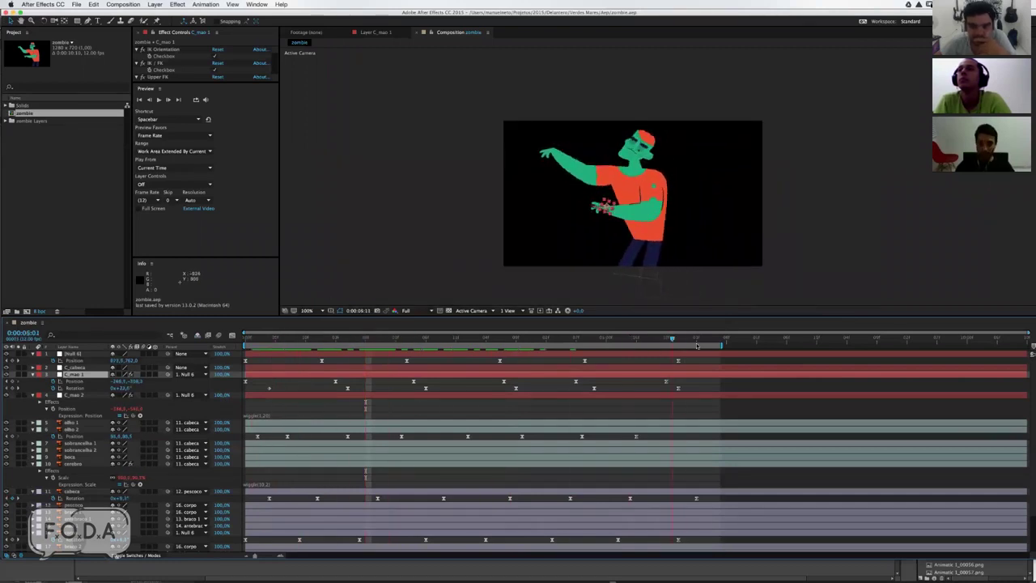
drag(413, 334, 387, 346)
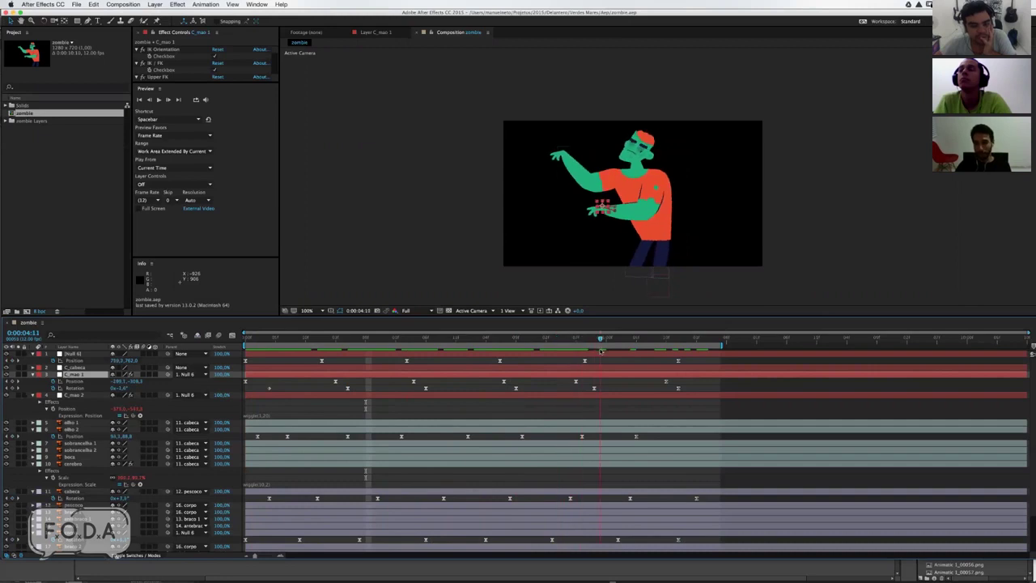
mouse_move(601, 351)
mouse_down()
mouse_move(626, 347)
mouse_move(311, 340)
mouse_move(523, 340)
mouse_up()
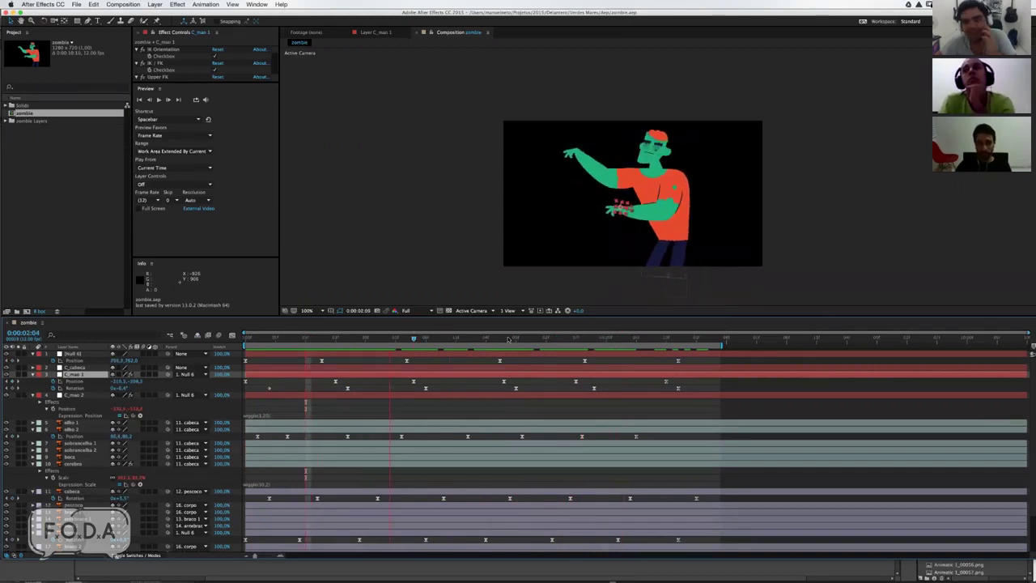
drag(616, 340, 694, 348)
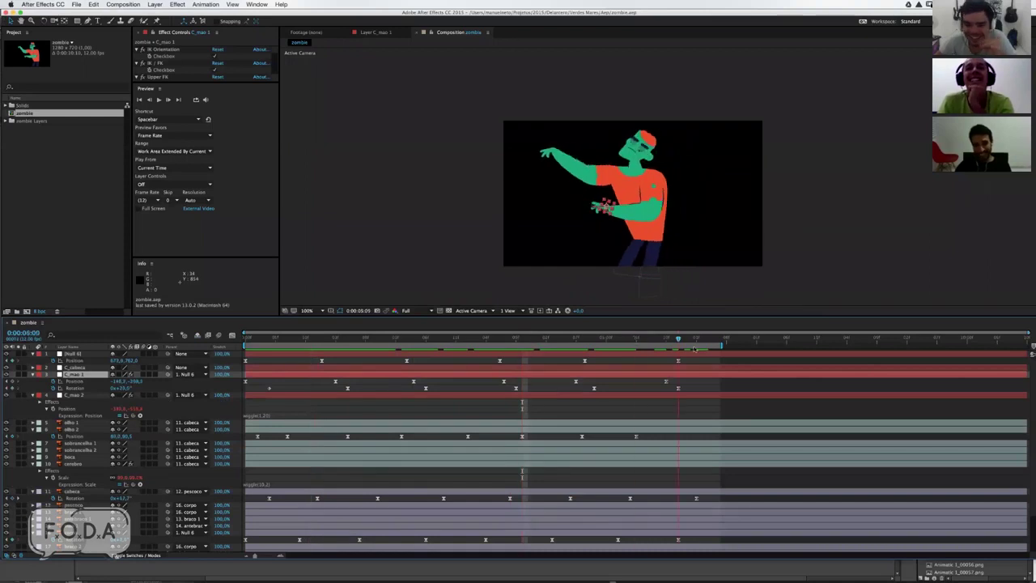
Step: Zoom in on the zombie, replay it, then select the 01_sustentabilidade.swf layer in Comp 1
key(period)
key(space)
drag(298, 341, 455, 340)
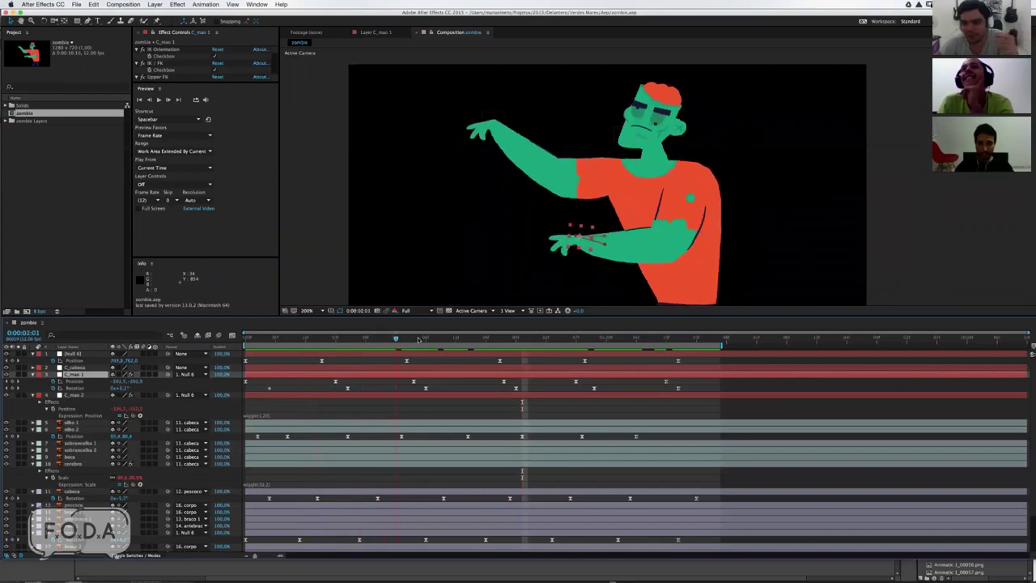
key(space)
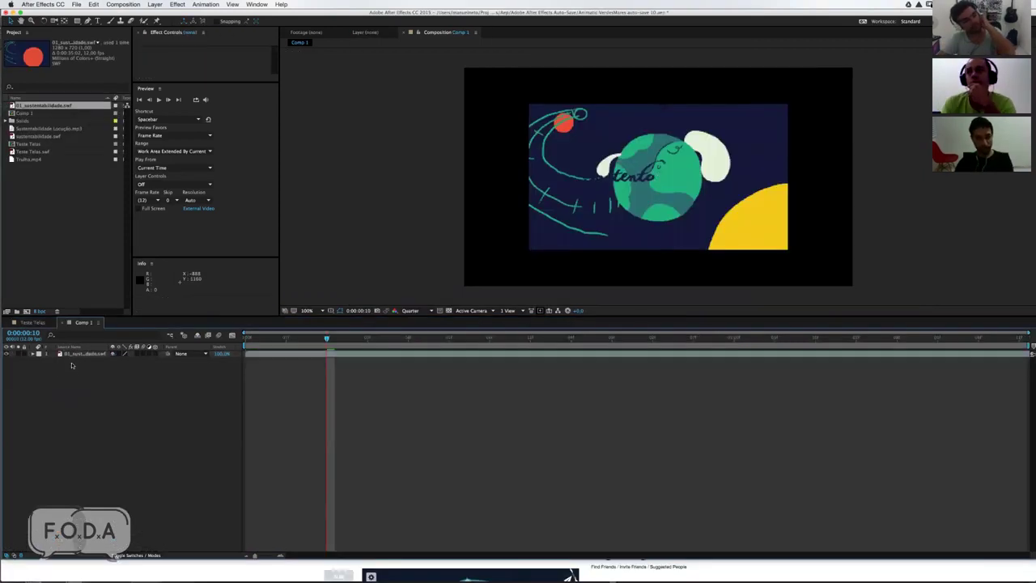
click(80, 354)
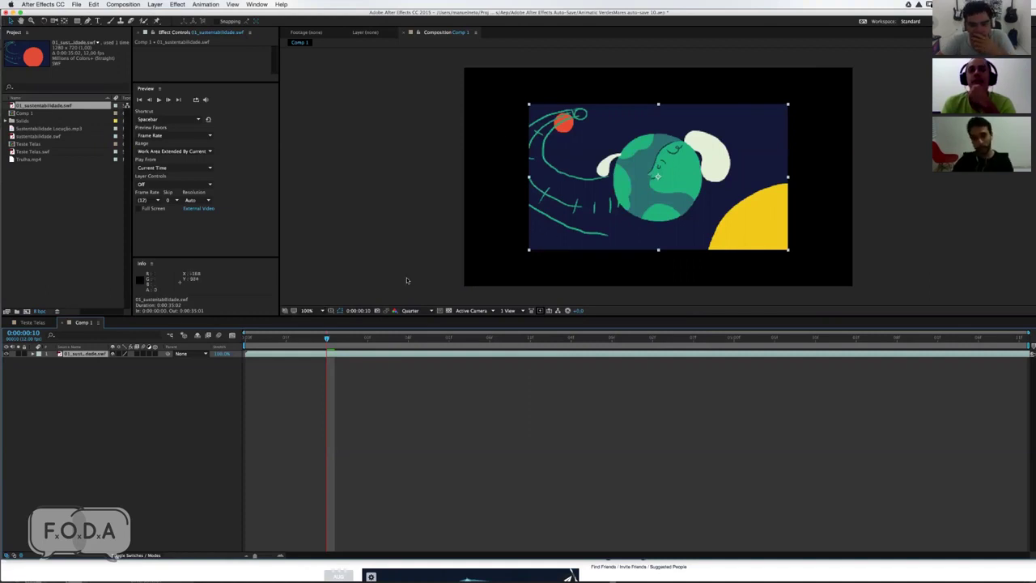
Step: Raise the 01_sustentabilidade.swf layer's Scale to about 574%, filling Comp 1 with the Earth's face
key(super+Tab)
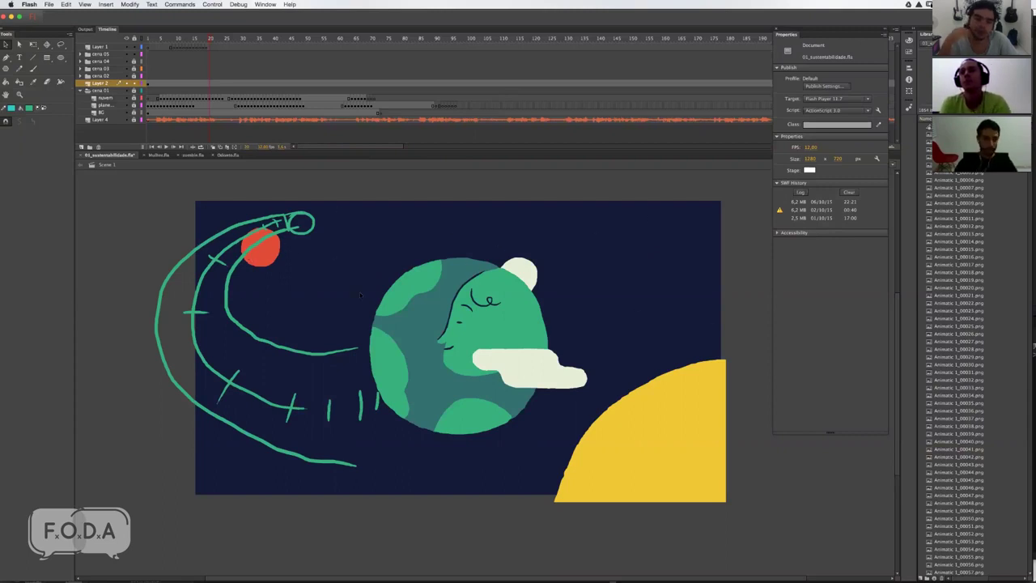
key(super+Tab)
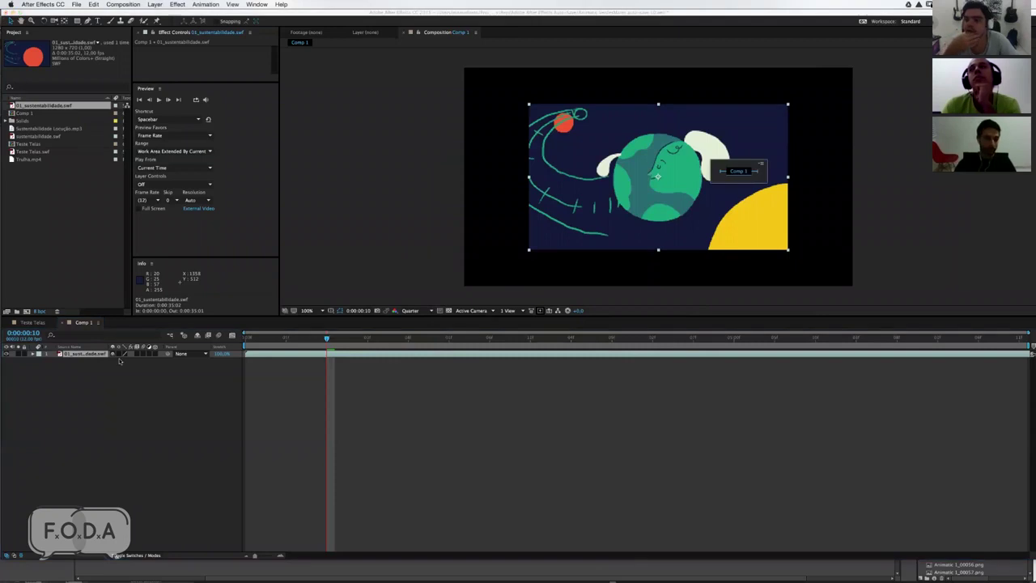
key(s)
mouse_move(123, 360)
mouse_down()
mouse_move(162, 360)
mouse_move(120, 357)
mouse_move(143, 366)
mouse_move(267, 334)
mouse_move(314, 341)
mouse_up()
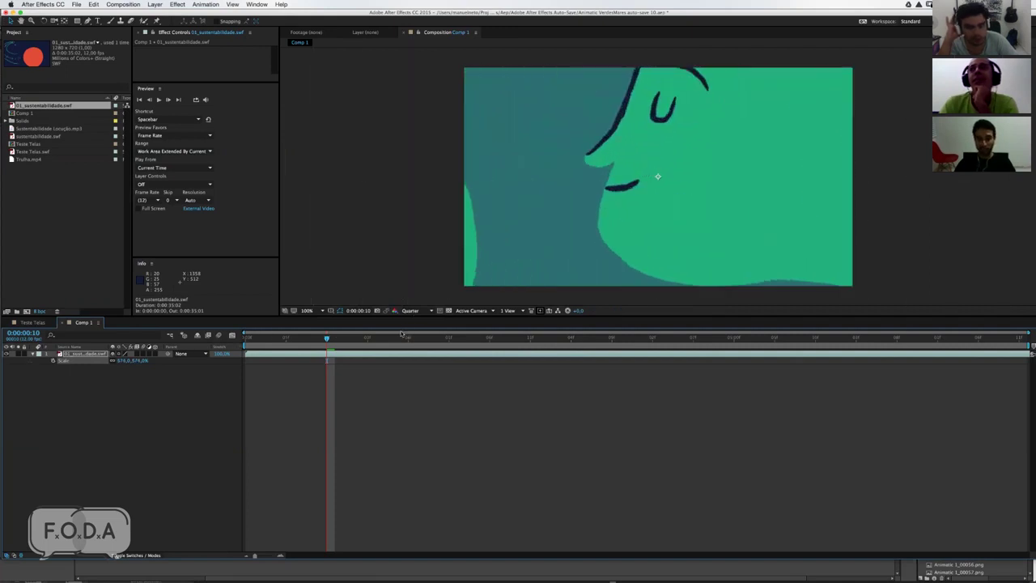
Step: Set the viewer to Full resolution and try smaller scales for the swf layer
click(412, 330)
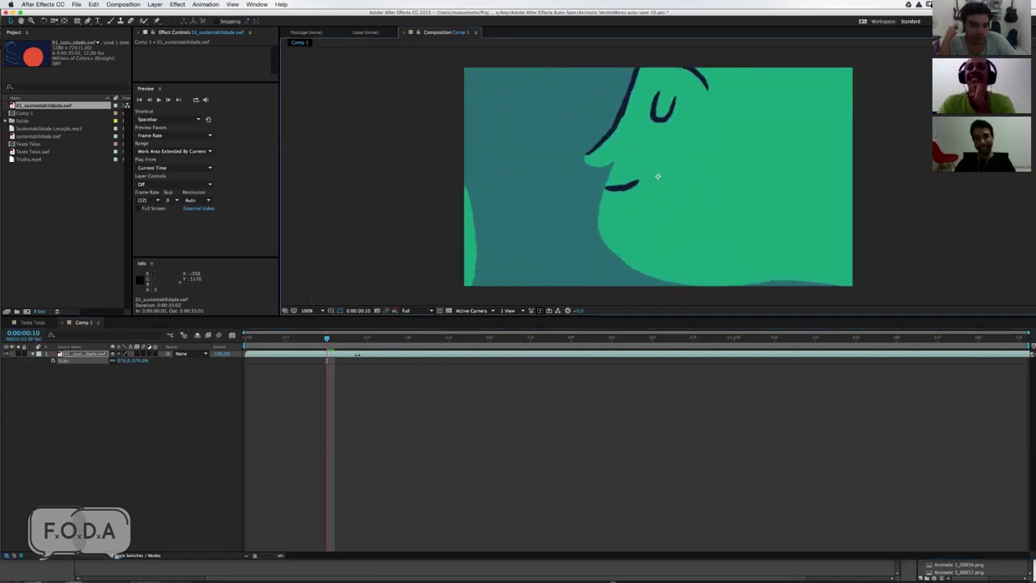
drag(133, 360, 164, 343)
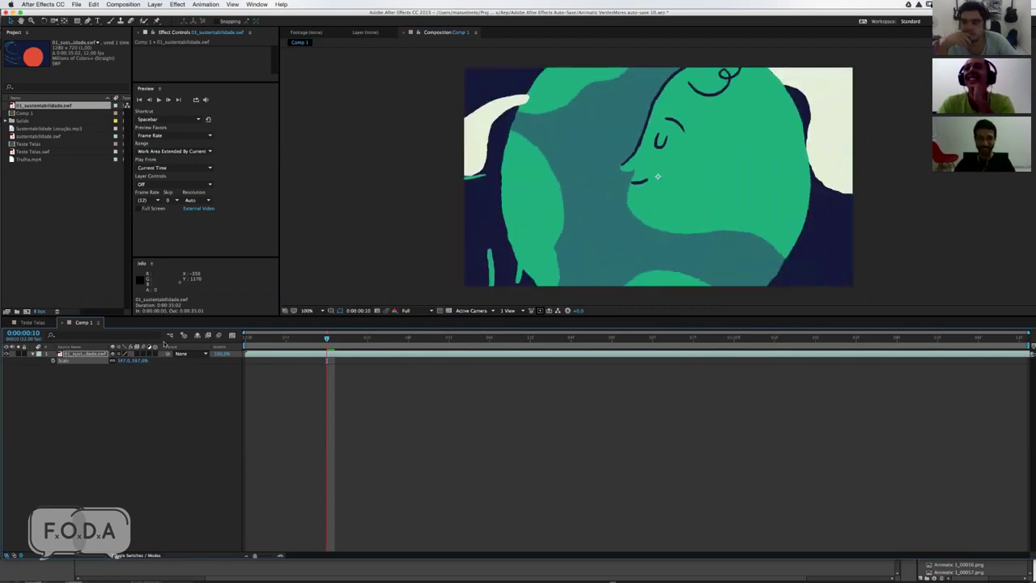
mouse_move(133, 360)
mouse_down()
mouse_move(113, 360)
mouse_move(146, 361)
mouse_up()
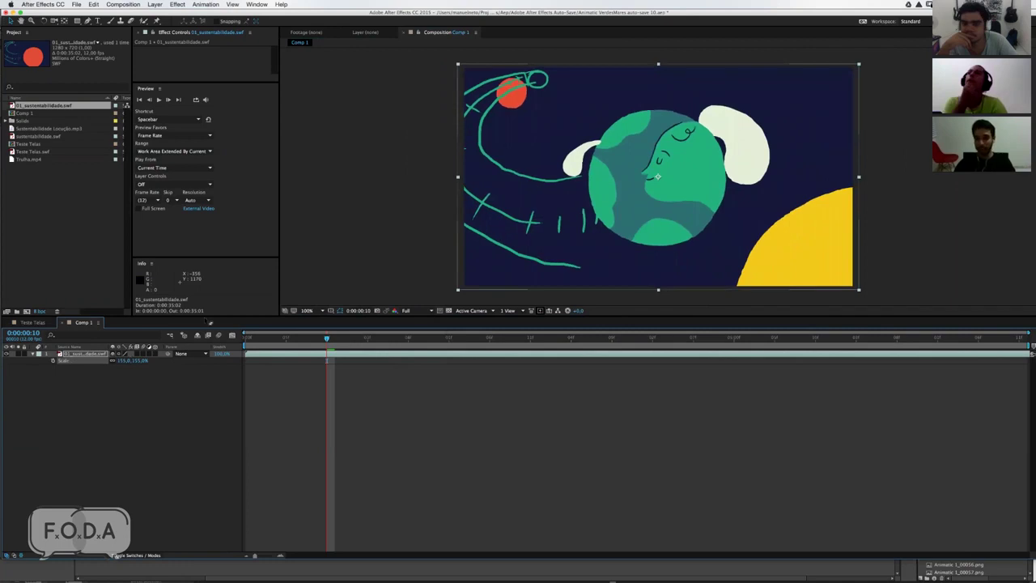
key(super+Tab)
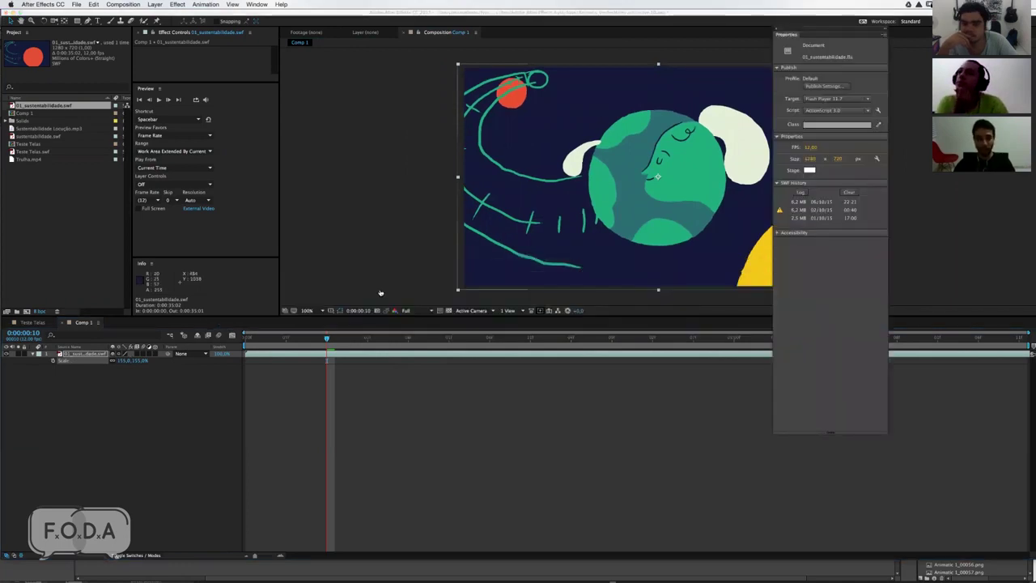
key(super+Tab)
Step: Scale the swf layer to about 165% and draw a rectangle mask over the lower-right yellow shape
mouse_move(327, 338)
mouse_down()
mouse_move(814, 340)
mouse_move(538, 339)
mouse_up()
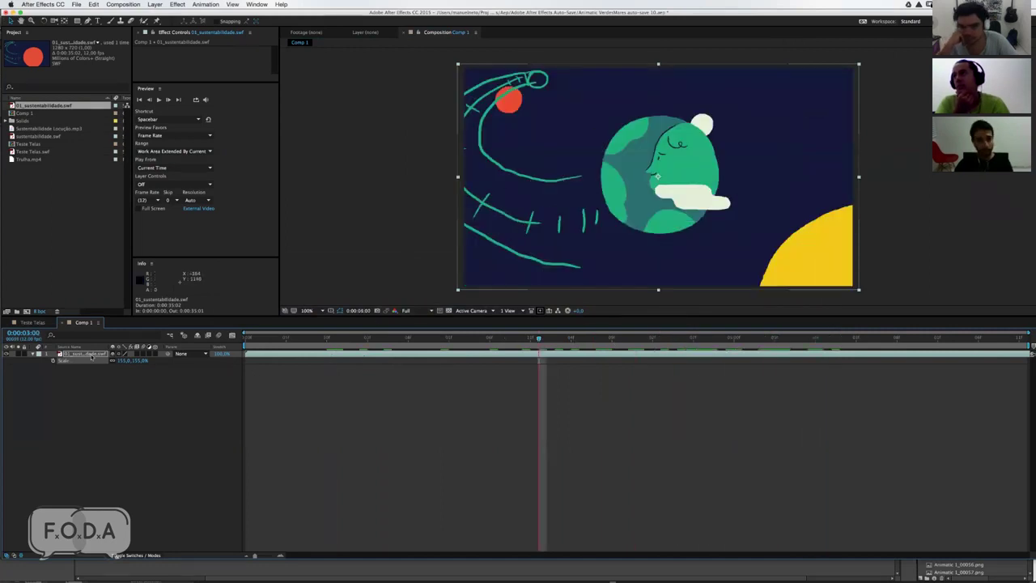
drag(130, 360, 358, 229)
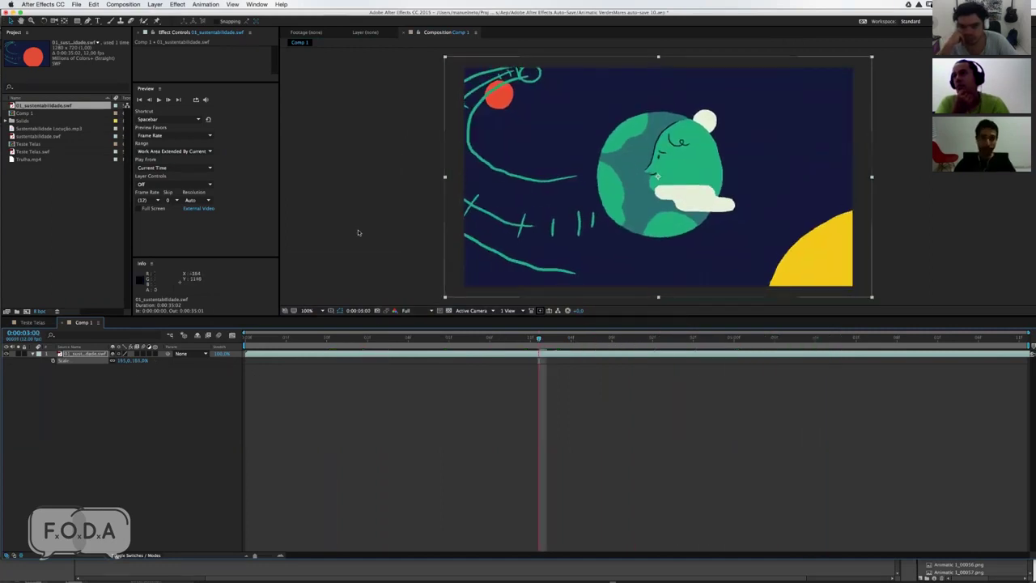
key(super+Tab)
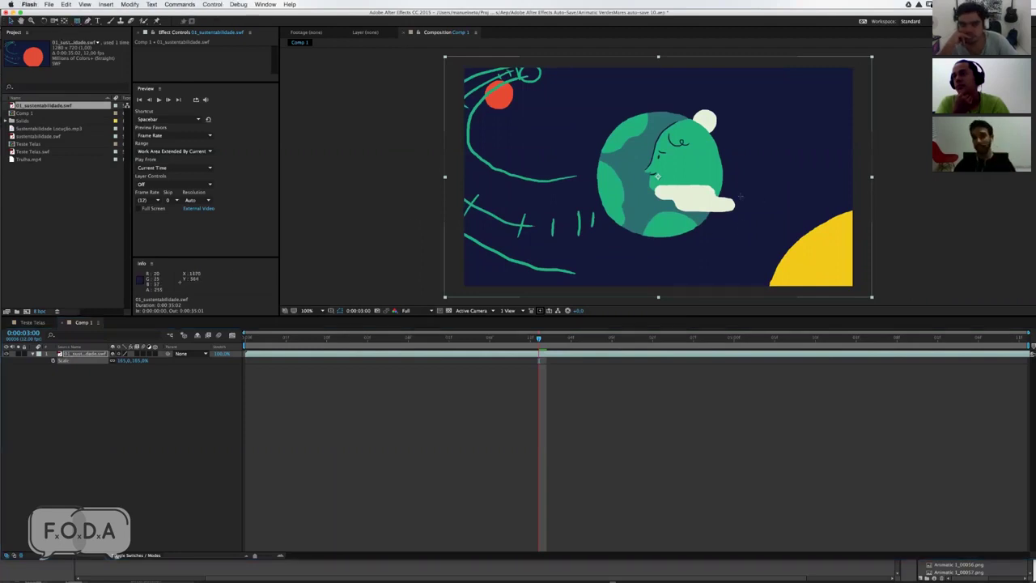
drag(736, 183, 913, 306)
Step: Duplicate the masked swf layer and remove the mask from the second copy
key(super+d)
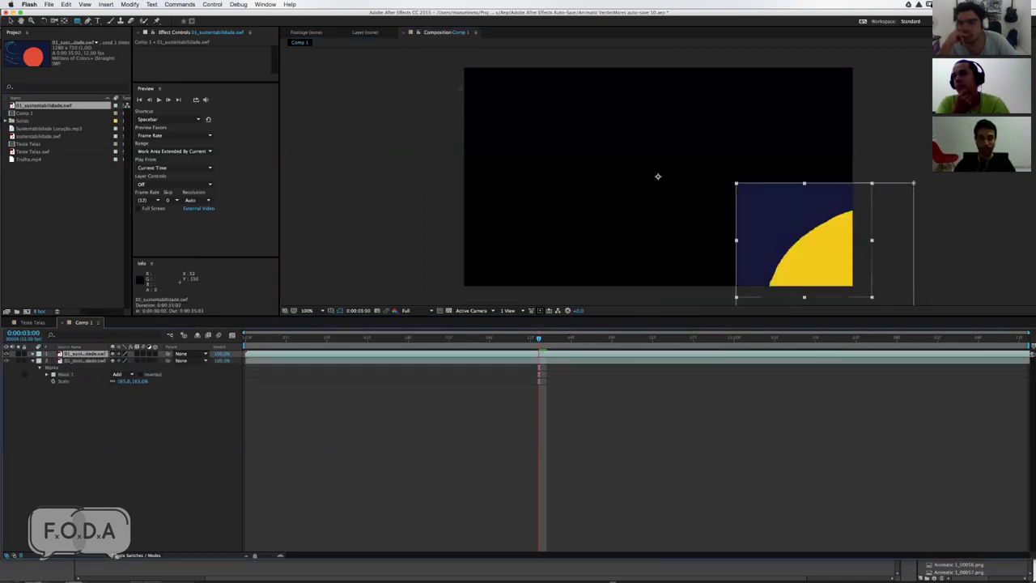
key(m)
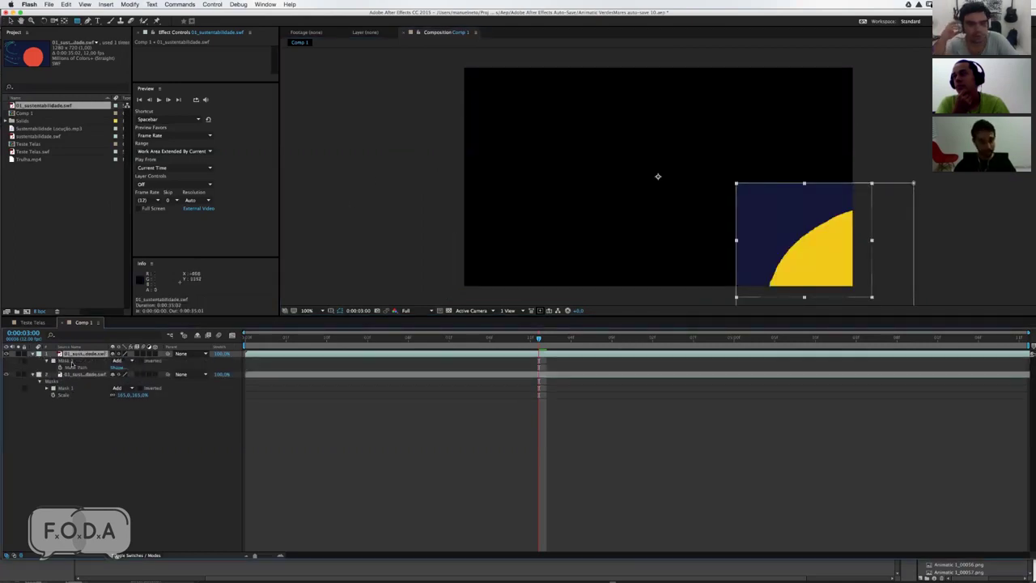
click(65, 388)
key(Delete)
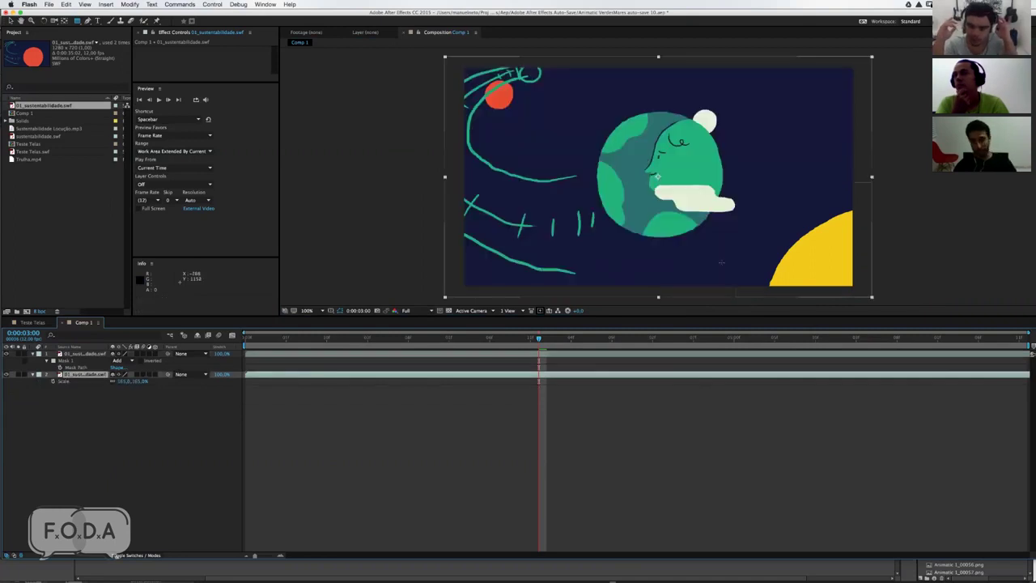
Step: Scale the masked copy to 213% and reposition it, then delete it and resize the remaining layer to about 149%
click(87, 355)
key(s)
drag(130, 361, 158, 360)
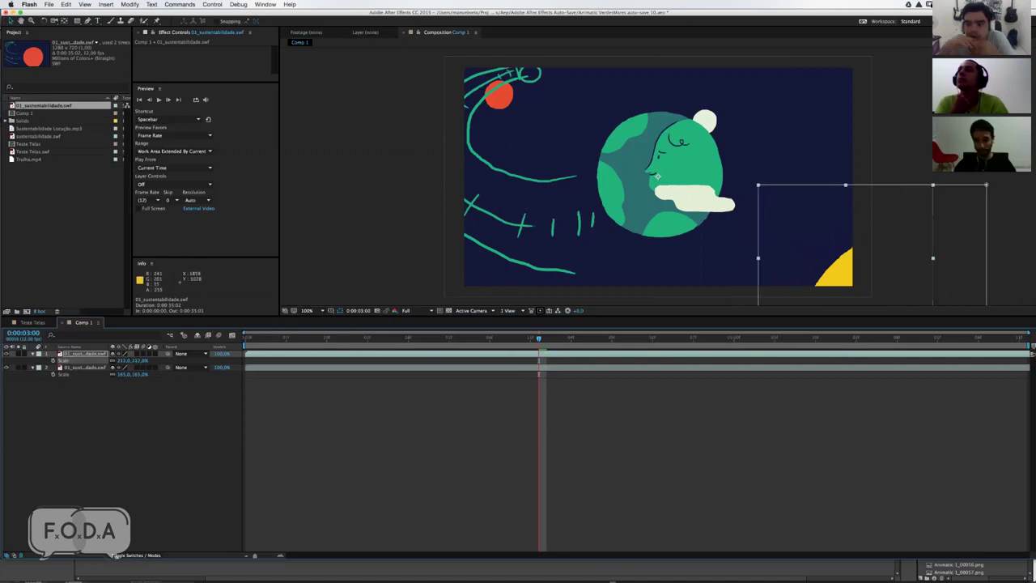
drag(751, 209, 686, 170)
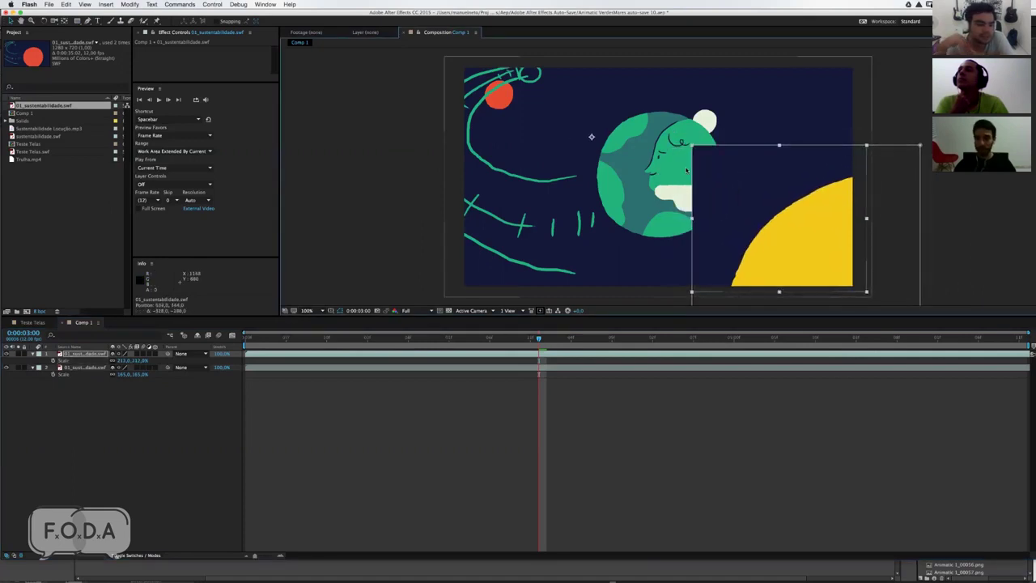
drag(763, 231, 820, 240)
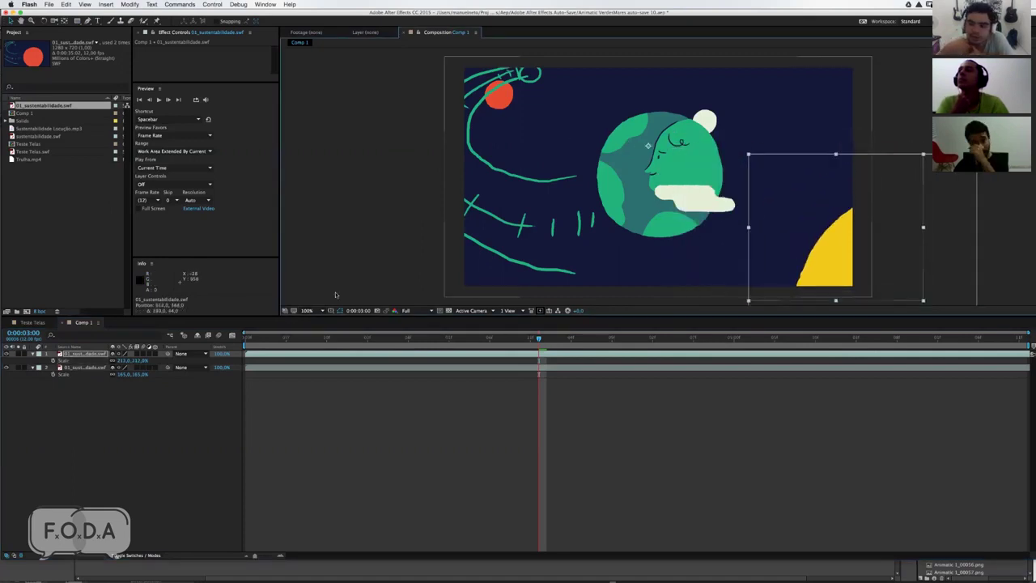
key(Delete)
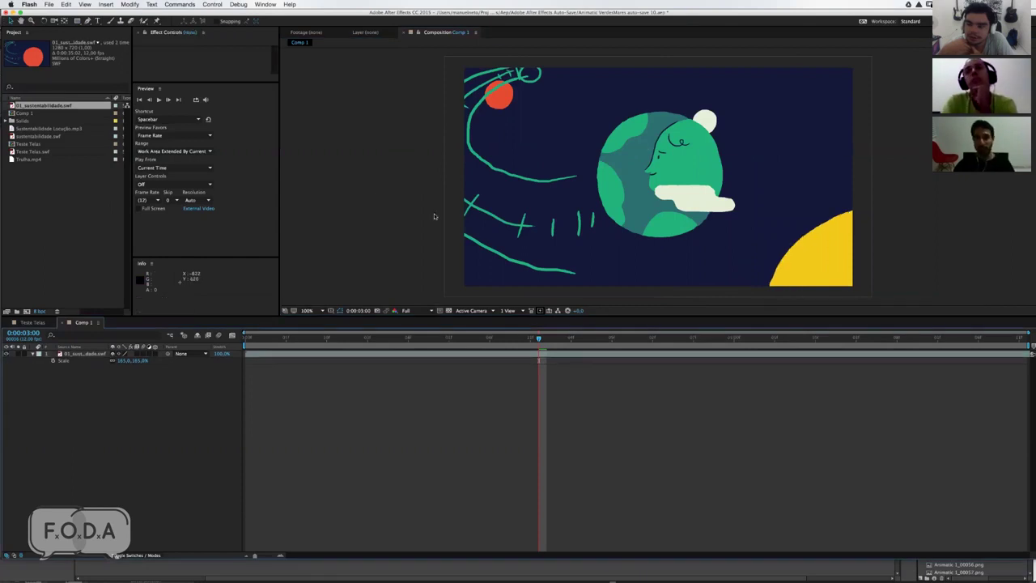
drag(129, 360, 142, 360)
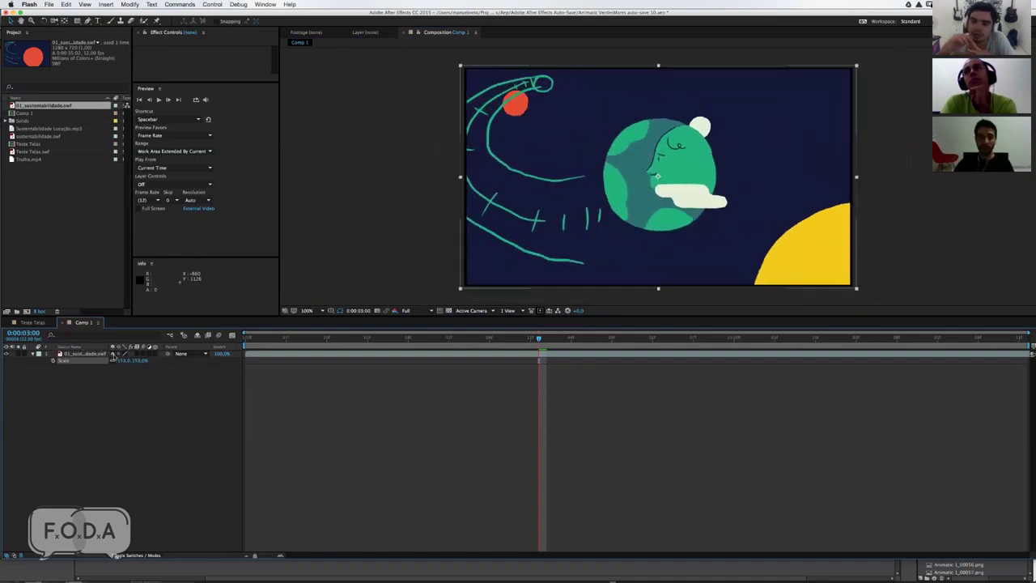
drag(309, 341, 491, 267)
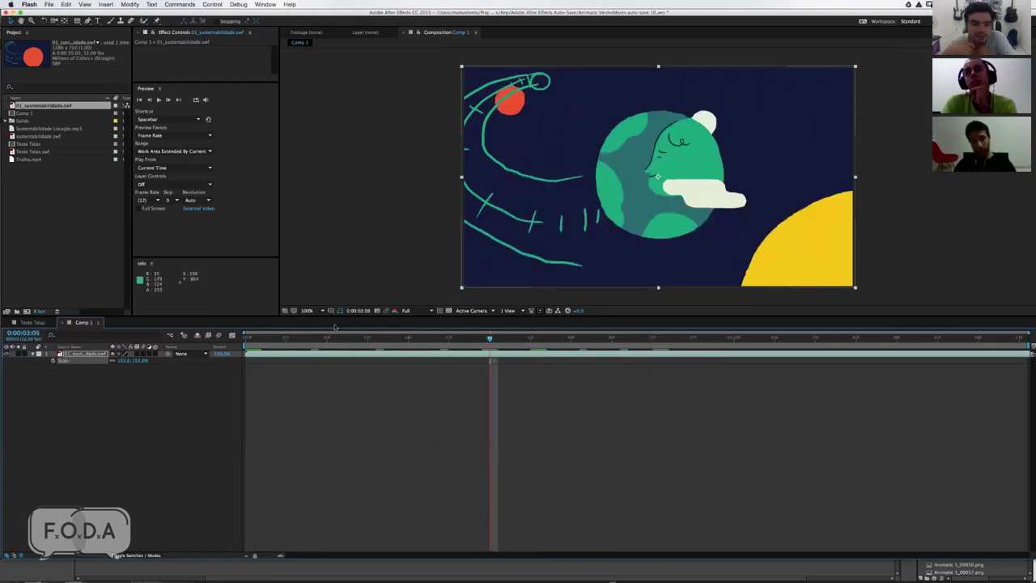
key(Page_Down)
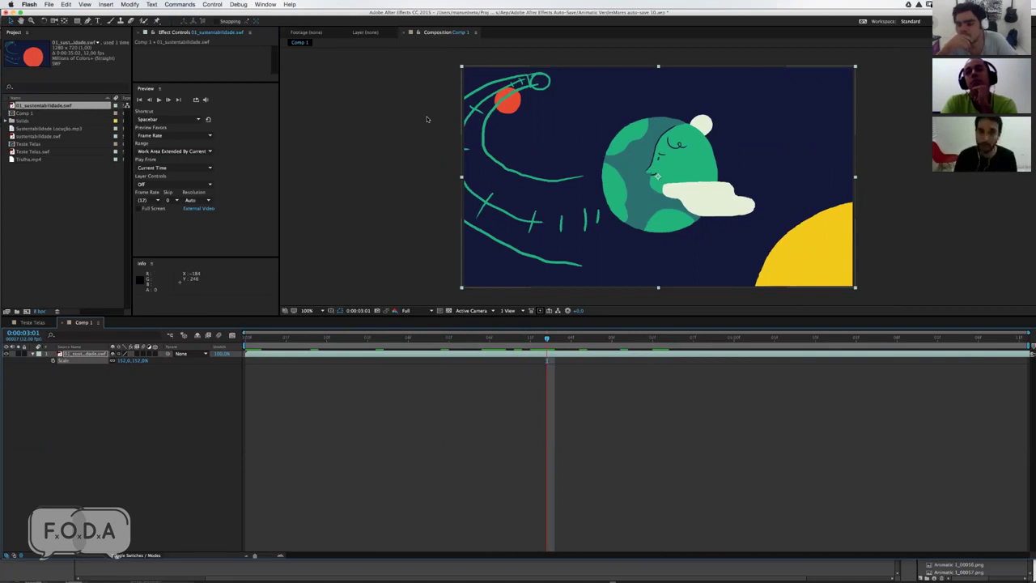
click(426, 119)
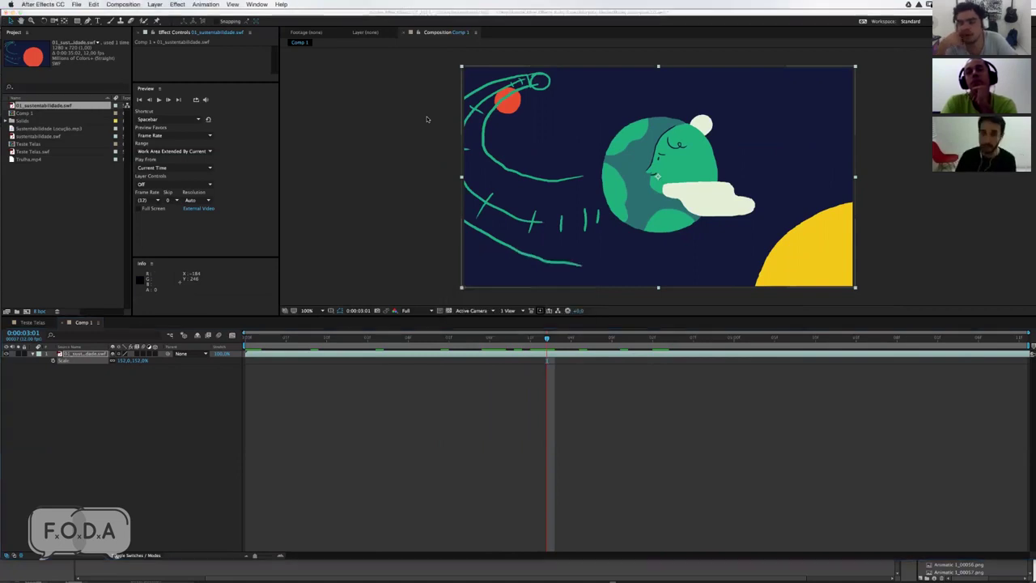
mouse_move(306, 340)
mouse_down()
mouse_move(391, 338)
mouse_move(310, 338)
mouse_up()
key(Page_Down)
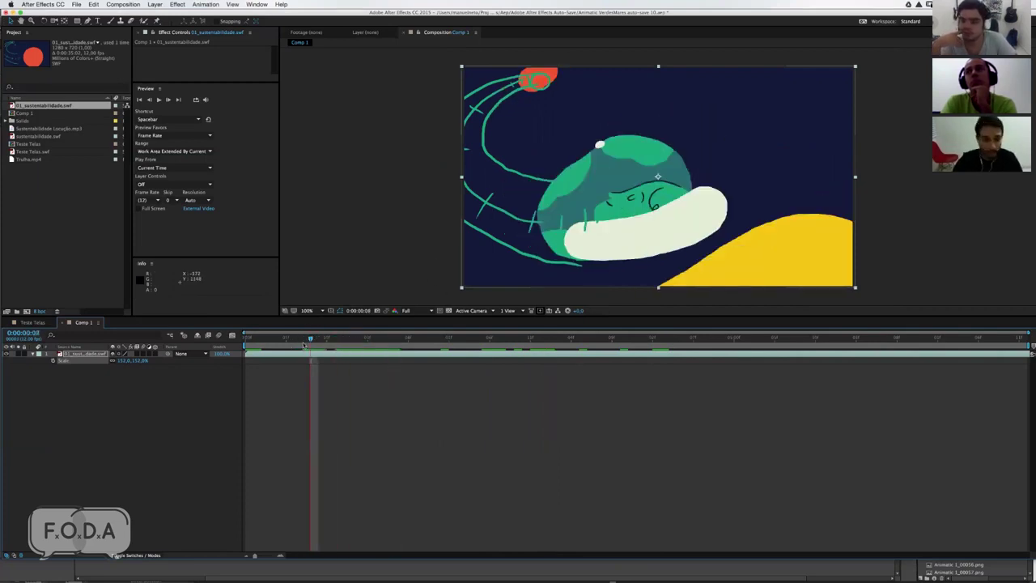
key(Page_Down)
key(Page_Down)
key(Page_Down)
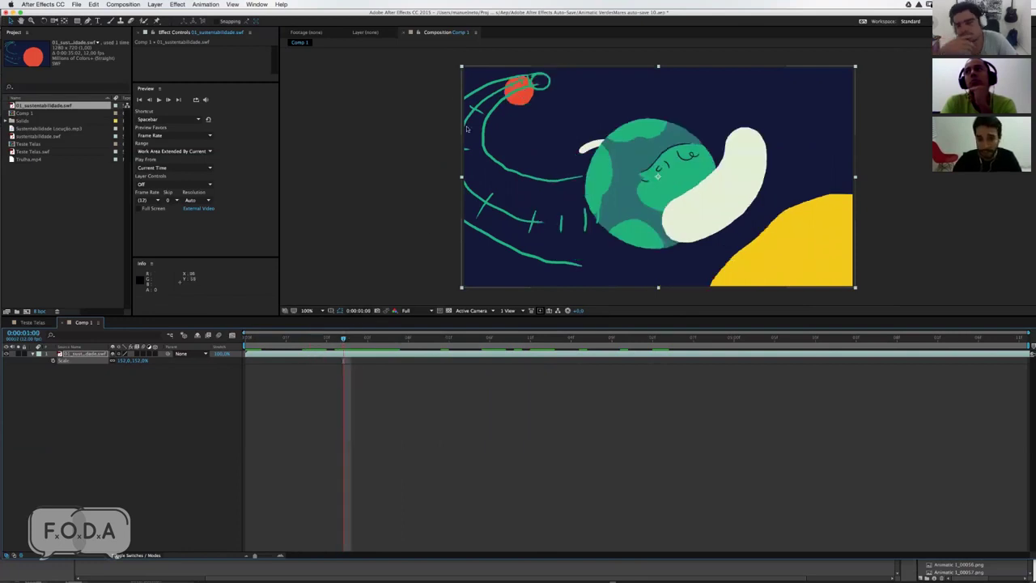
key(Page_Down)
key(Page_Down)
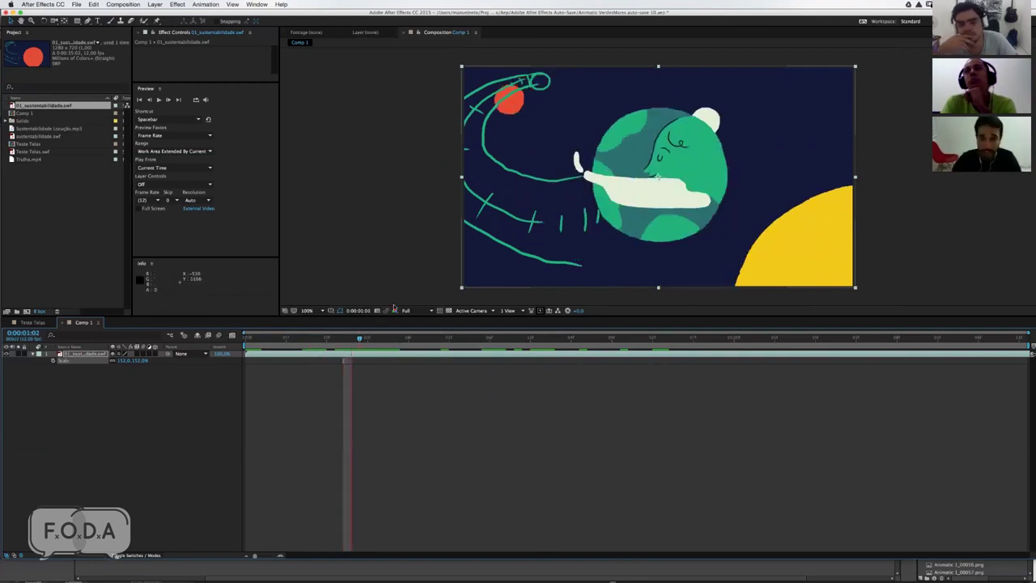
key(Page_Down)
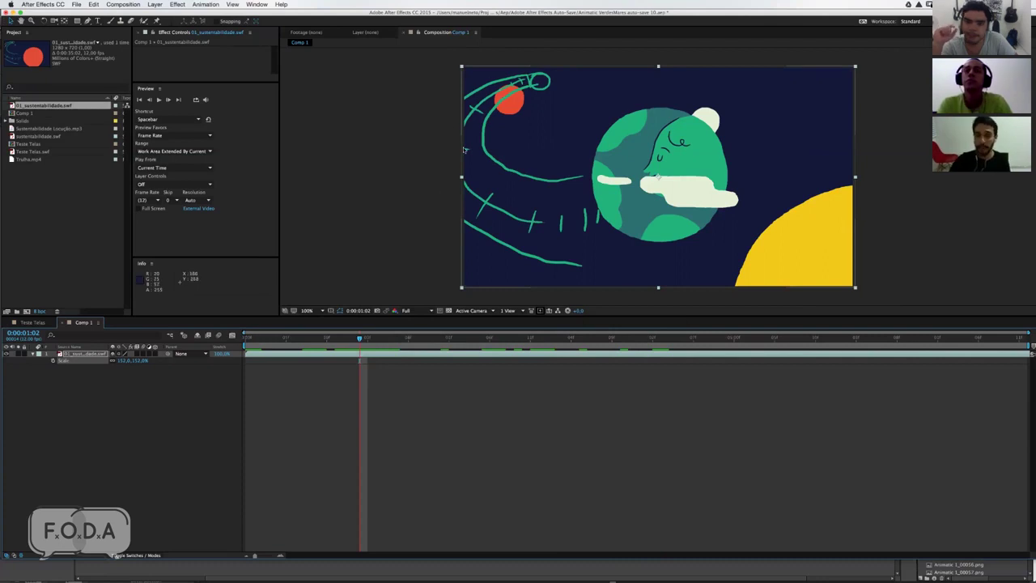
drag(284, 335, 391, 336)
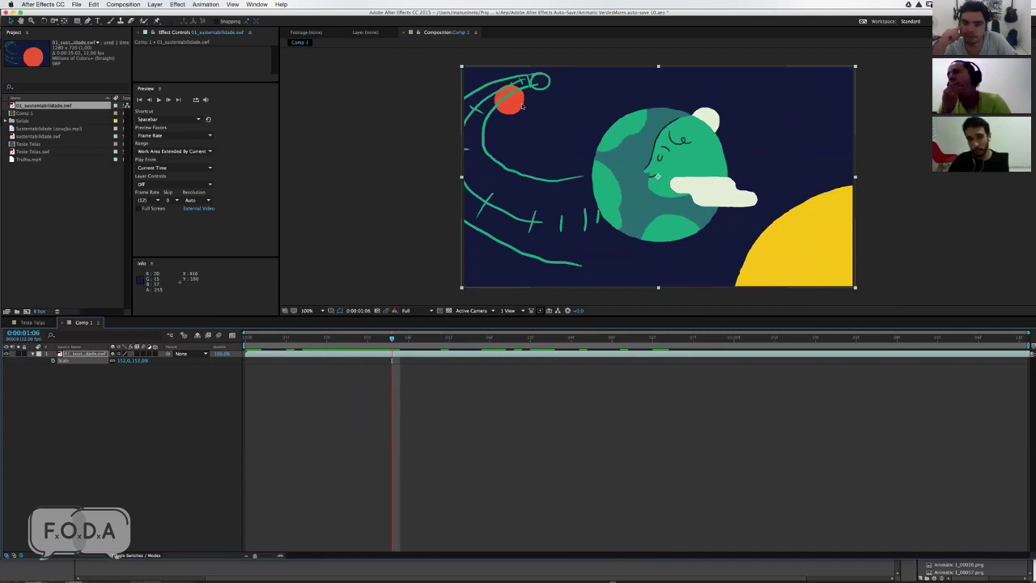
drag(399, 338, 424, 337)
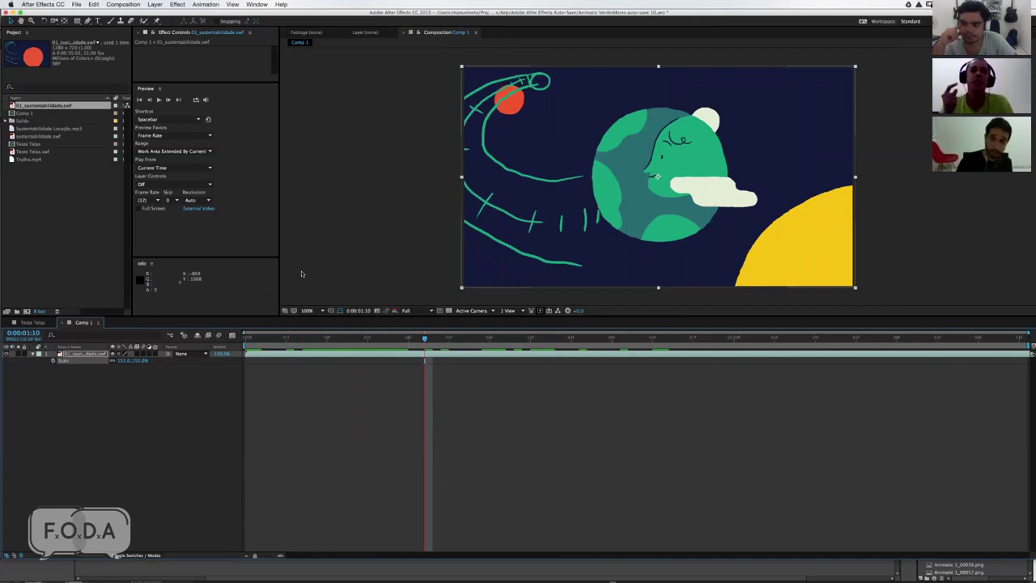
Step: Back in Flash, Save As with ' 1' appended, creating 01_sustentabilidade 1.fla
key(super+Tab)
key(super+Tab)
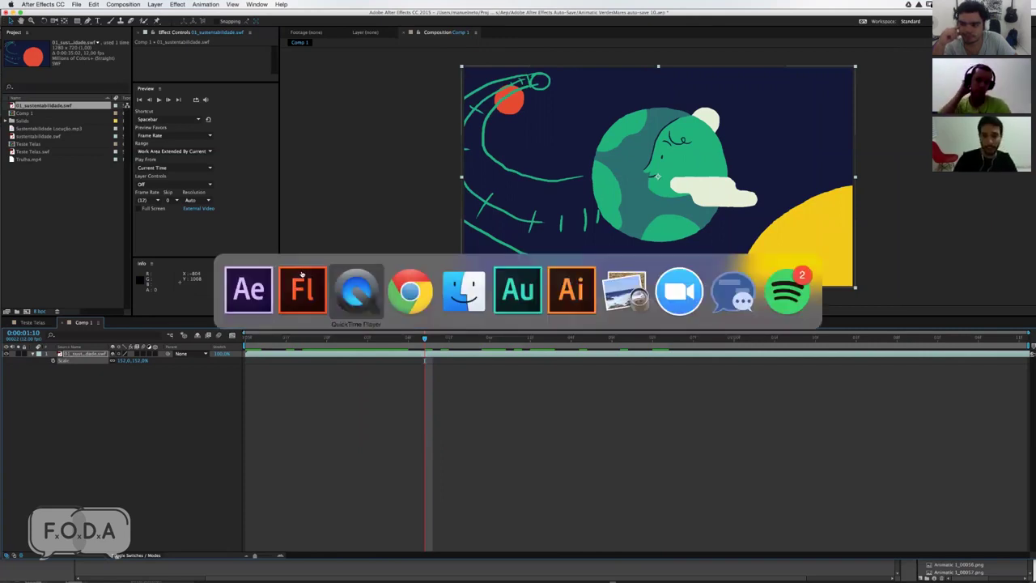
key(super+shift+Tab)
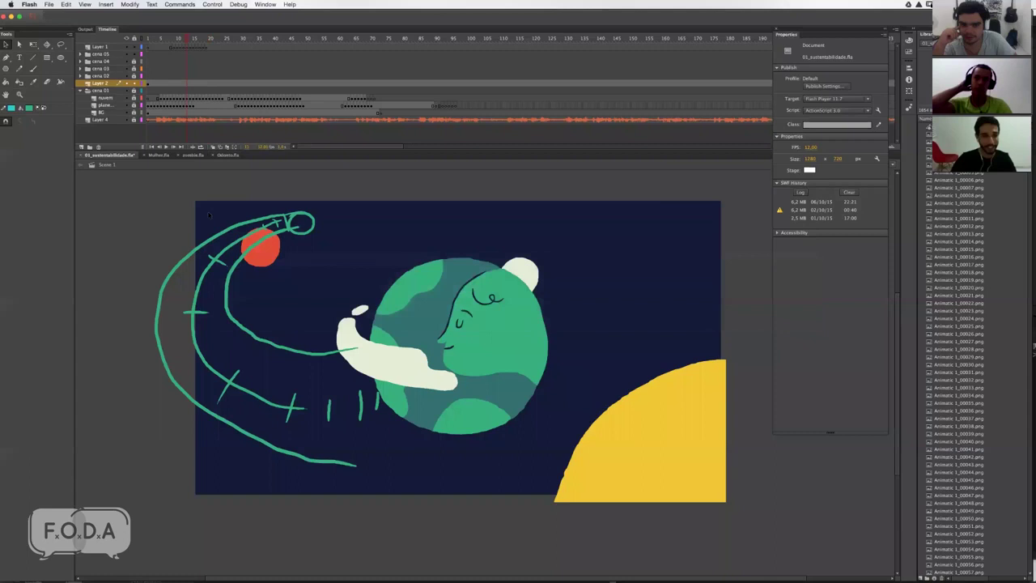
key(super+shift+s)
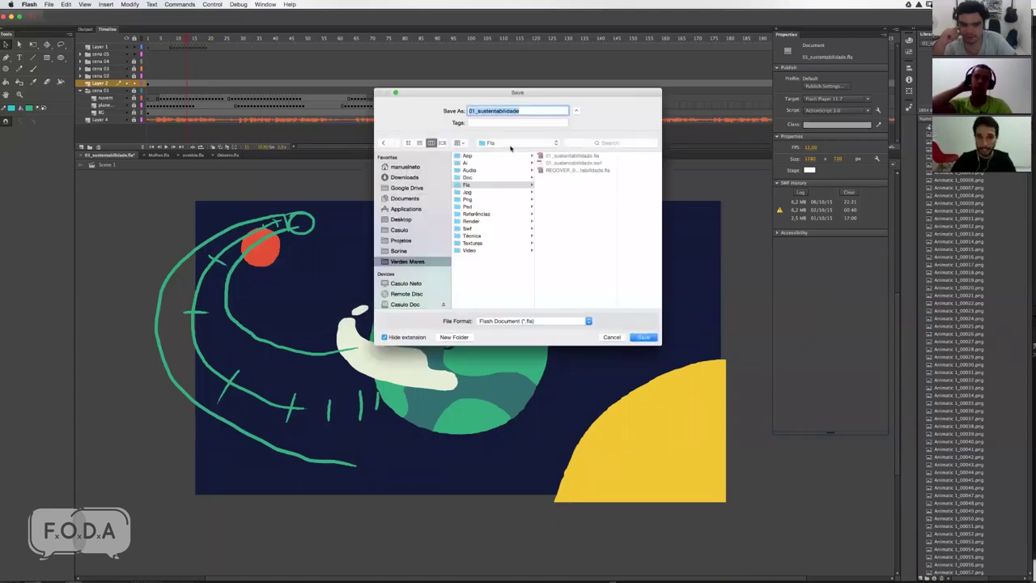
click(526, 111)
text(1)
click(640, 338)
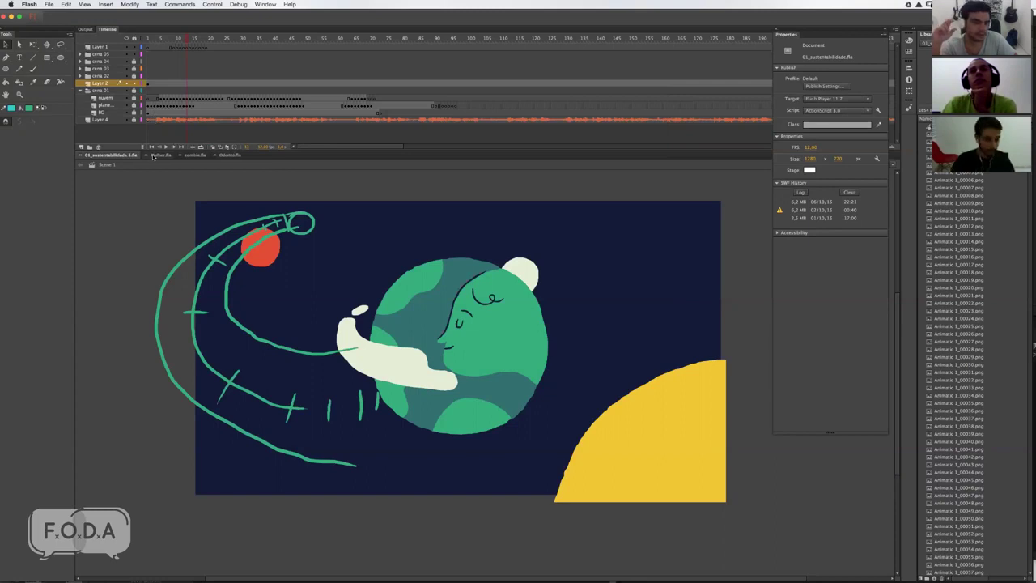
Step: Export the movie in SWF Movie format as 01_sustentabilidade 1 into the Render folder
key(ctrl+alt+shift+s)
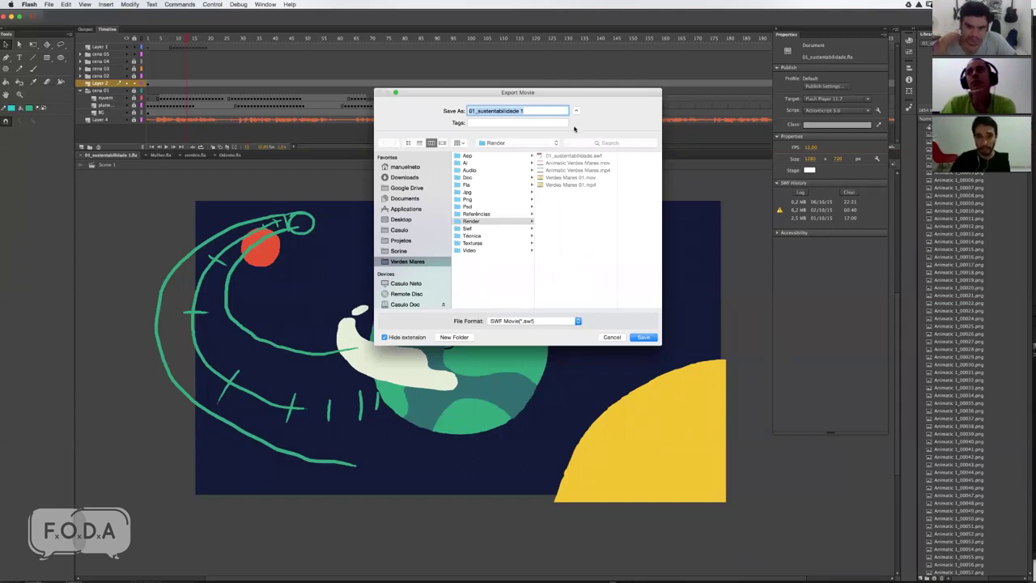
click(566, 322)
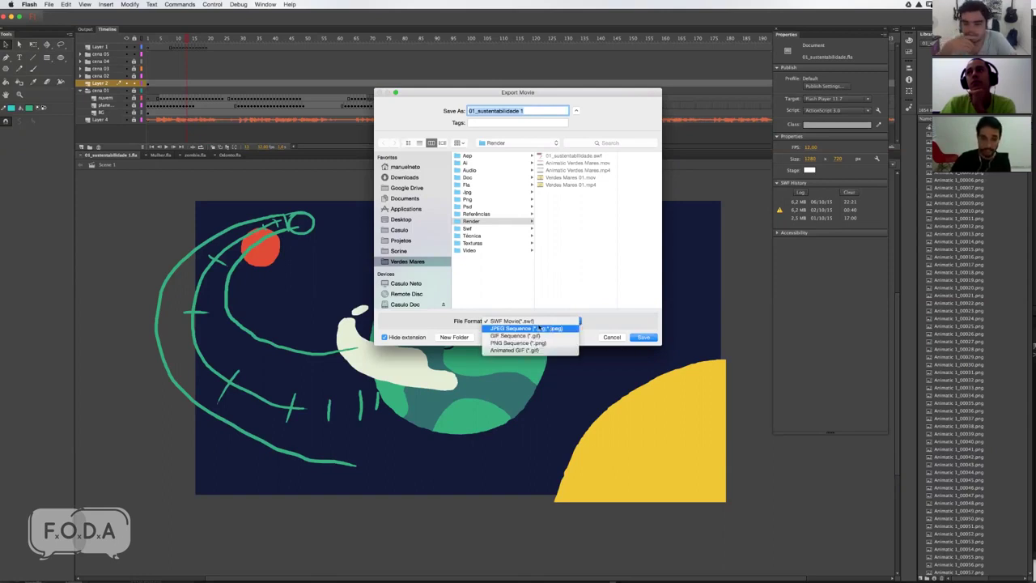
click(643, 340)
click(643, 337)
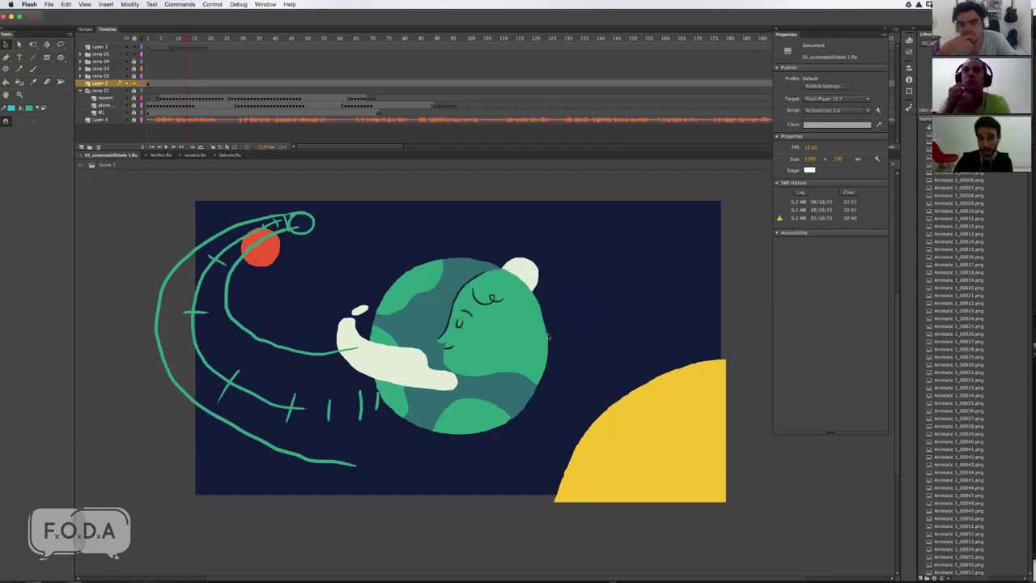
Step: Play the After Effects composition preview, then return to Flash and play the planet scene
key(super+Tab)
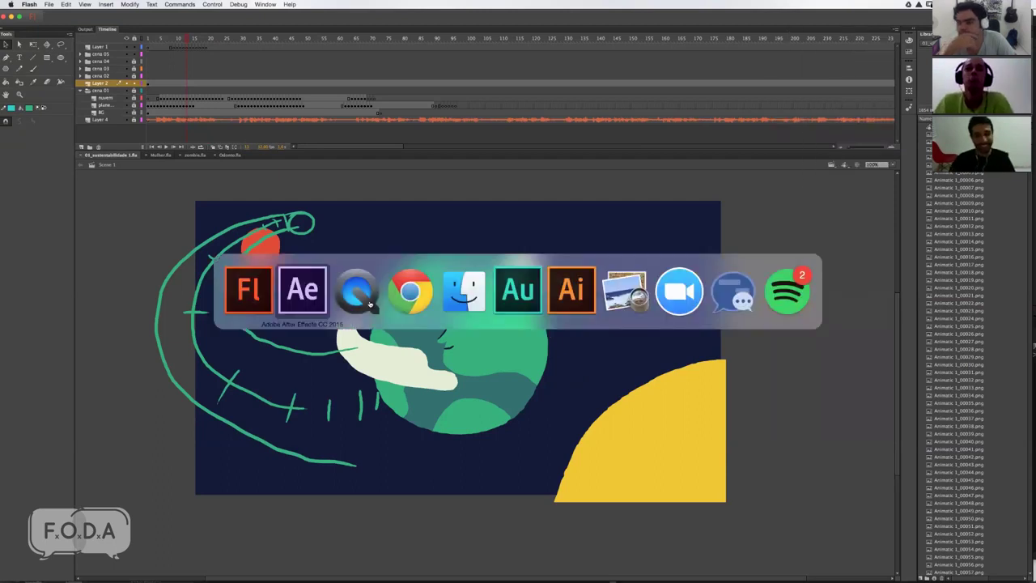
key(super+Tab)
key(space)
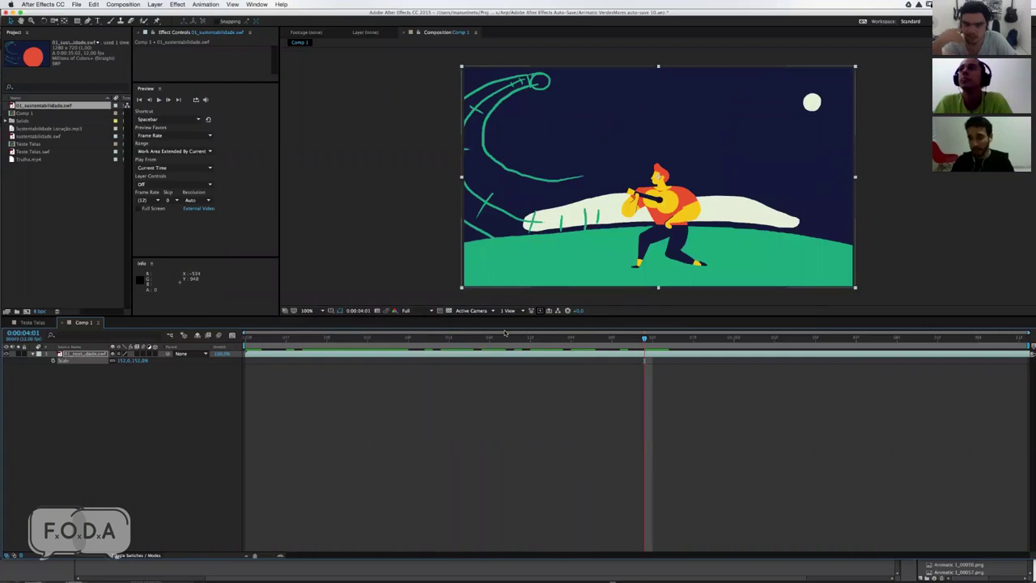
key(super+Tab)
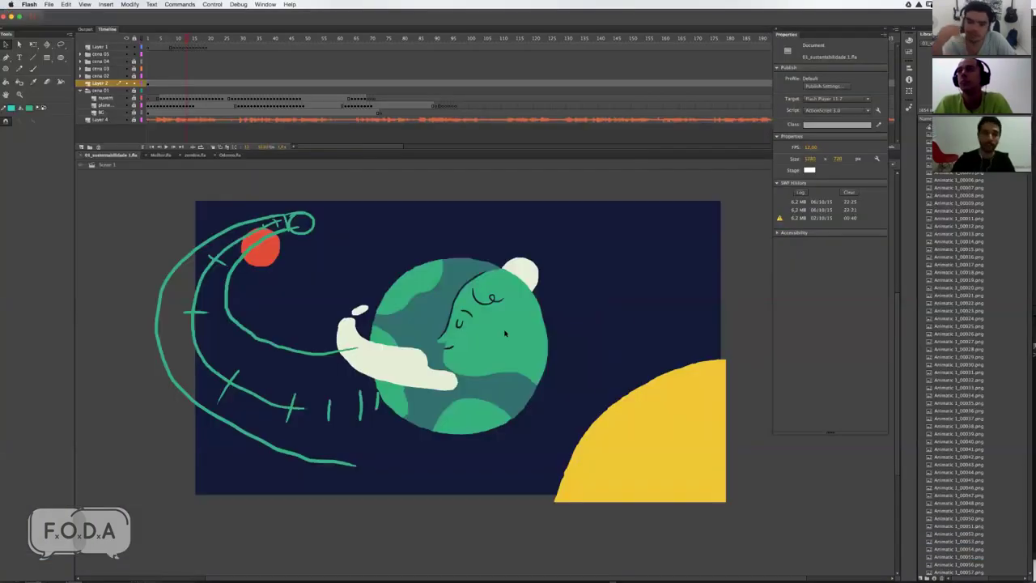
key(Return)
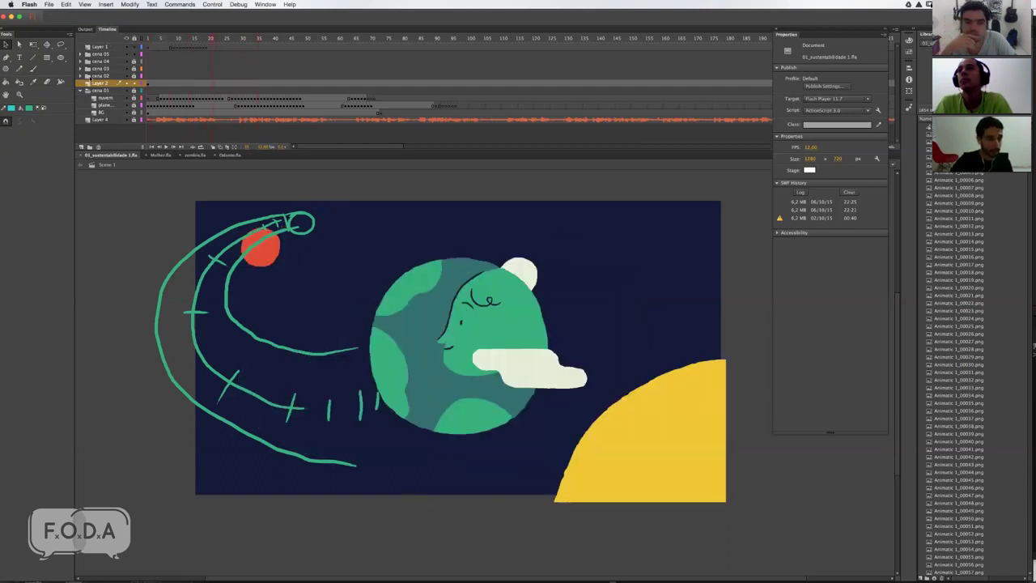
Step: Hide the Layer 2 sketch strokes, BG and other cena 01 layers, then the whole cena 01 folder
click(127, 83)
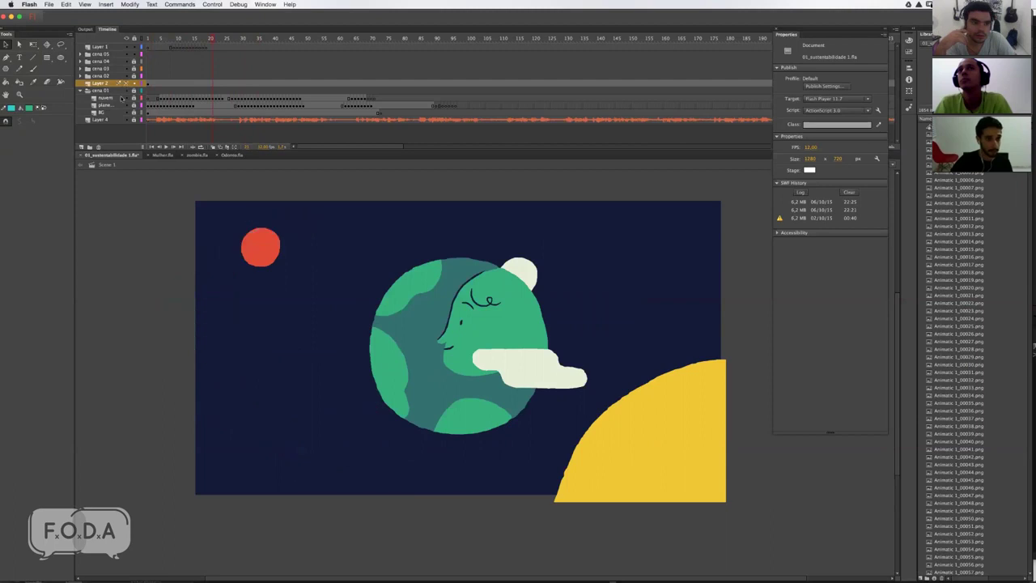
drag(161, 44, 196, 49)
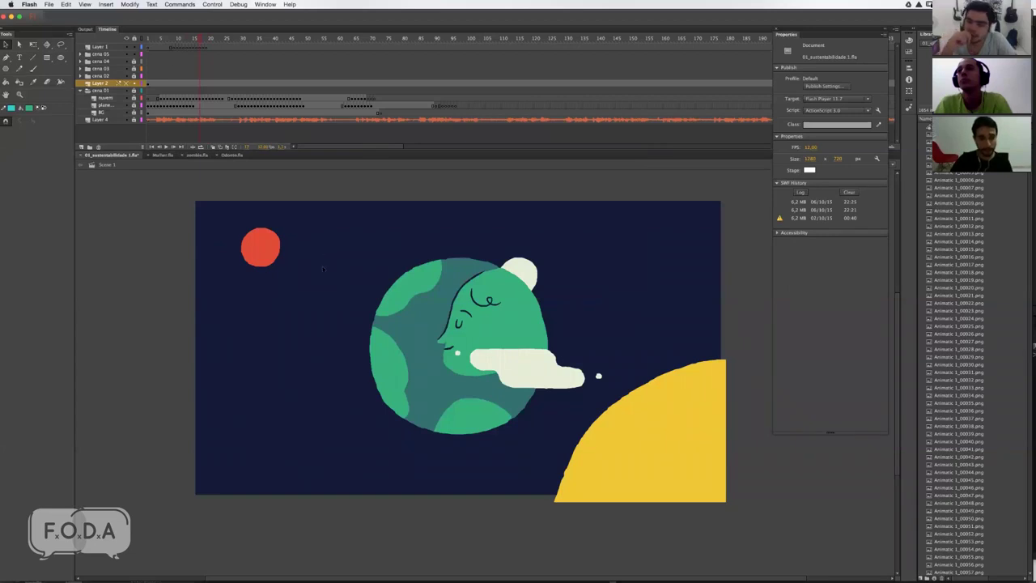
click(127, 111)
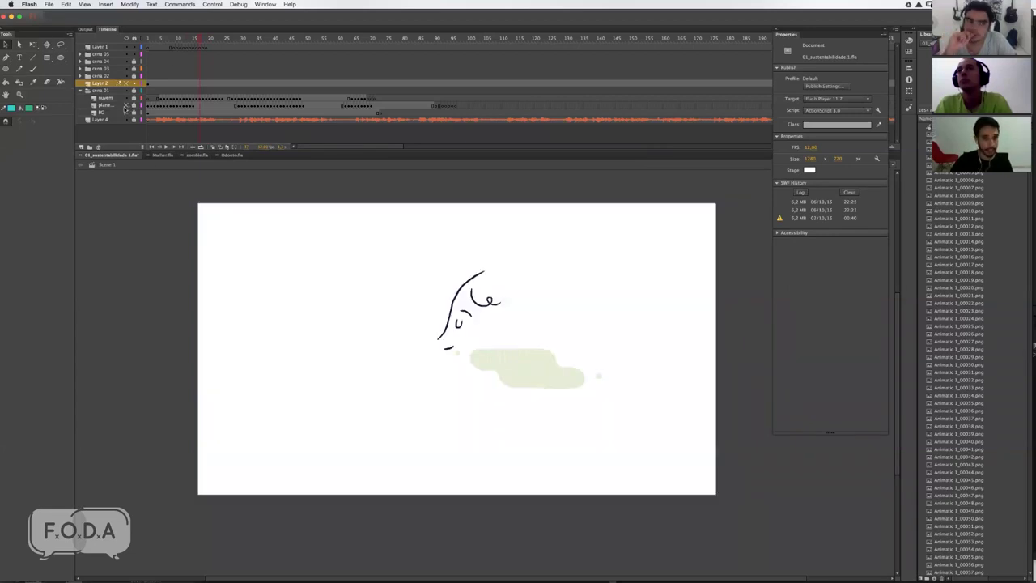
click(127, 105)
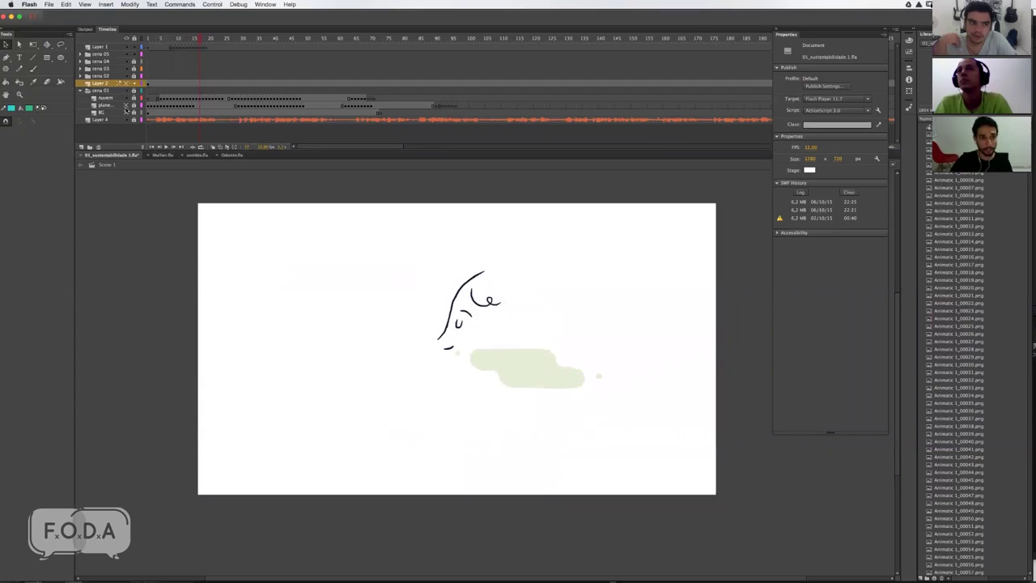
click(127, 105)
click(127, 98)
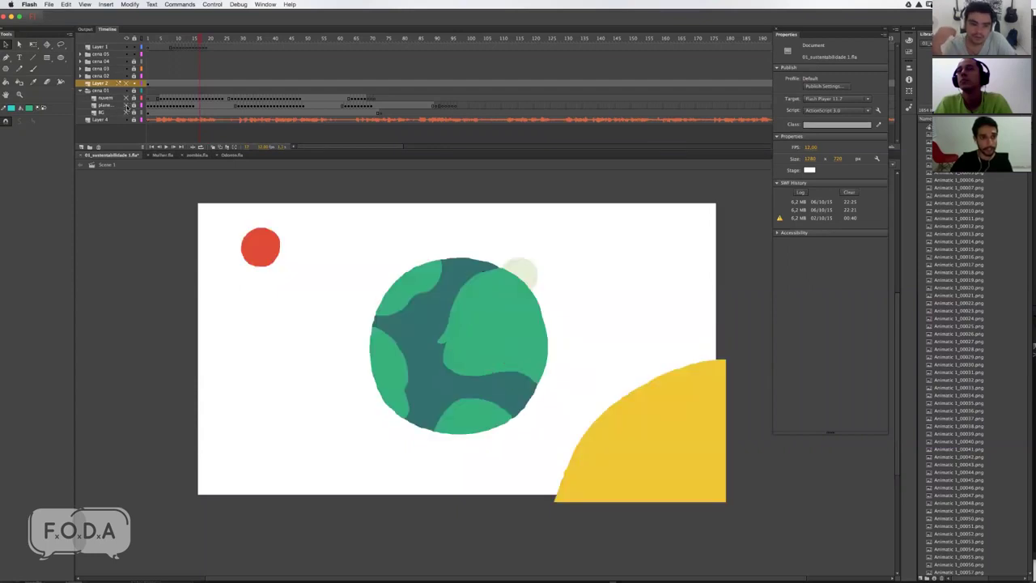
click(124, 105)
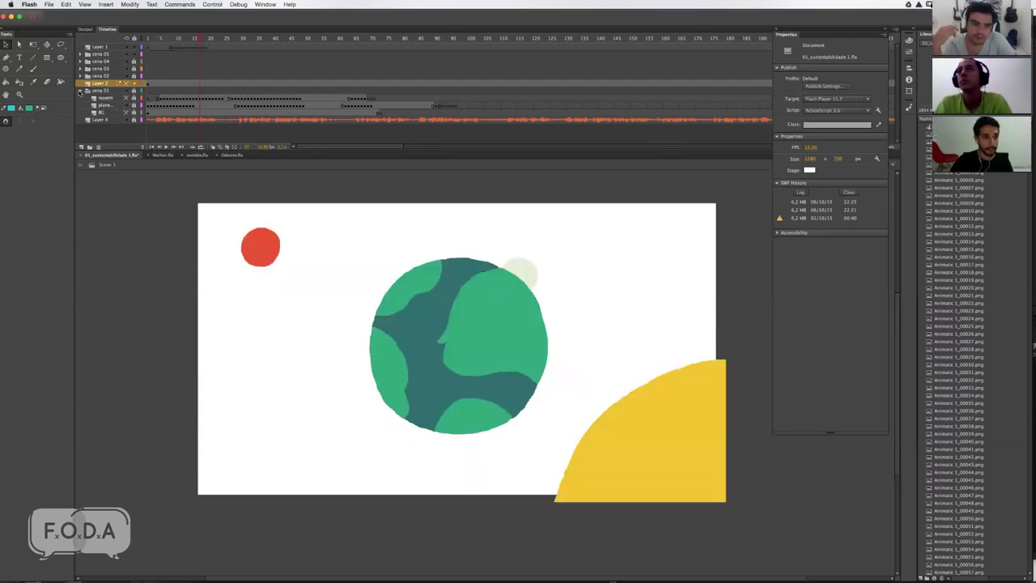
click(81, 90)
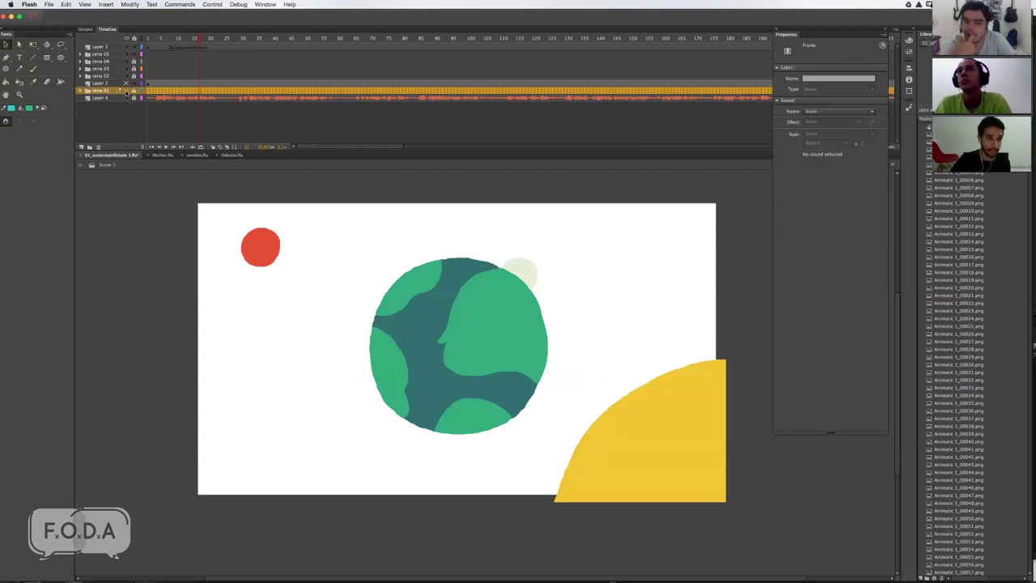
click(125, 91)
click(81, 91)
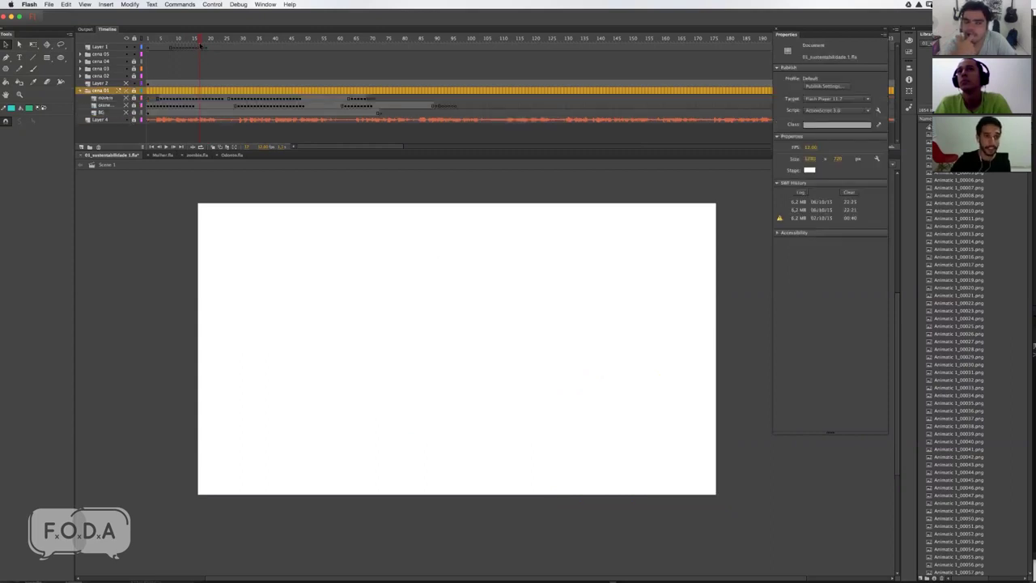
Step: Scrub frames 10 to 35, play into the guitarist scene, hide its background, and expand cena 02–04
drag(201, 46, 177, 49)
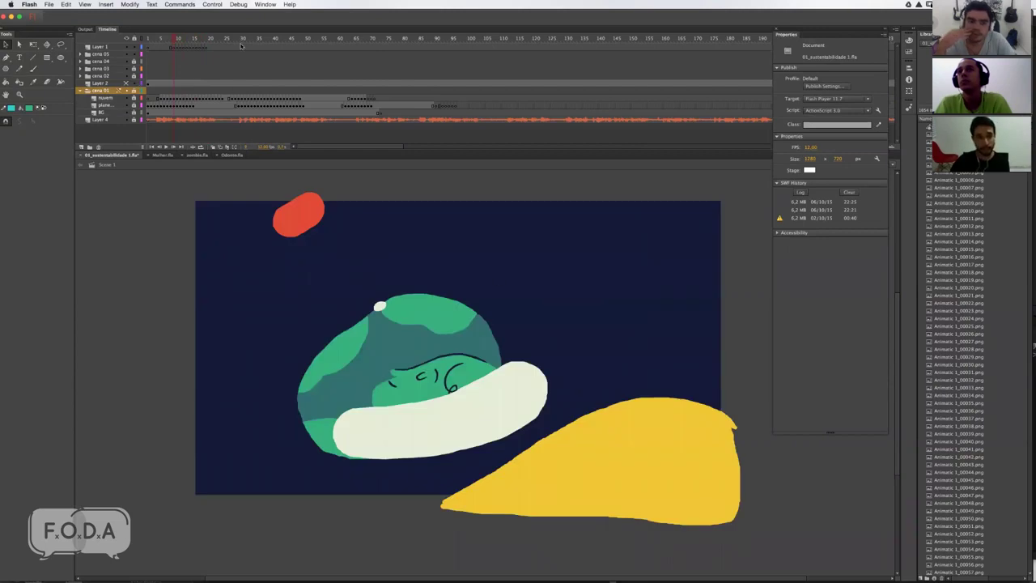
drag(223, 40, 260, 45)
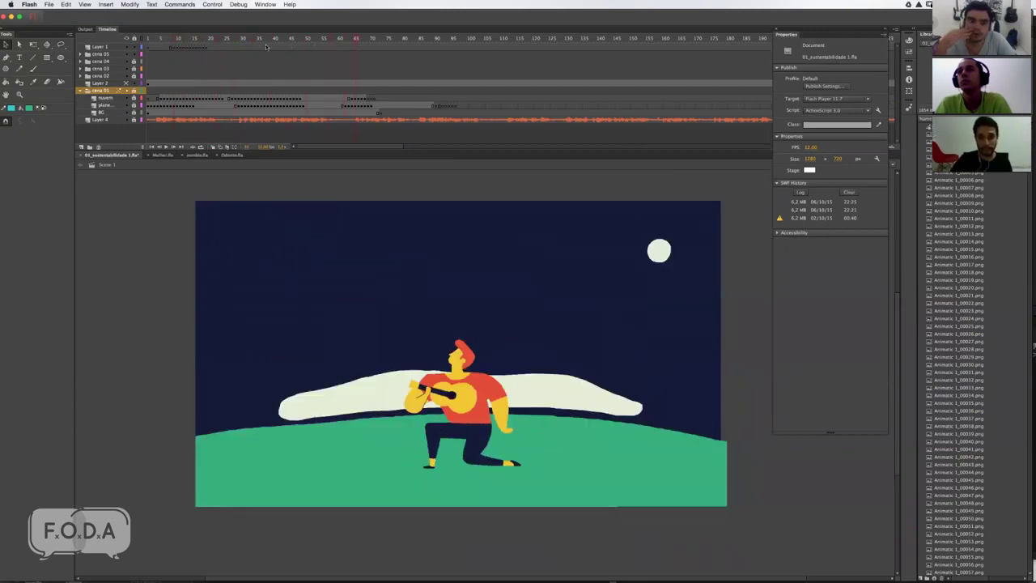
key(Return)
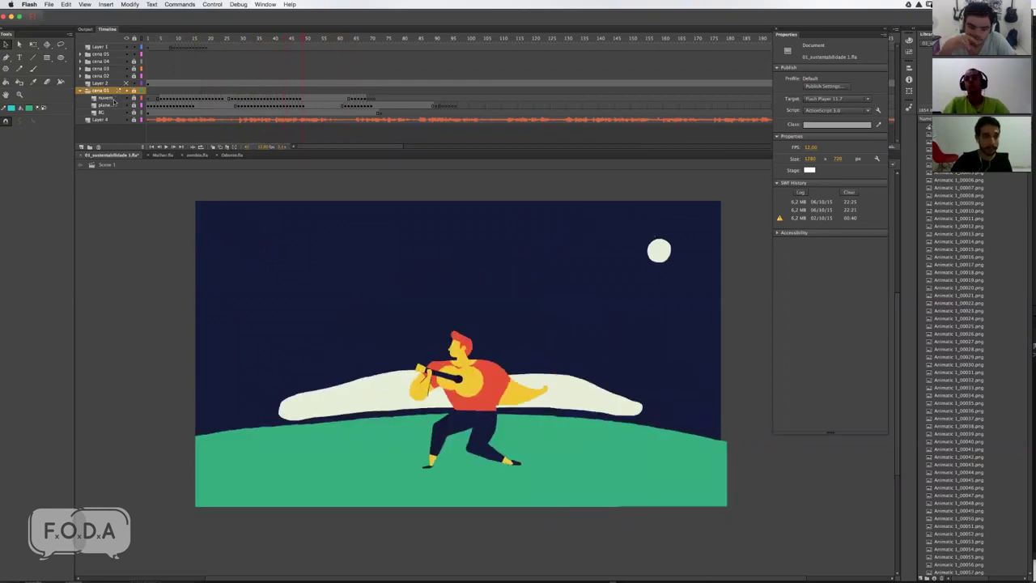
drag(126, 97, 125, 112)
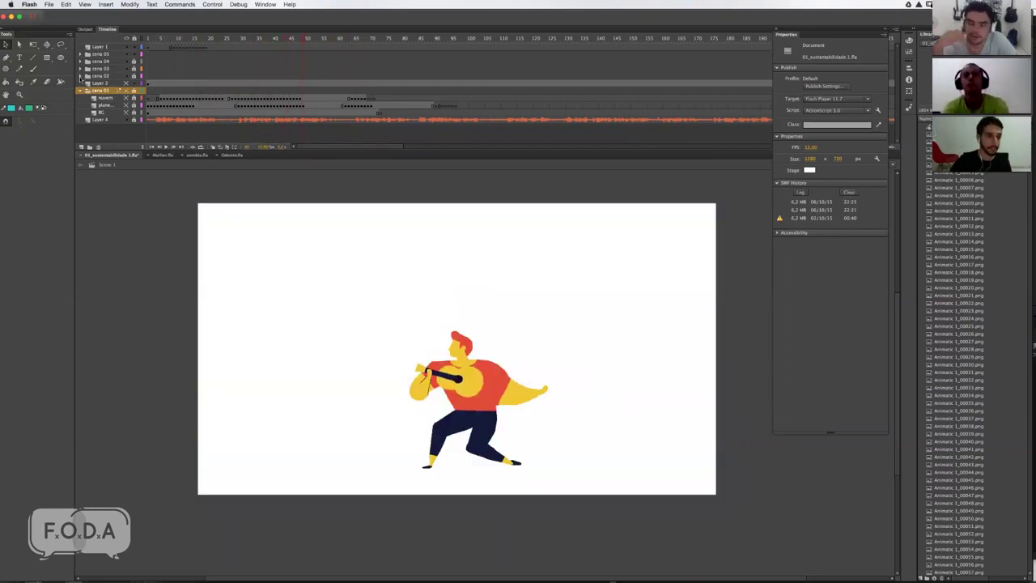
click(88, 68)
click(88, 97)
click(81, 61)
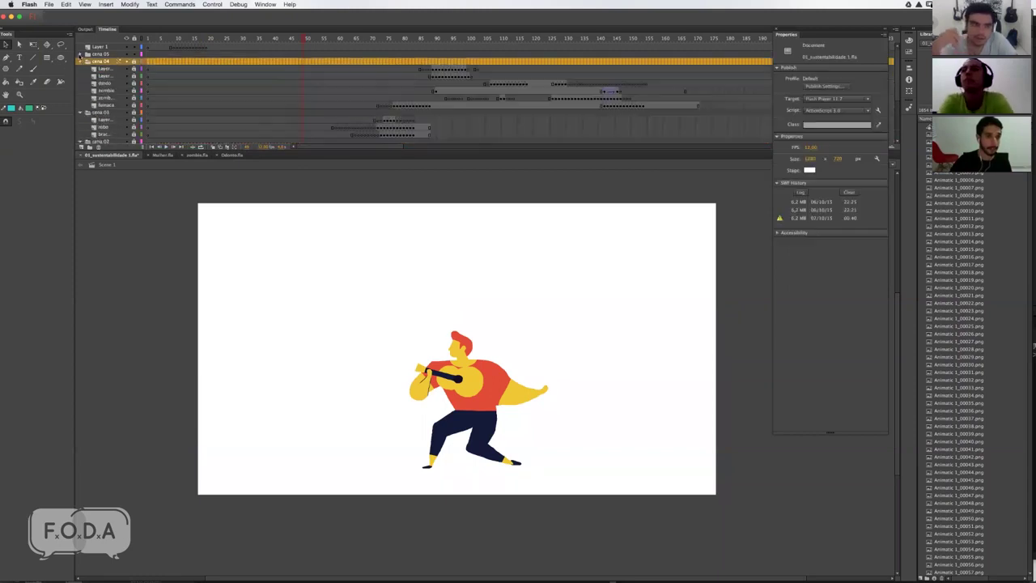
click(87, 59)
Step: Enlarge the timeline to list every scene's layers, keep cena 01 hidden, and play from frame 25
drag(624, 149, 610, 318)
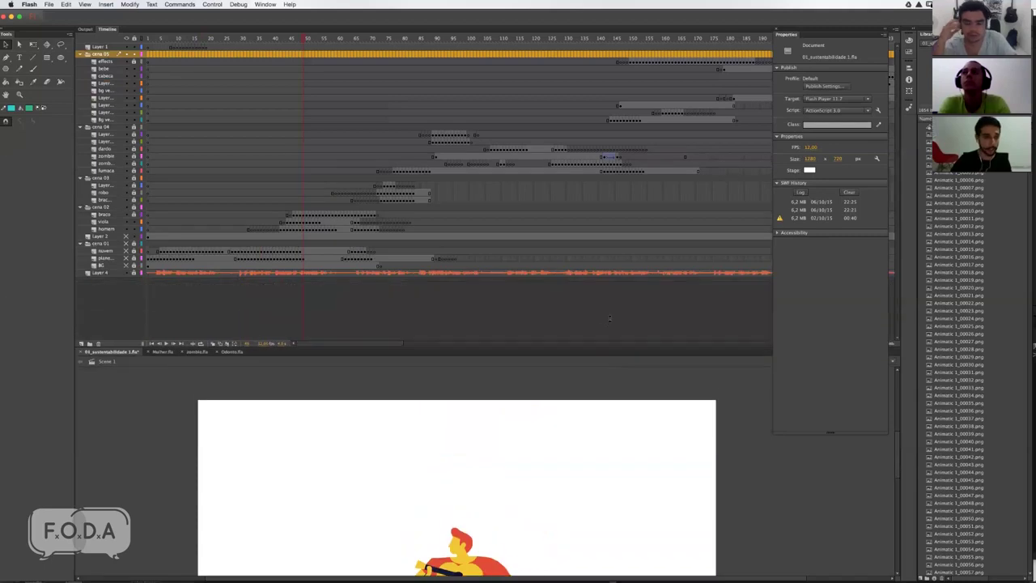
click(83, 244)
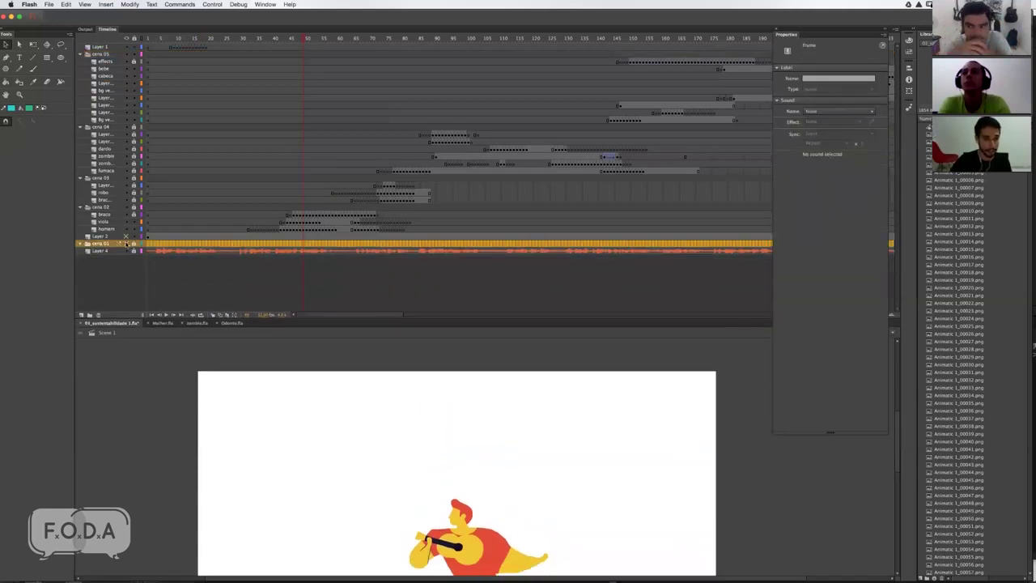
click(127, 244)
click(125, 244)
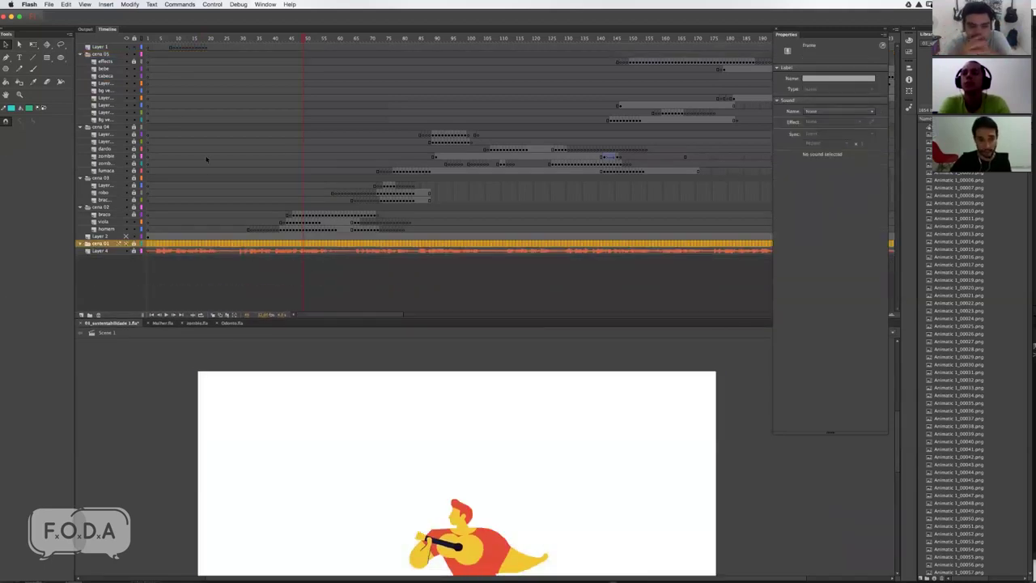
key(period)
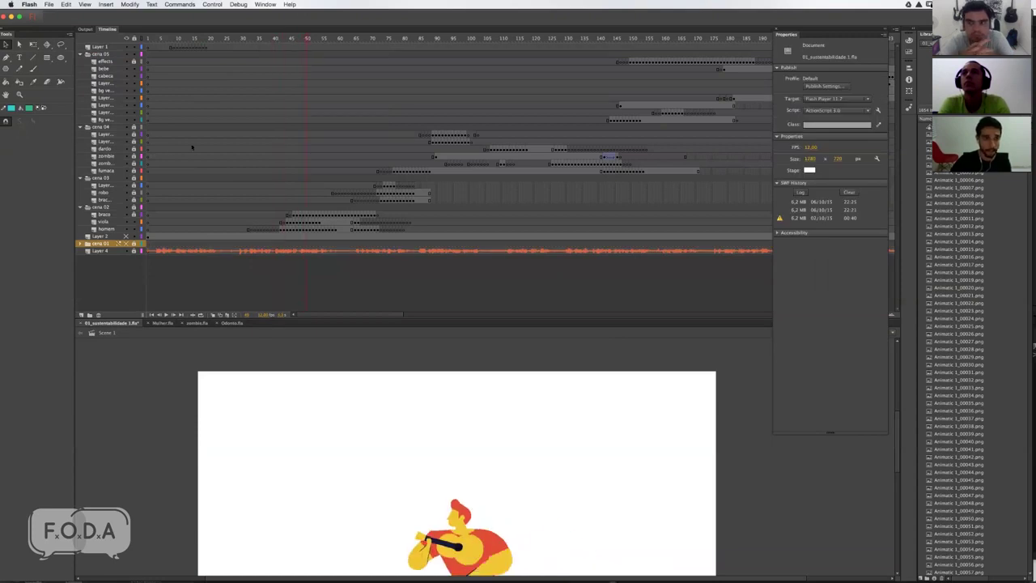
key(Return)
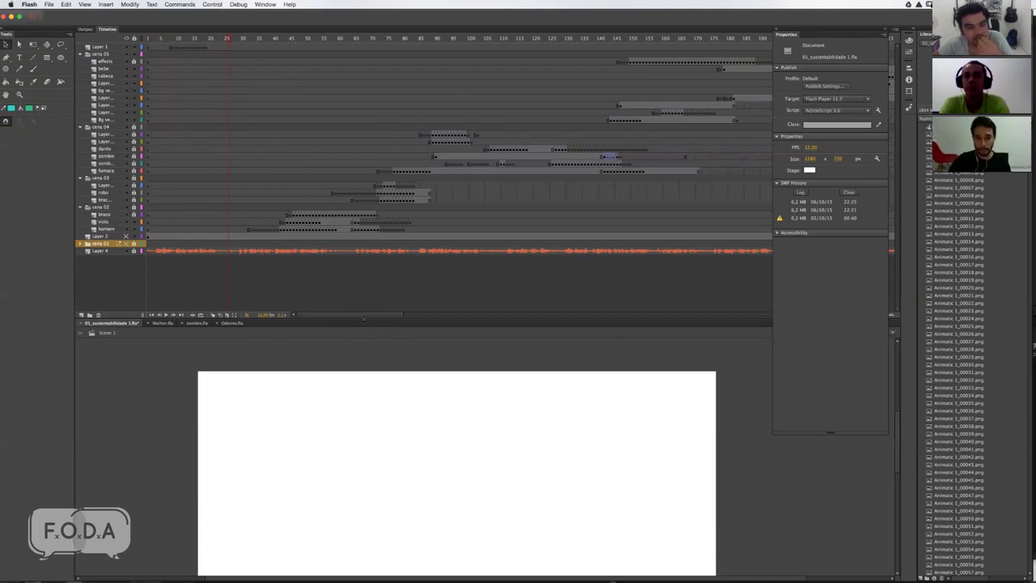
Step: Drag the timeline divider upward so the stage shows more while playback runs
drag(380, 319, 255, 265)
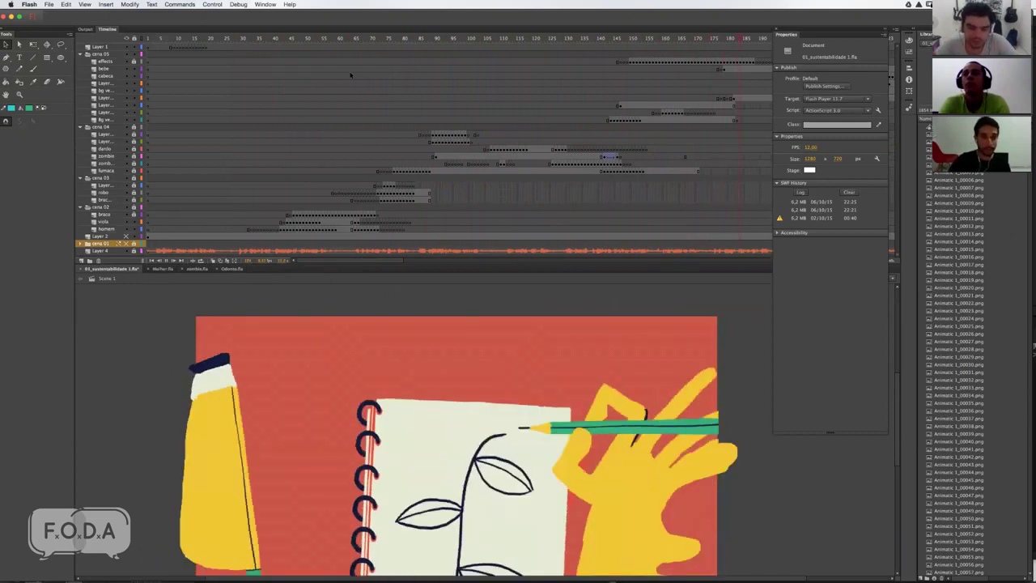
Step: At about frame 55, show the green sketch layer and toggle the cena 01 and cena 02 layers' visibility
click(81, 207)
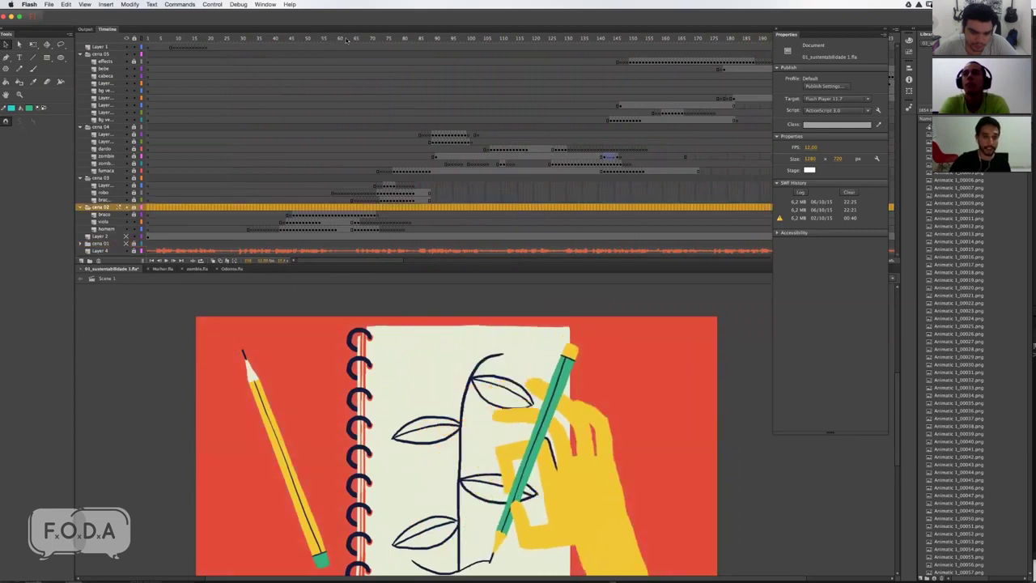
click(327, 41)
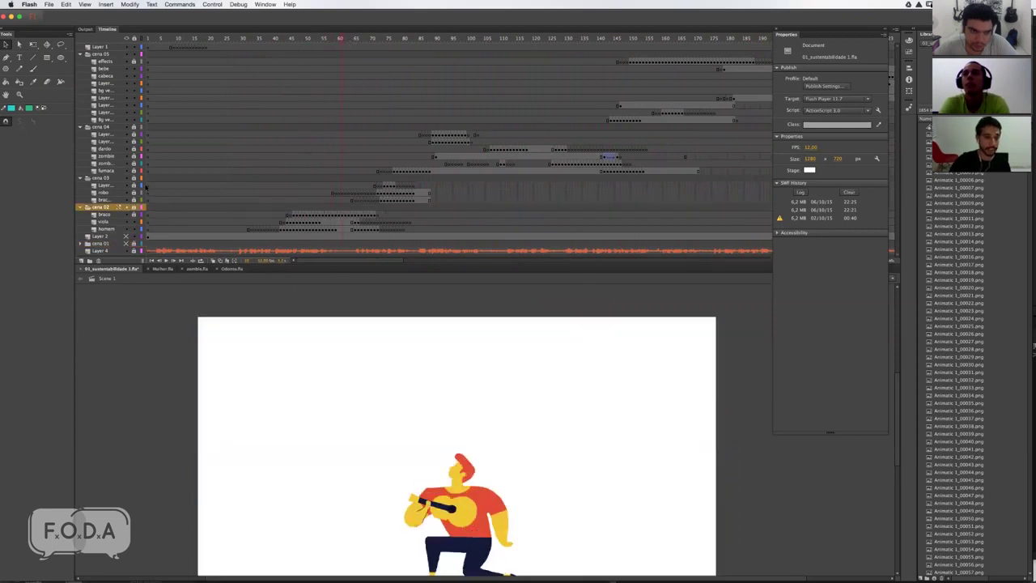
click(126, 250)
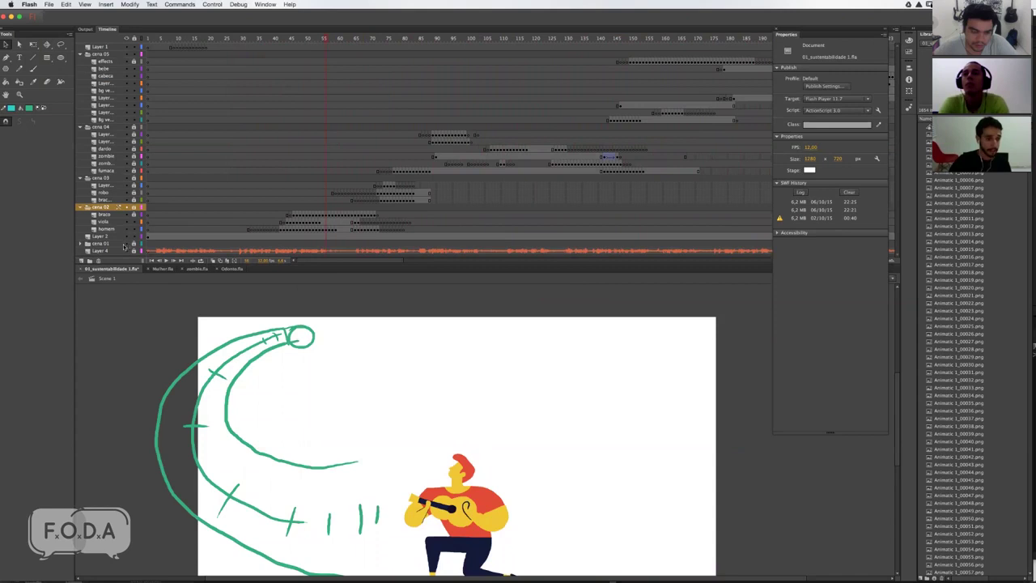
click(125, 243)
click(125, 243)
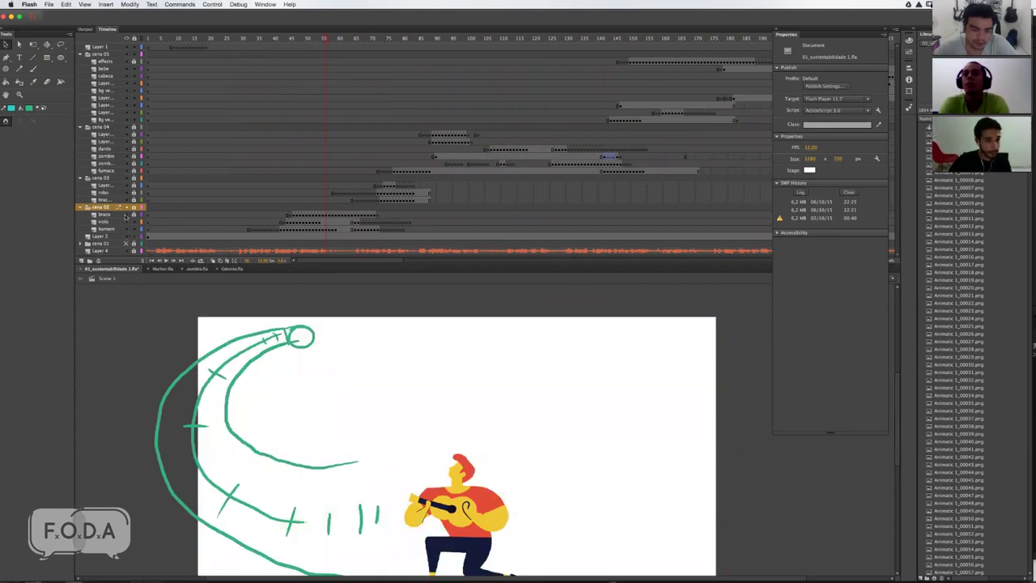
click(125, 206)
click(84, 177)
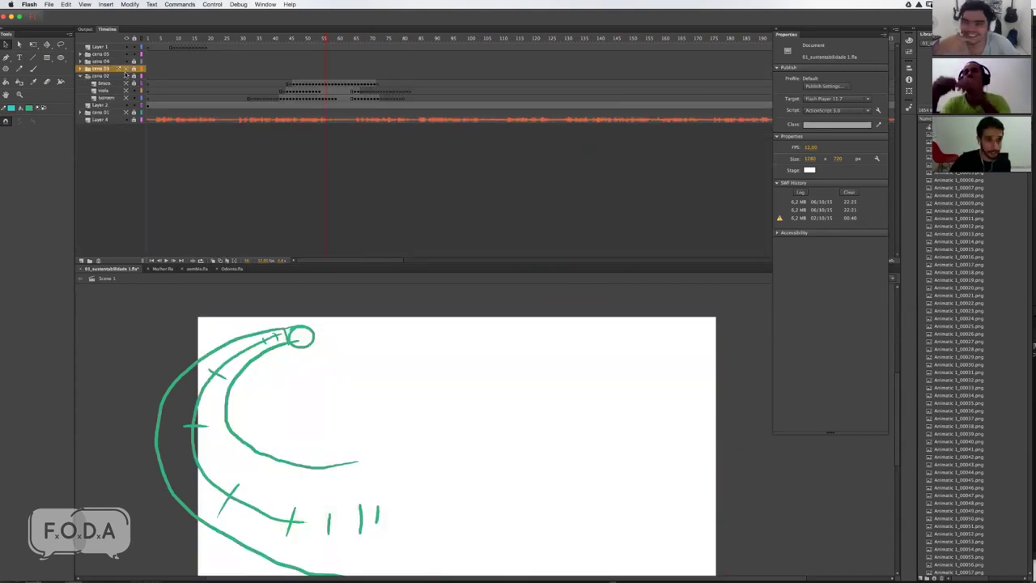
click(125, 76)
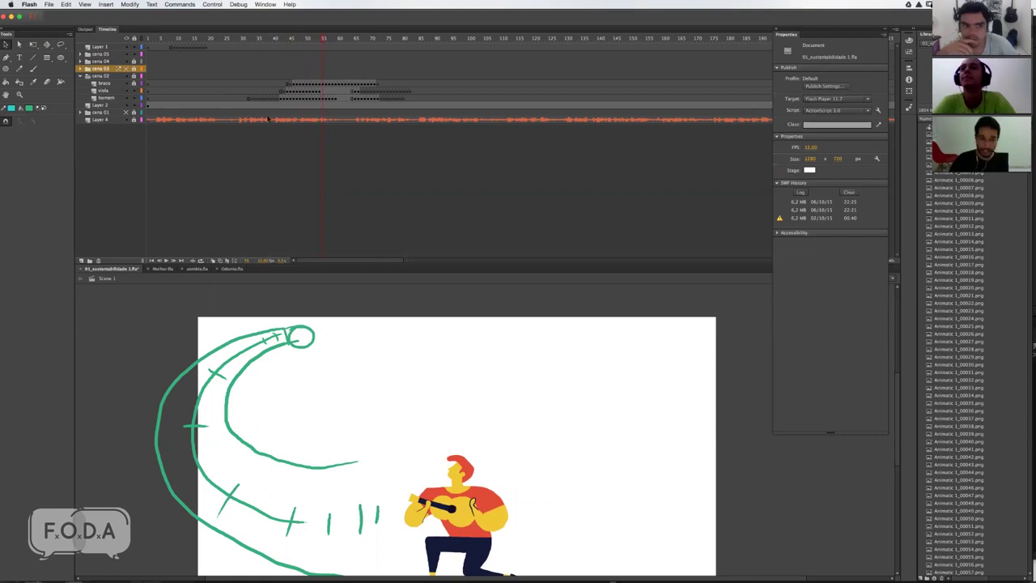
Step: Scrub the guitarist's poses between frames 45 and 65, ending on his face close-up
click(340, 41)
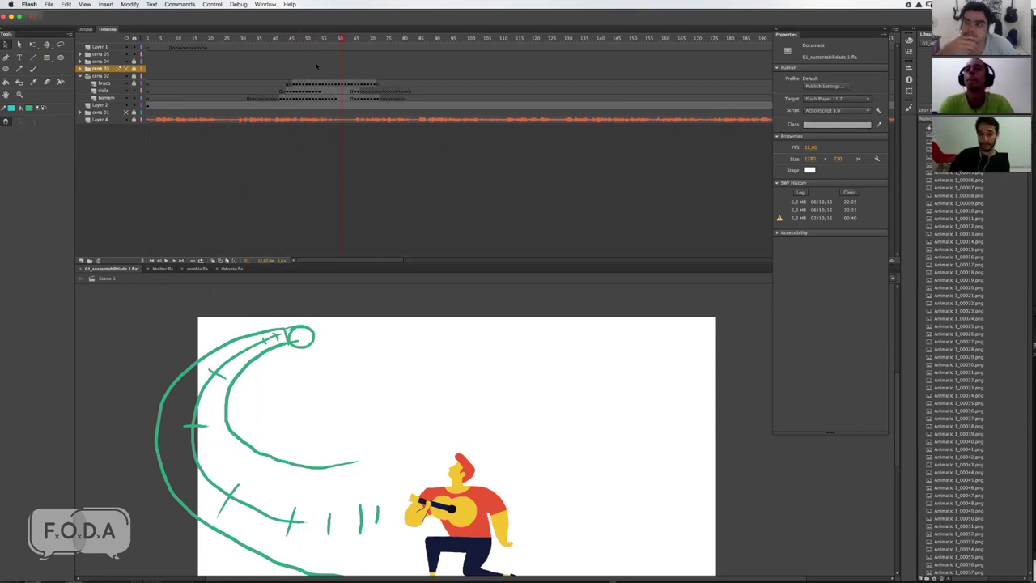
mouse_move(298, 48)
mouse_down()
mouse_move(324, 46)
mouse_move(290, 50)
mouse_up()
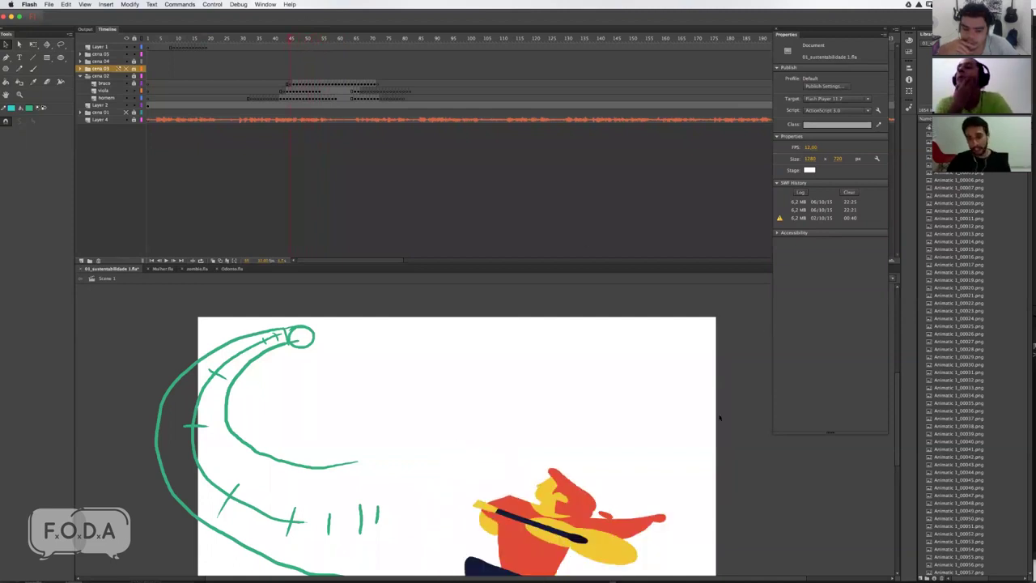
scroll(708, 417, down, 3)
scroll(678, 365, right, 3)
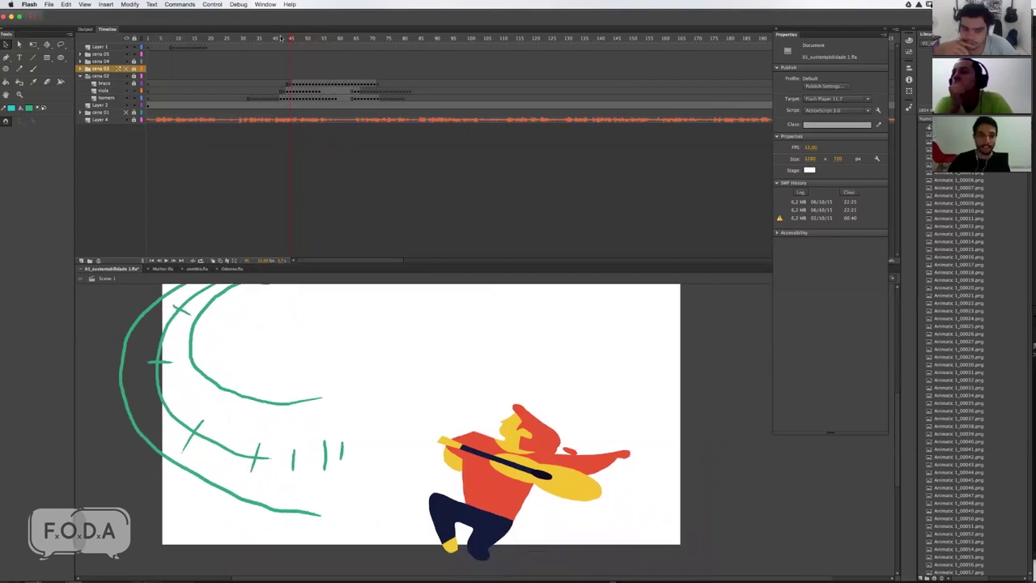
drag(285, 42, 323, 40)
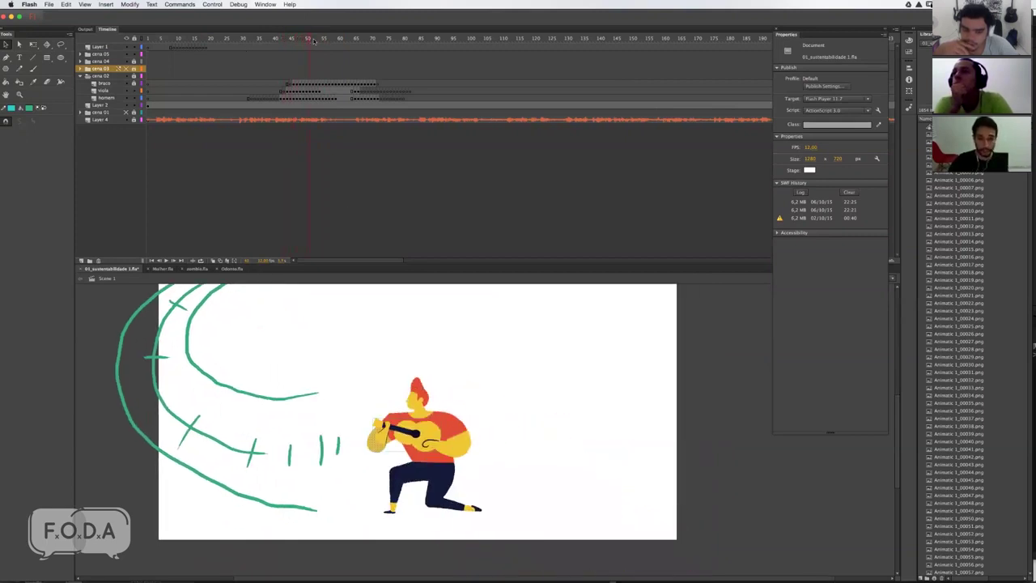
mouse_move(323, 40)
mouse_down()
mouse_move(281, 45)
mouse_move(360, 45)
mouse_up()
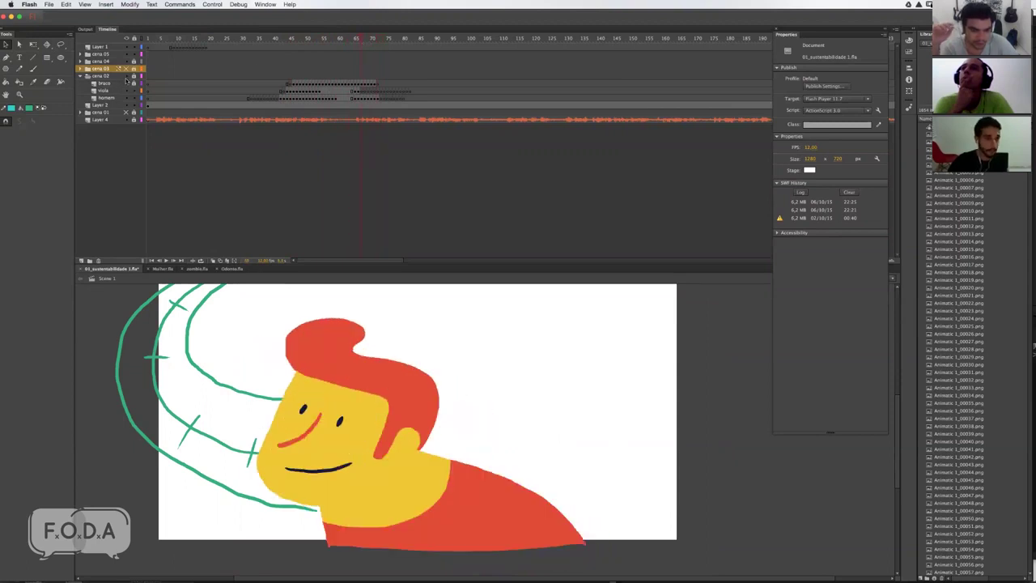
Step: Hide the green motion-line layer and step through frames 65–72 to the face close-up
click(126, 106)
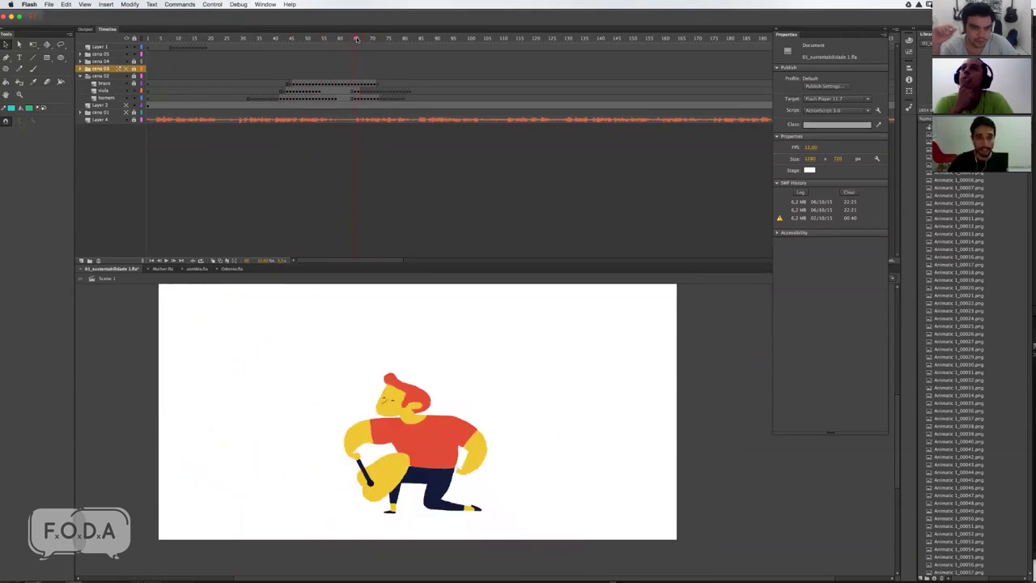
mouse_move(361, 41)
mouse_down()
mouse_move(384, 40)
mouse_move(345, 45)
mouse_up()
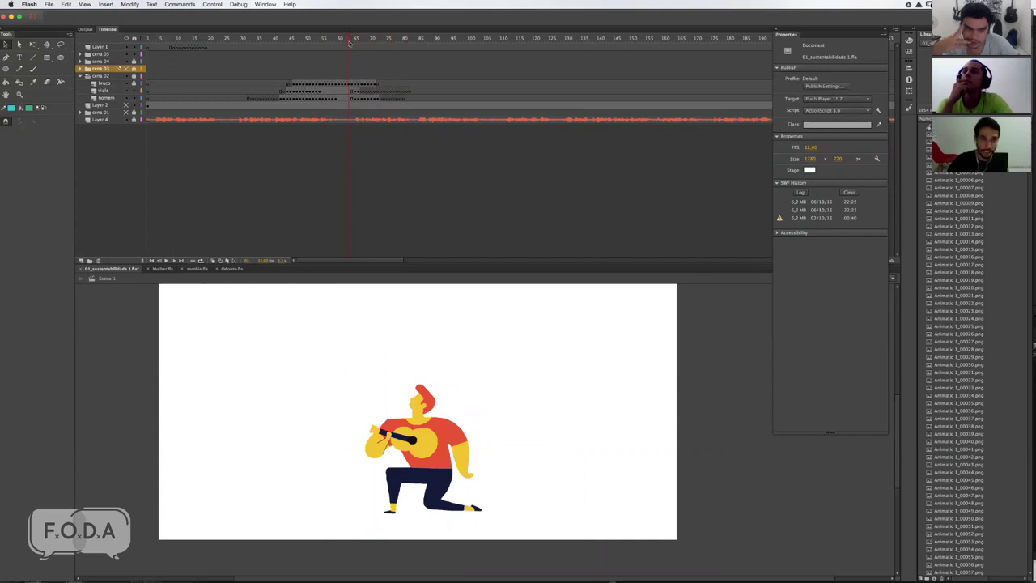
drag(350, 43, 361, 42)
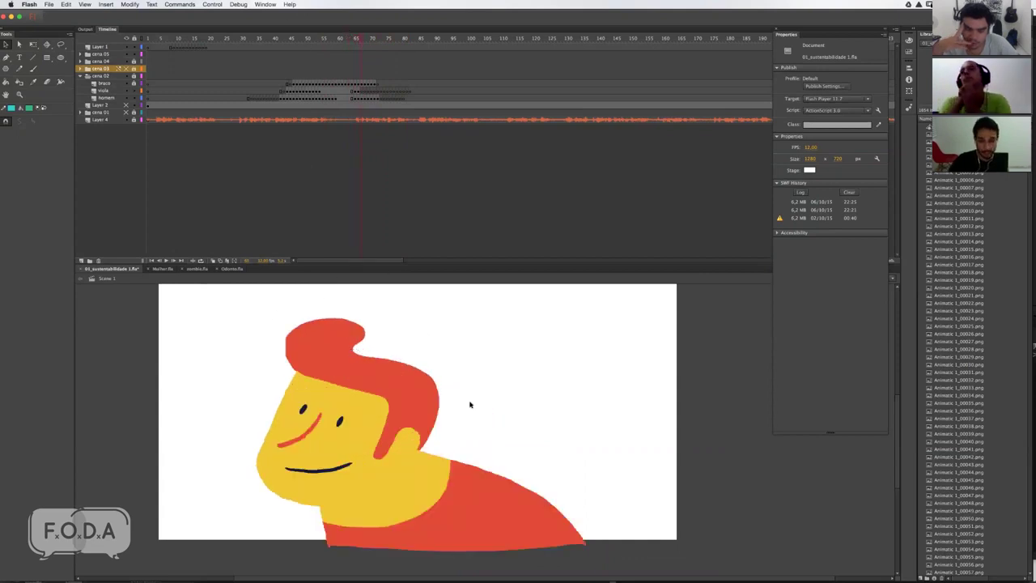
Step: Select the homem layer artwork, re-scrub frames 65–71, toggle the cena 02 layers, and play onward
mouse_move(235, 319)
mouse_down()
mouse_move(510, 394)
mouse_move(227, 317)
mouse_move(460, 393)
mouse_up()
click(435, 351)
drag(354, 39, 372, 38)
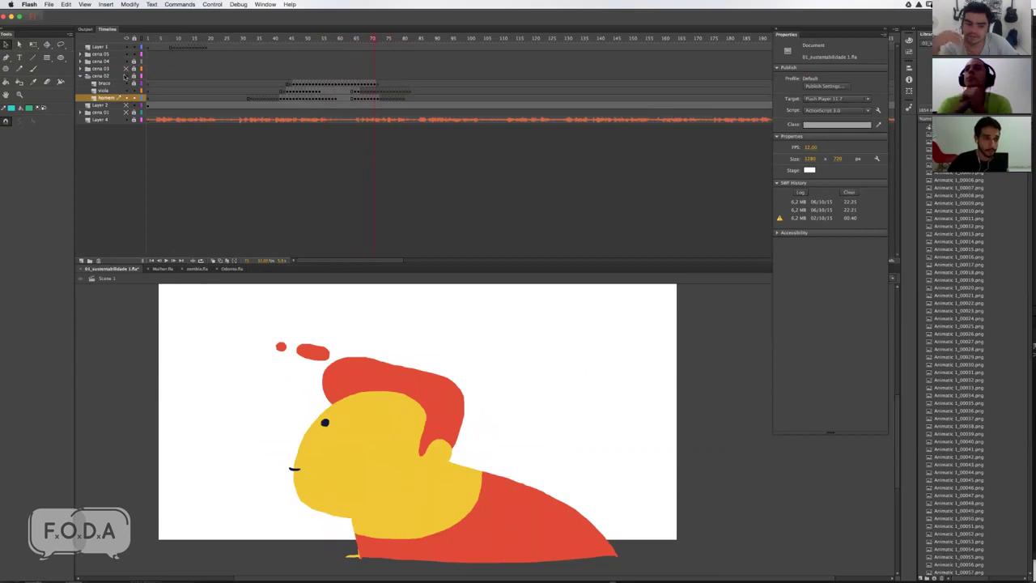
click(126, 75)
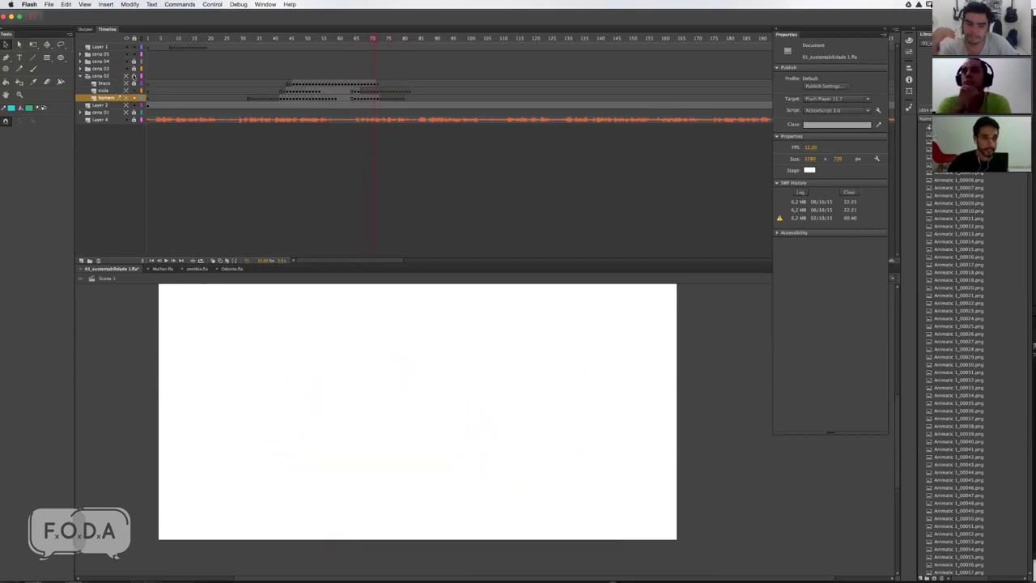
click(378, 38)
key(Return)
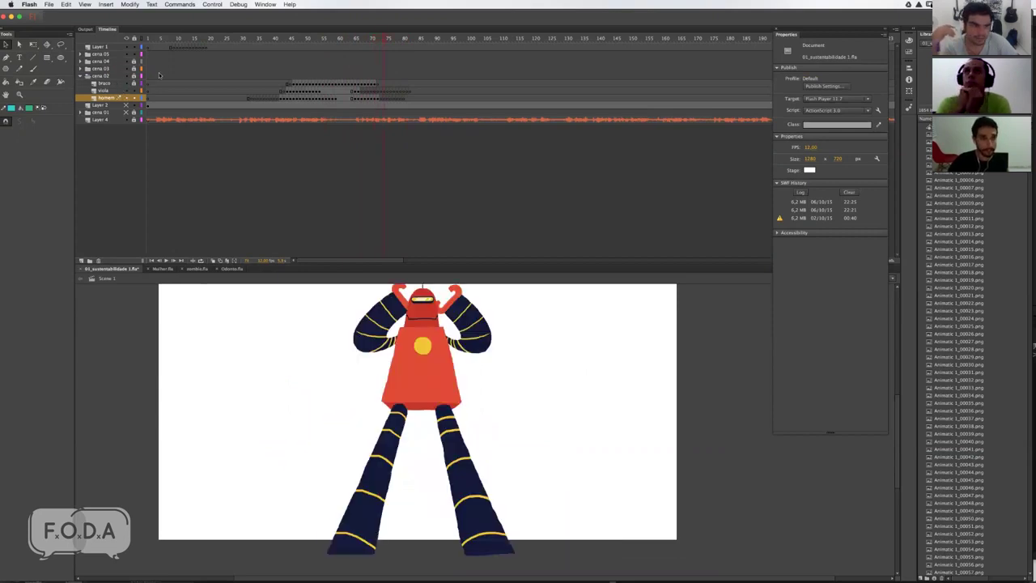
Step: Expand the cena 03 folder, scrub through the robot launching, and play into the next scene
click(80, 70)
mouse_move(384, 39)
mouse_down()
mouse_move(408, 42)
mouse_move(383, 38)
mouse_up()
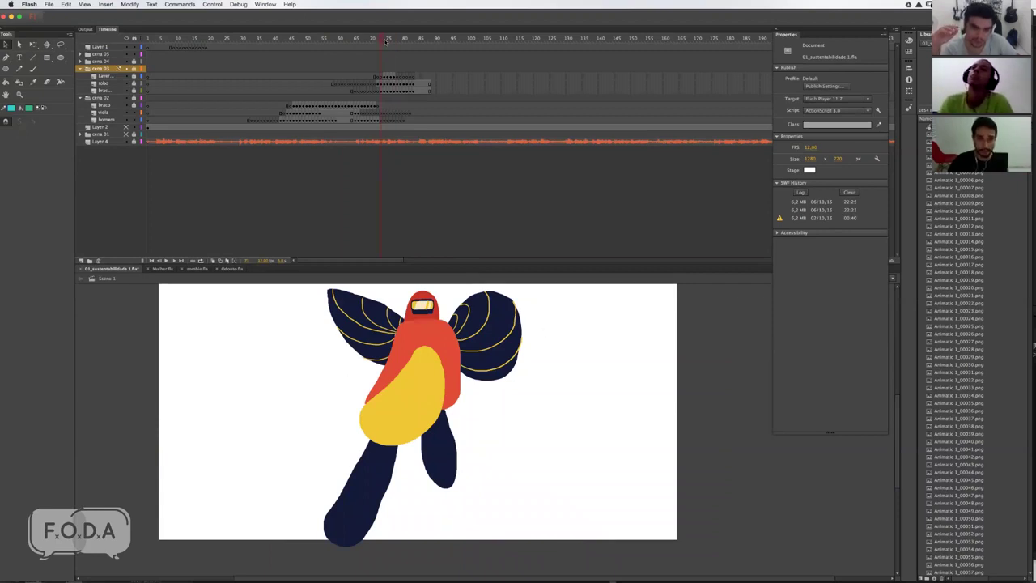
drag(385, 41, 384, 41)
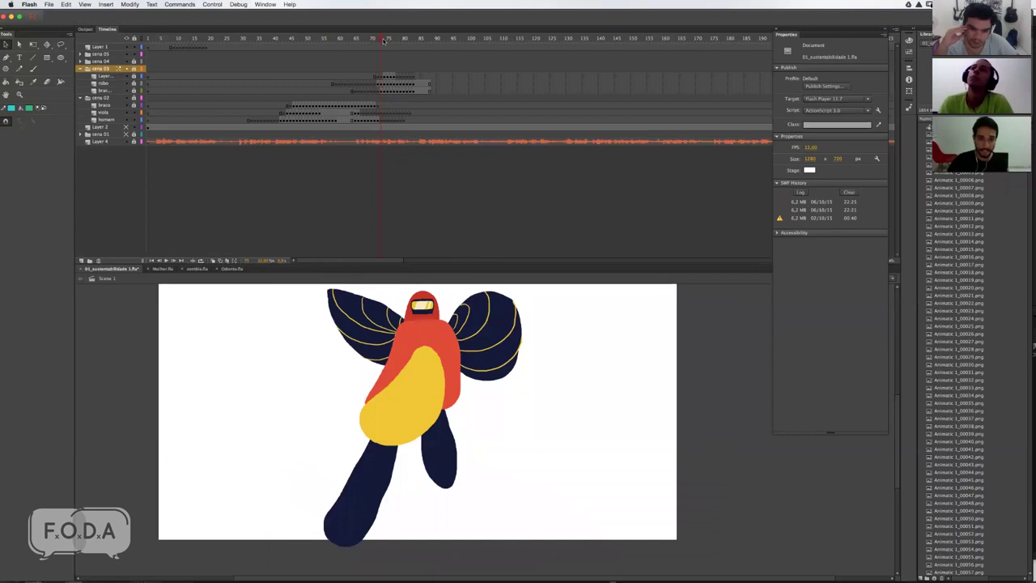
key(Return)
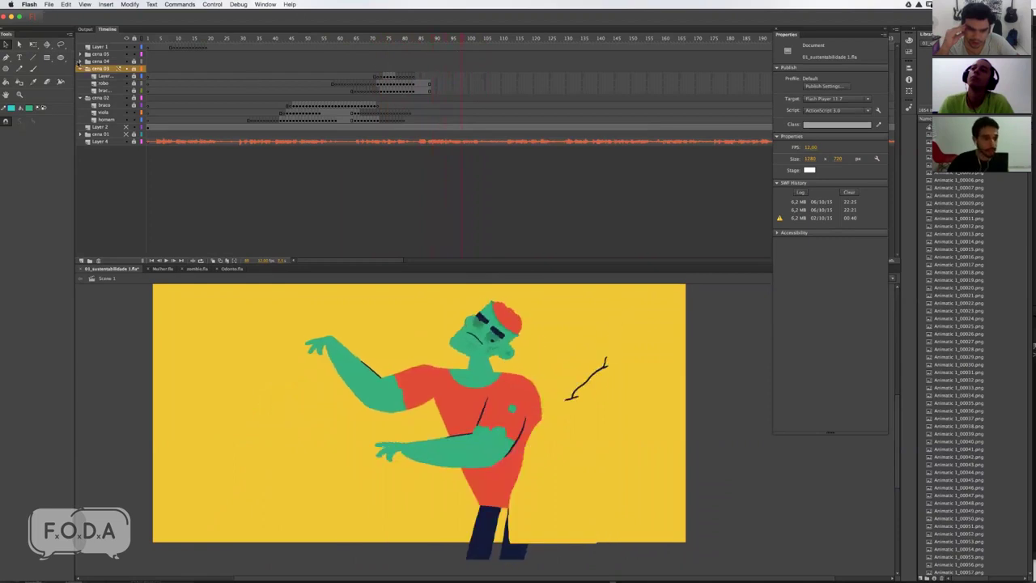
Step: Expand the cena 04 folder, select the zombie layer, and move to around frame 90
click(88, 61)
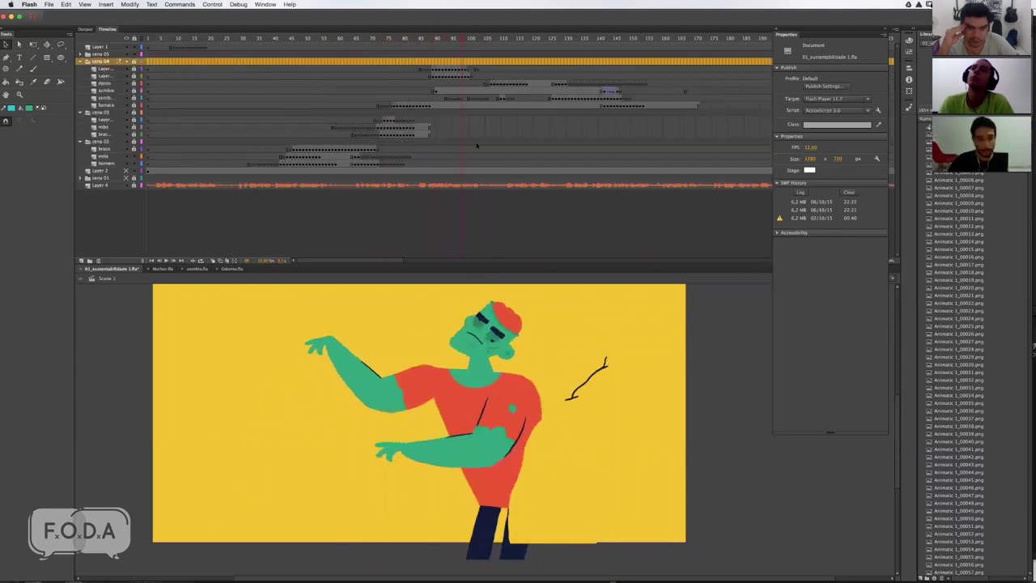
click(454, 38)
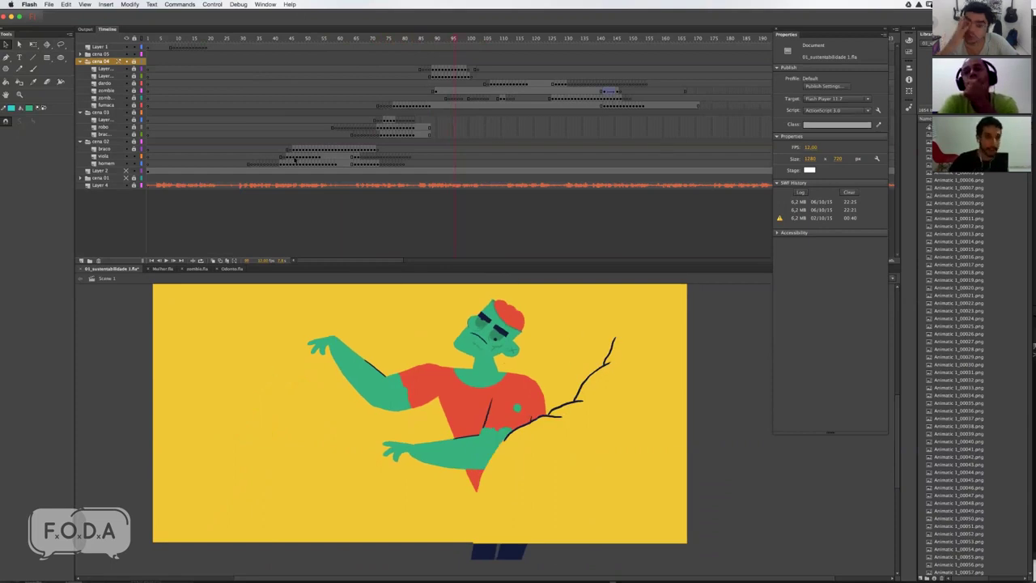
click(114, 90)
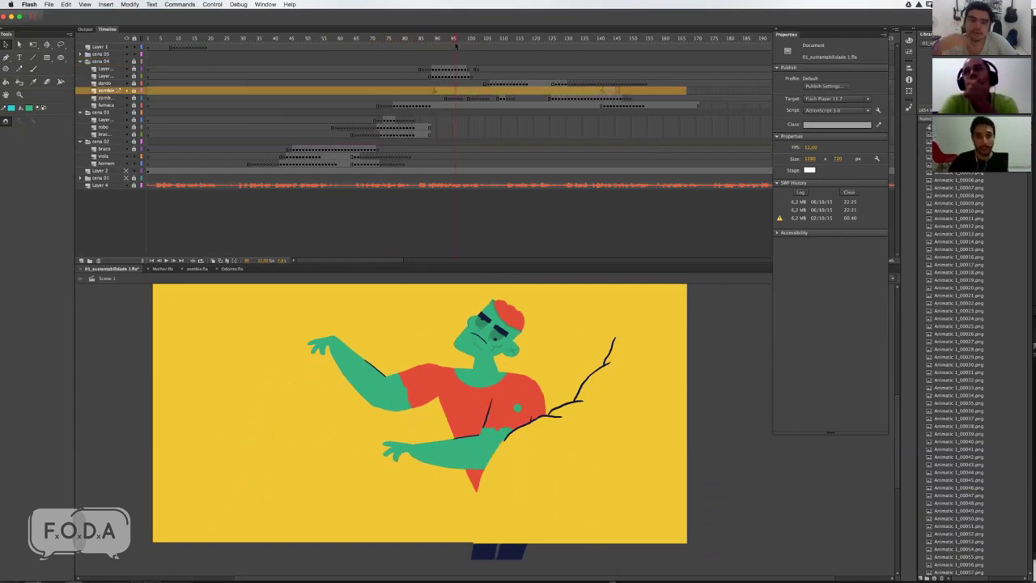
click(445, 41)
drag(445, 40, 437, 40)
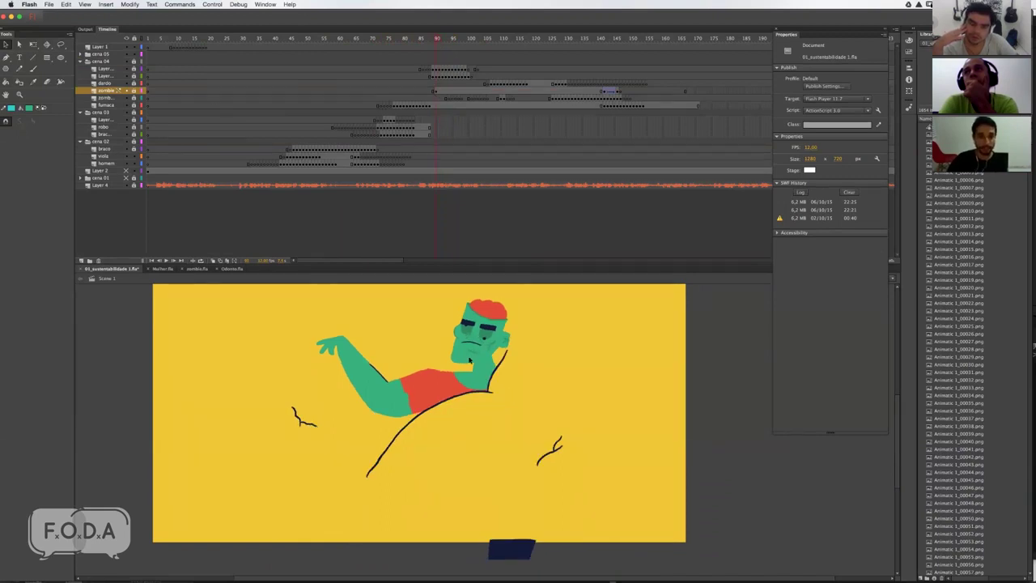
Step: Edit the zombie symbol and scrub its frames 40–45, face close-up and full-body pose
double_click(477, 350)
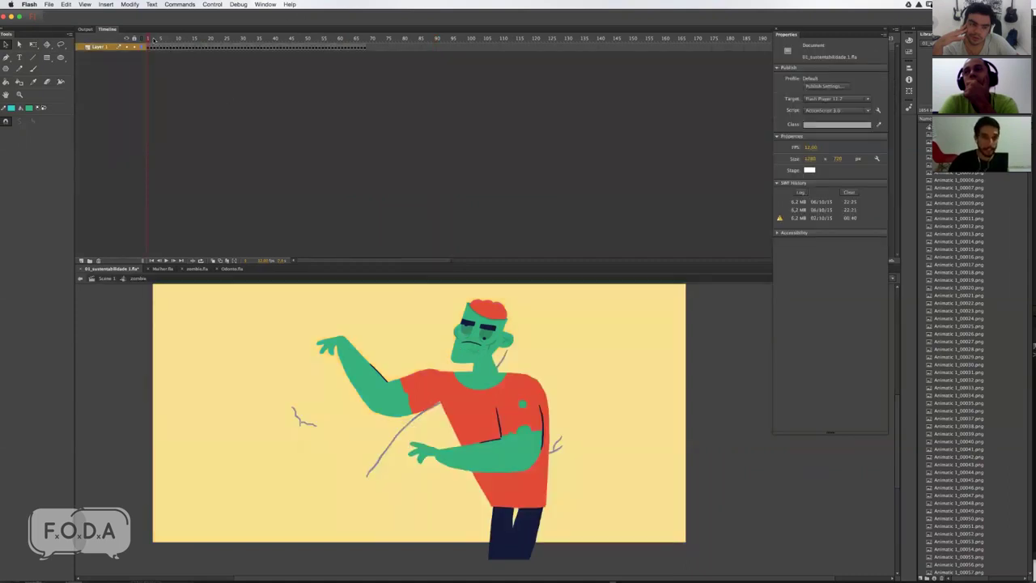
drag(154, 40, 293, 57)
drag(201, 53, 272, 60)
mouse_move(260, 59)
mouse_down()
mouse_move(296, 63)
mouse_move(285, 57)
mouse_up()
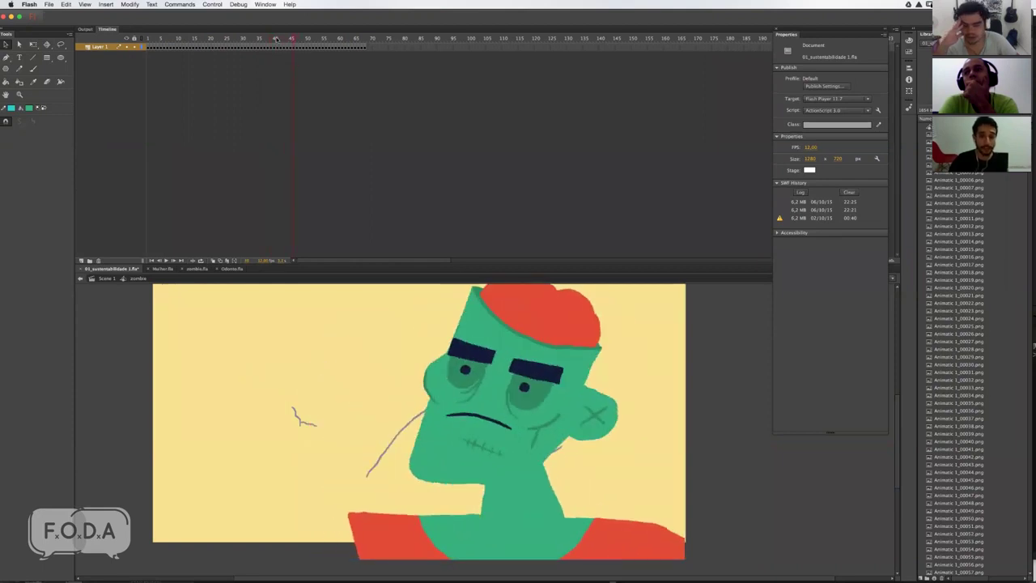
drag(201, 39, 172, 38)
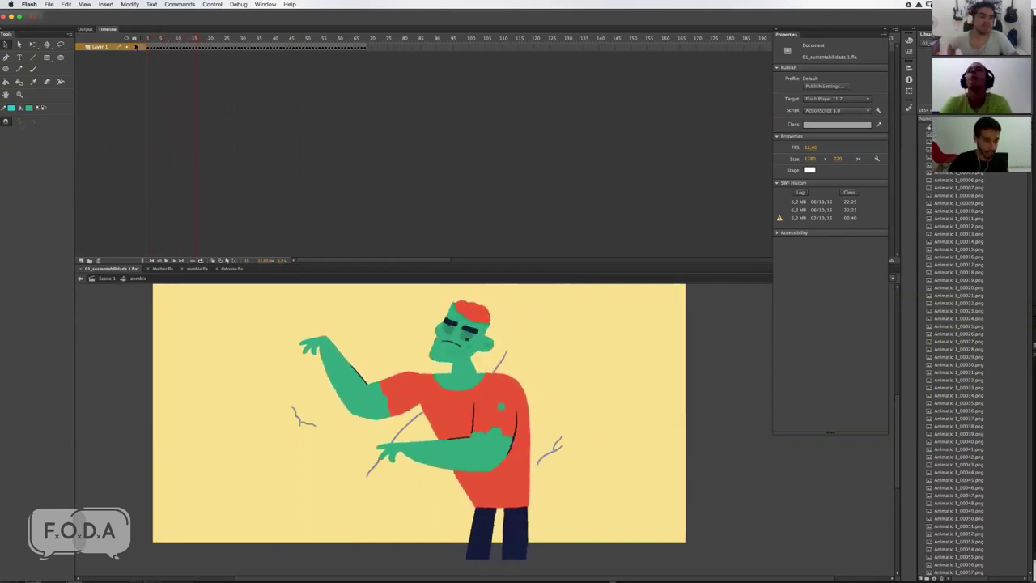
Step: Rewind the zombie symbol to frame 1, play it through, and return to Scene 1
drag(209, 41, 95, 51)
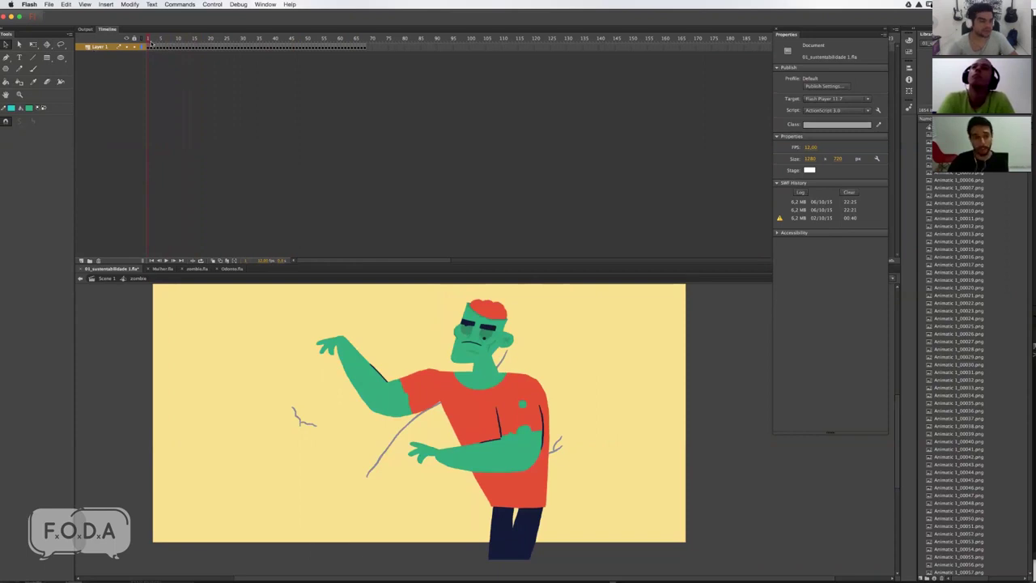
key(Return)
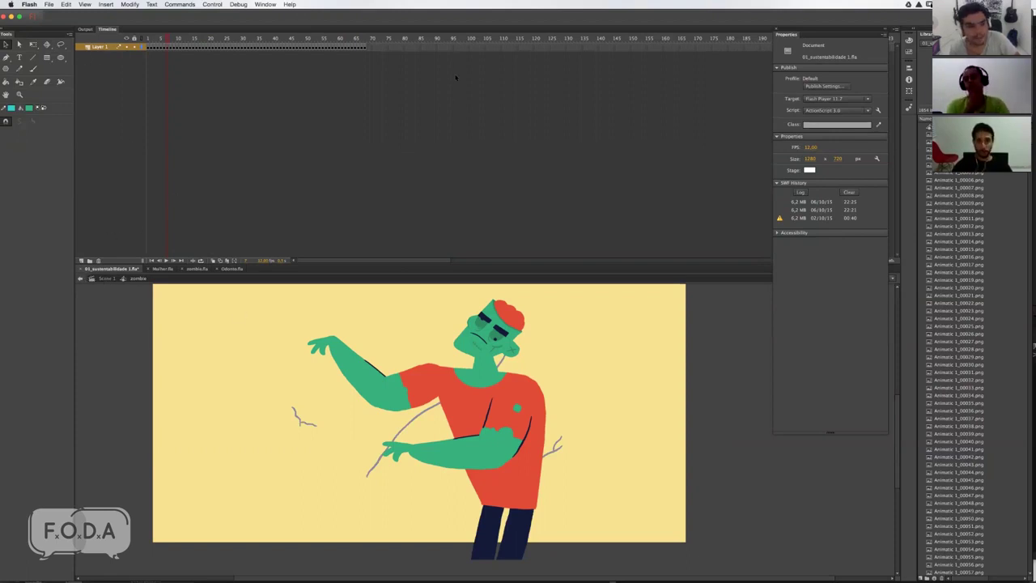
key(ctrl+e)
Step: Scrub forward past the zombie's exit to about frame 118 and the red shapes
drag(436, 38, 441, 38)
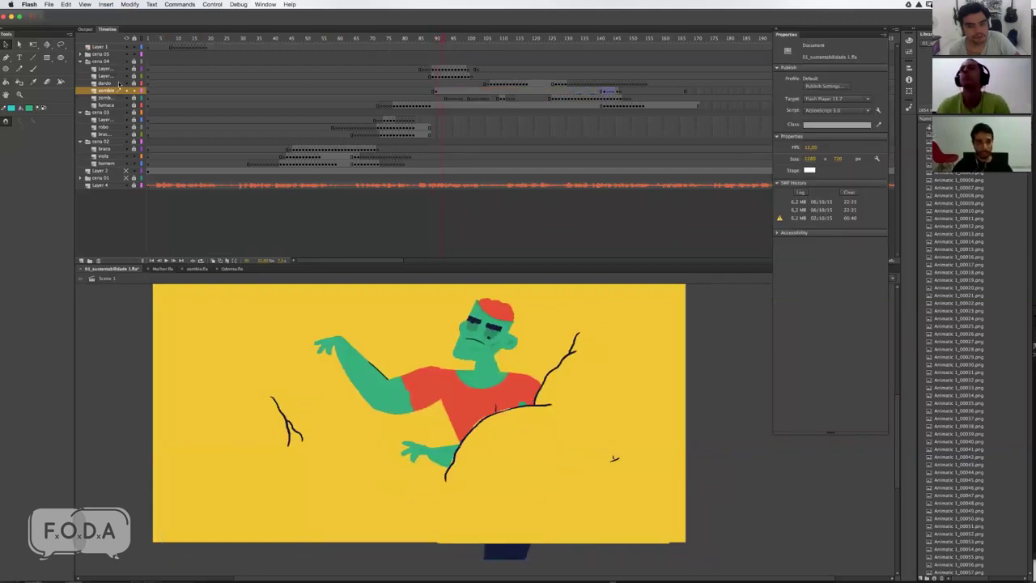
click(445, 36)
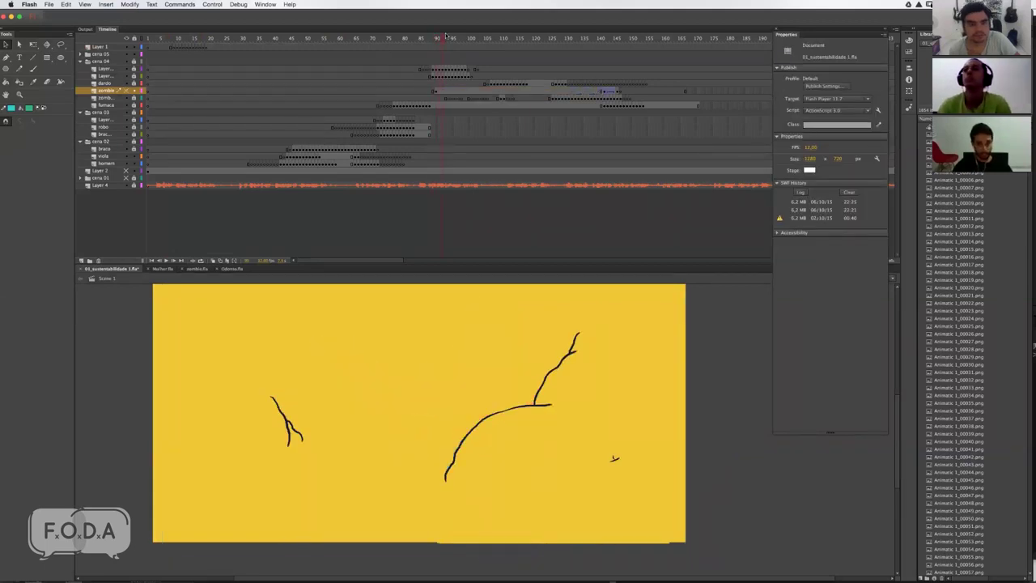
drag(449, 38, 502, 38)
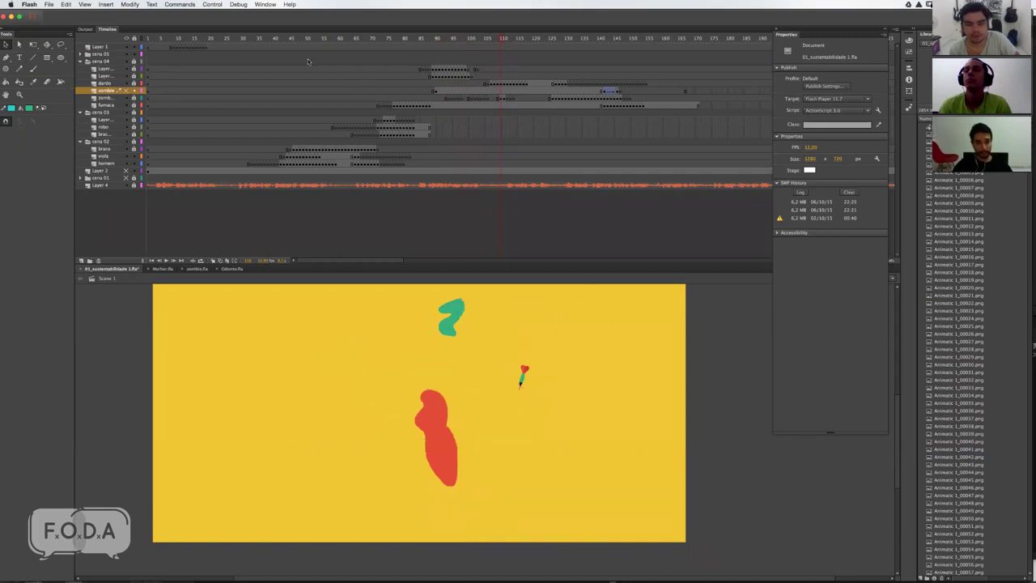
mouse_move(501, 38)
mouse_down()
mouse_move(577, 41)
mouse_move(540, 39)
mouse_move(558, 39)
mouse_up()
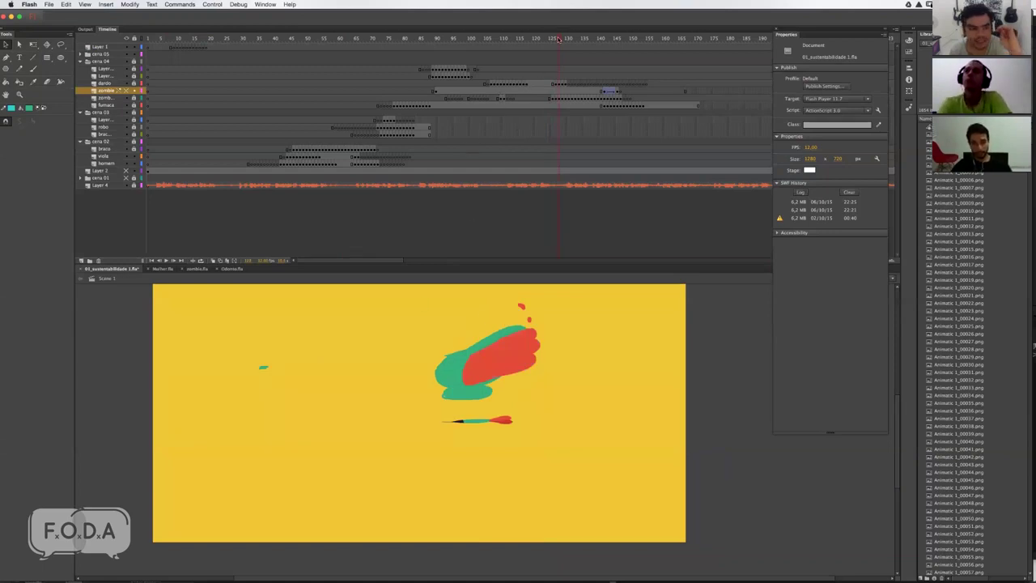
mouse_move(563, 40)
mouse_down()
mouse_move(595, 39)
mouse_move(577, 39)
mouse_up()
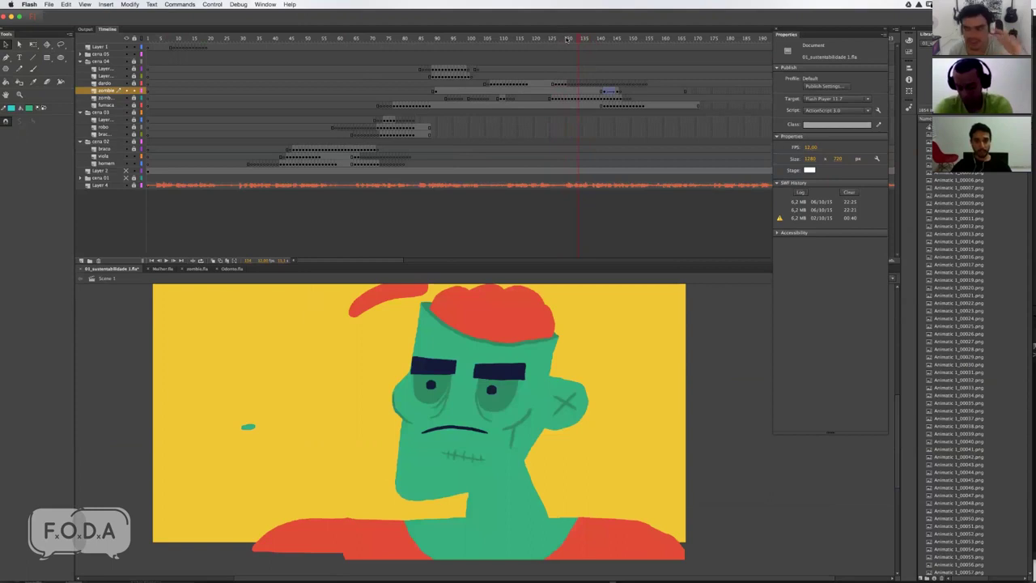
mouse_move(568, 38)
mouse_down()
mouse_move(610, 43)
mouse_move(552, 39)
mouse_move(583, 40)
mouse_up()
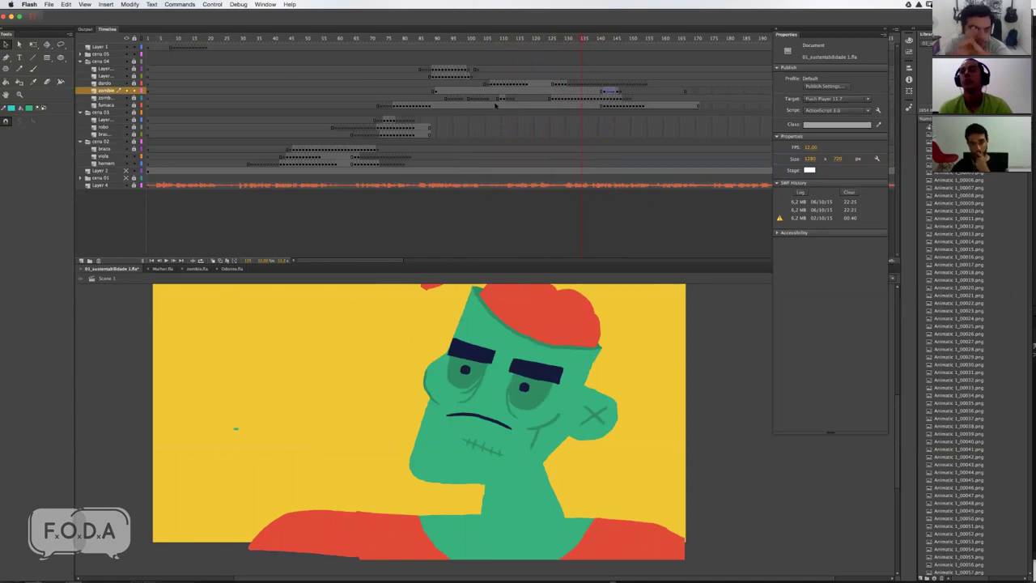
Step: Check the frames around the zombie close-up, previewing the head's movement
click(553, 67)
click(583, 56)
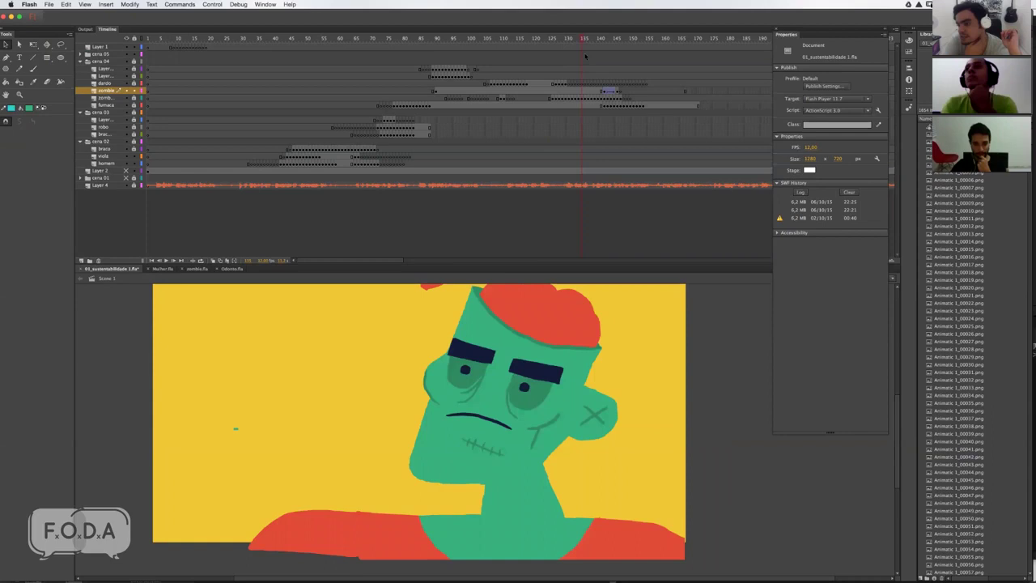
drag(582, 38, 617, 38)
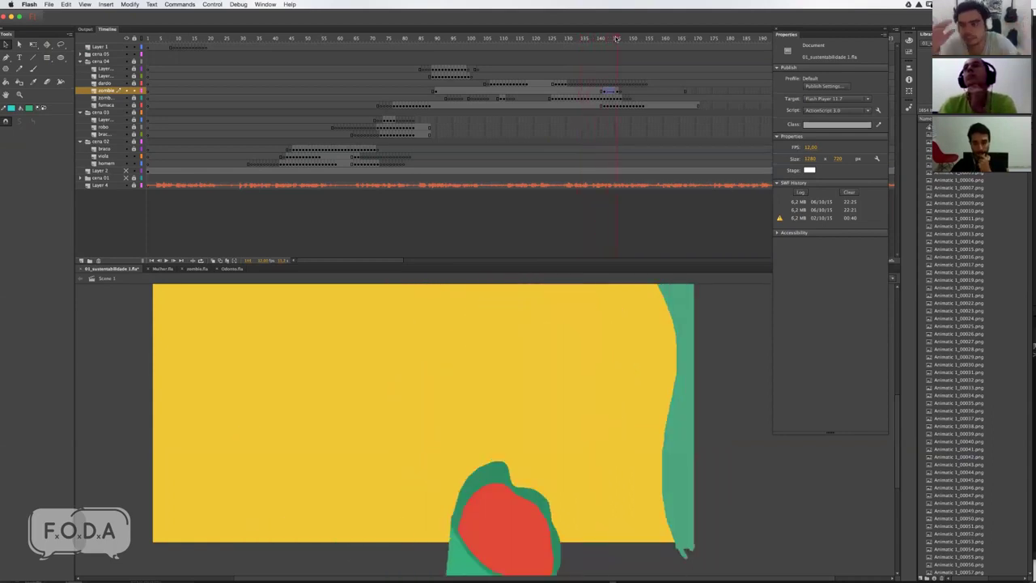
mouse_move(617, 38)
mouse_down()
mouse_move(654, 38)
mouse_move(579, 38)
mouse_move(591, 37)
mouse_up()
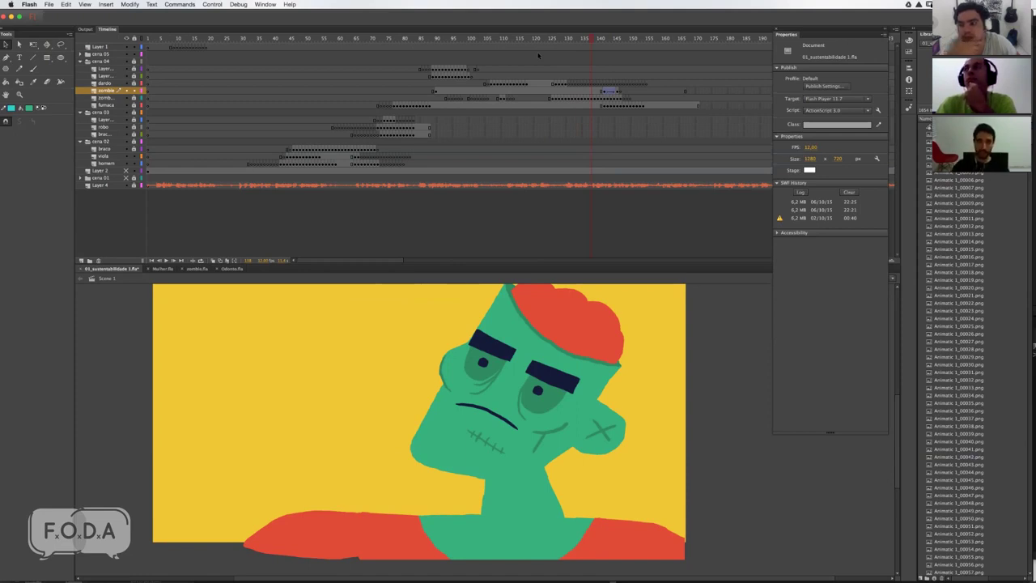
drag(600, 39, 599, 43)
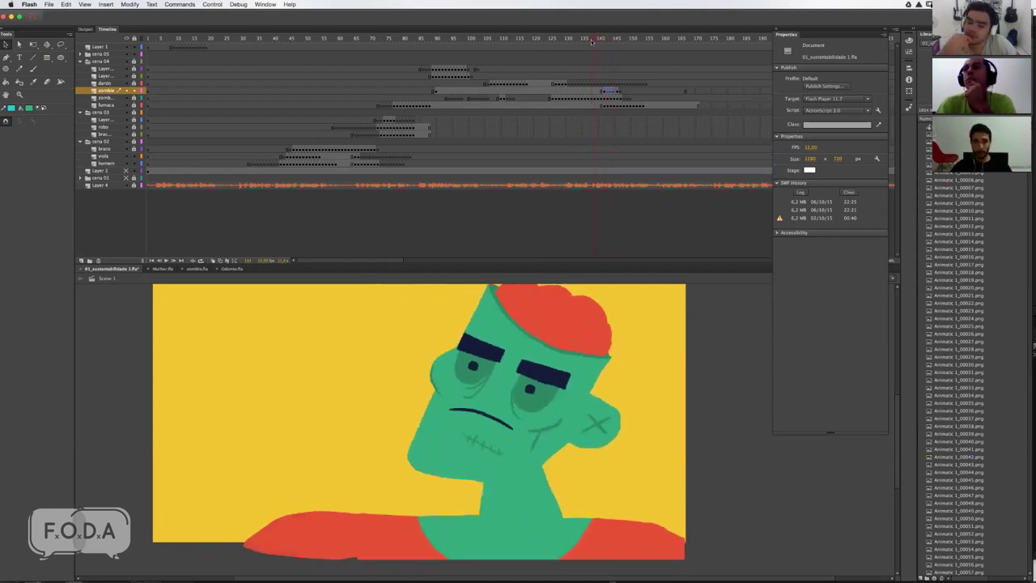
Step: Select Layer 1 and zombie layer frames near frame 145 to inspect the tween
drag(599, 43, 603, 95)
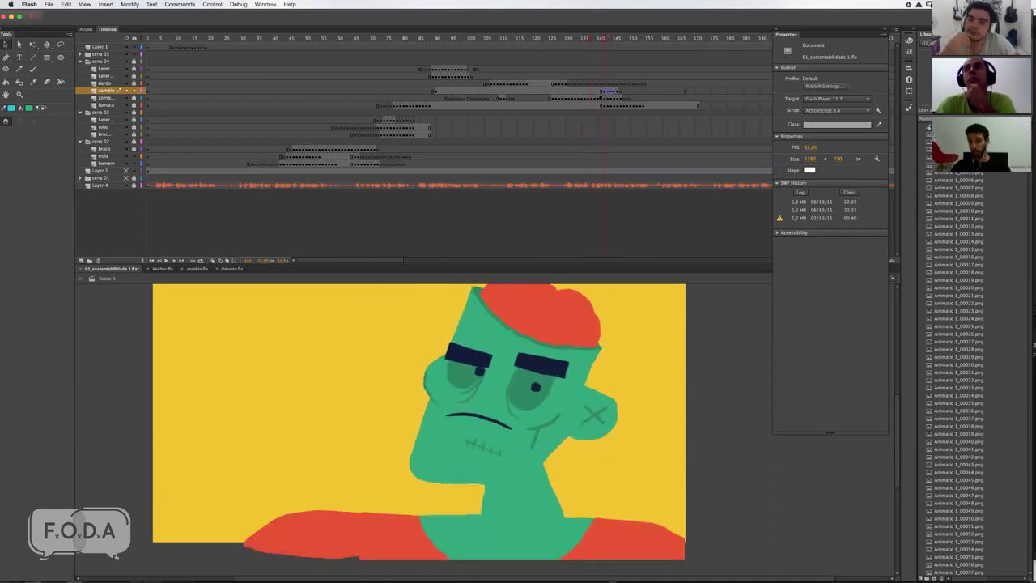
click(603, 95)
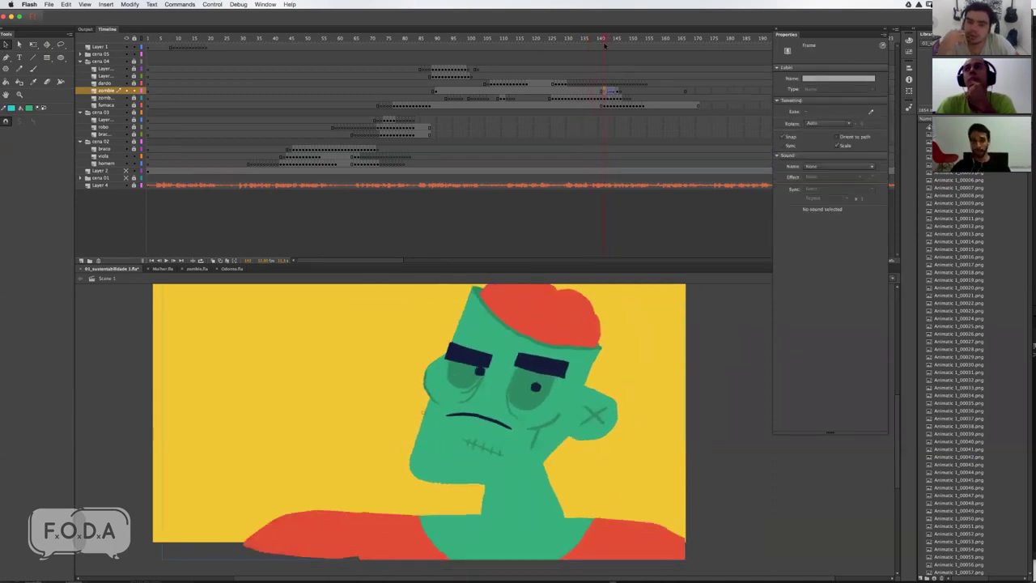
drag(608, 42, 605, 45)
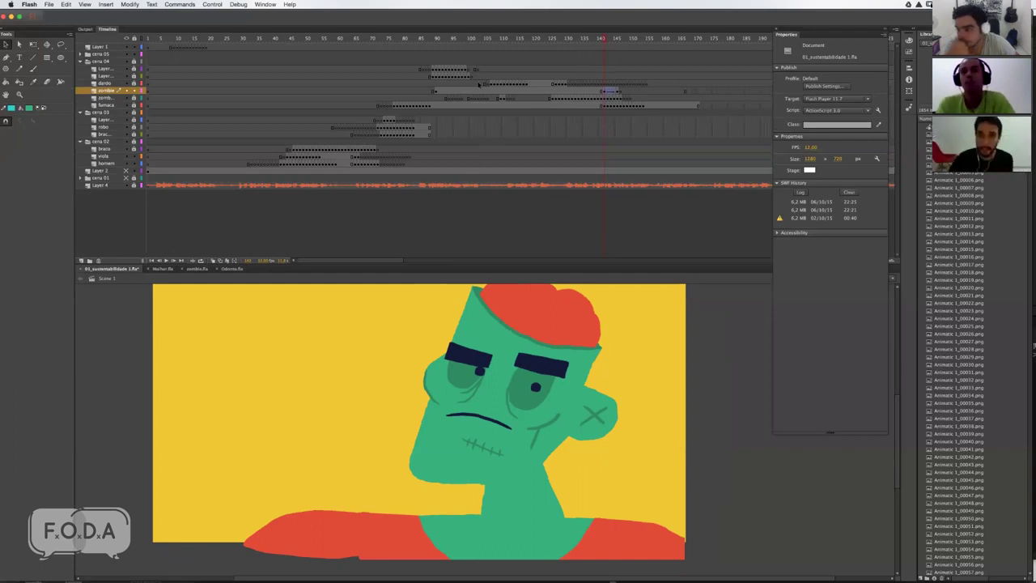
click(609, 46)
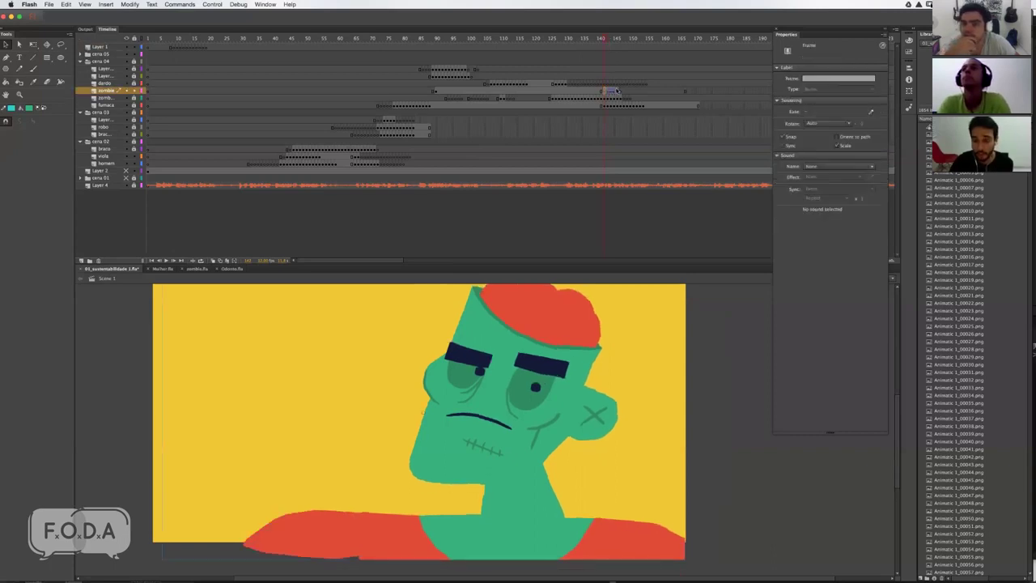
click(604, 92)
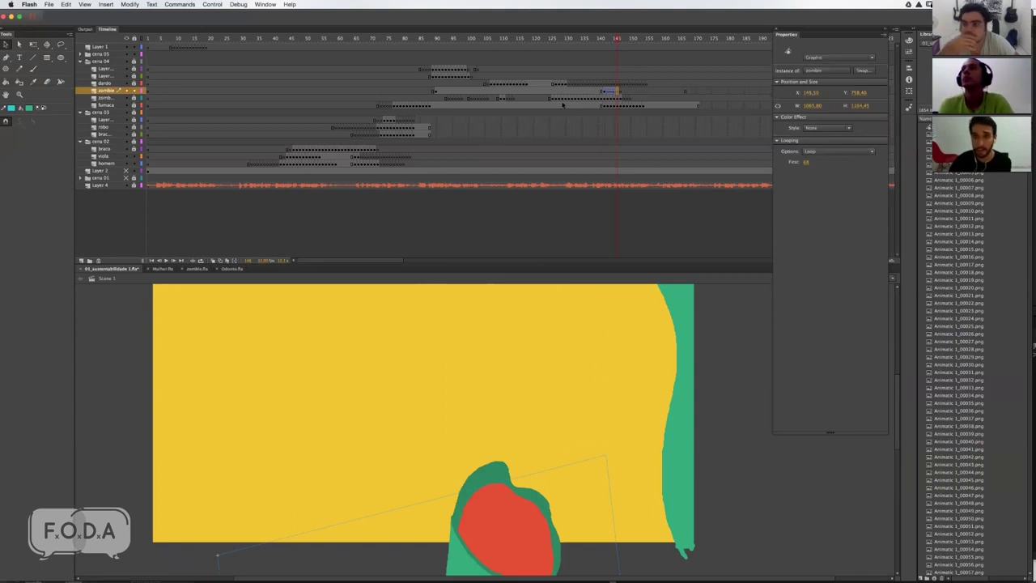
Step: View the zombie tween's custom ease curve, cancel it unchanged, then advance to about frame 149
click(611, 40)
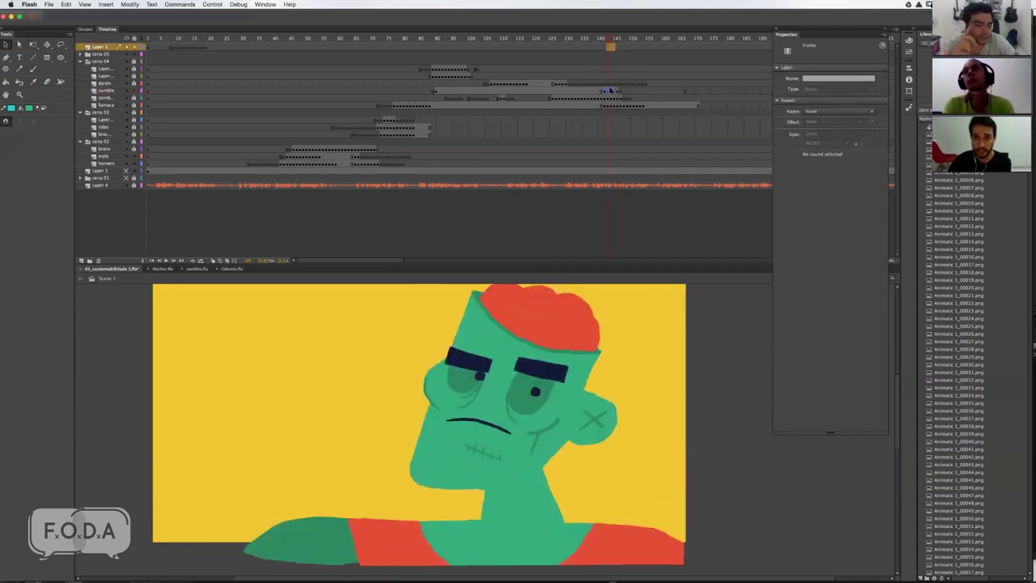
click(639, 90)
click(870, 111)
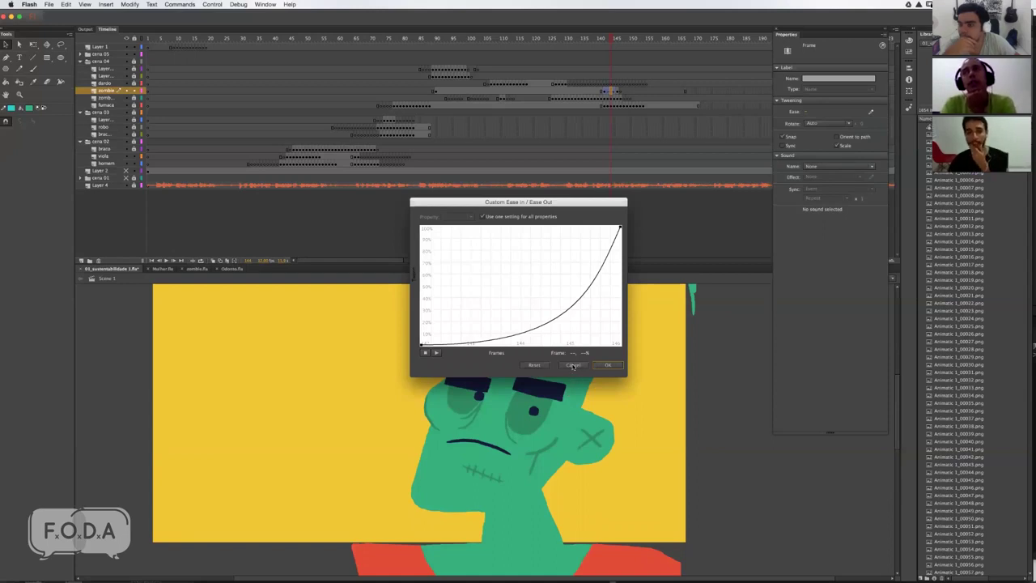
click(572, 366)
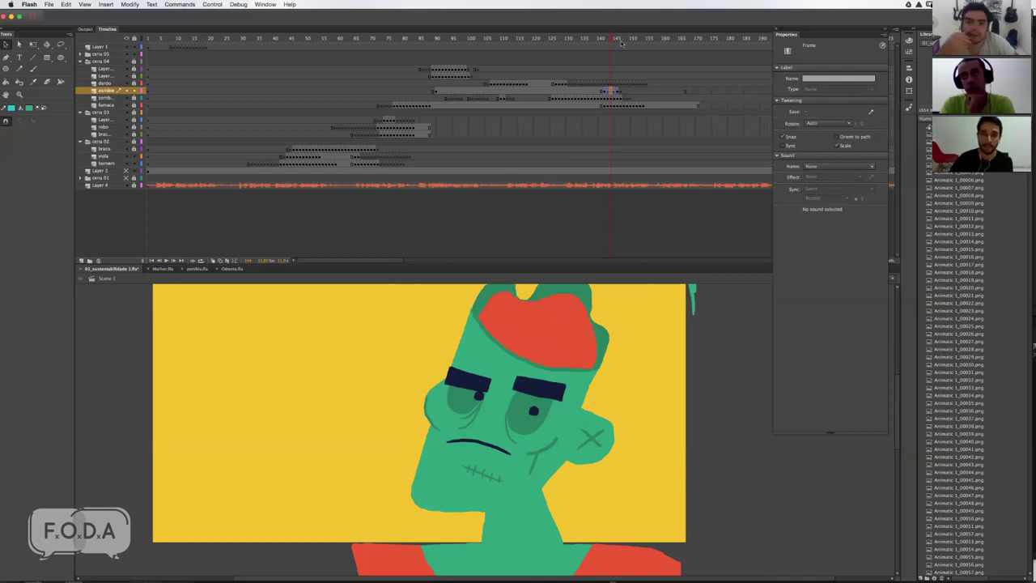
mouse_move(621, 49)
mouse_down()
mouse_move(680, 45)
mouse_move(633, 54)
mouse_move(670, 57)
mouse_move(612, 58)
mouse_up()
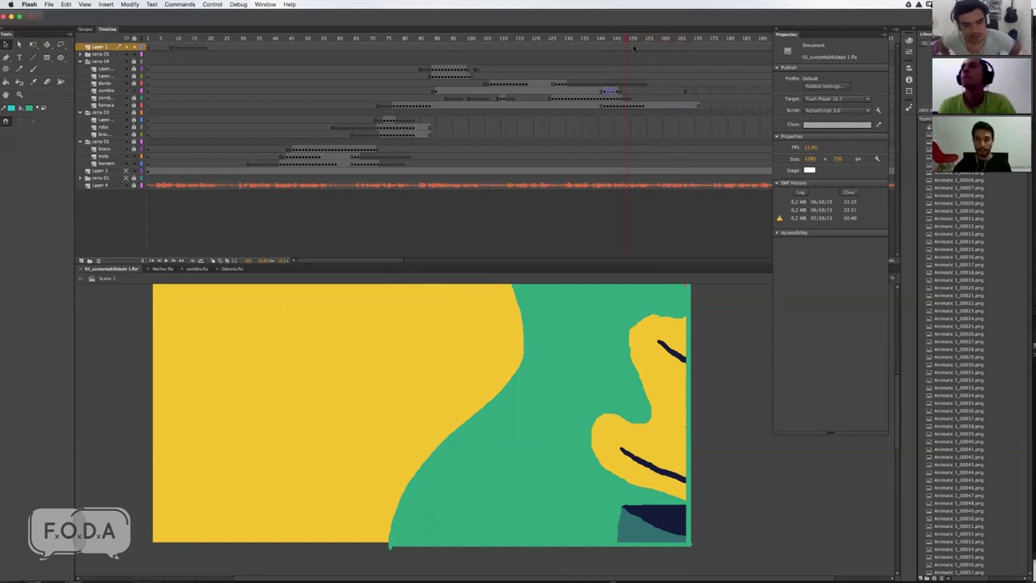
Step: Scrub forward to about frame 170, where the woman waters the potted plant
drag(638, 39, 695, 40)
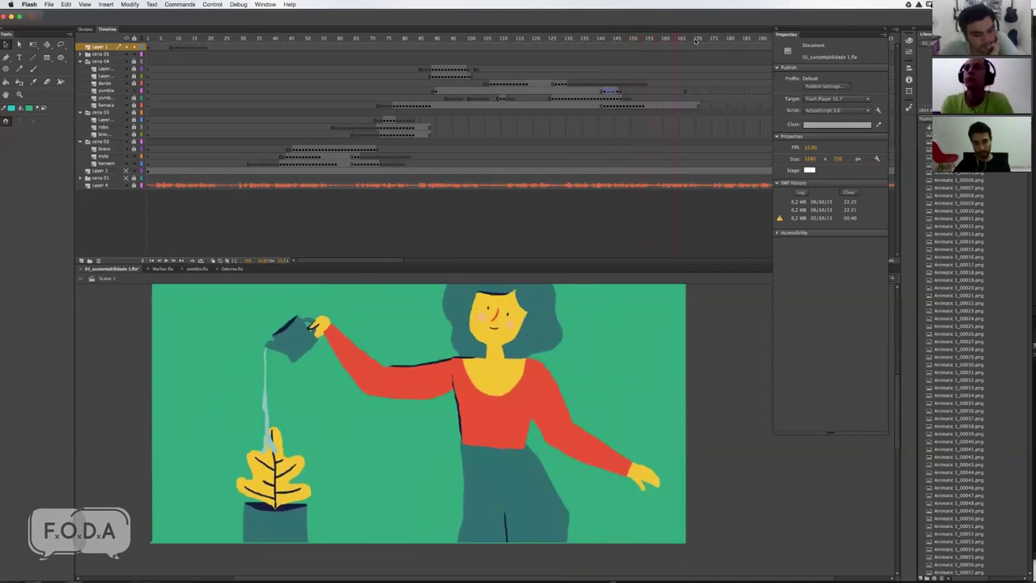
mouse_move(695, 41)
mouse_down()
mouse_move(771, 42)
mouse_move(758, 45)
mouse_up()
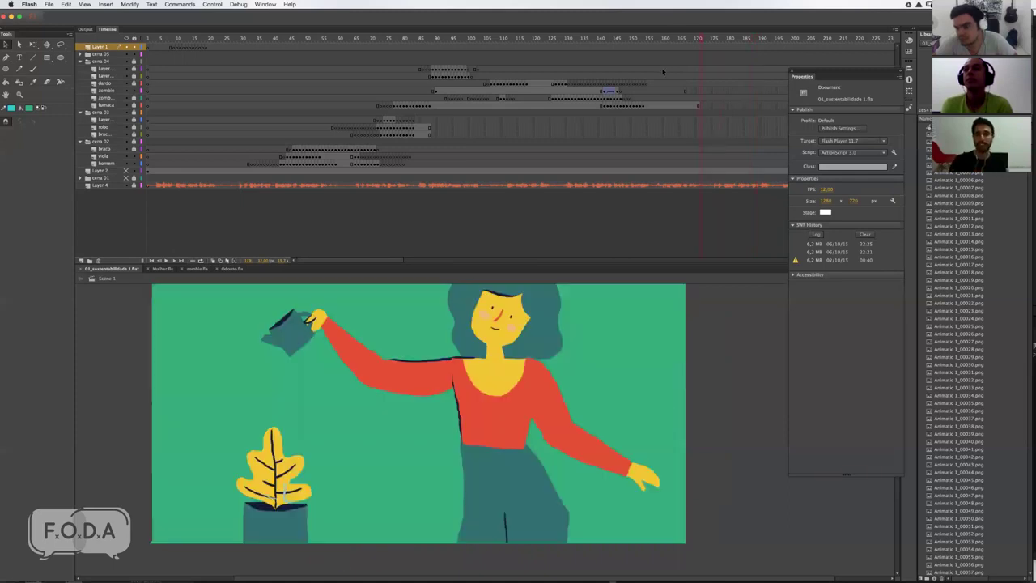
Step: Open and dismiss the Debug menu and the zombie layer's frame menu, then move back earlier
click(132, 4)
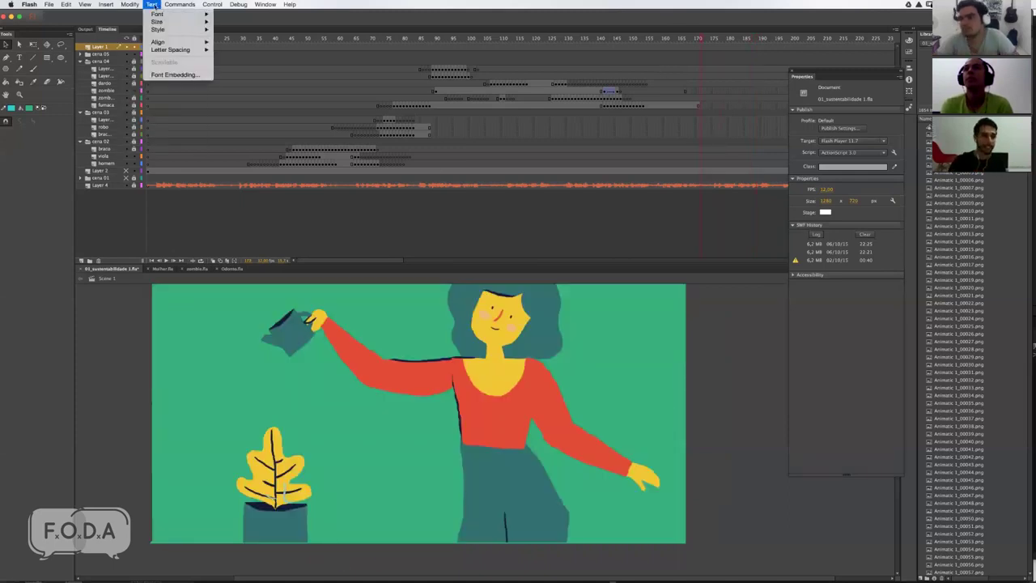
click(610, 92)
right_click(610, 92)
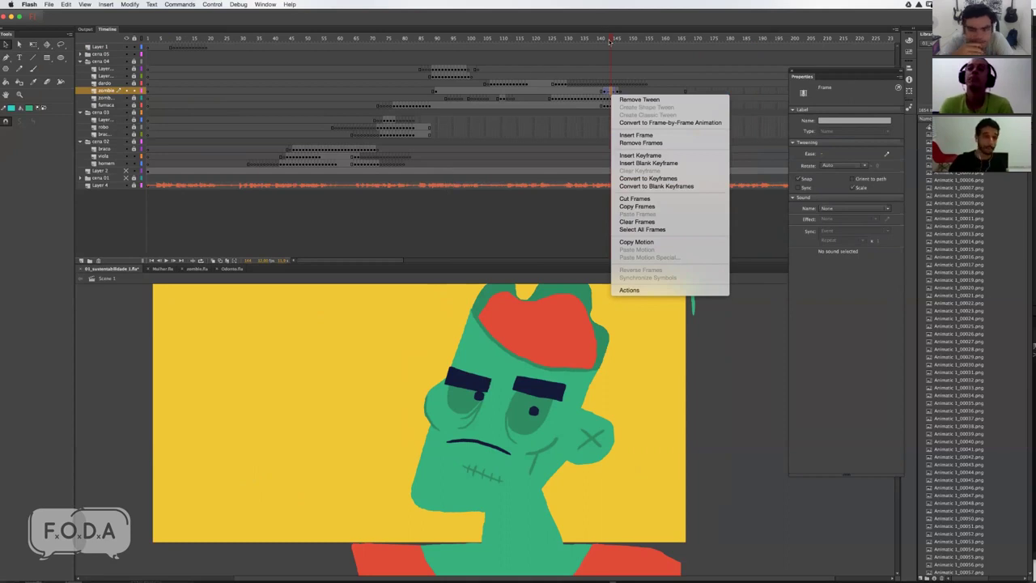
click(604, 42)
drag(596, 40, 536, 40)
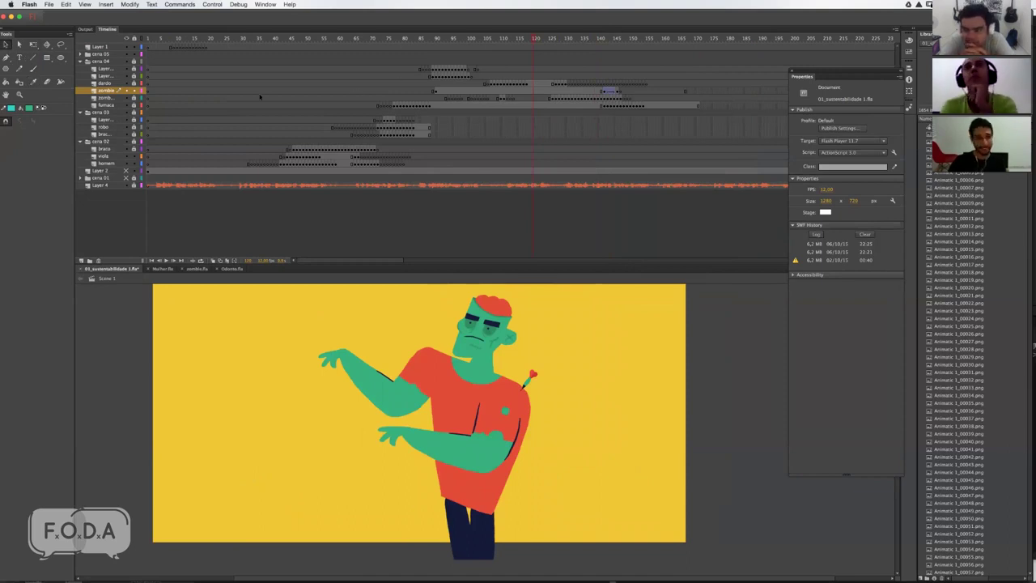
Step: Play the dart shot from frame 128, scrub back to the frame-143 zombie close-up, and select cena 04
click(476, 70)
click(494, 70)
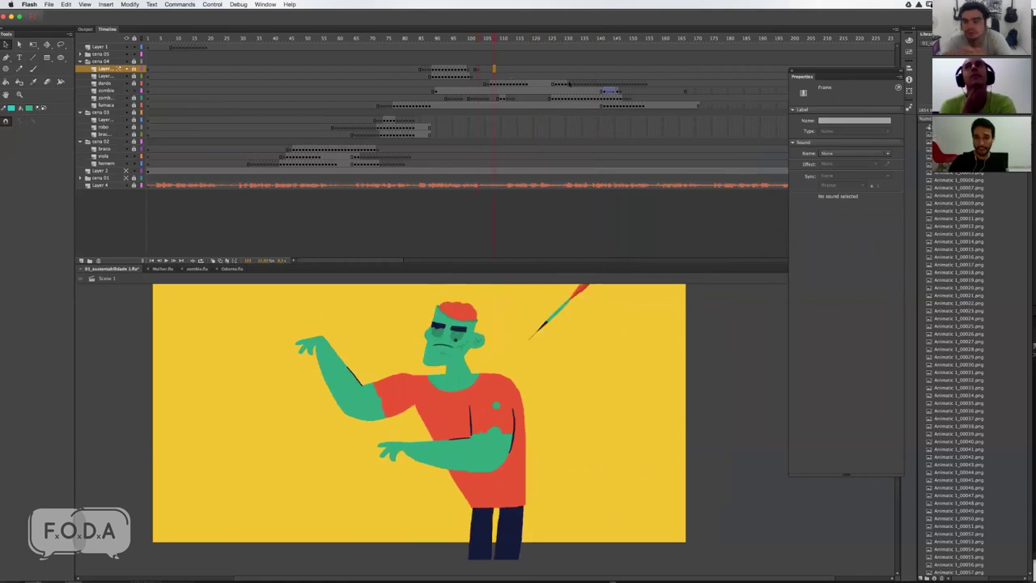
click(562, 84)
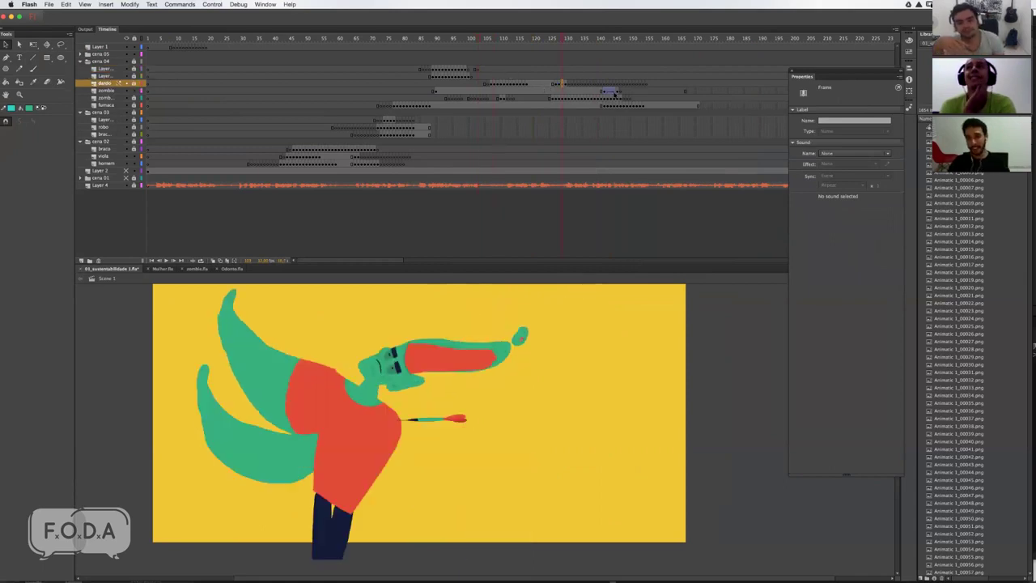
key(Return)
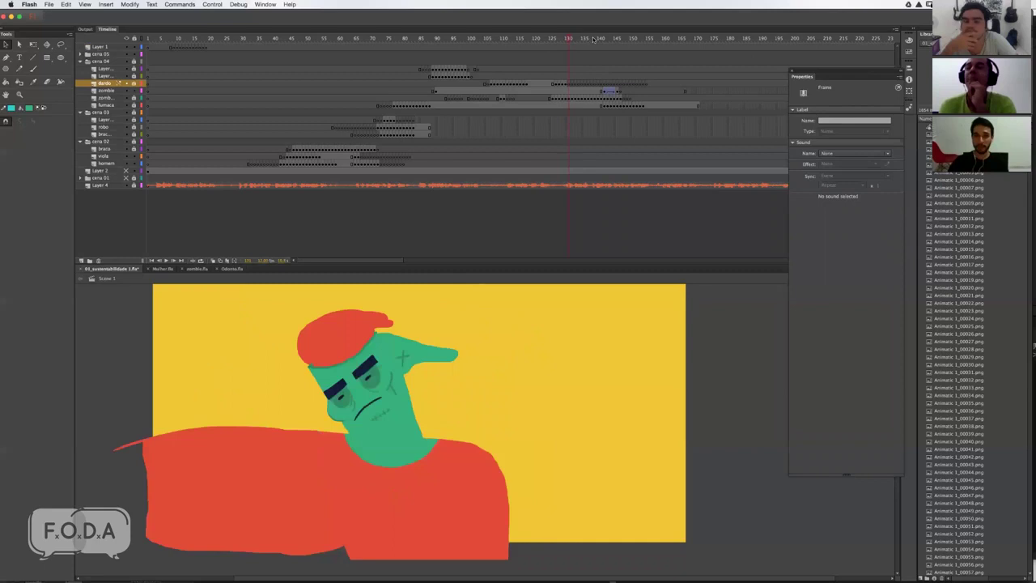
drag(624, 41, 595, 39)
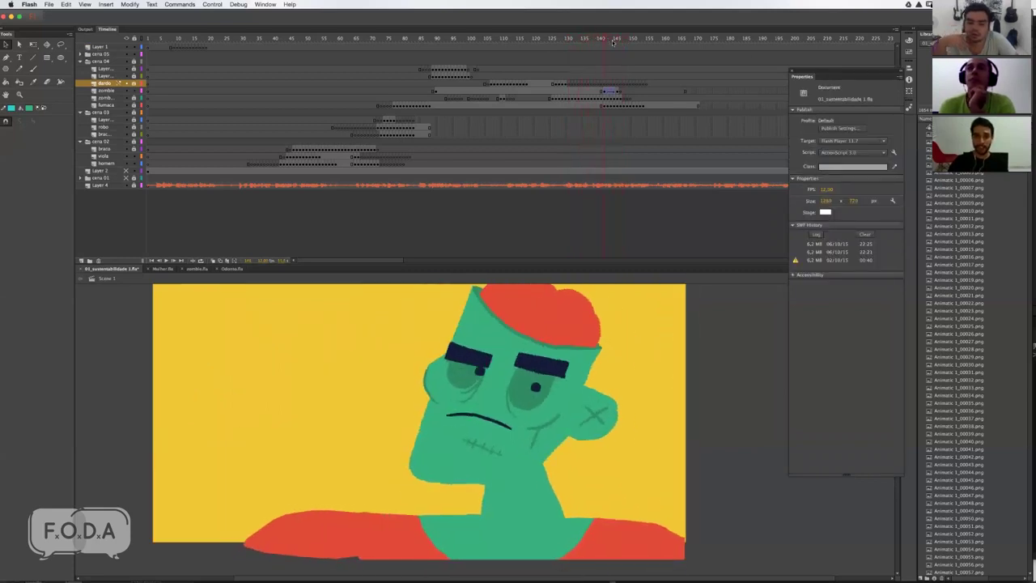
drag(615, 43, 601, 40)
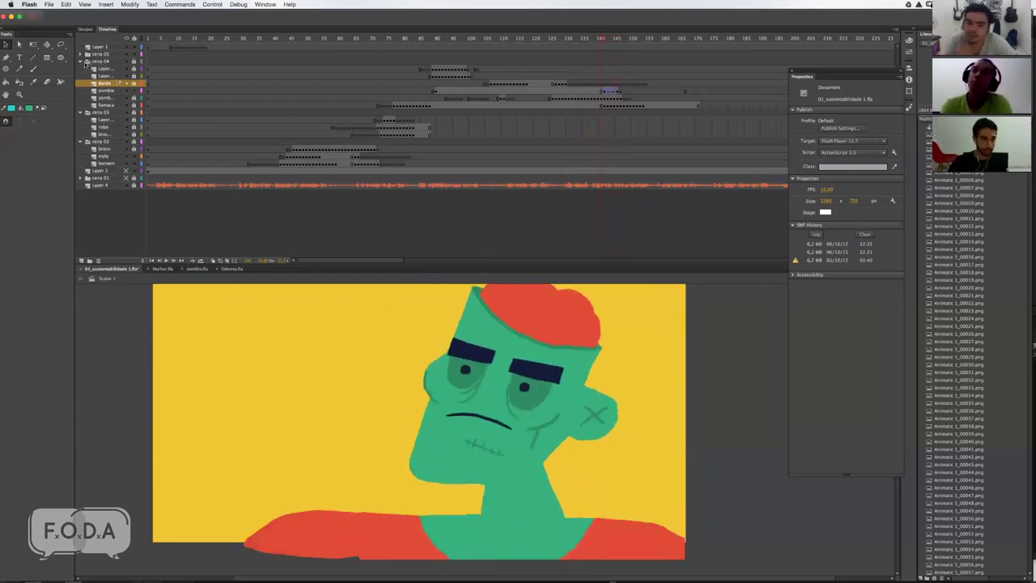
click(95, 61)
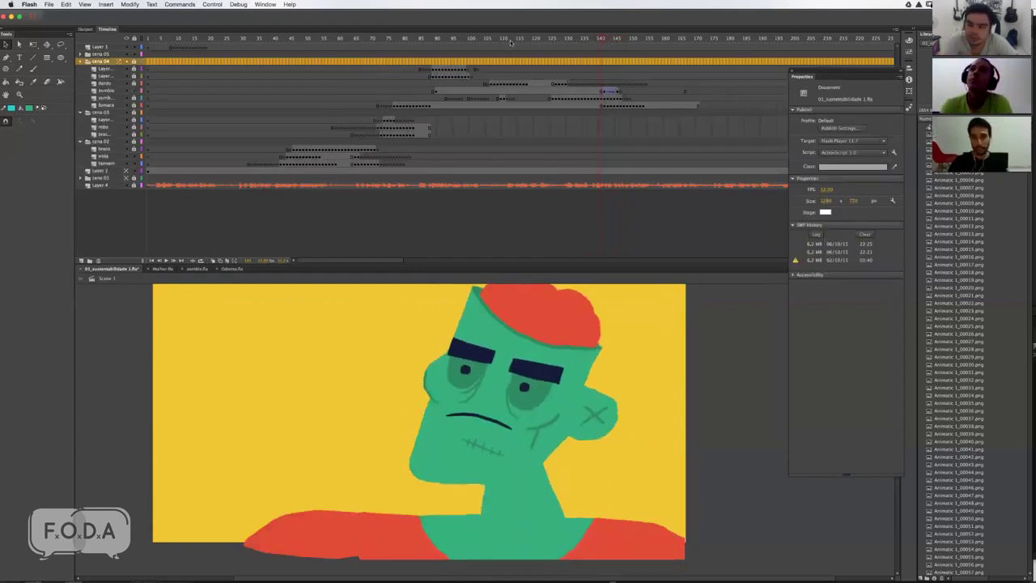
Step: Replay the scene and collapse the cena 04 and cena 03 layer folders
click(510, 42)
key(Return)
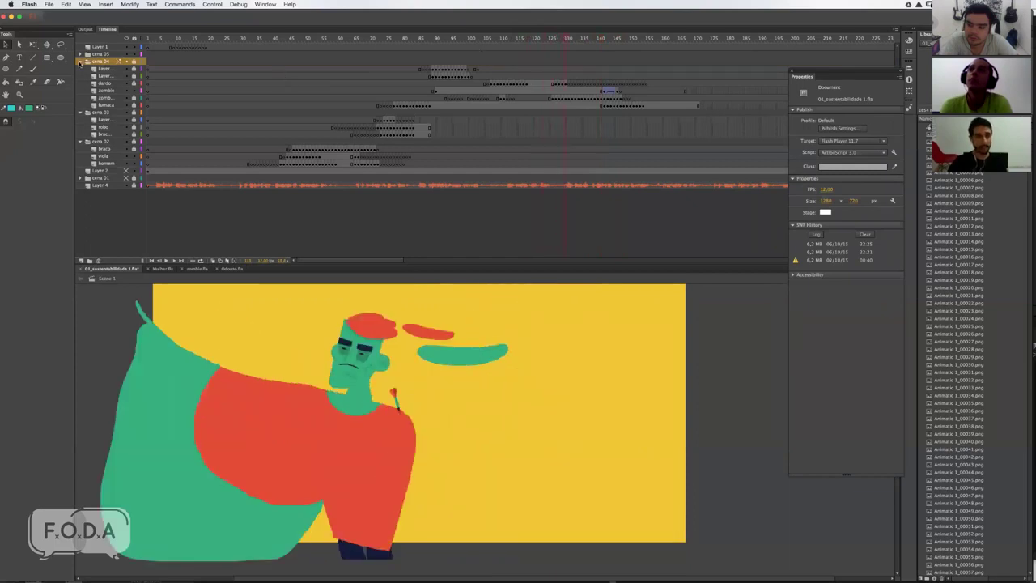
click(81, 62)
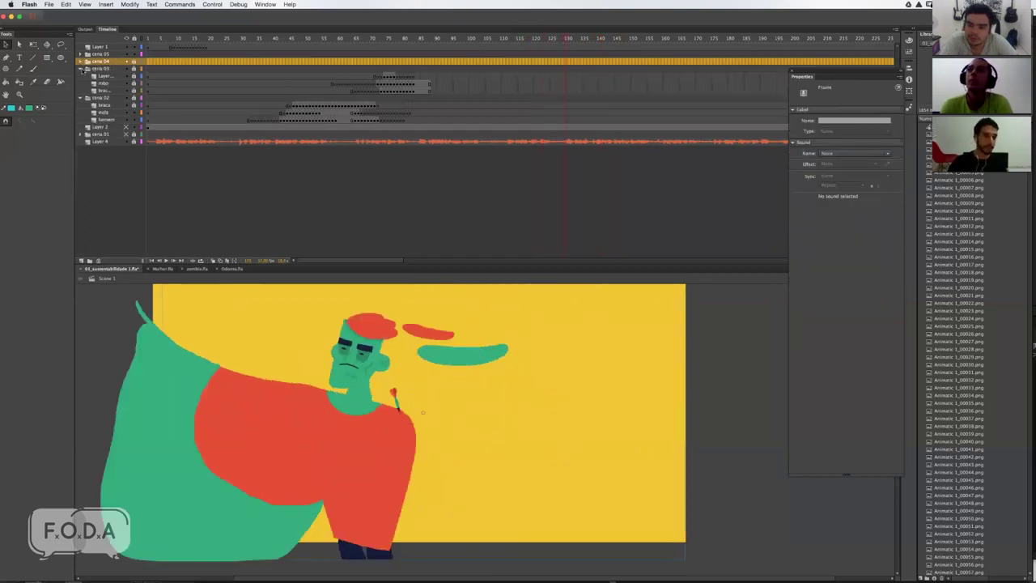
click(82, 69)
Step: Scrub the guitar player shot across frames 57–65, move to about frame 100, and collapse remaining folders
click(356, 39)
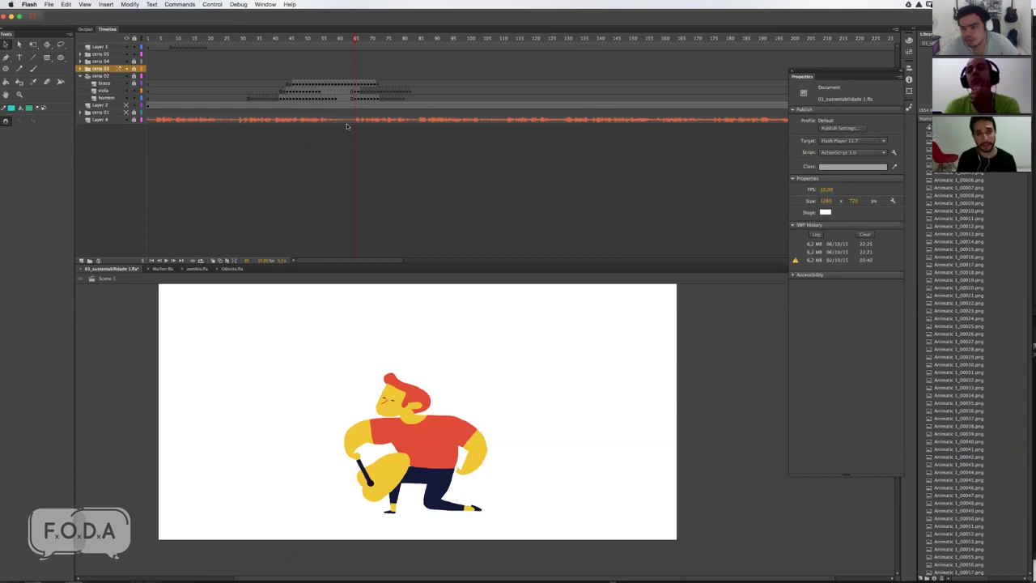
click(327, 39)
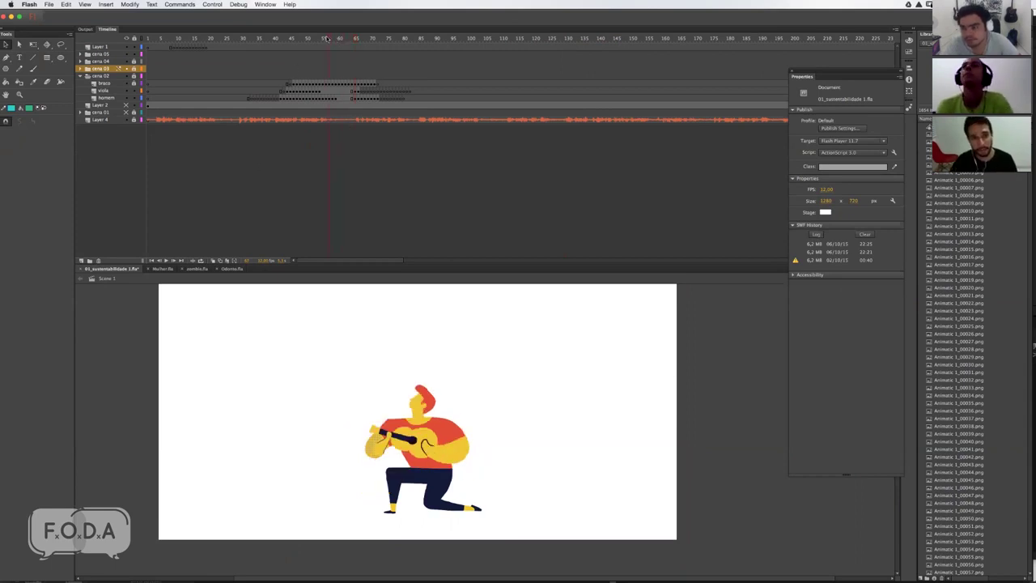
drag(327, 38, 350, 38)
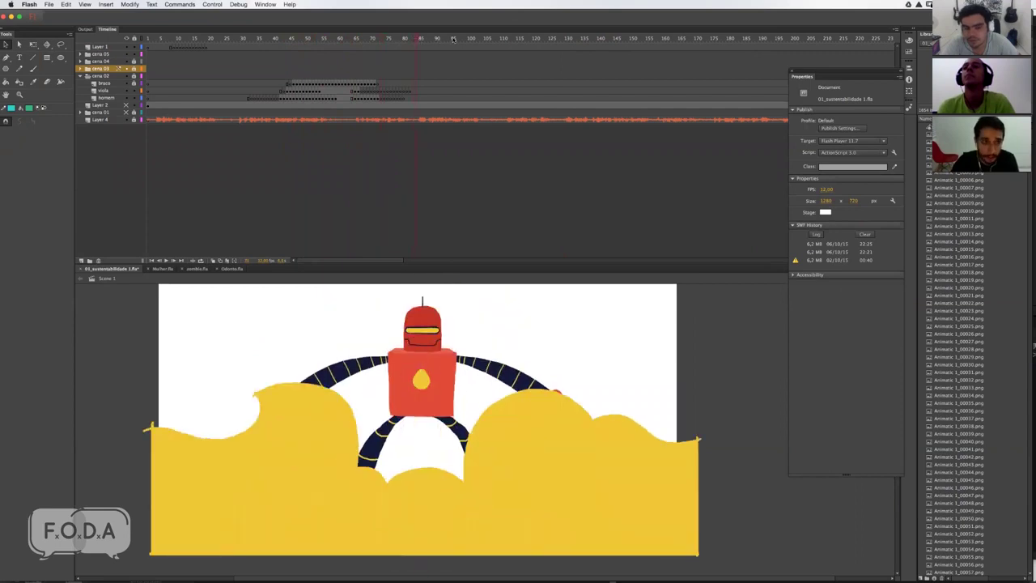
click(119, 68)
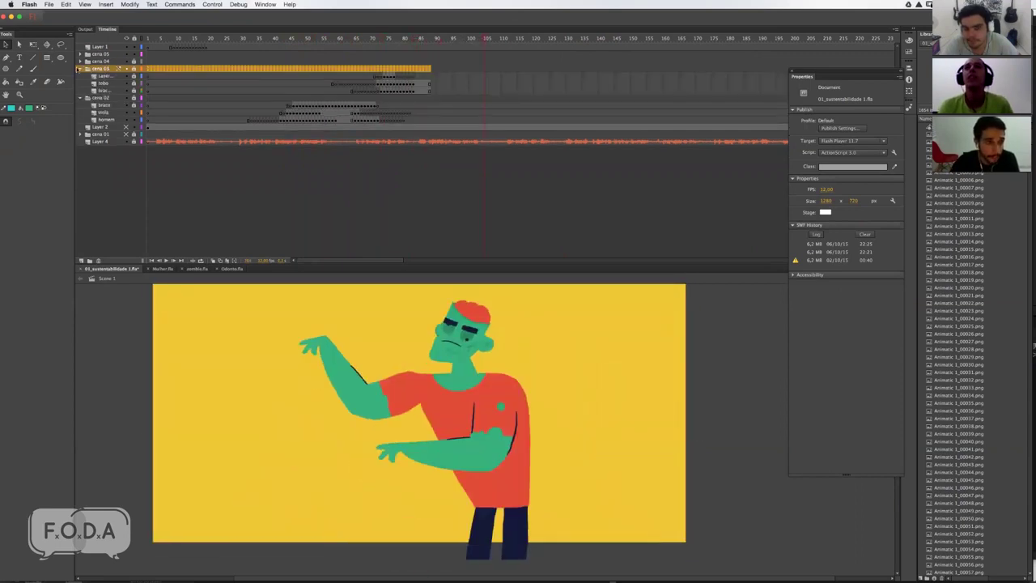
click(85, 76)
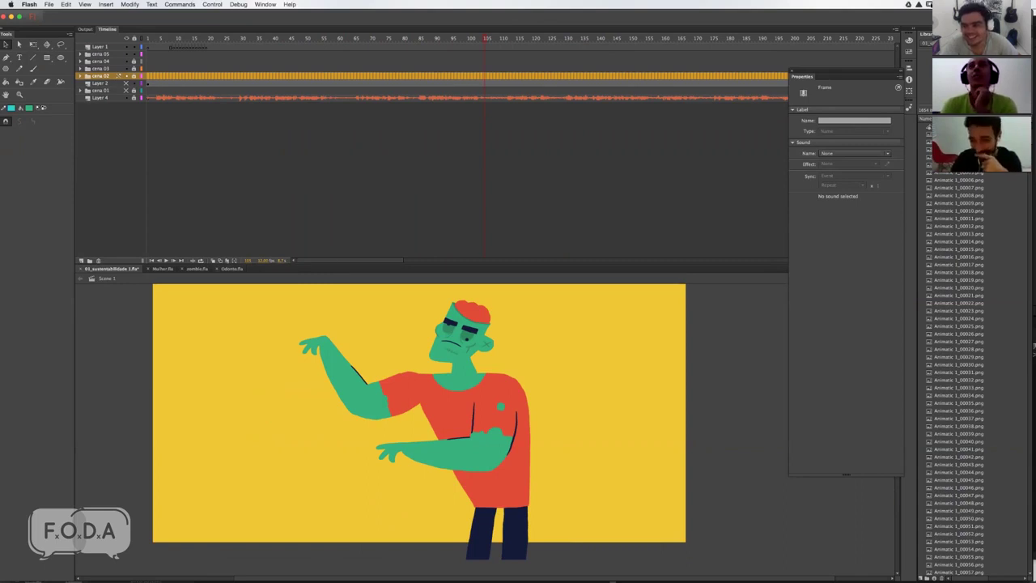
Step: Move the document Properties panel aside and unhide Layer 2's green sketch
drag(845, 476, 845, 228)
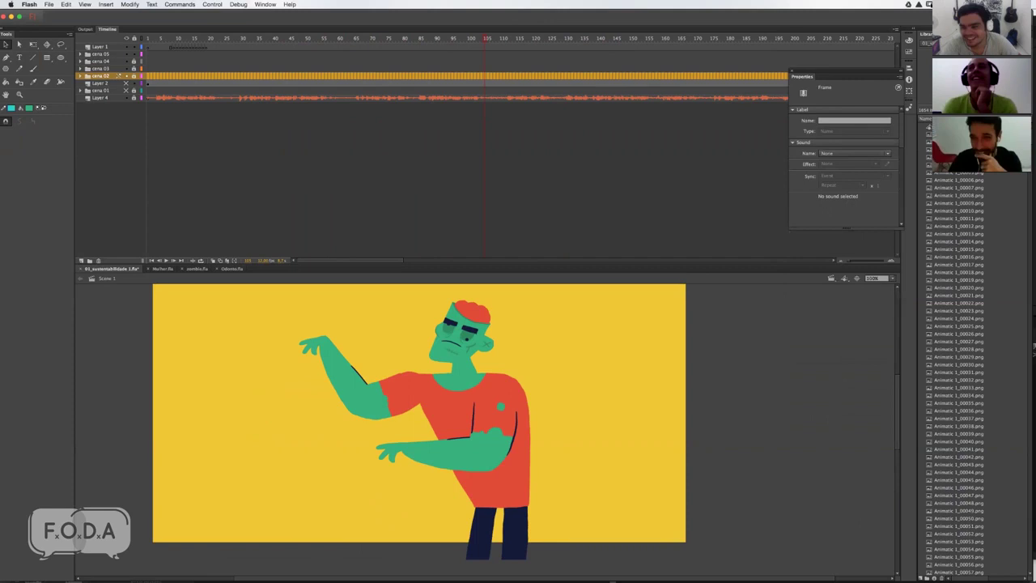
drag(841, 76, 776, 300)
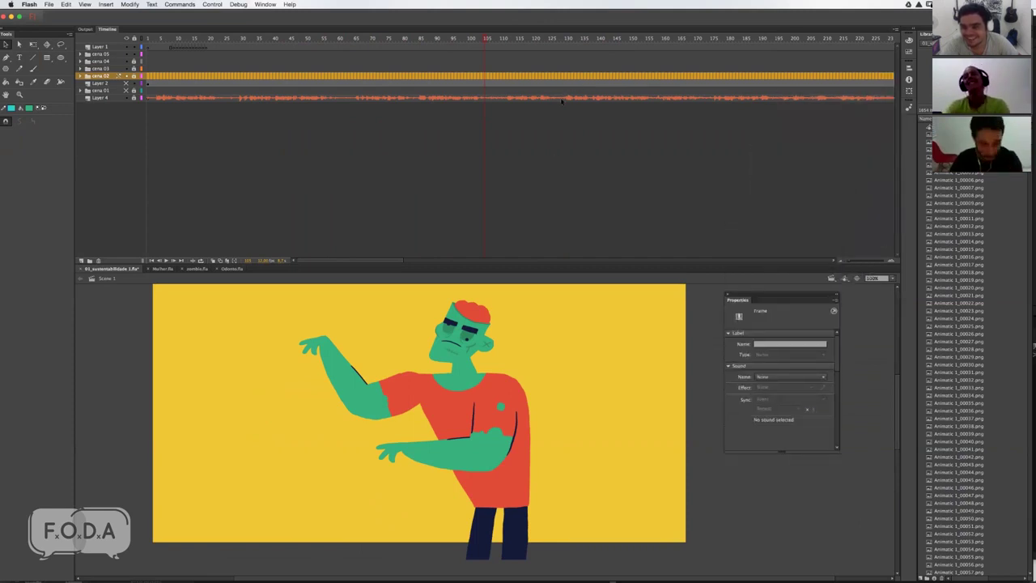
drag(350, 261, 504, 261)
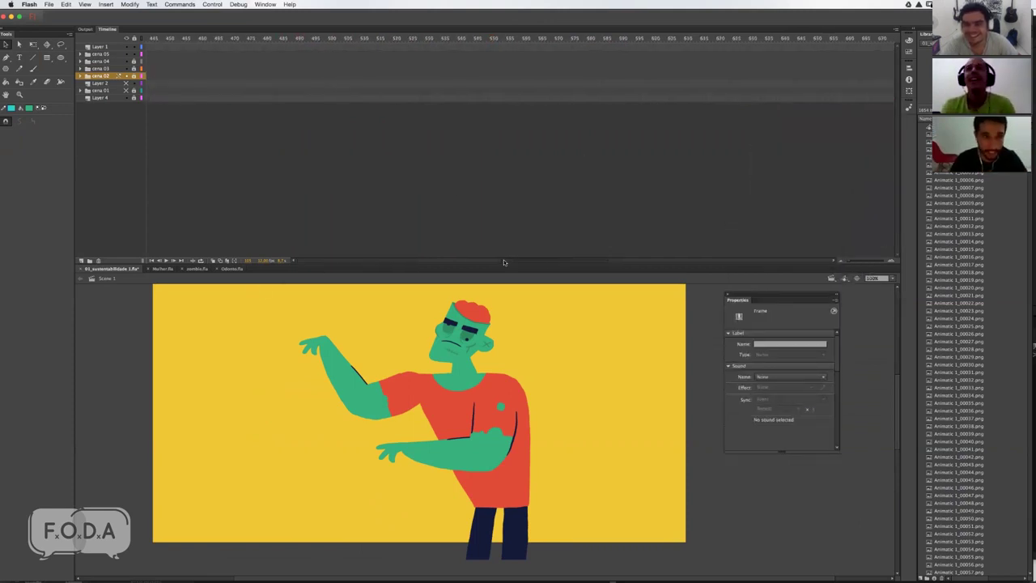
click(432, 38)
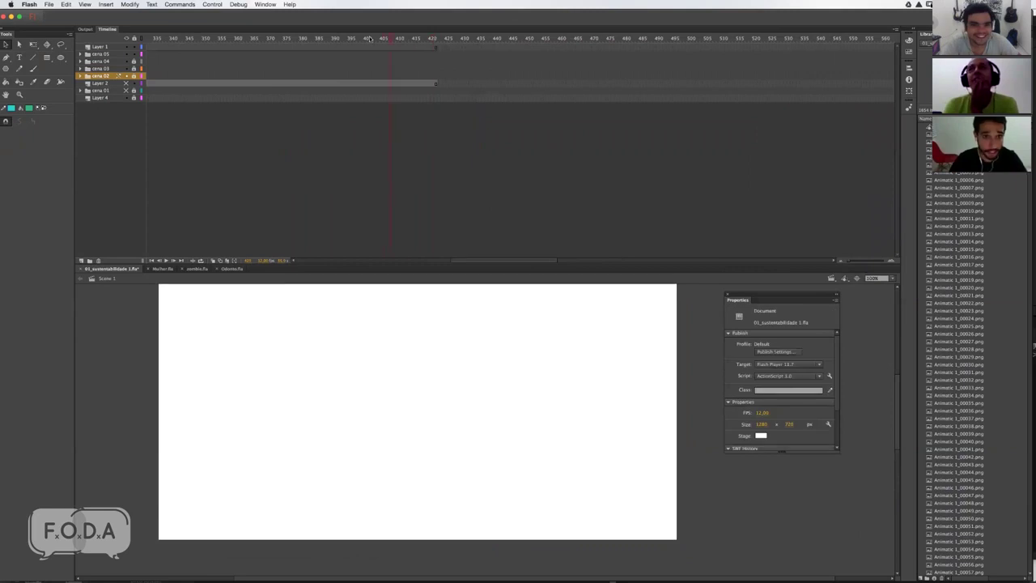
scroll(174, 53, left, 2)
scroll(178, 54, left, 1)
scroll(182, 55, left, 1)
scroll(186, 56, left, 2)
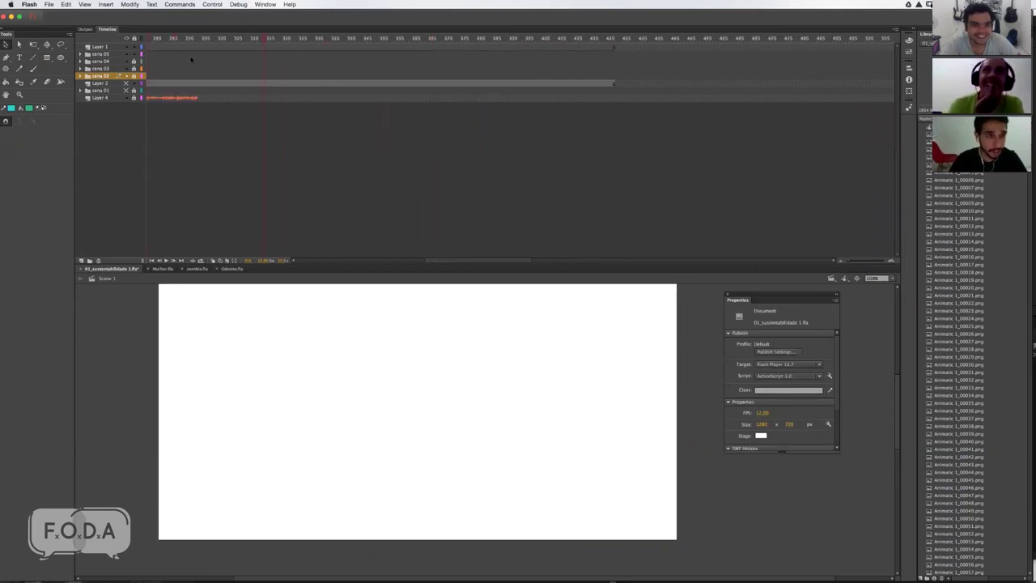
click(125, 82)
Step: Step frame by frame near frame 227, then scrub to the arm-extended frame
key(comma)
key(comma)
key(comma)
key(comma)
key(comma)
key(comma)
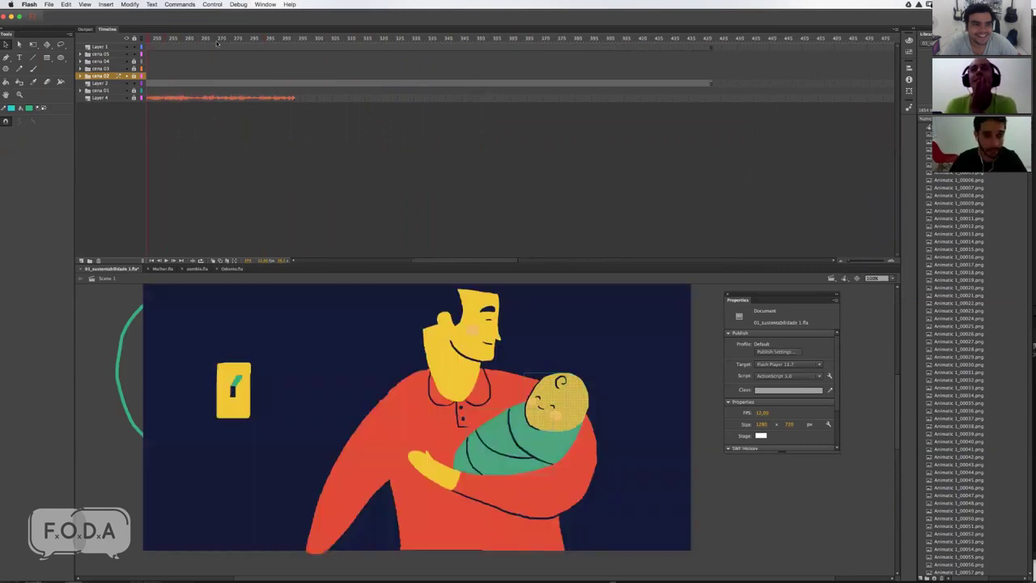
key(comma)
key(comma)
key(comma)
key(comma)
key(comma)
key(comma)
key(period)
key(period)
key(period)
key(period)
key(period)
key(period)
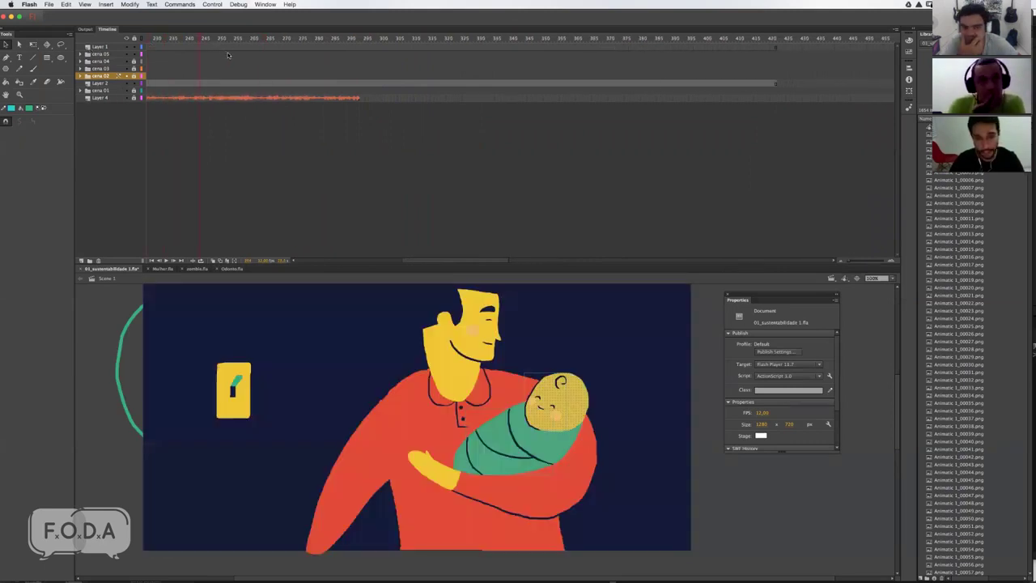
key(comma)
key(comma)
key(comma)
key(comma)
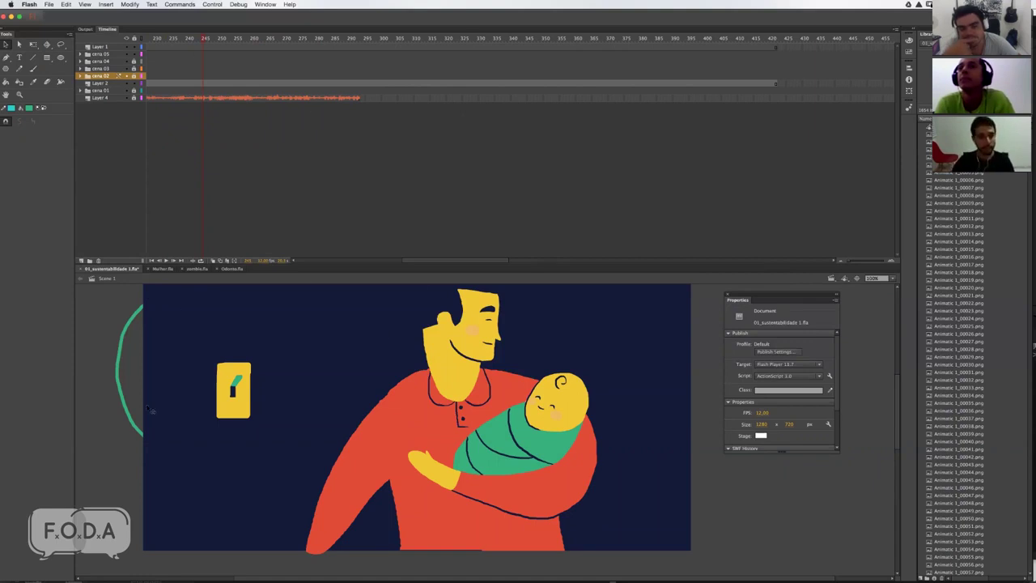
mouse_move(203, 38)
mouse_down()
mouse_move(284, 40)
mouse_move(240, 41)
mouse_move(248, 44)
mouse_up()
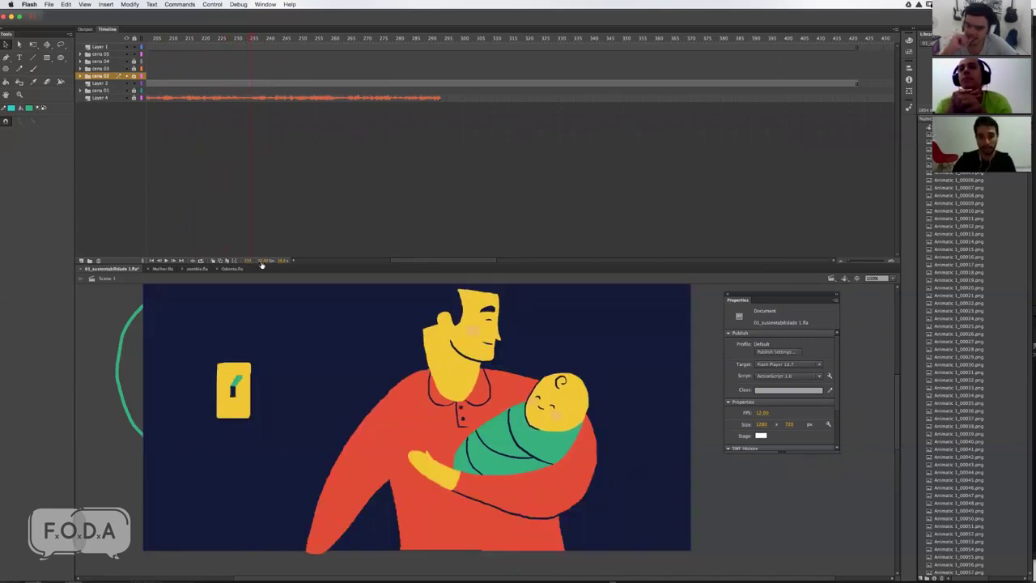
scroll(259, 263, left, 10)
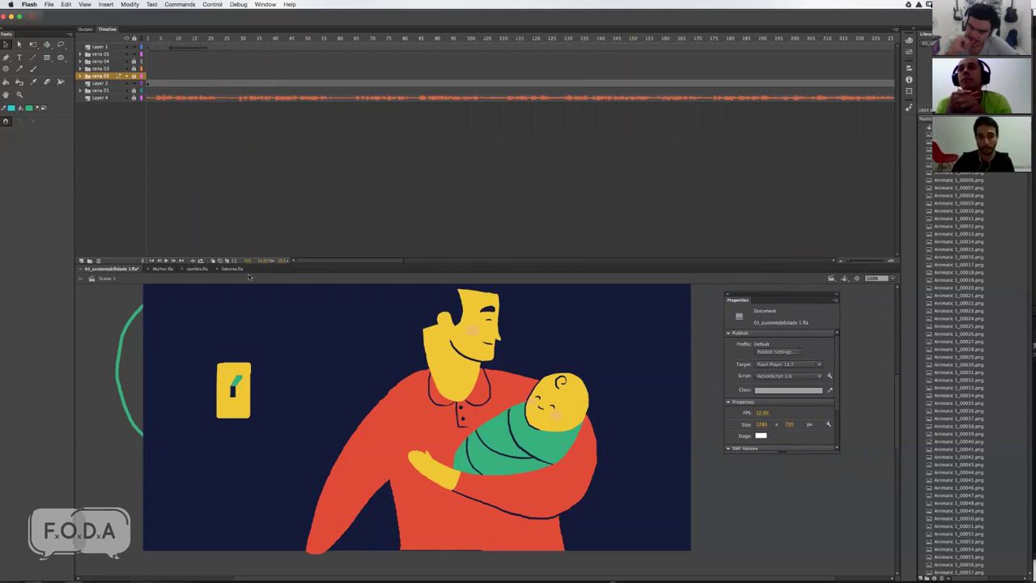
drag(360, 261, 436, 261)
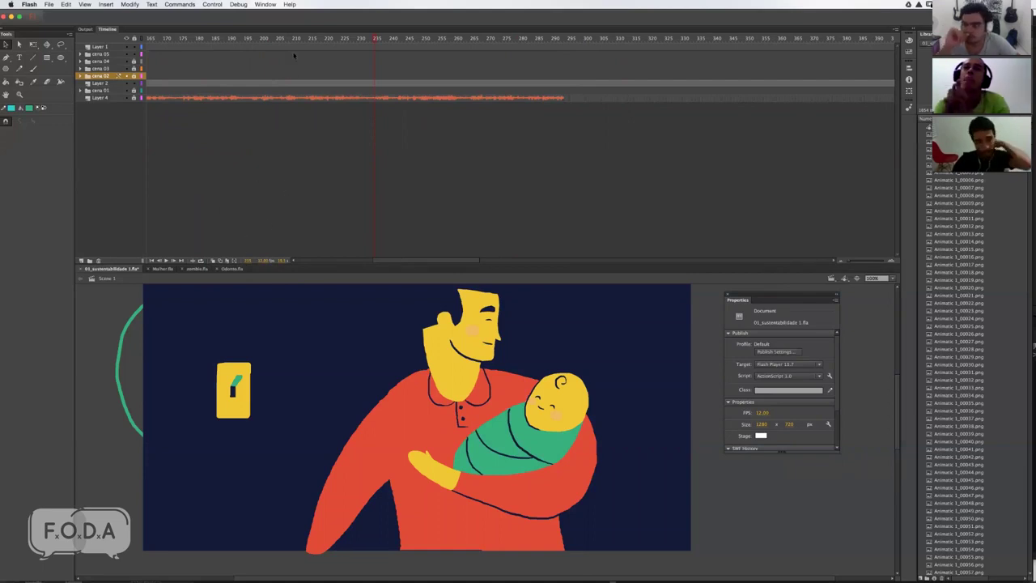
Step: Scrub from frame 220 to the father-and-baby frame, then play through frame 245
click(332, 39)
drag(333, 39, 393, 39)
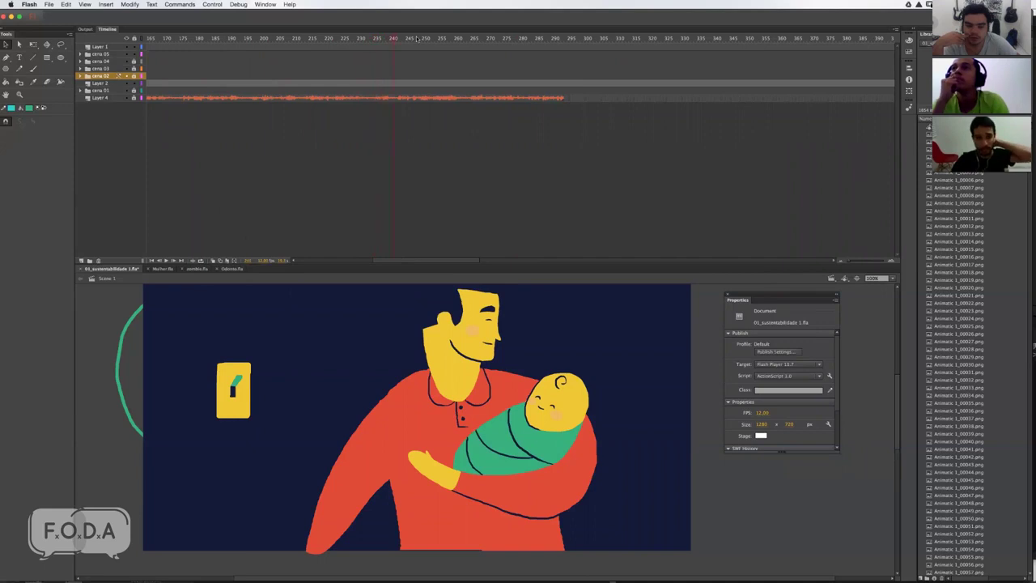
drag(441, 42, 396, 42)
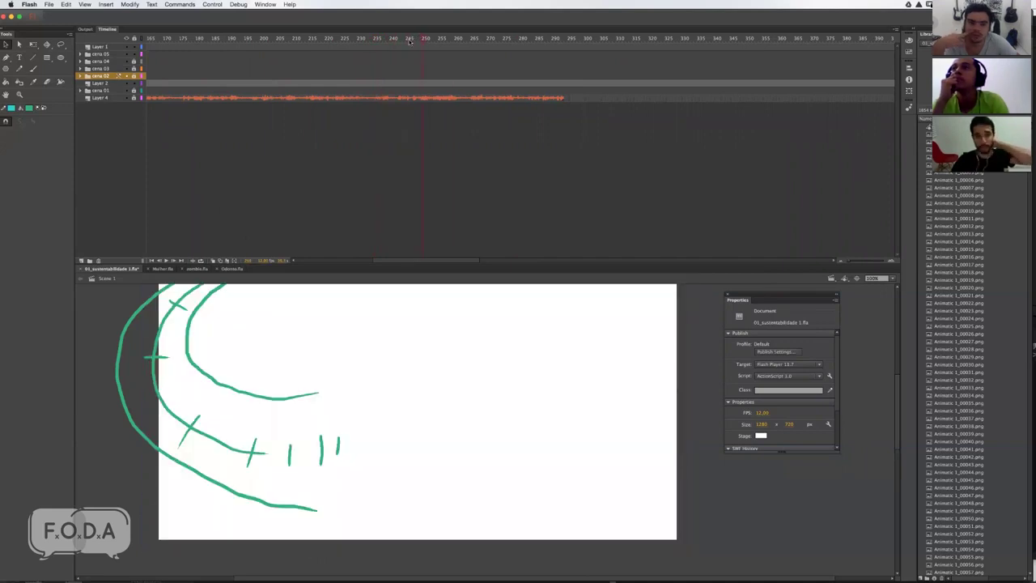
key(Return)
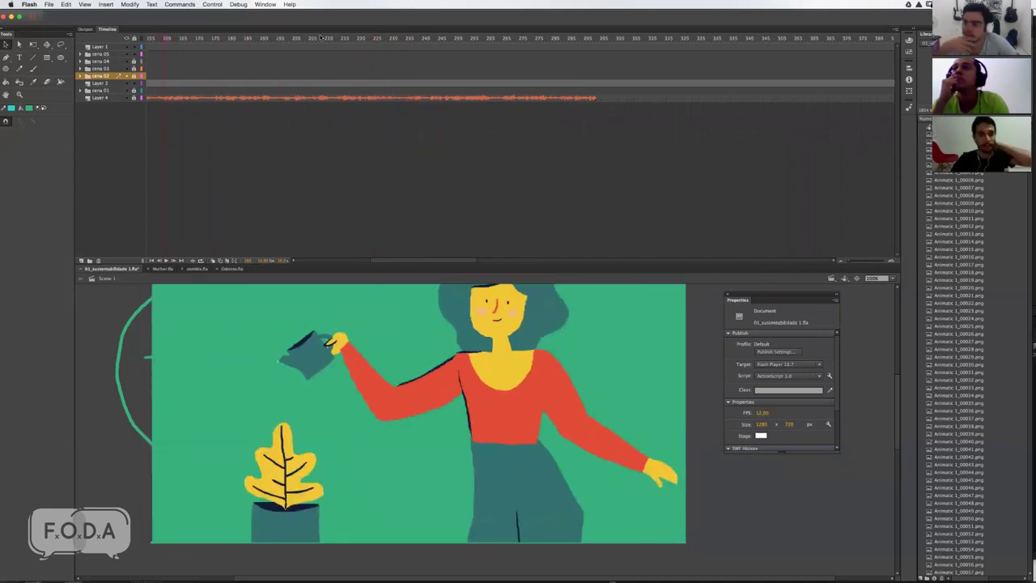
drag(433, 39, 481, 39)
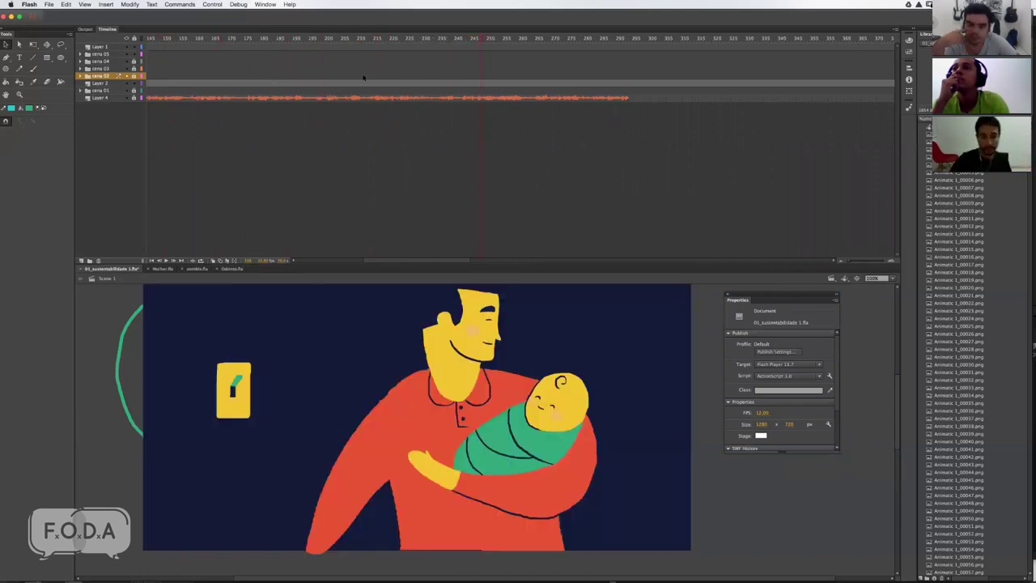
key(Return)
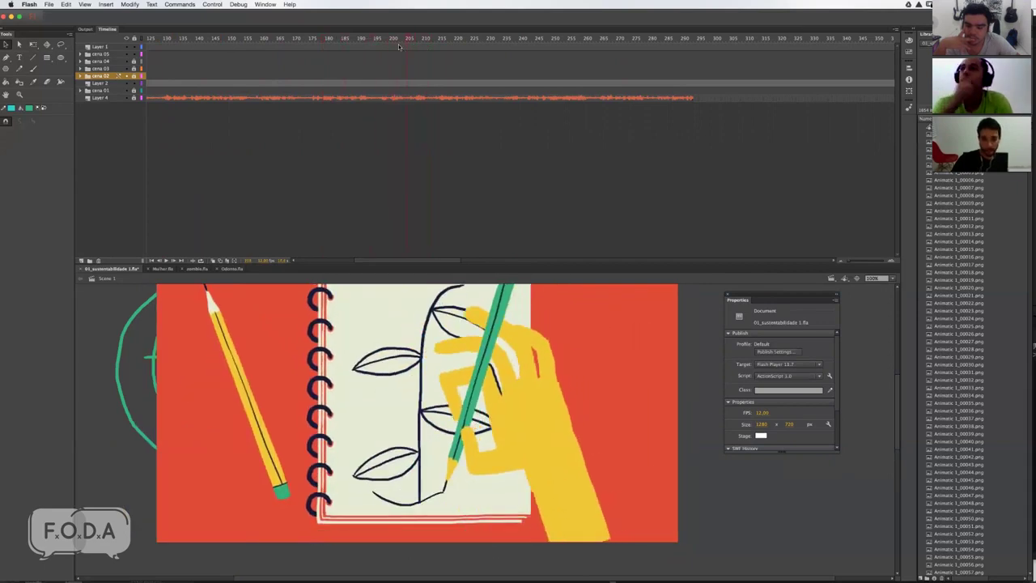
drag(398, 46, 338, 42)
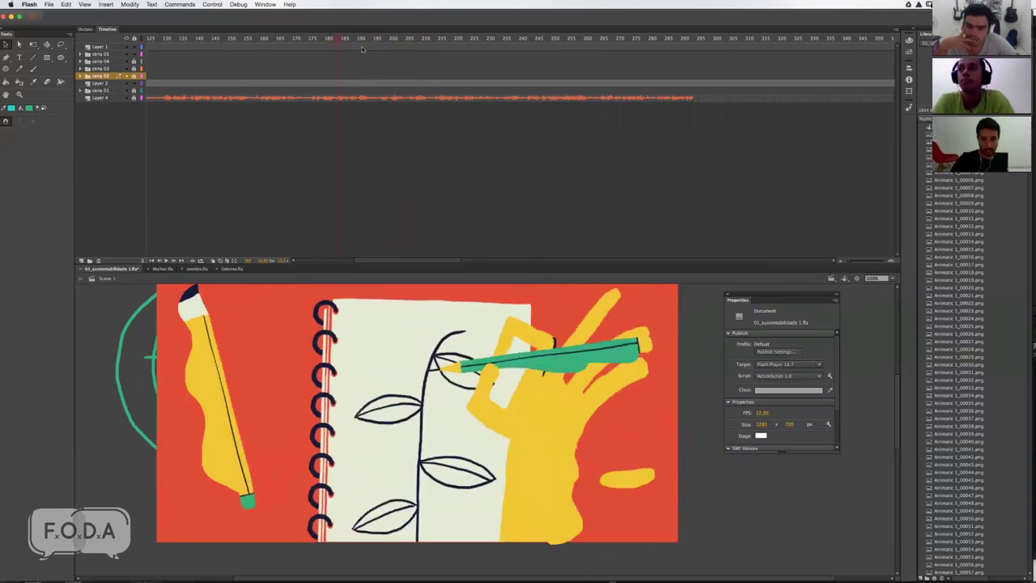
click(367, 49)
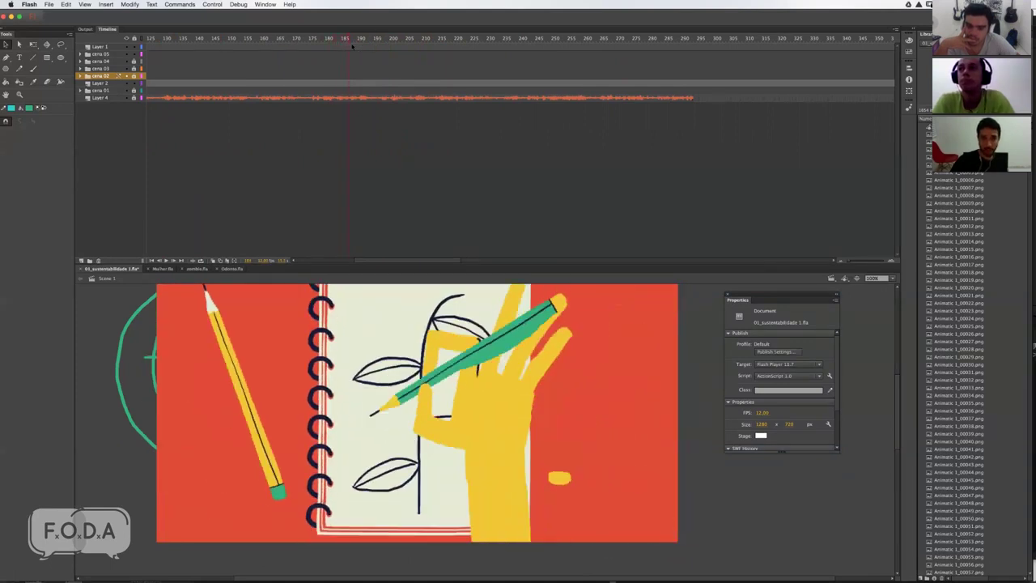
click(392, 43)
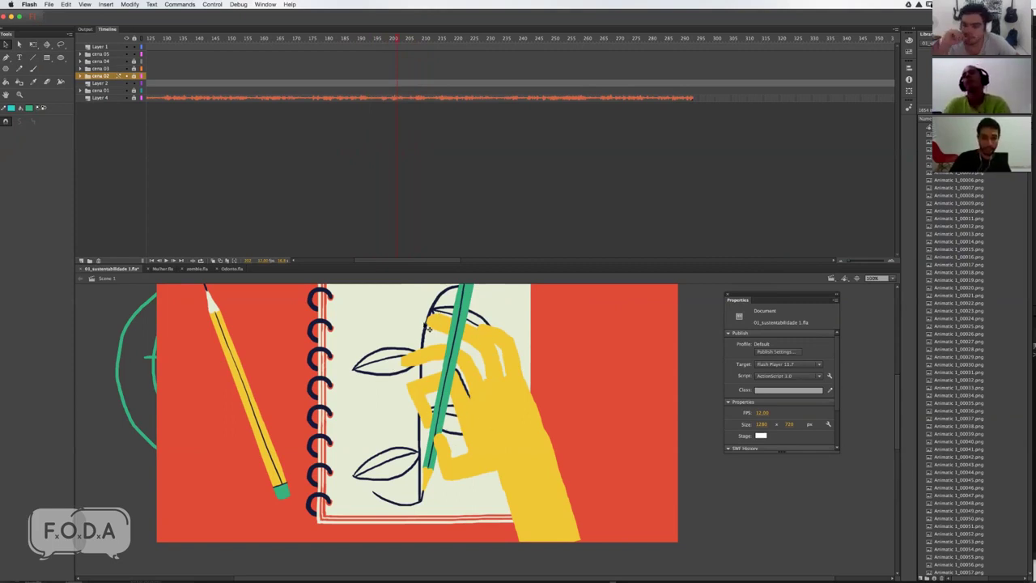
drag(396, 41, 435, 42)
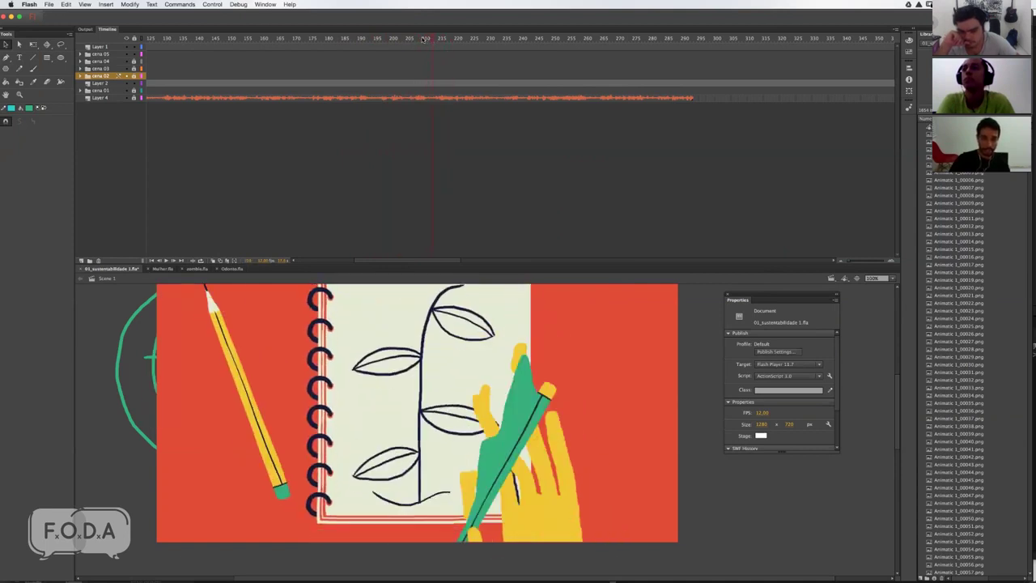
drag(435, 40, 360, 46)
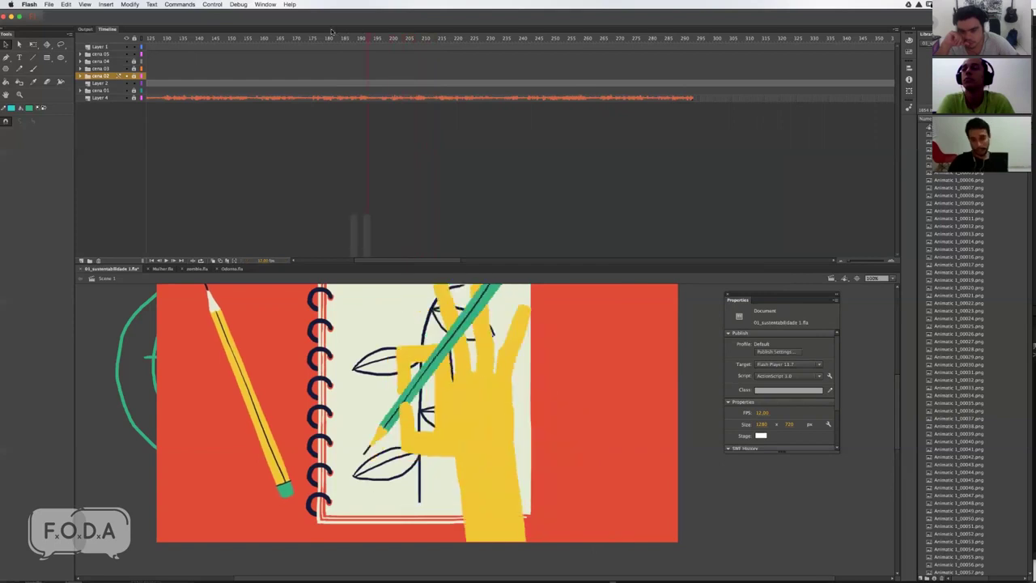
key(Return)
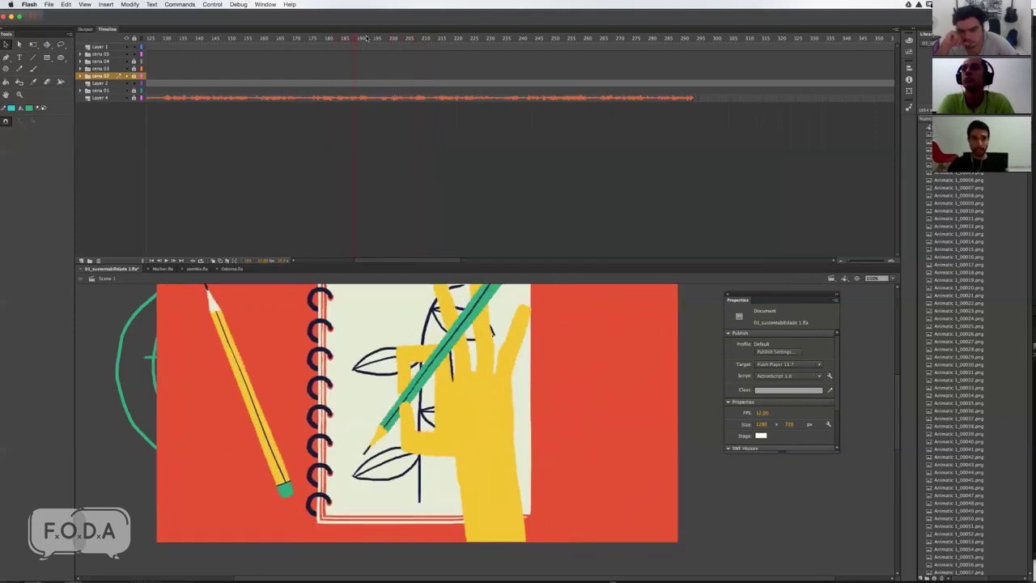
key(Return)
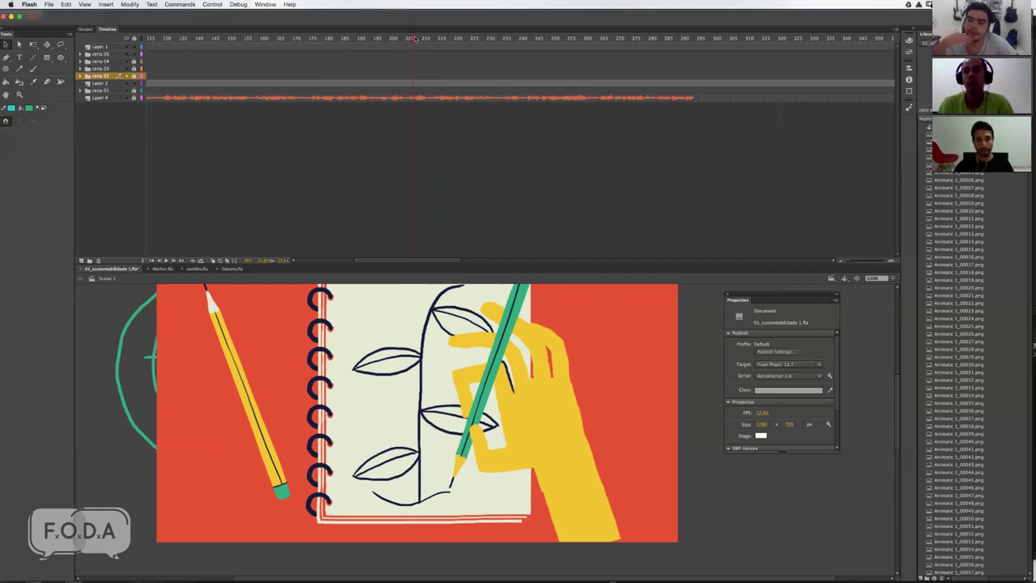
click(232, 268)
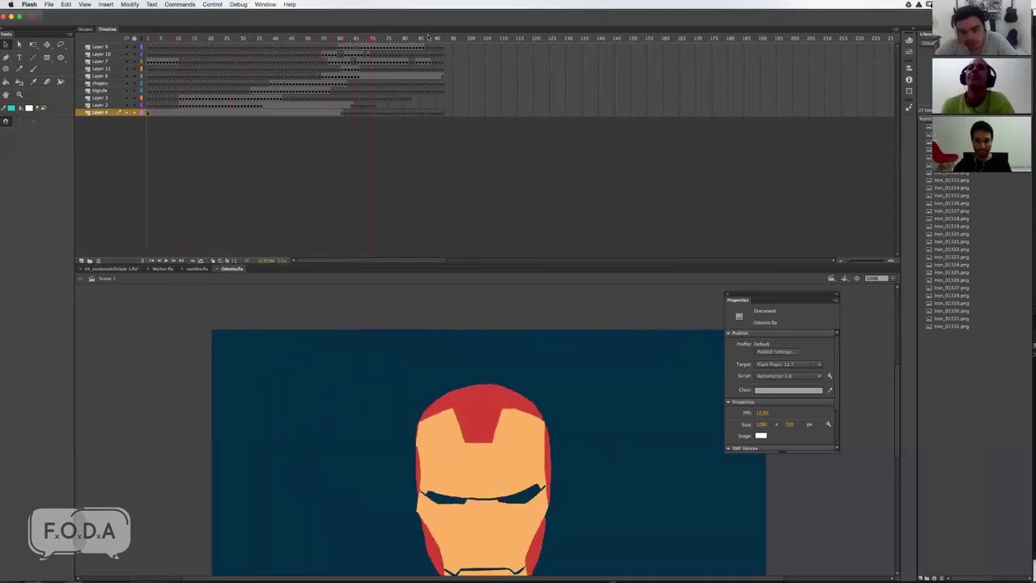
Step: Play the Odonto helmet animation from frame 45, then return to 01_sustentabilidade 1.fla
drag(318, 35, 224, 39)
key(Return)
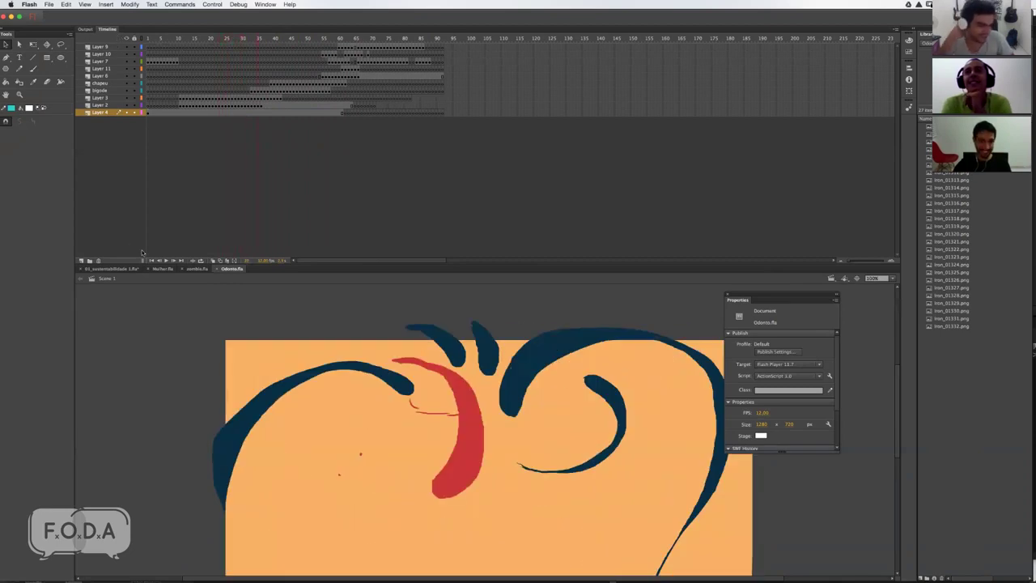
click(122, 269)
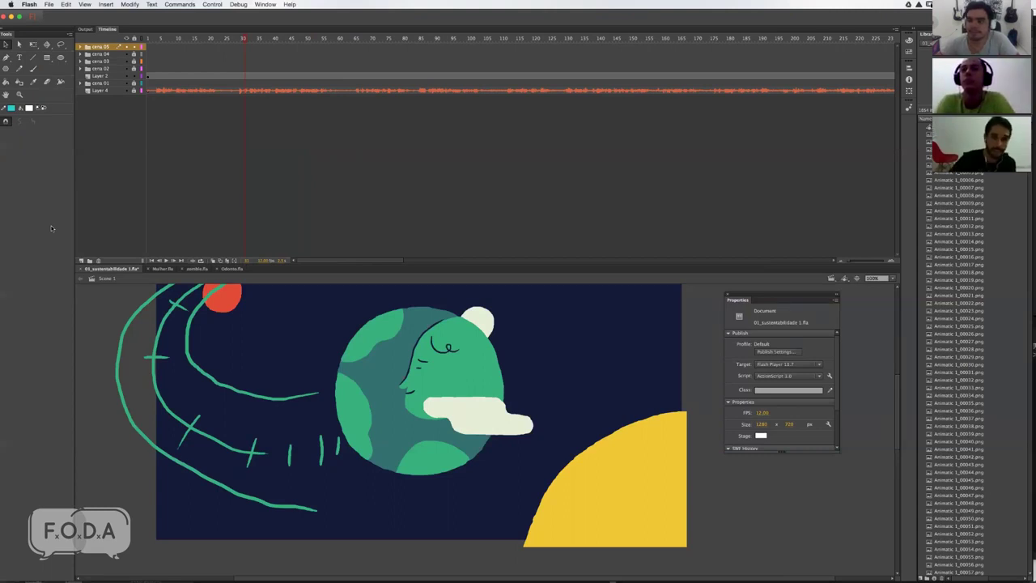
Step: Scrub forward past frame 44 through the guitarist to the rocket scene
mouse_move(250, 42)
mouse_down()
mouse_move(283, 40)
mouse_move(163, 38)
mouse_move(345, 44)
mouse_up()
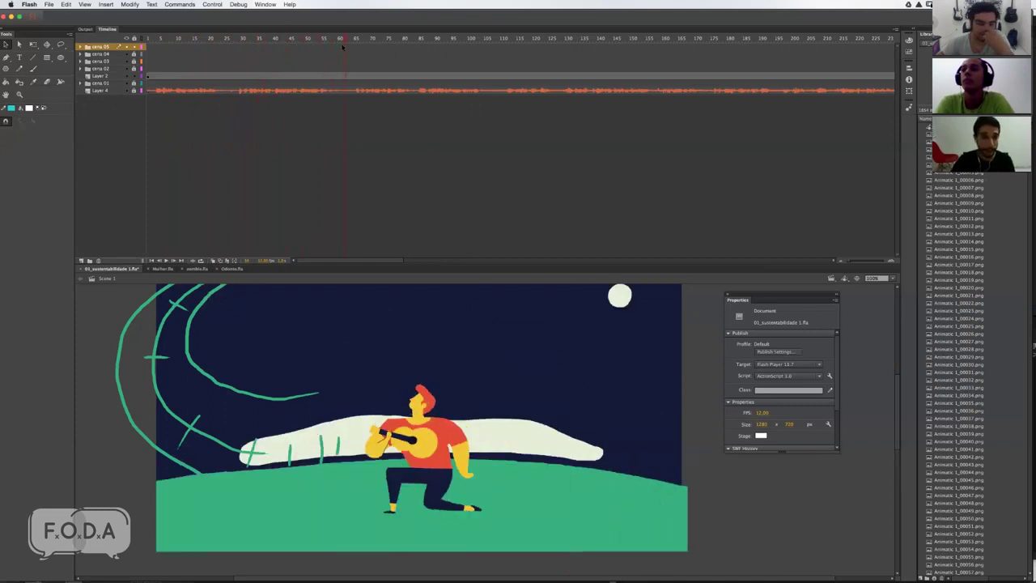
drag(342, 40, 396, 41)
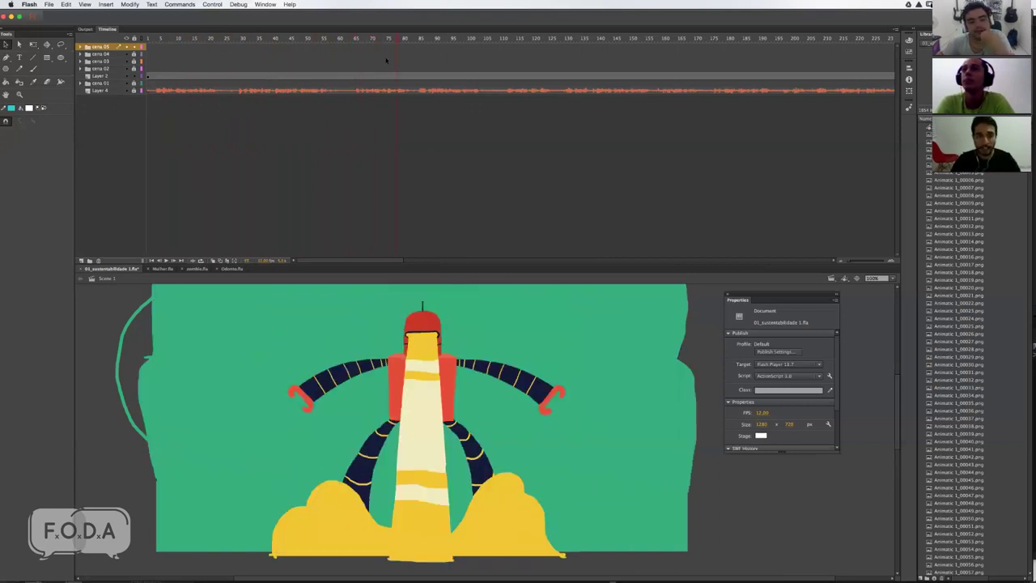
key(super+Tab)
click(397, 40)
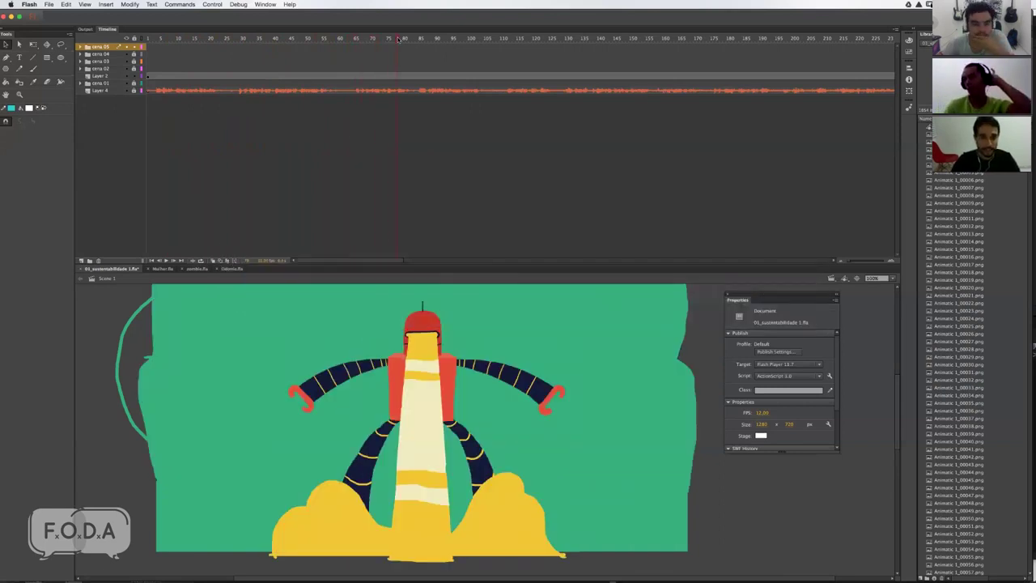
Step: Return to the earth-and-cloud scene near frame 14, then switch to QuickTime Player
drag(413, 42, 230, 41)
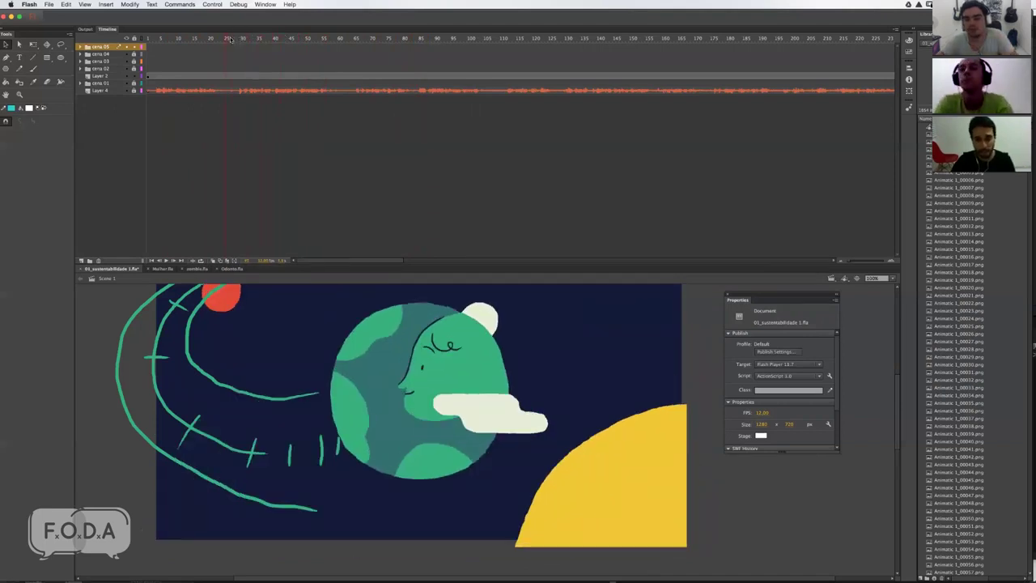
click(186, 39)
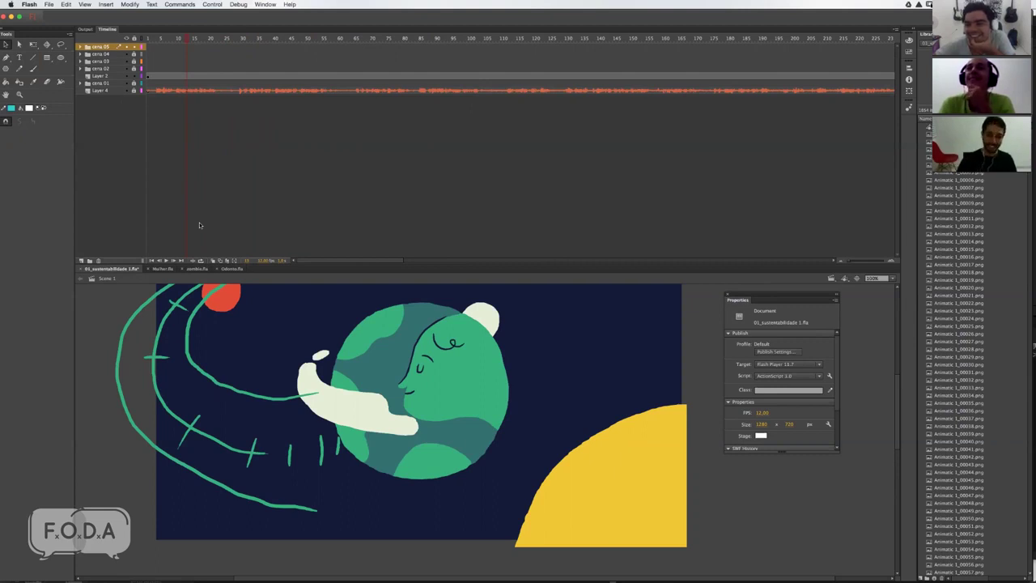
key(super+Tab)
key(super+Tab)
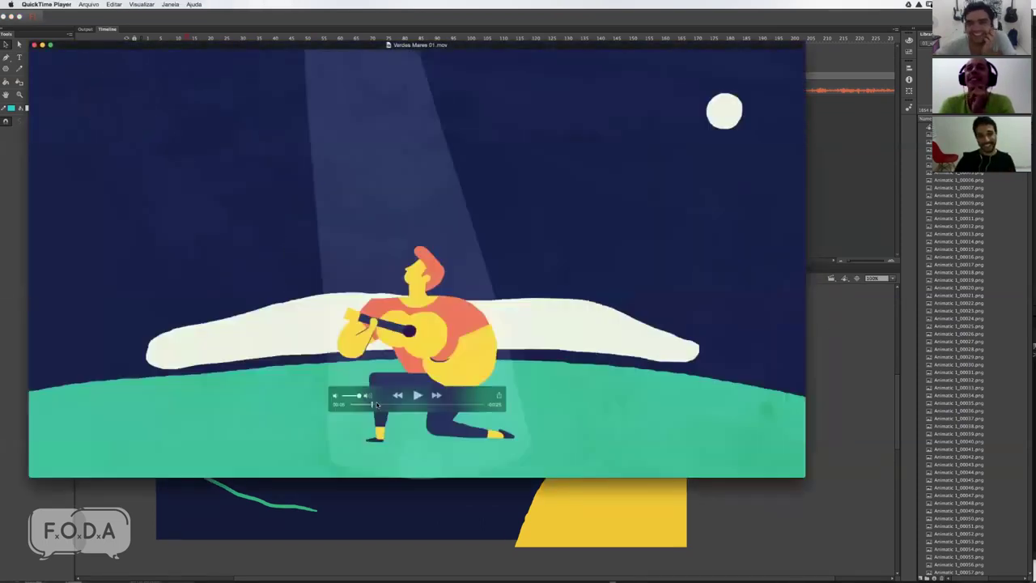
Step: Skim the Verões Mares clip from earth to zombie scenes, then switch to Chrome
mouse_move(374, 404)
mouse_down()
mouse_move(447, 406)
mouse_move(360, 404)
mouse_up()
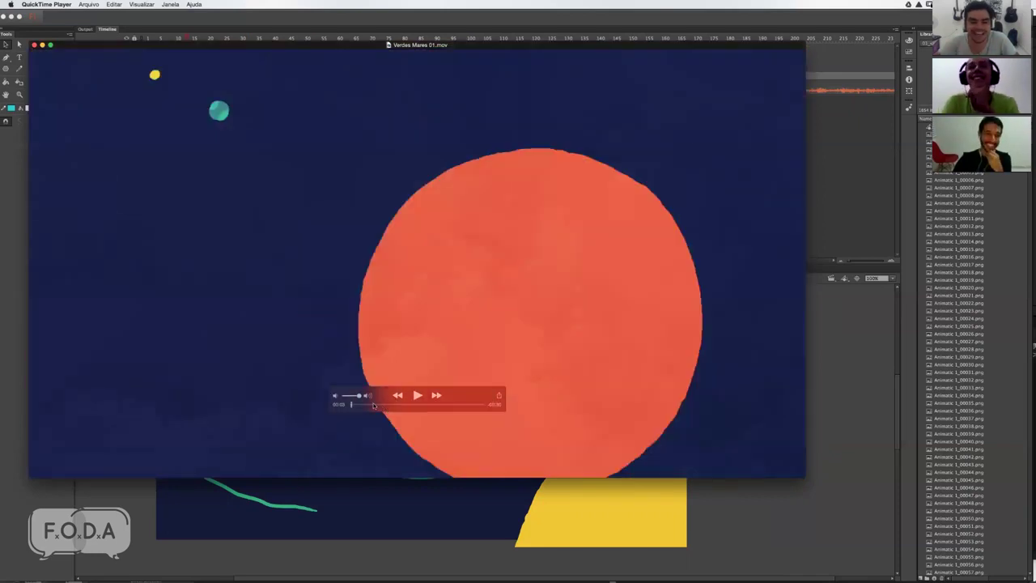
drag(360, 404, 421, 405)
key(super+Tab)
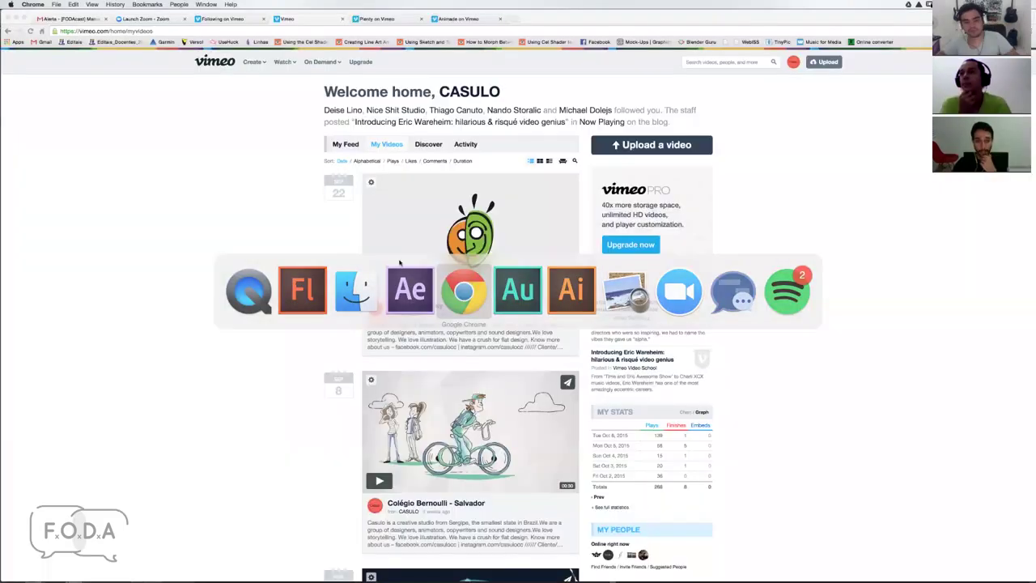
Step: Scroll through My Videos and play the Arena Batistão video in the feed
scroll(349, 211, down, 5)
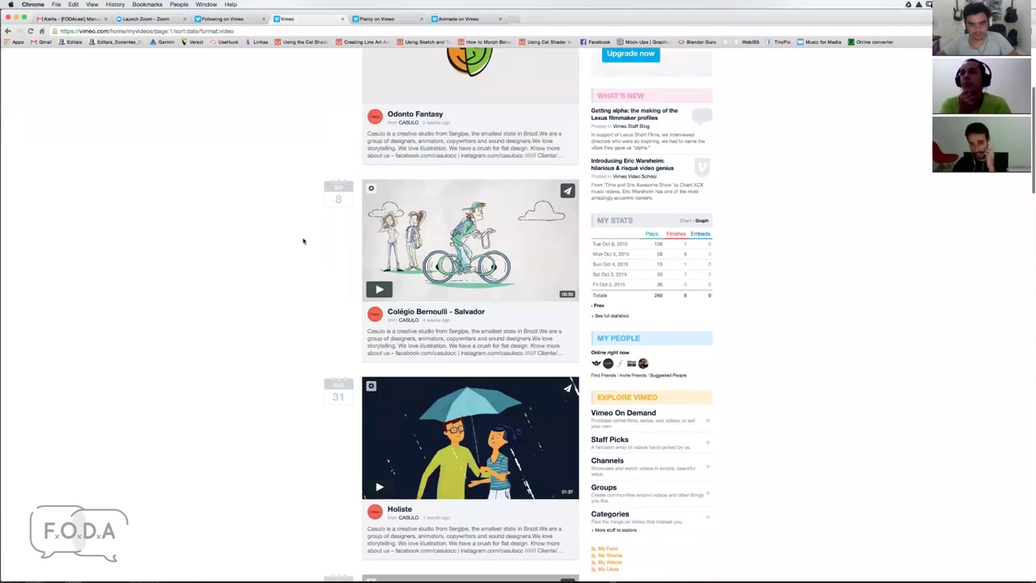
scroll(306, 239, down, 1)
scroll(361, 182, down, 2)
scroll(332, 353, down, 4)
scroll(312, 324, up, 4)
scroll(377, 250, down, 4)
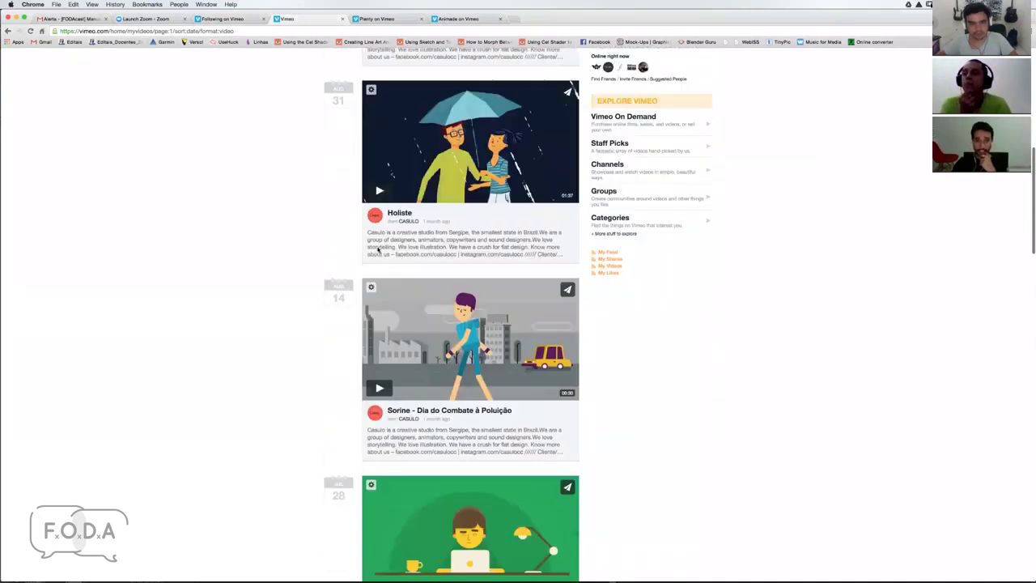
scroll(380, 267, down, 3)
scroll(385, 317, down, 2)
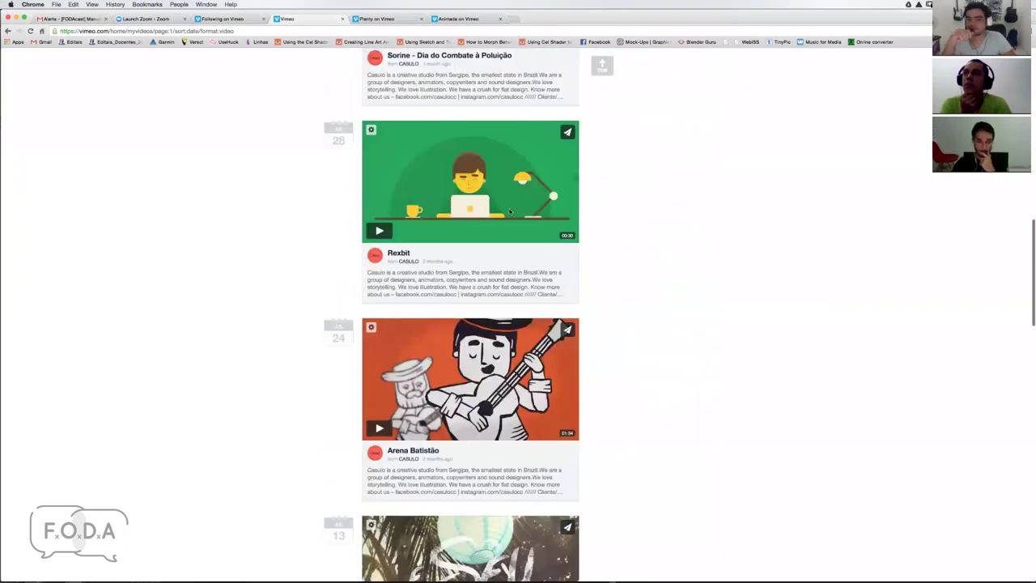
scroll(379, 307, down, 3)
scroll(370, 311, up, 2)
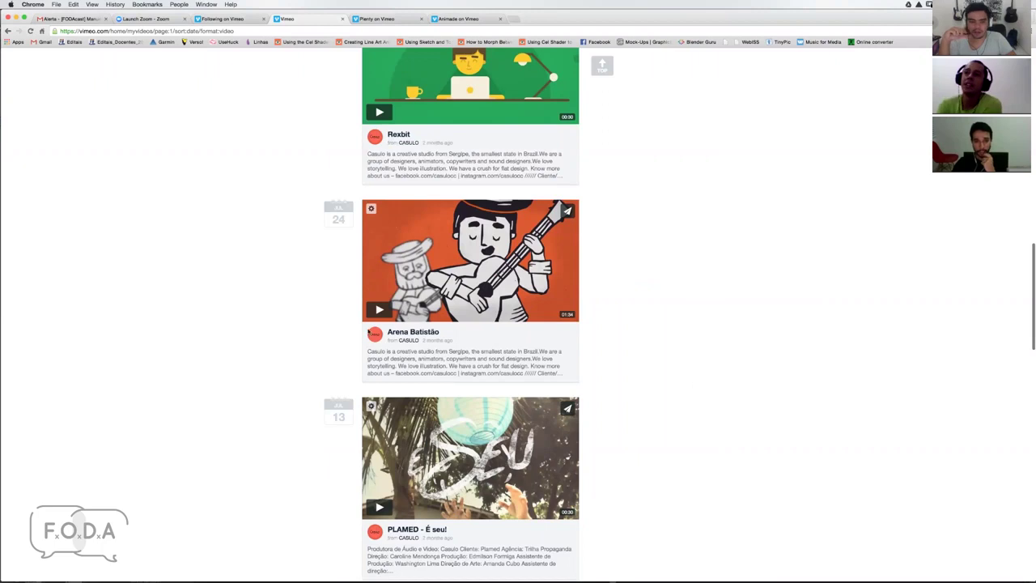
click(427, 316)
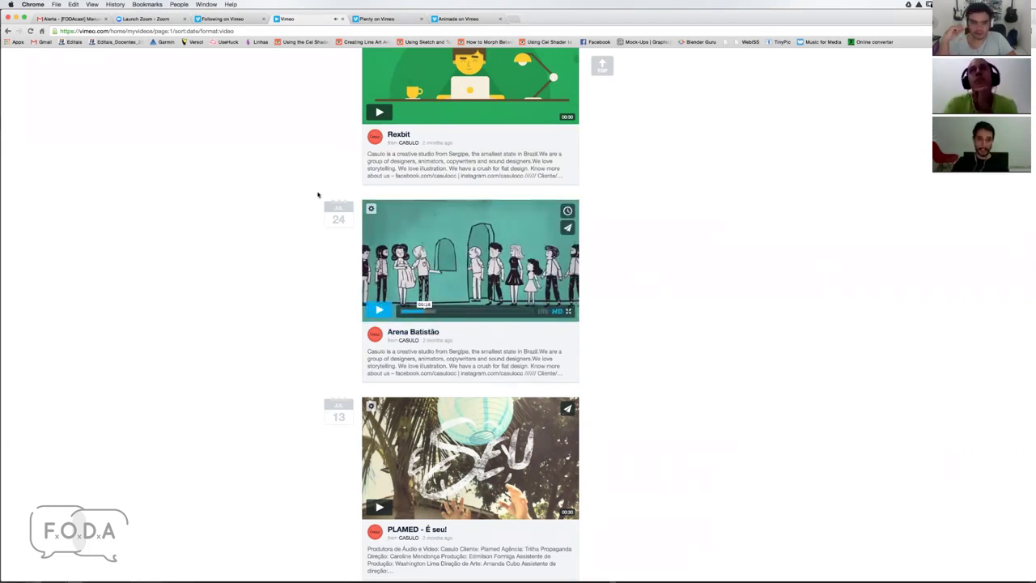
Step: Scroll the feed down and back up, then play the Holiste video
scroll(320, 176, down, 1)
scroll(312, 219, down, 3)
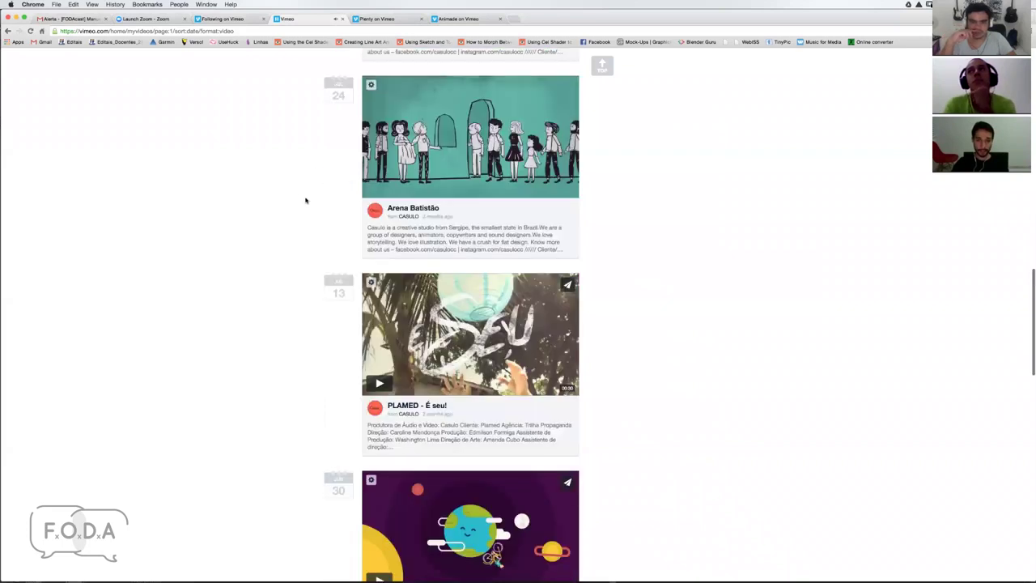
scroll(264, 320, down, 1)
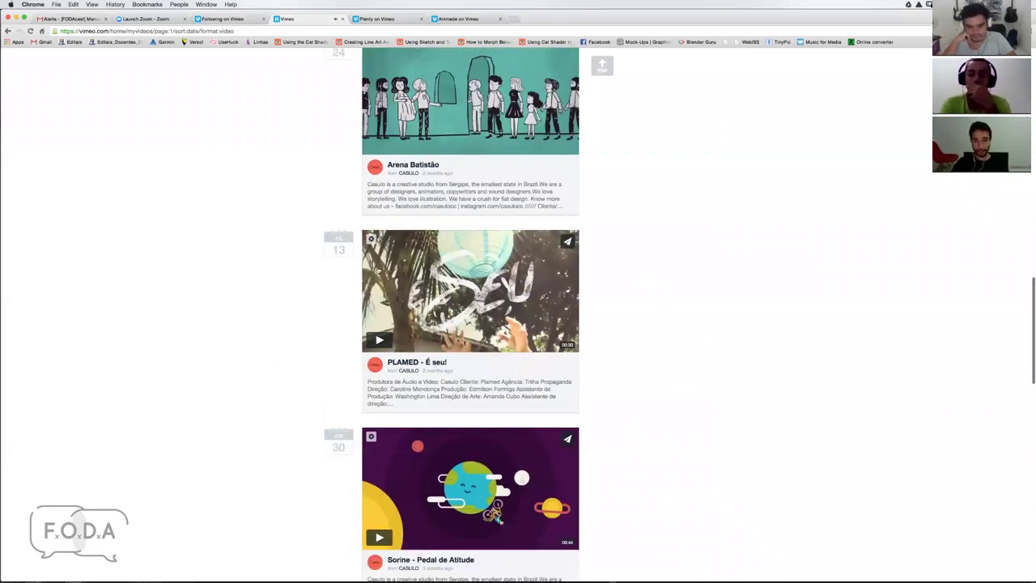
scroll(377, 270, down, 4)
scroll(517, 187, down, 5)
scroll(375, 264, down, 8)
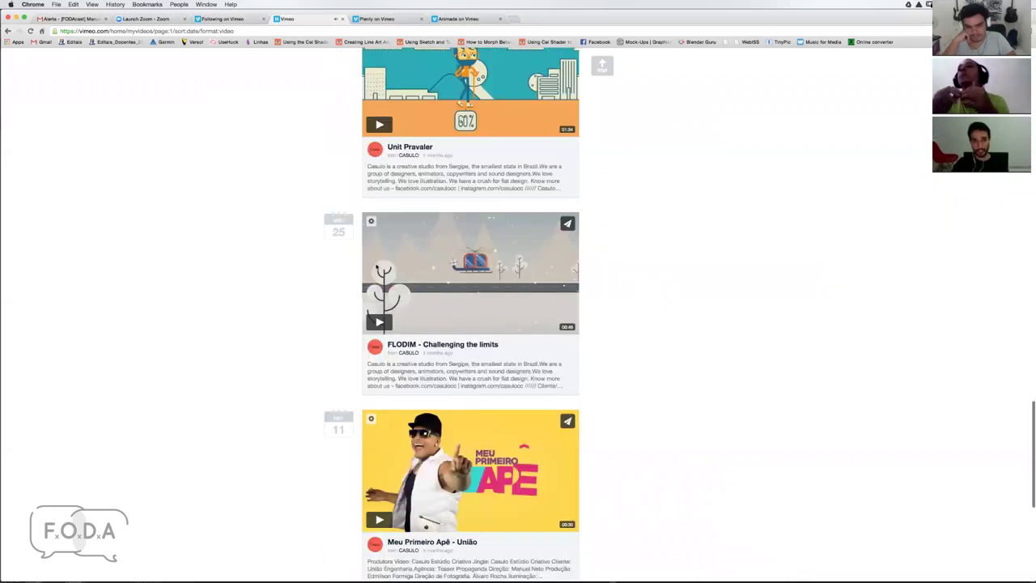
scroll(372, 260, down, 7)
scroll(407, 266, up, 8)
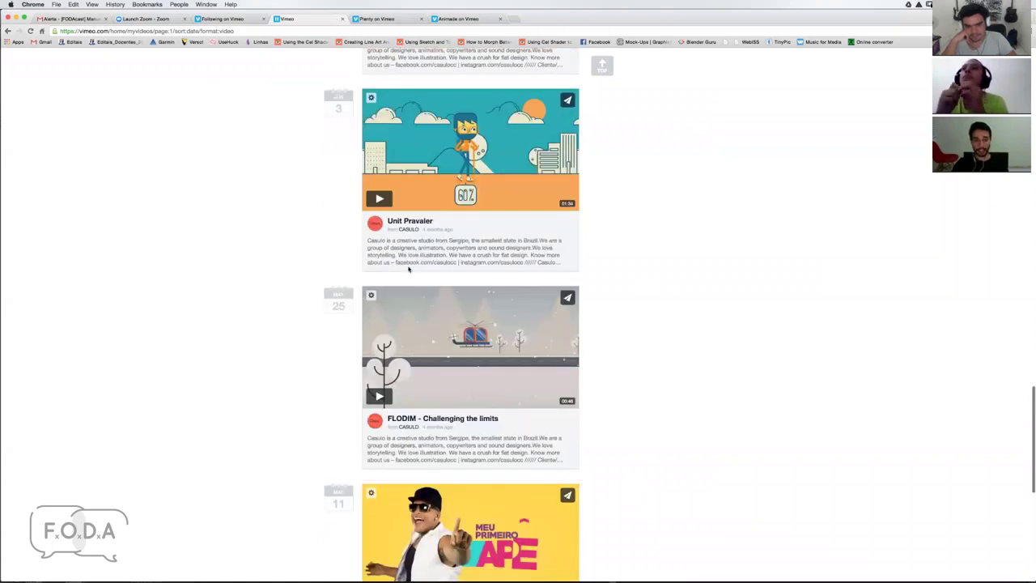
scroll(408, 270, up, 3)
scroll(408, 265, up, 9)
scroll(437, 226, up, 20)
click(474, 171)
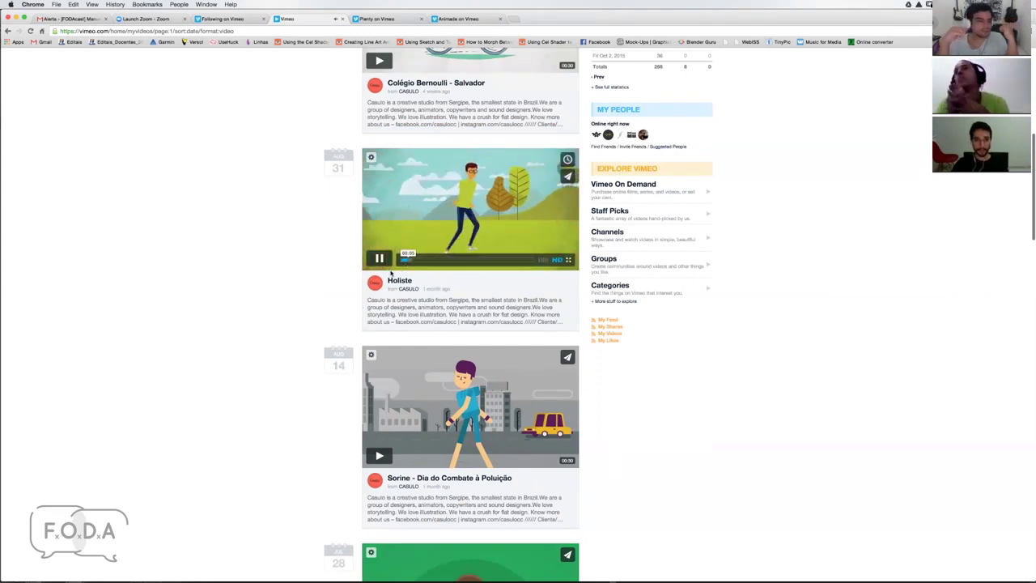
Step: Watch Holiste full screen, exit with Esc, then switch to the Animade profile tab
click(568, 260)
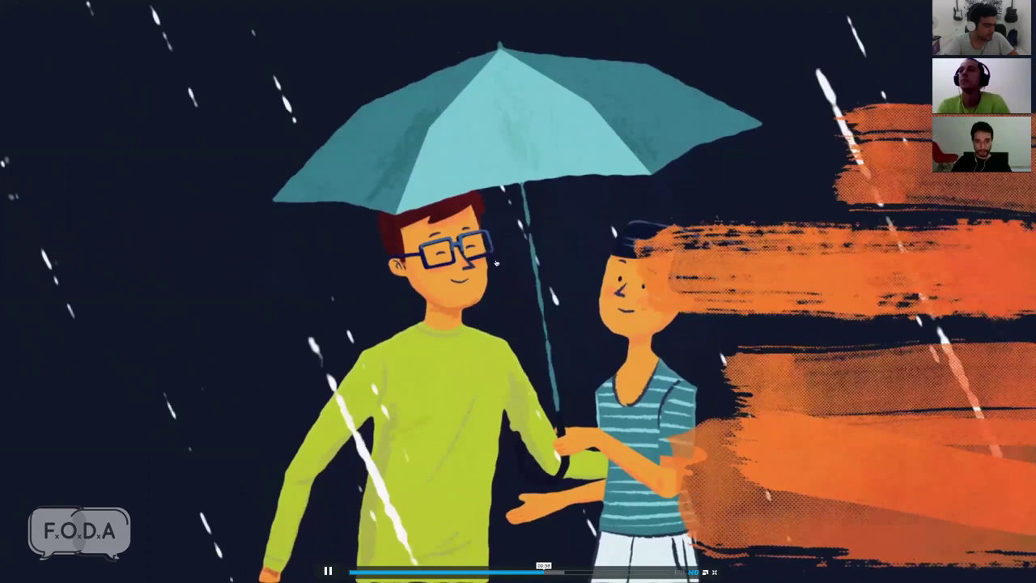
key(Escape)
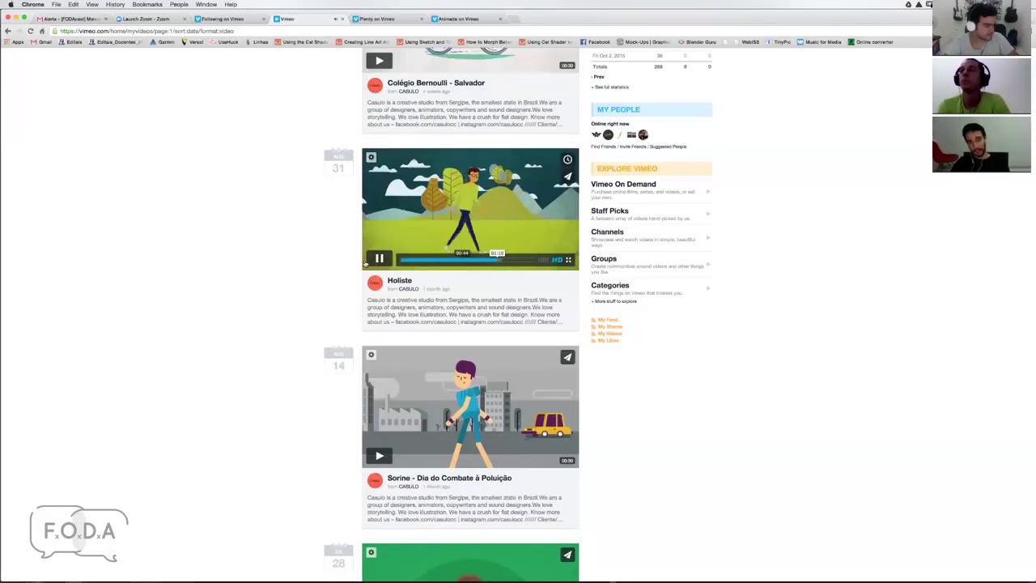
scroll(316, 242, down, 5)
scroll(321, 273, up, 3)
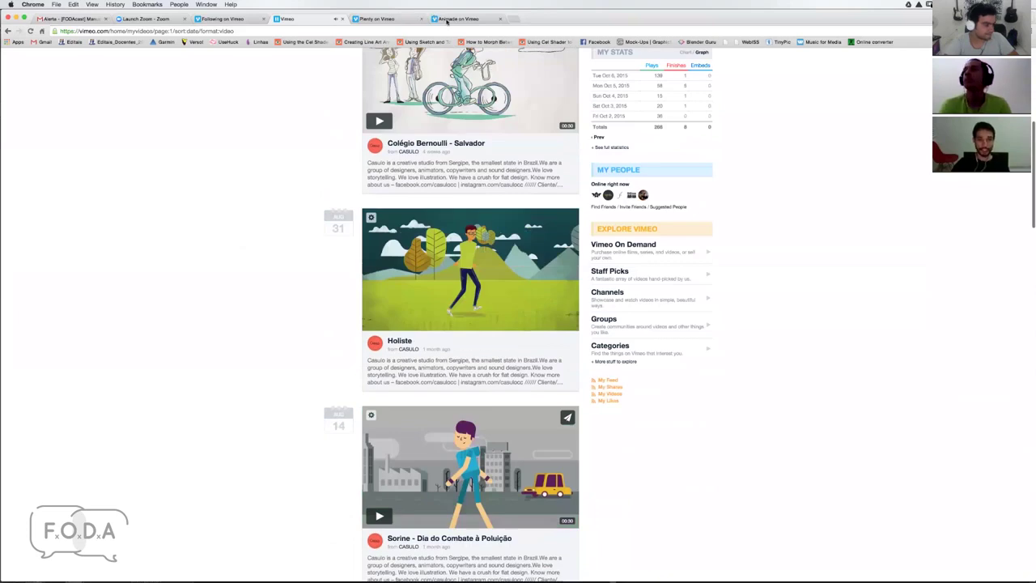
key(super+6)
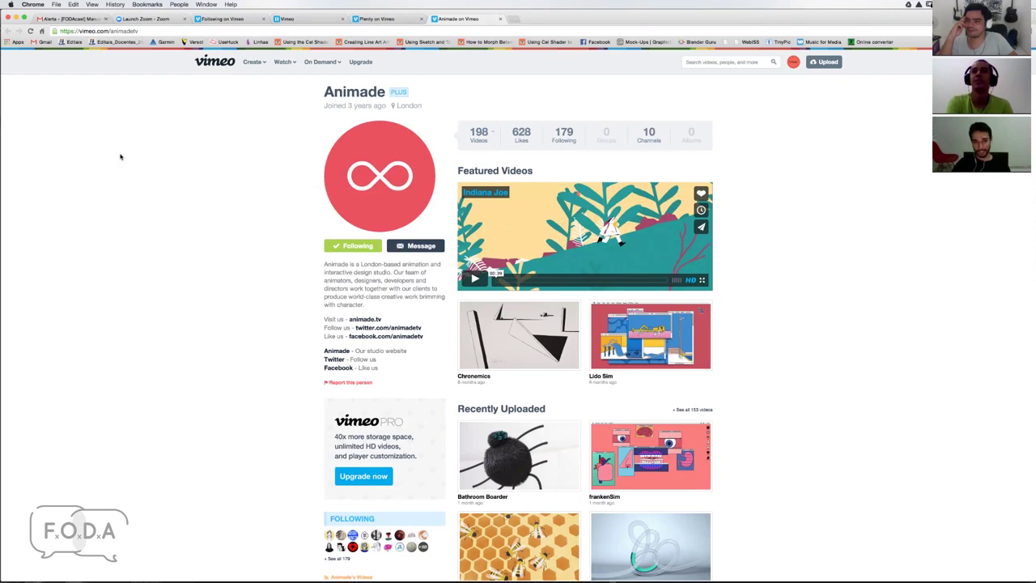
Step: Open the Plenty on Vimeo tab and browse its full video list
scroll(259, 187, down, 1)
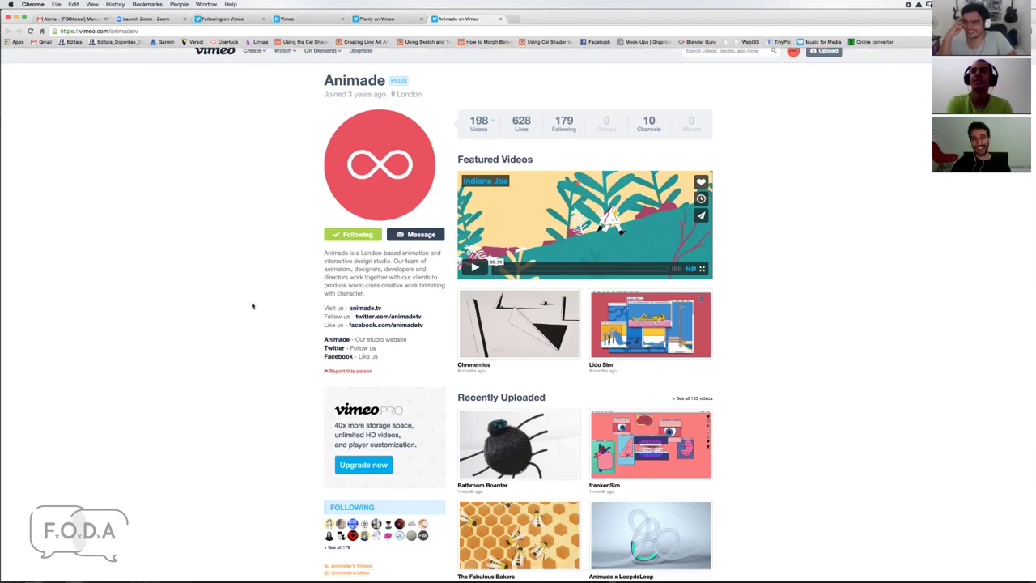
scroll(257, 283, down, 5)
scroll(389, 24, up, 3)
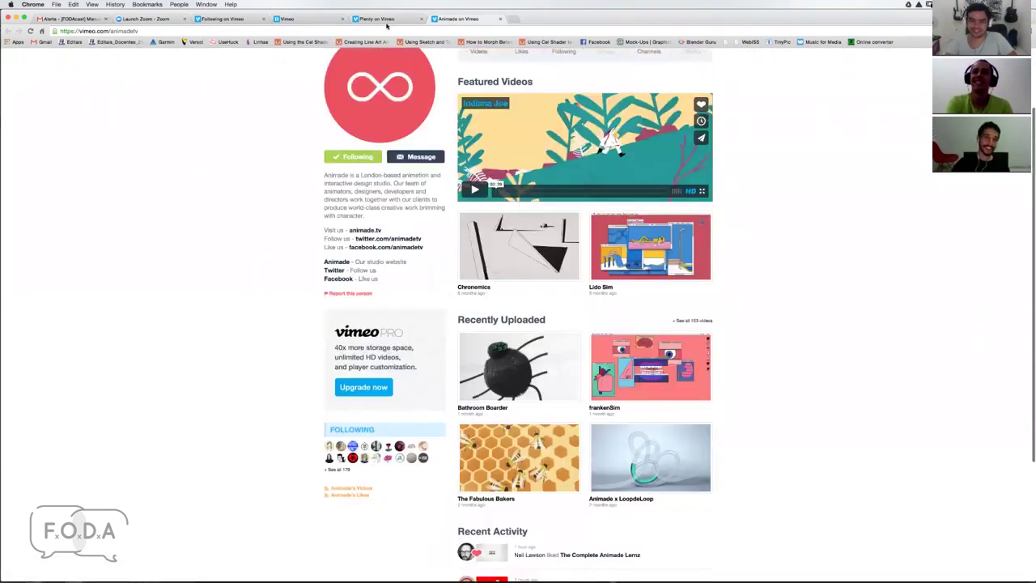
scroll(387, 26, up, 2)
click(382, 19)
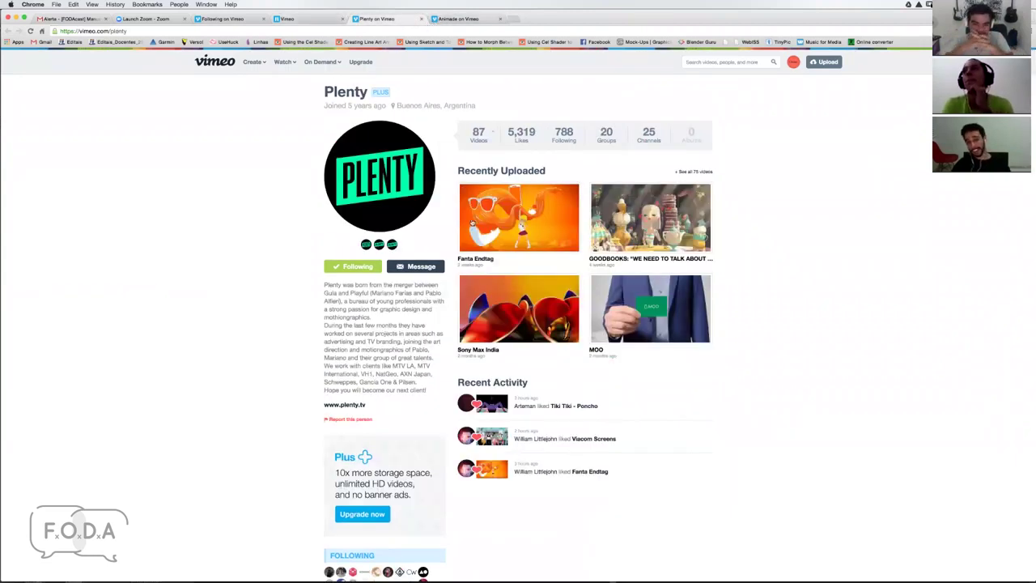
click(474, 137)
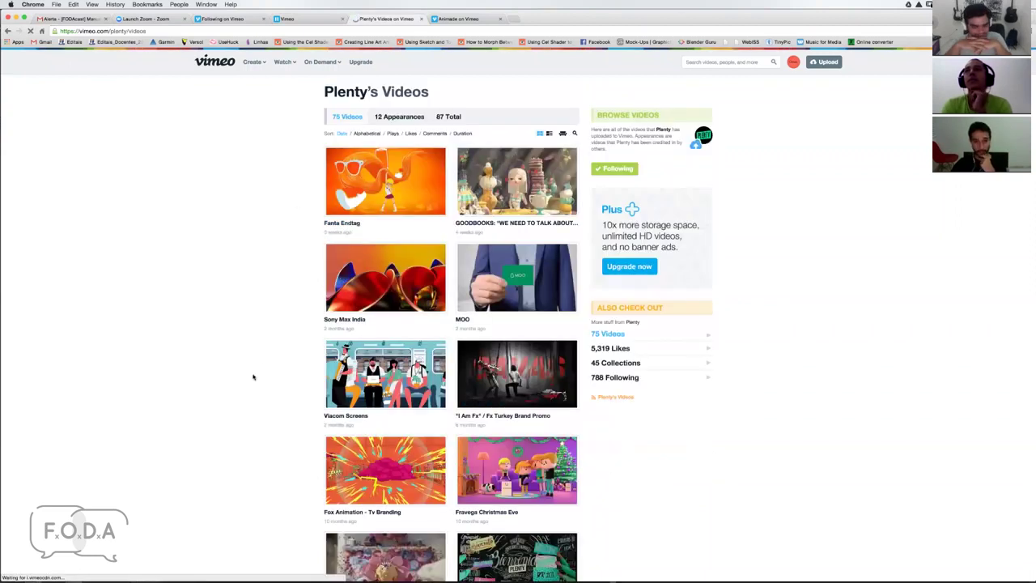
scroll(263, 270, down, 5)
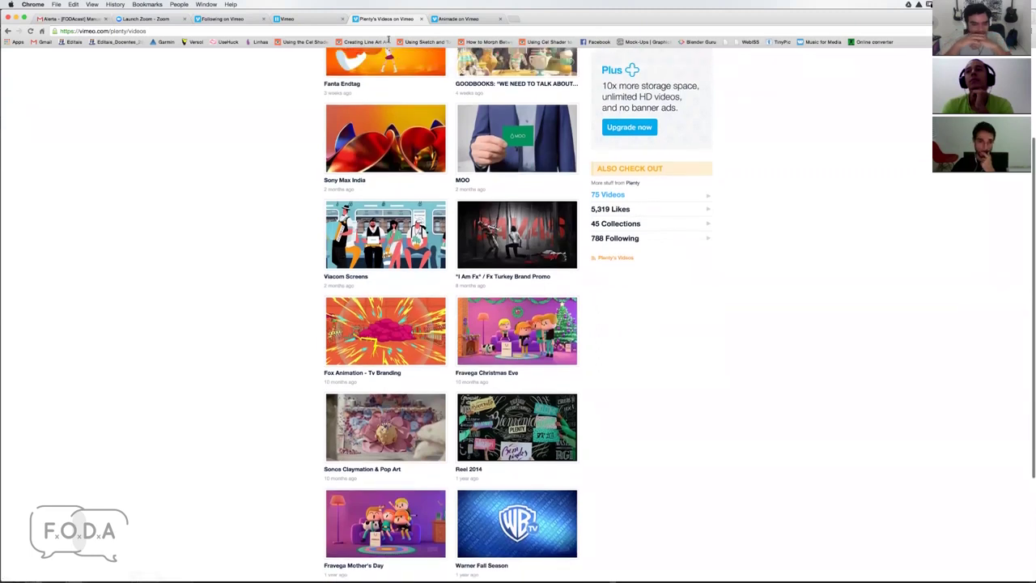
scroll(451, 324, up, 5)
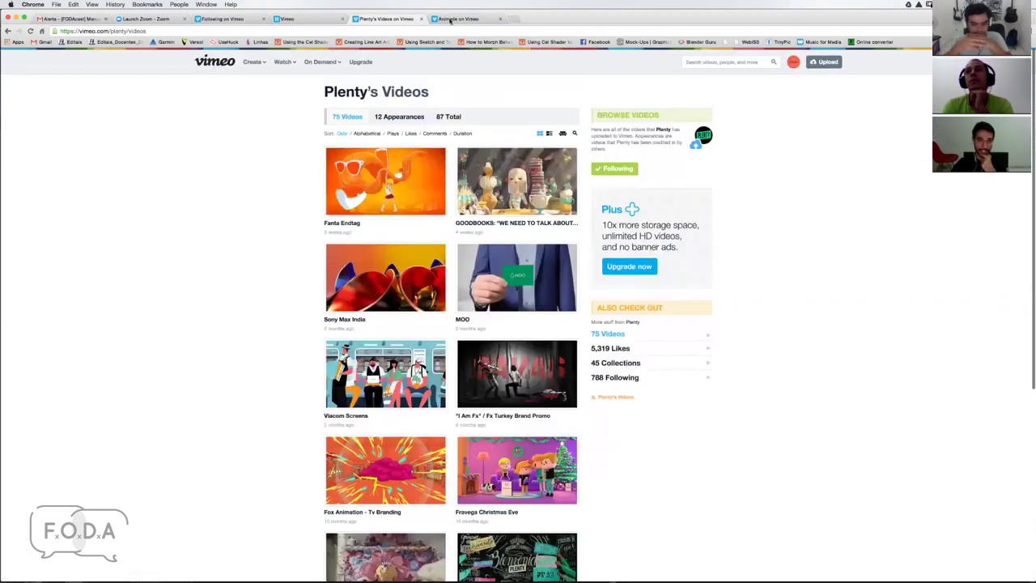
Step: Return to the Vimeo home tab and open your own profile page
click(295, 19)
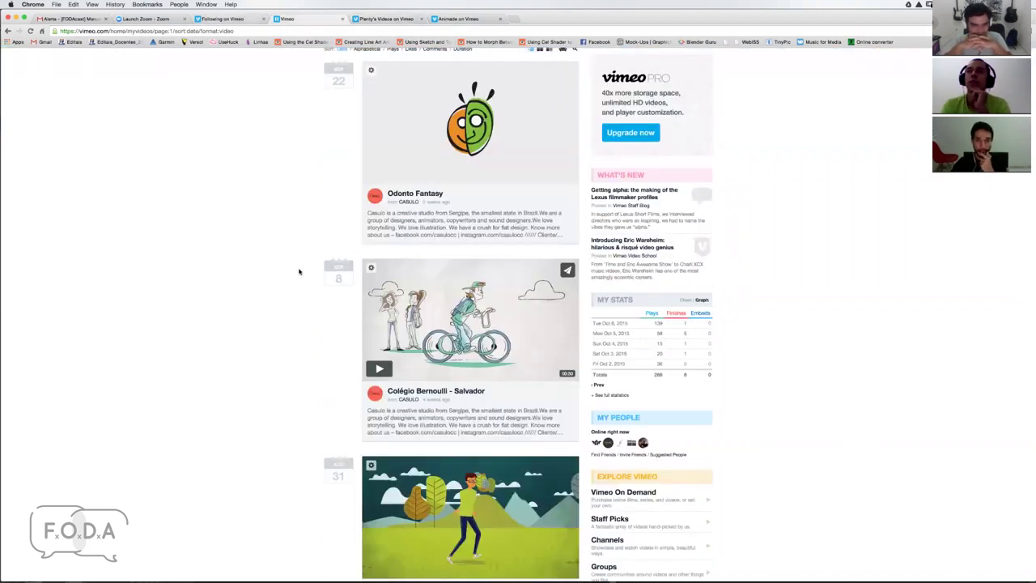
scroll(470, 323, up, 3)
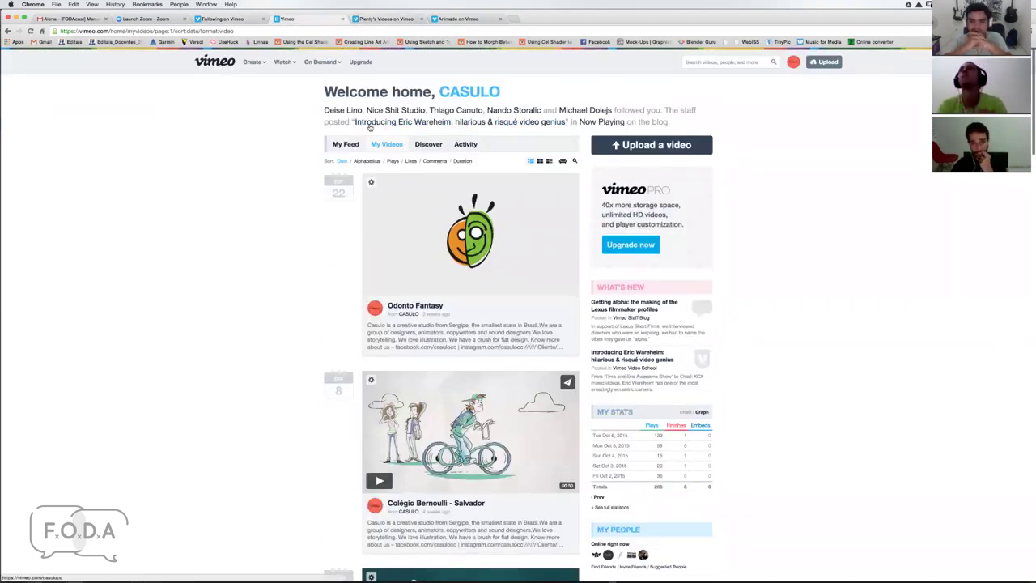
click(467, 92)
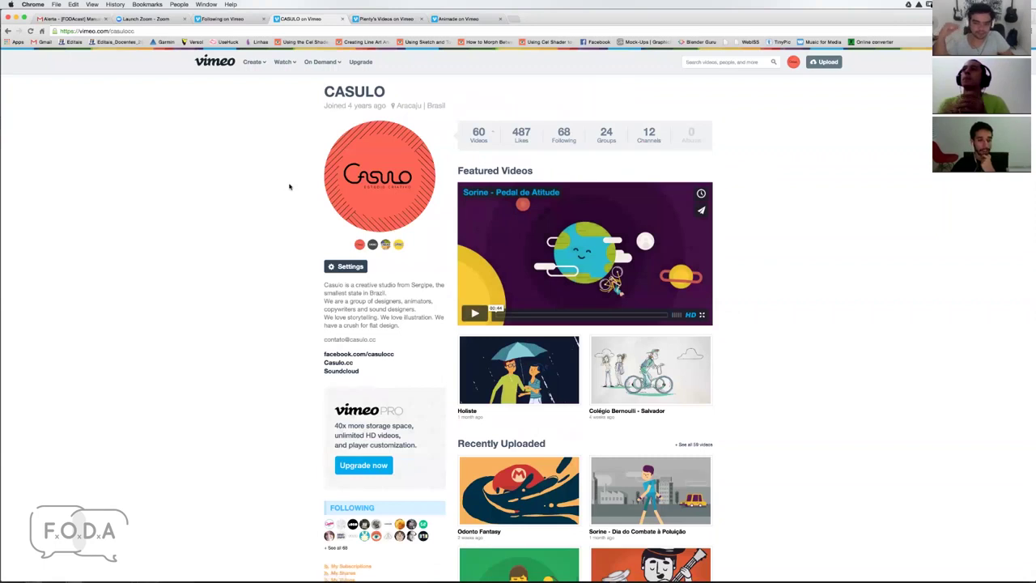
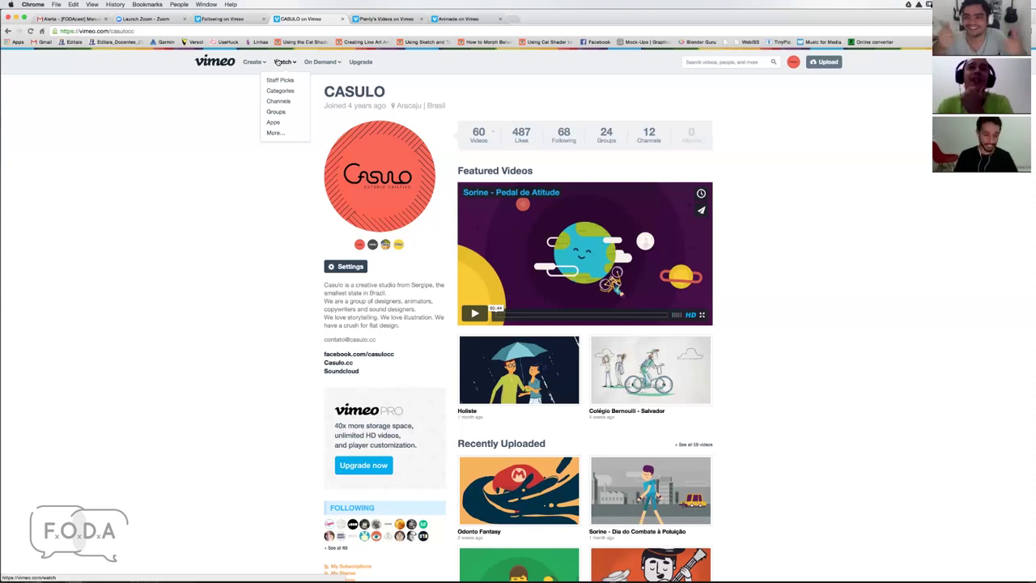
Step: Bring up the macOS app switcher with Cmd+Tab to leave the CASULO Vimeo profile in Chrome
key(super+Tab)
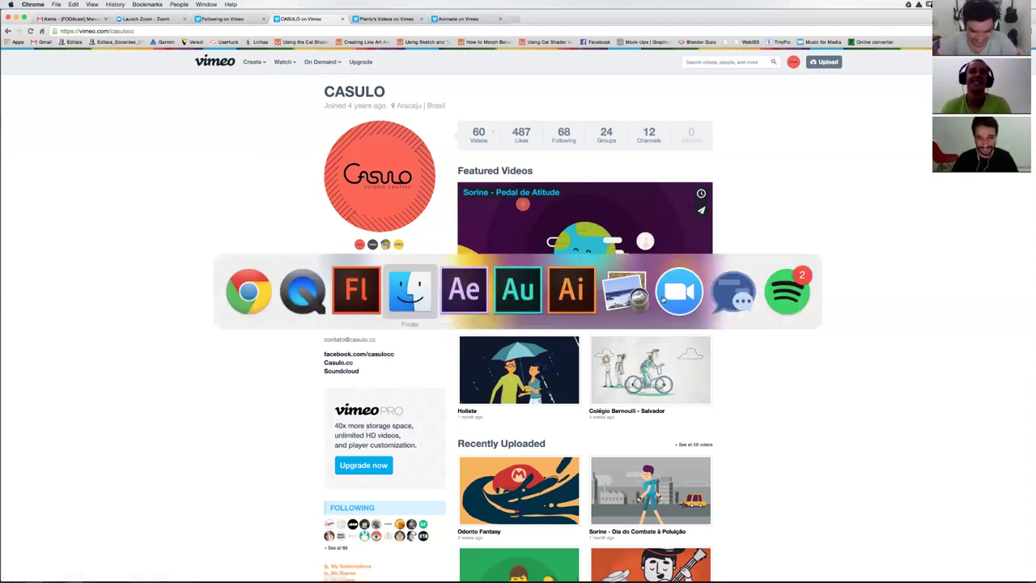